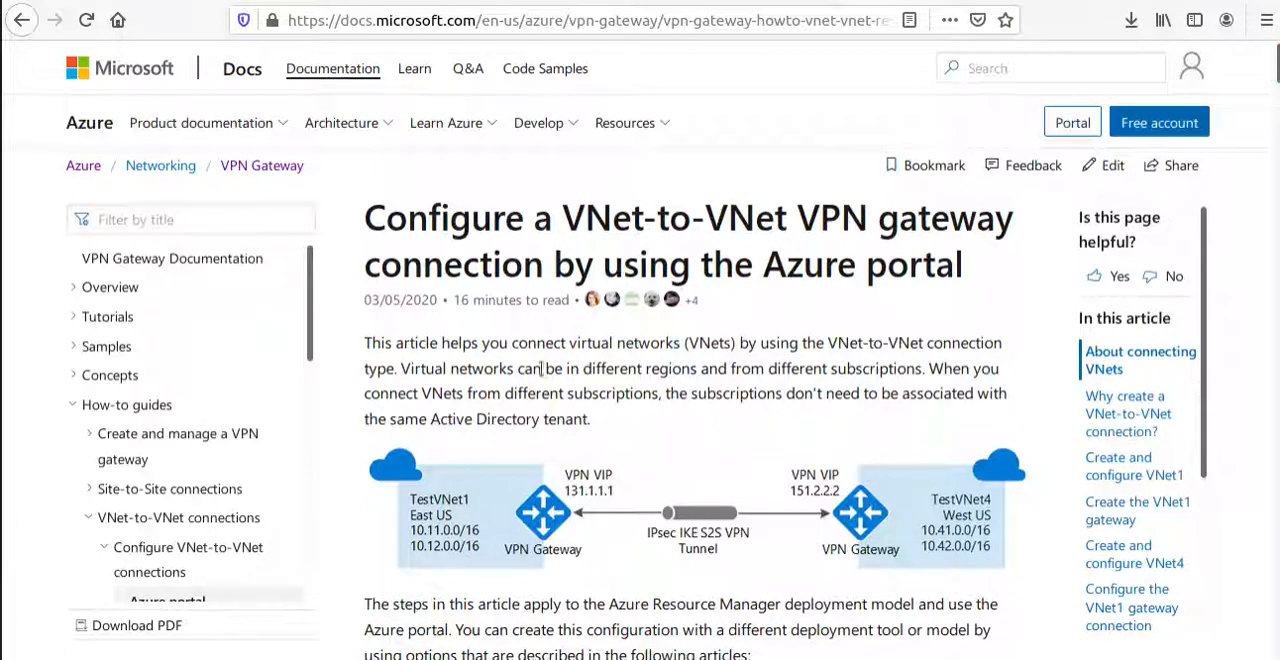
Examine the article's title, highlighting "VNet-to-VNet VPN gateway connection", along with its introduction and network diagram.
{"action": "left_click_drag", "start_coordinate": [559, 207], "coordinate": [1009, 326]}
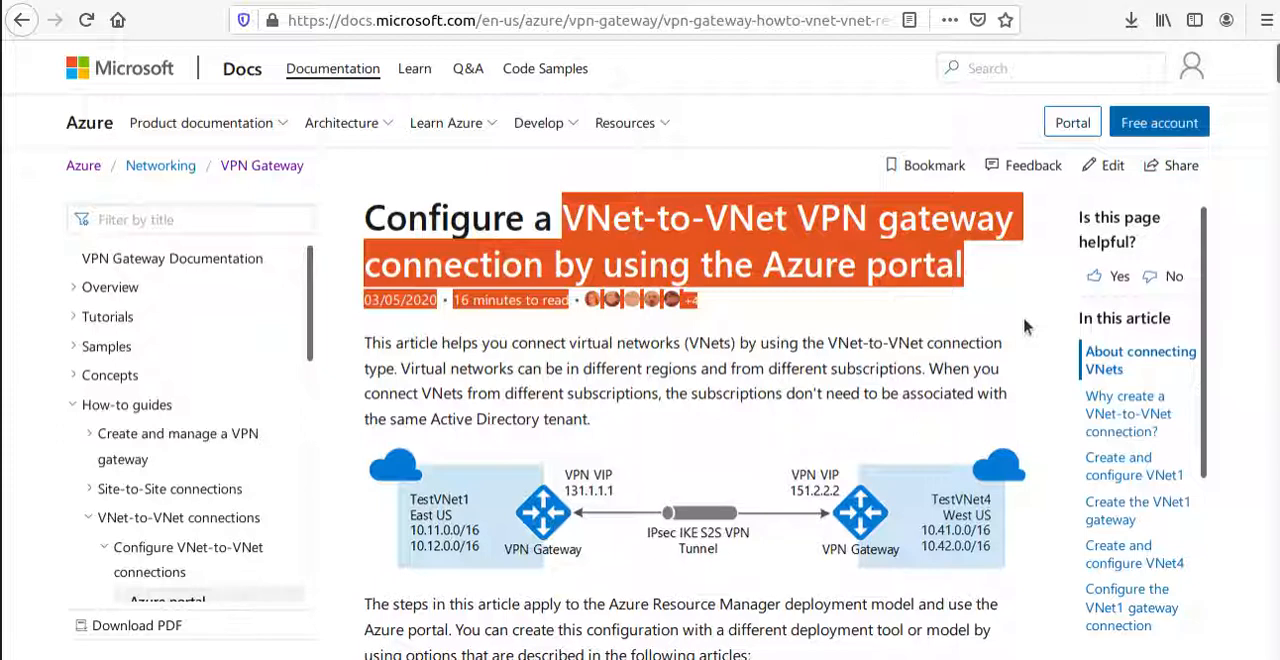
{"action": "left_click", "coordinate": [577, 217]}
{"action": "left_click_drag", "start_coordinate": [562, 217], "coordinate": [541, 266]}
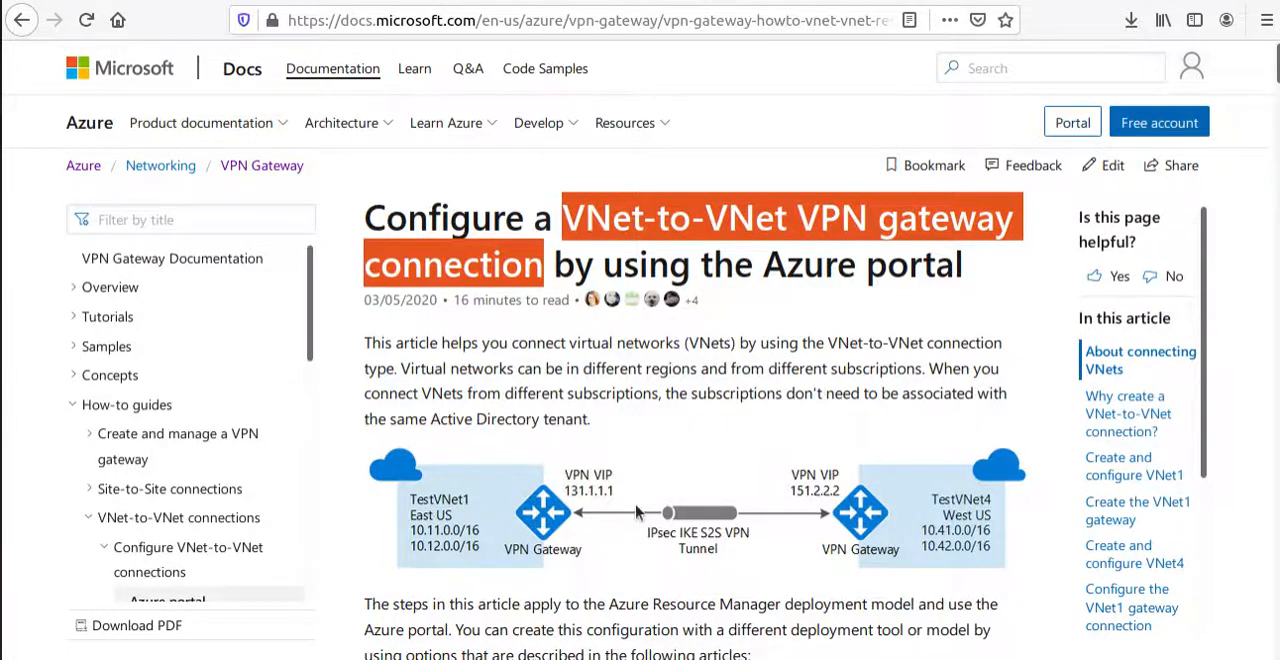
{"action": "scroll", "coordinate": [640, 514], "scroll_direction": "down", "scroll_amount": 4}
{"action": "scroll", "coordinate": [823, 277], "scroll_direction": "up", "scroll_amount": 4}
{"action": "scroll", "coordinate": [438, 293], "scroll_direction": "down", "scroll_amount": 3}
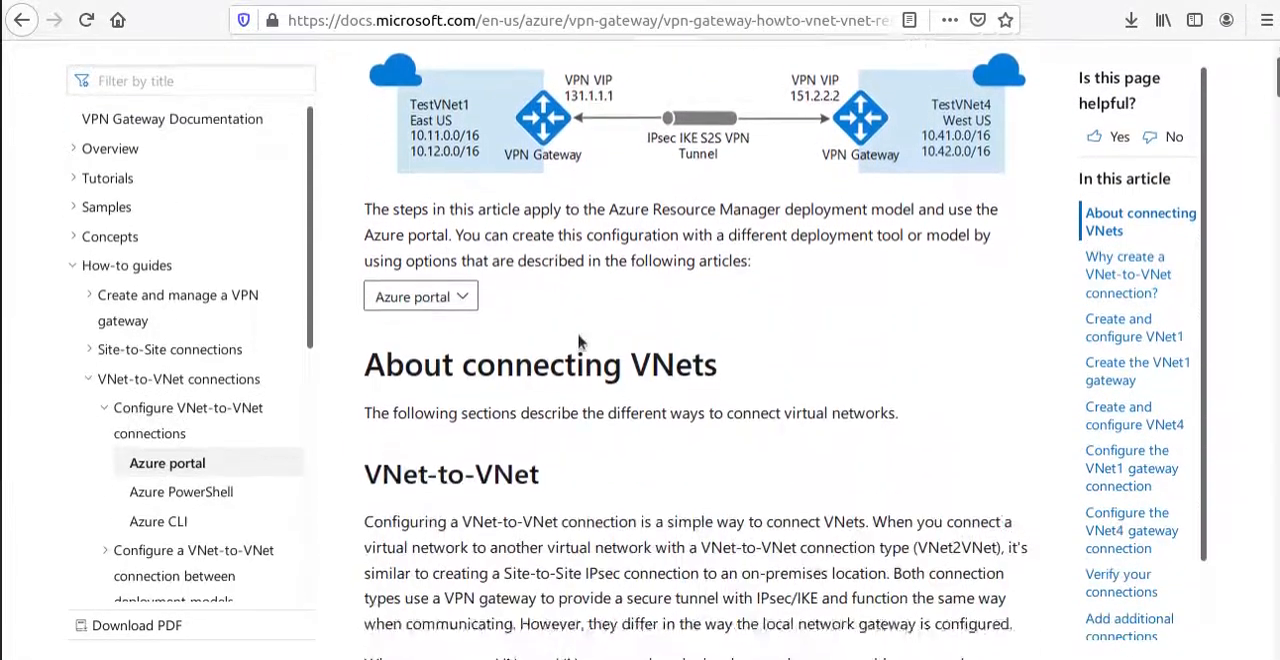
{"action": "scroll", "coordinate": [438, 293], "scroll_direction": "up", "scroll_amount": 4}
{"action": "left_click", "coordinate": [551, 20]}
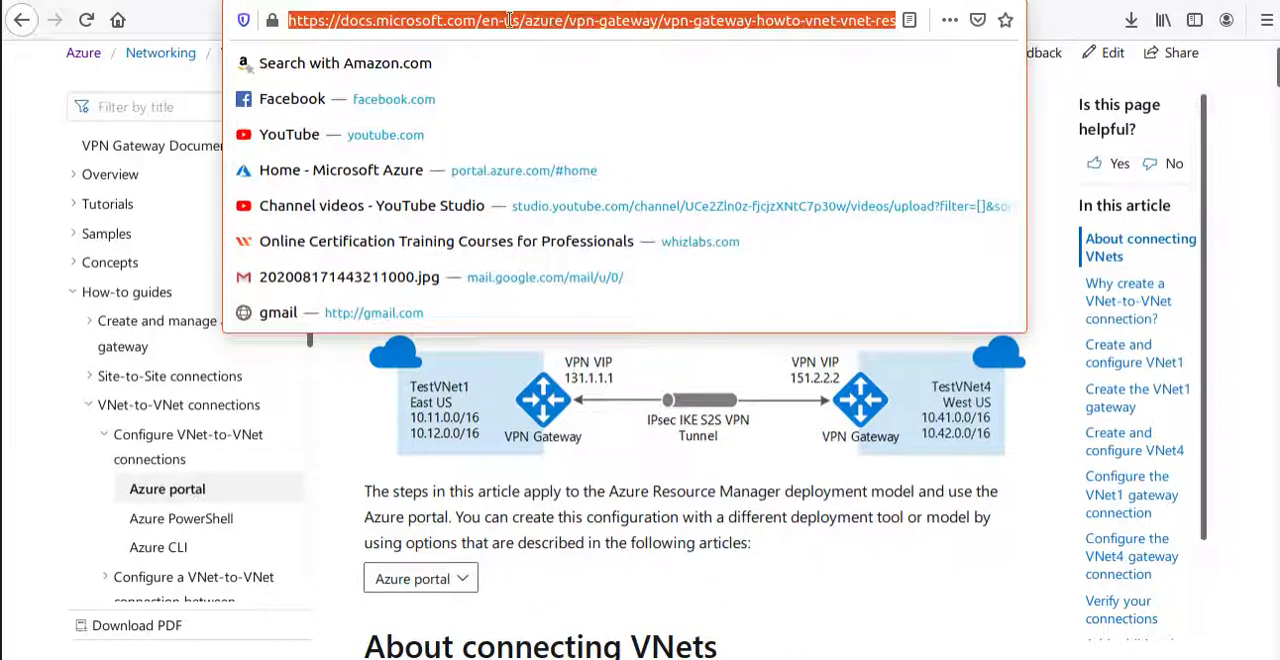
{"action": "left_click", "coordinate": [1066, 160]}
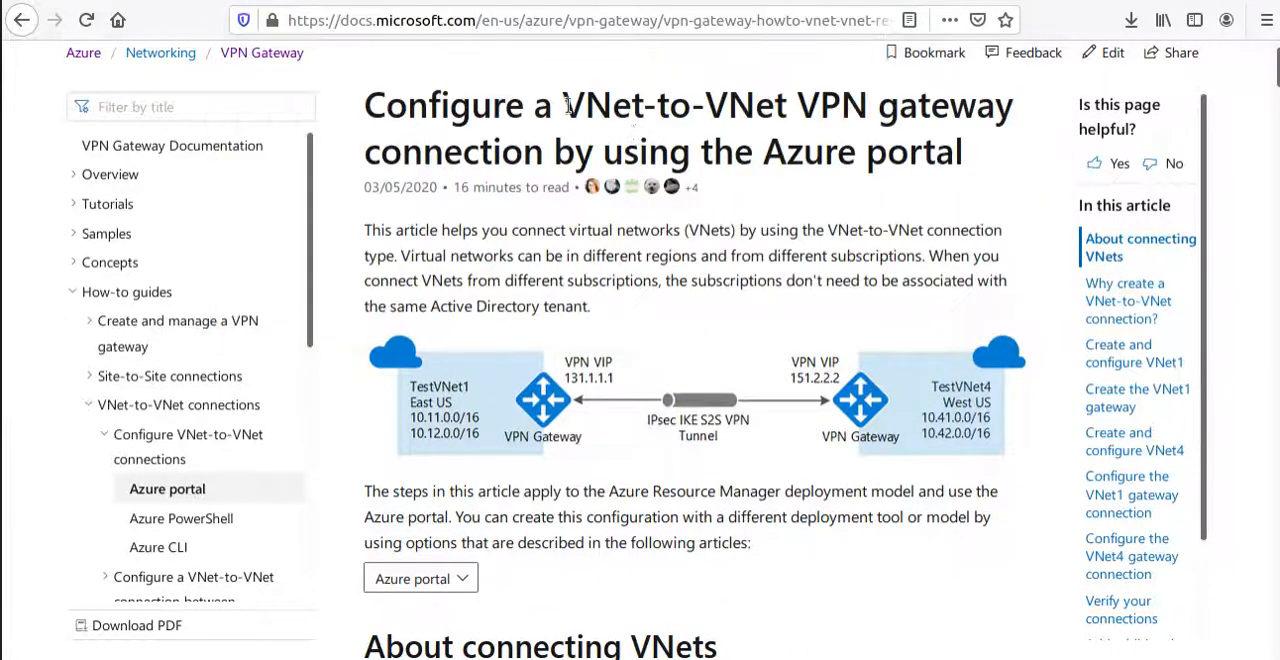
{"action": "left_click_drag", "start_coordinate": [561, 104], "coordinate": [541, 160]}
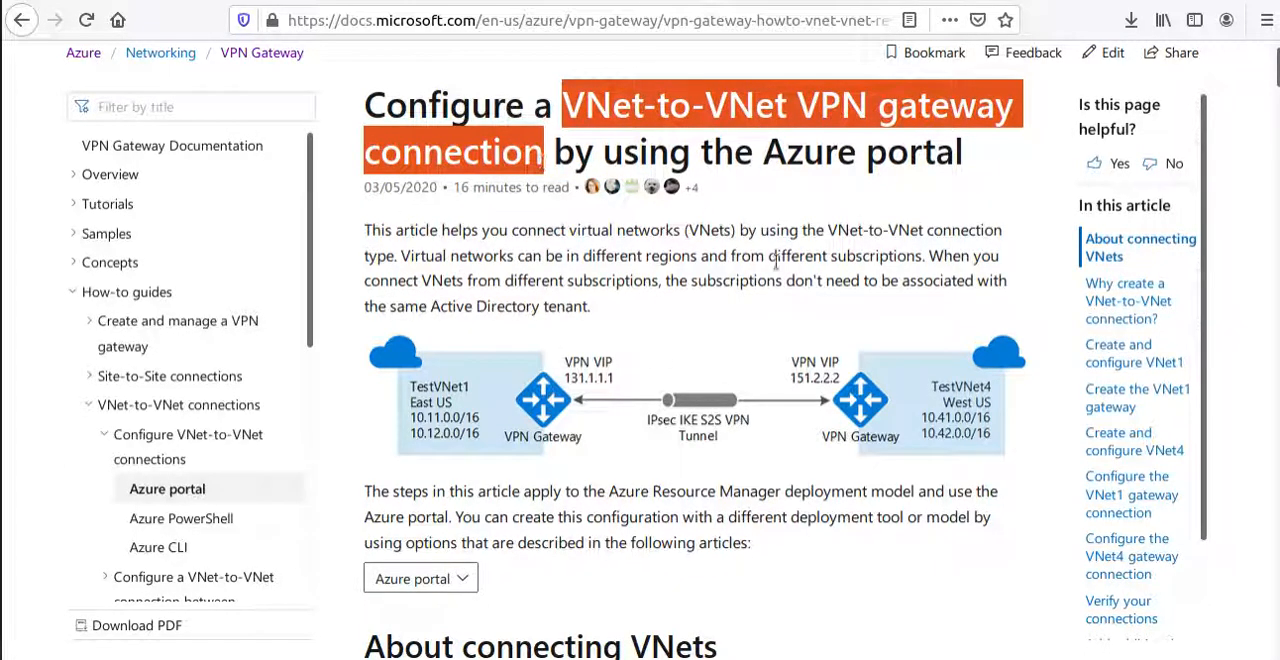
{"action": "scroll", "coordinate": [707, 280], "scroll_direction": "down", "scroll_amount": 2}
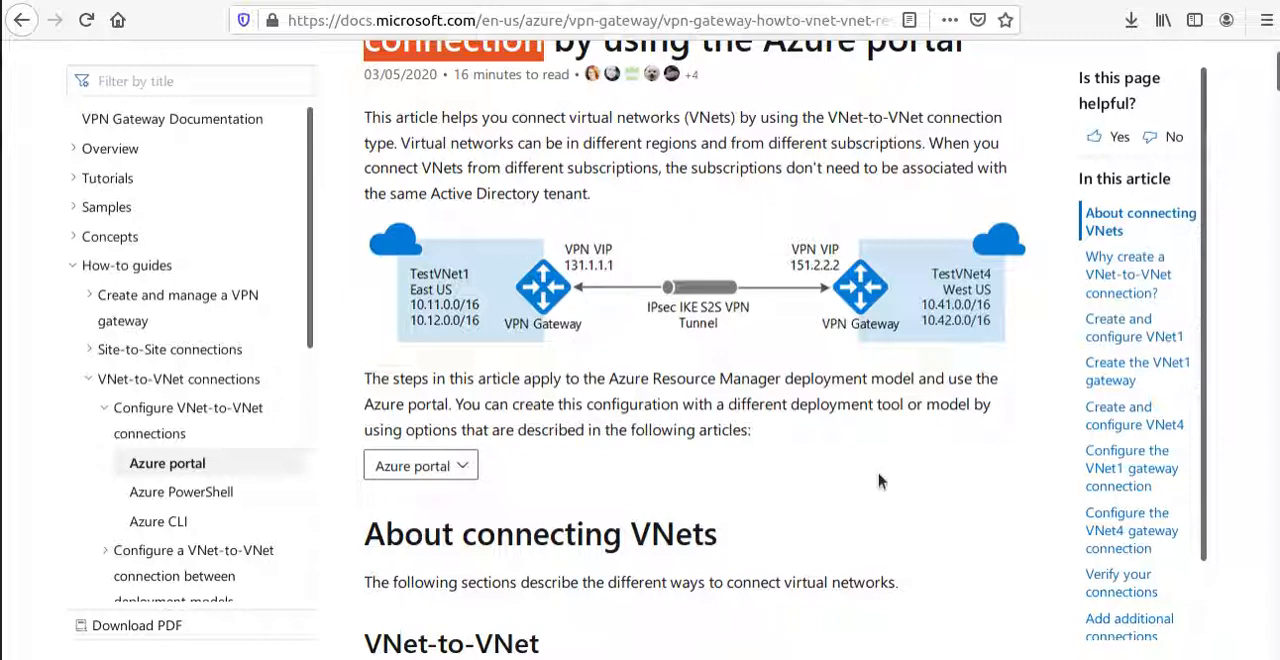
{"action": "scroll", "coordinate": [794, 457], "scroll_direction": "up", "scroll_amount": 2}
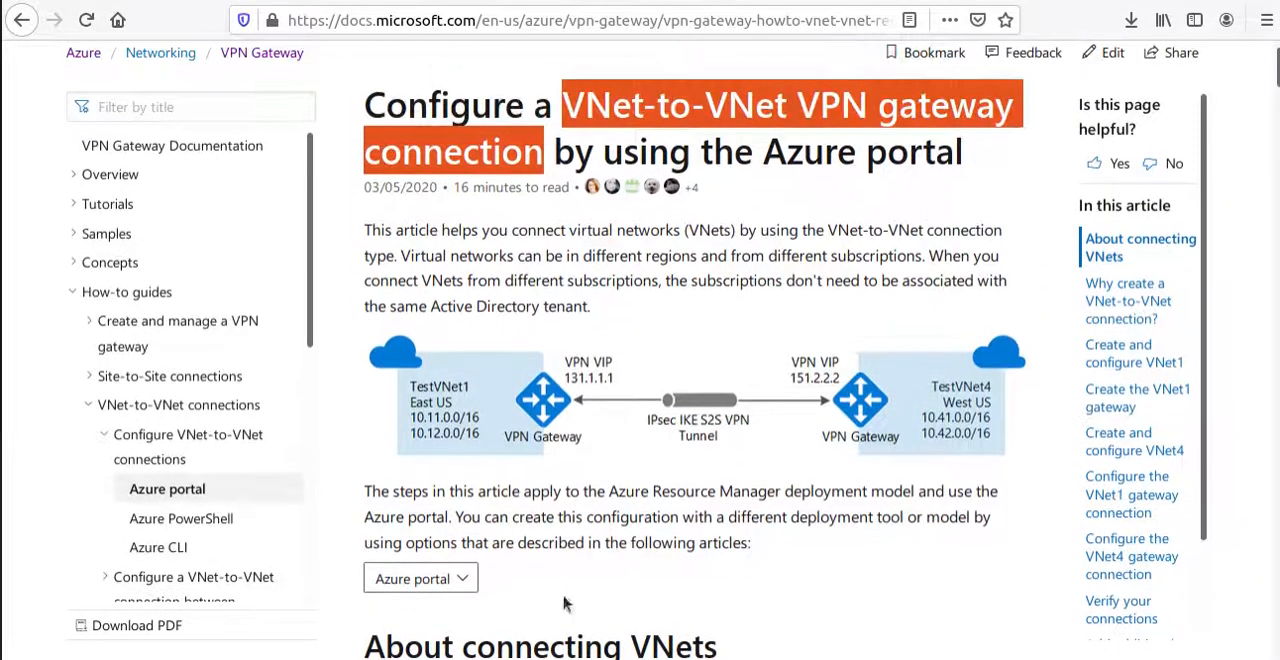
{"action": "scroll", "coordinate": [640, 600], "scroll_direction": "down", "scroll_amount": 2}
{"action": "scroll", "coordinate": [632, 572], "scroll_direction": "up", "scroll_amount": 2}
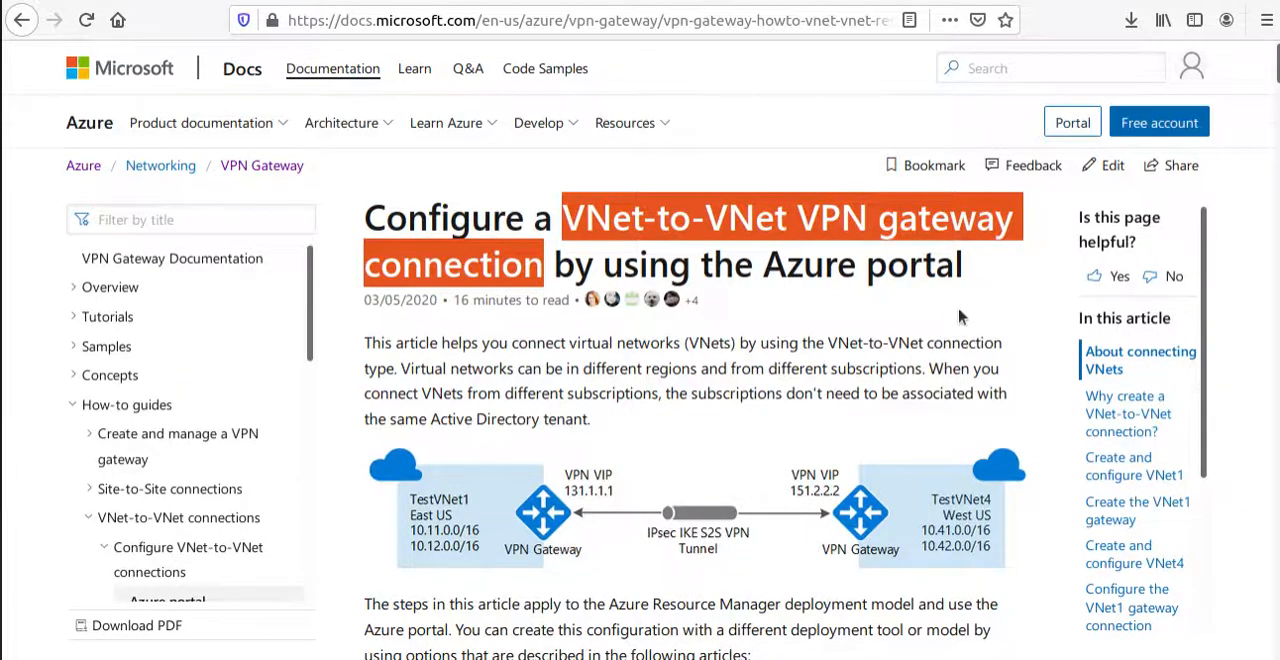
Review the ways to connect VNets, highlighting the "Site-to-Site (IPsec)" and "VNet peering" headings.
{"action": "scroll", "coordinate": [875, 343], "scroll_direction": "down", "scroll_amount": 8}
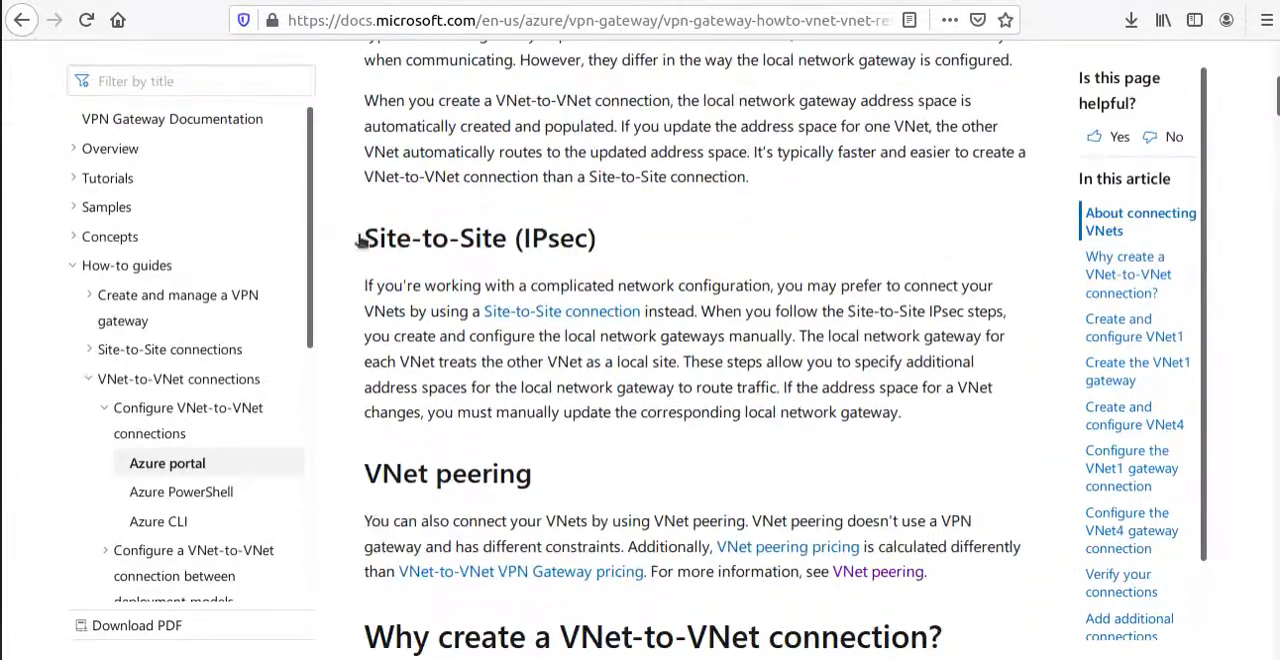
{"action": "scroll", "coordinate": [600, 258], "scroll_direction": "up", "scroll_amount": 3}
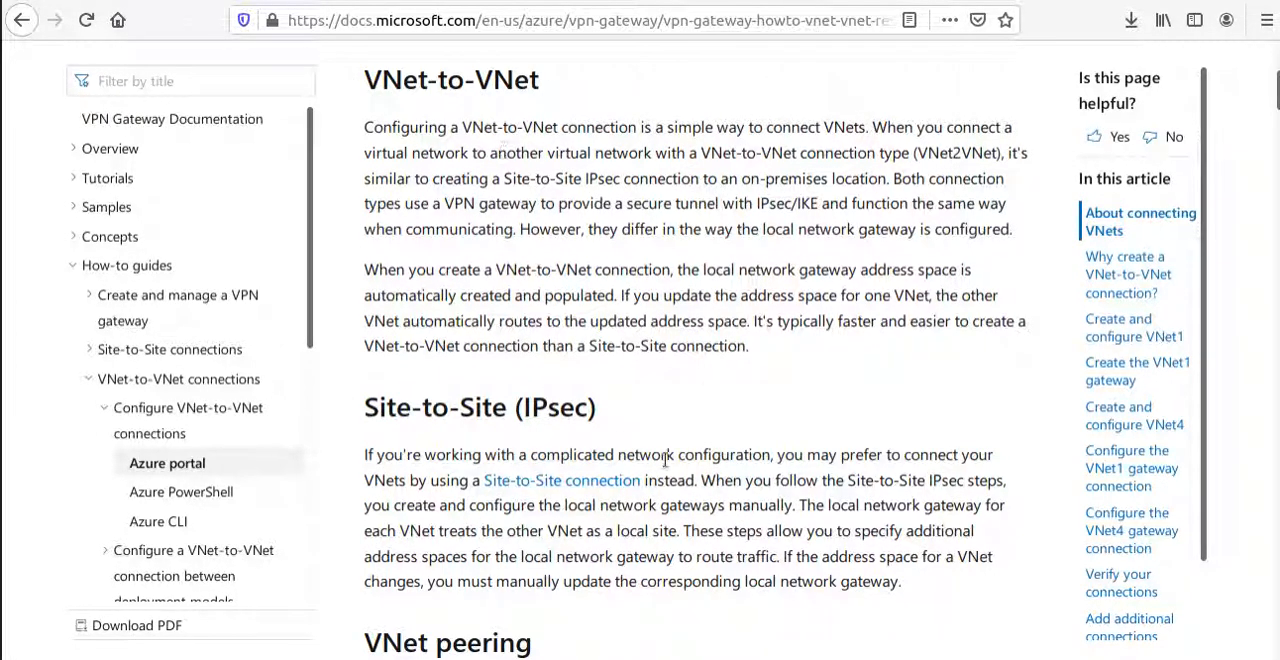
{"action": "left_click_drag", "start_coordinate": [915, 583], "coordinate": [360, 112]}
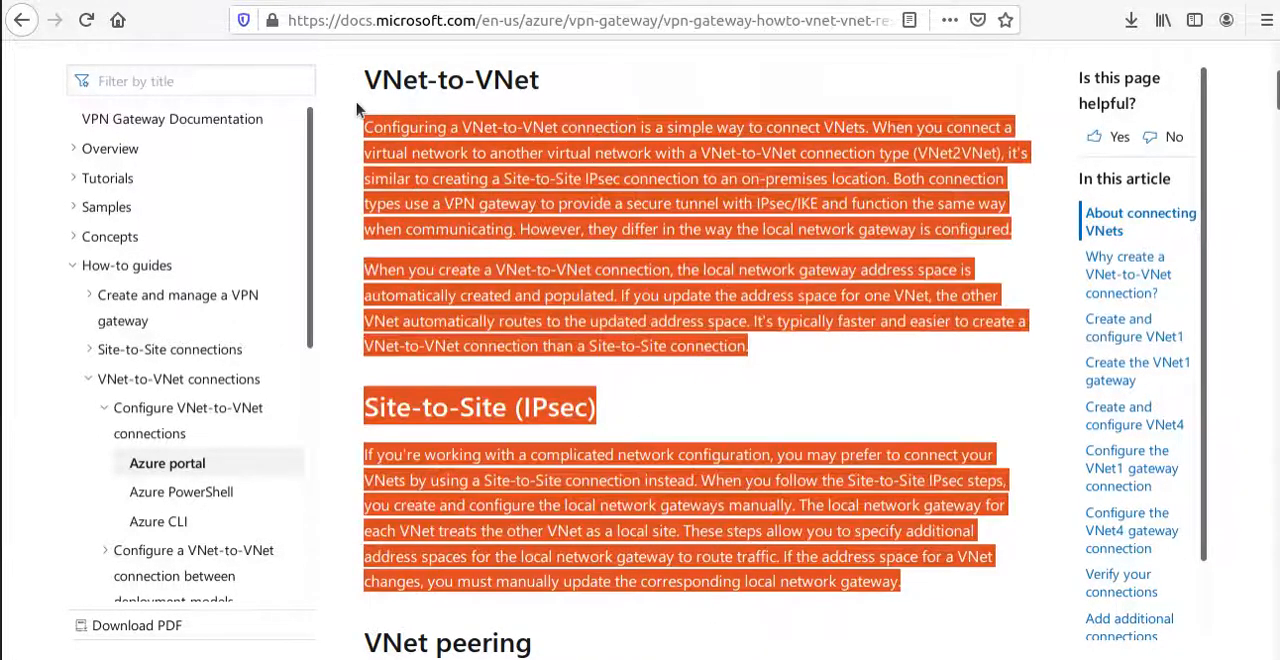
{"action": "left_click", "coordinate": [870, 326]}
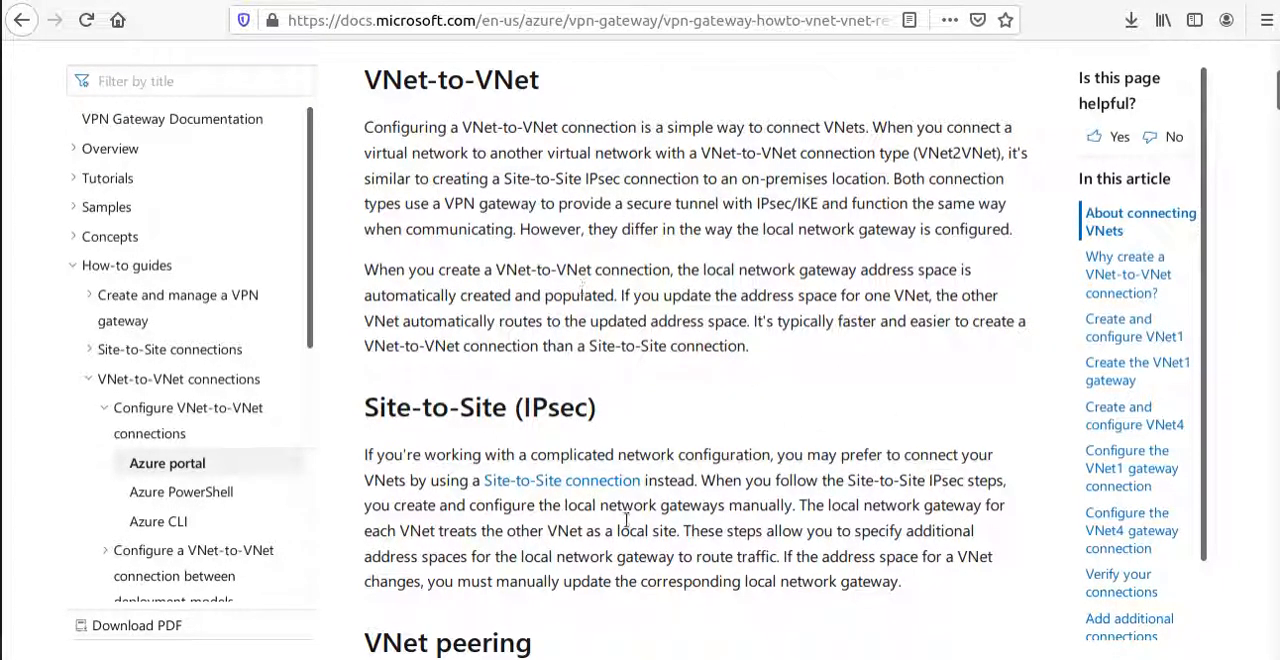
{"action": "left_click_drag", "start_coordinate": [362, 405], "coordinate": [611, 405]}
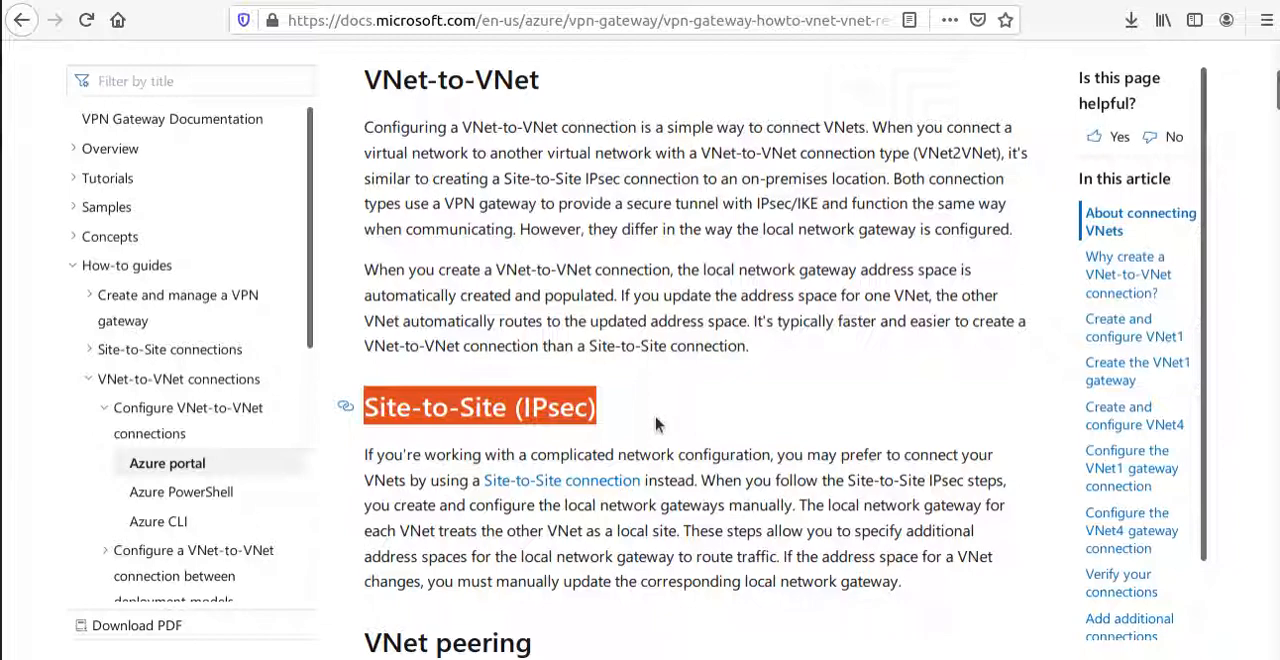
{"action": "scroll", "coordinate": [656, 425], "scroll_direction": "down", "scroll_amount": 5}
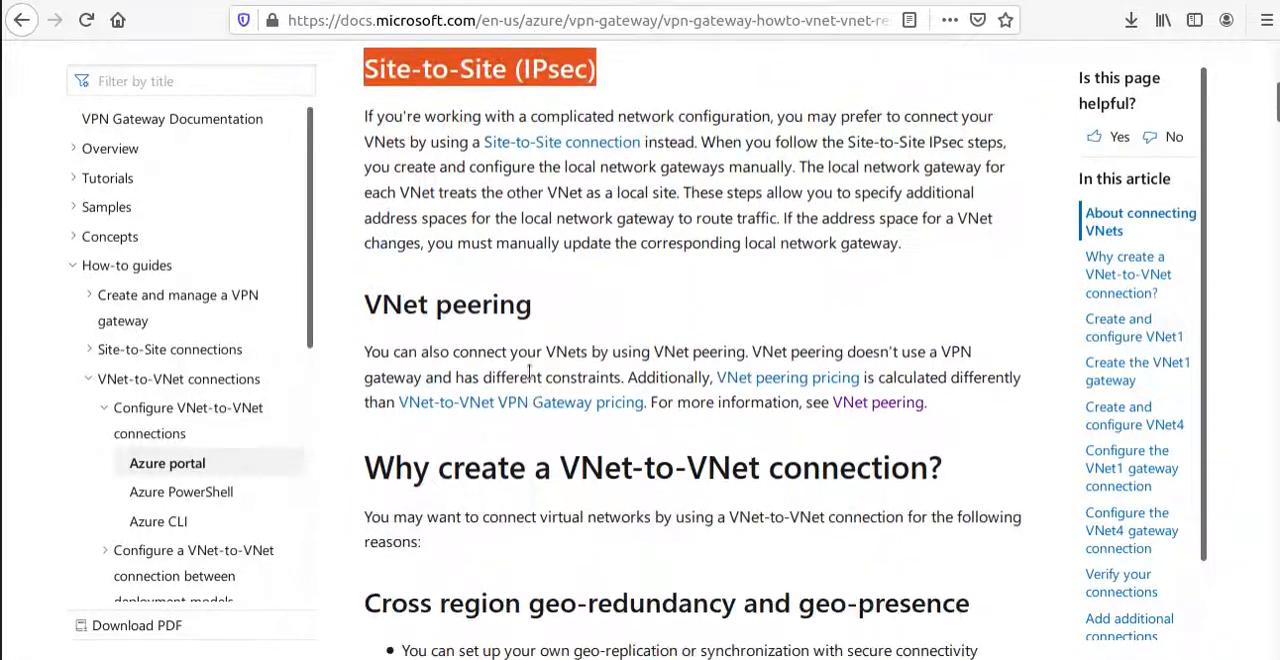
{"action": "left_click_drag", "start_coordinate": [546, 312], "coordinate": [366, 306]}
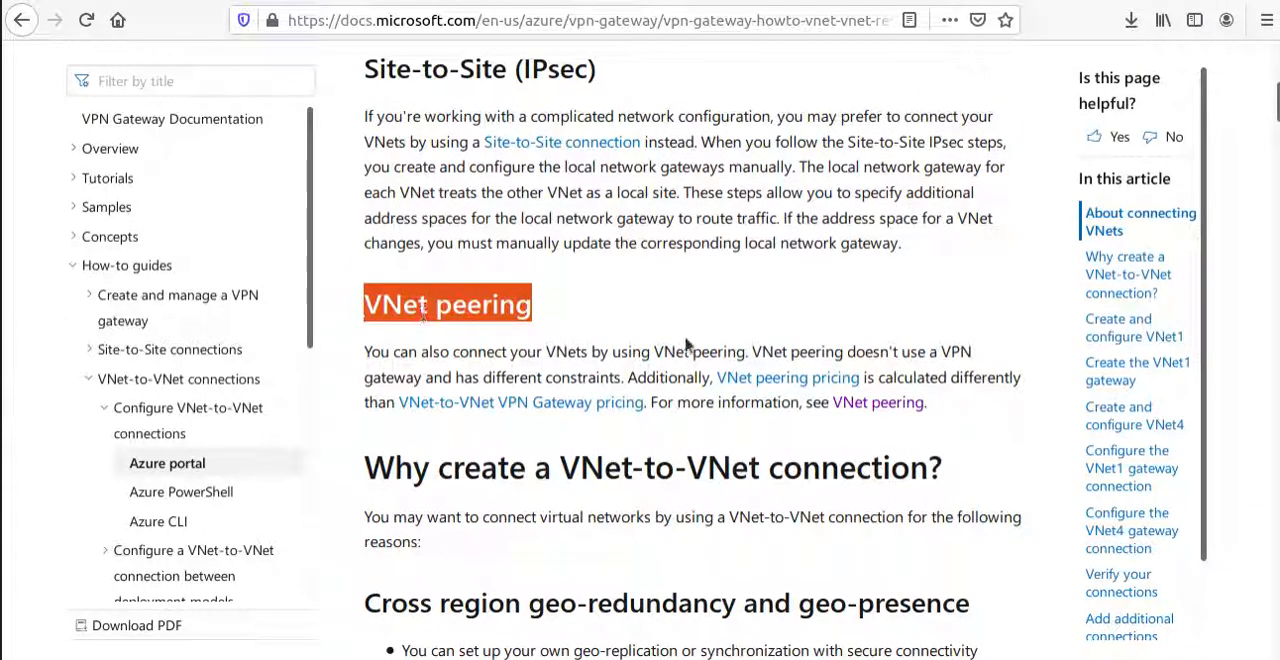
Reread the VNet-to-VNet section and highlight "IPsec/IKE" in its description of the secure tunnel.
{"action": "scroll", "coordinate": [495, 350], "scroll_direction": "up", "scroll_amount": 5}
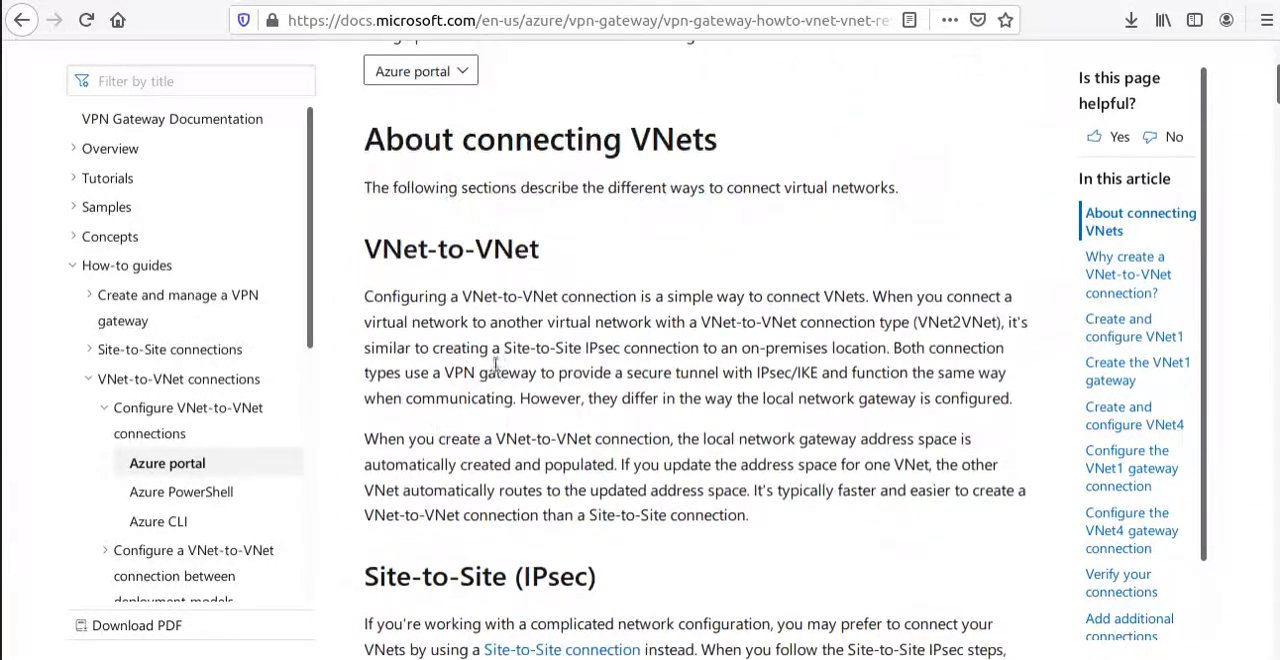
{"action": "scroll", "coordinate": [510, 203], "scroll_direction": "down", "scroll_amount": 2}
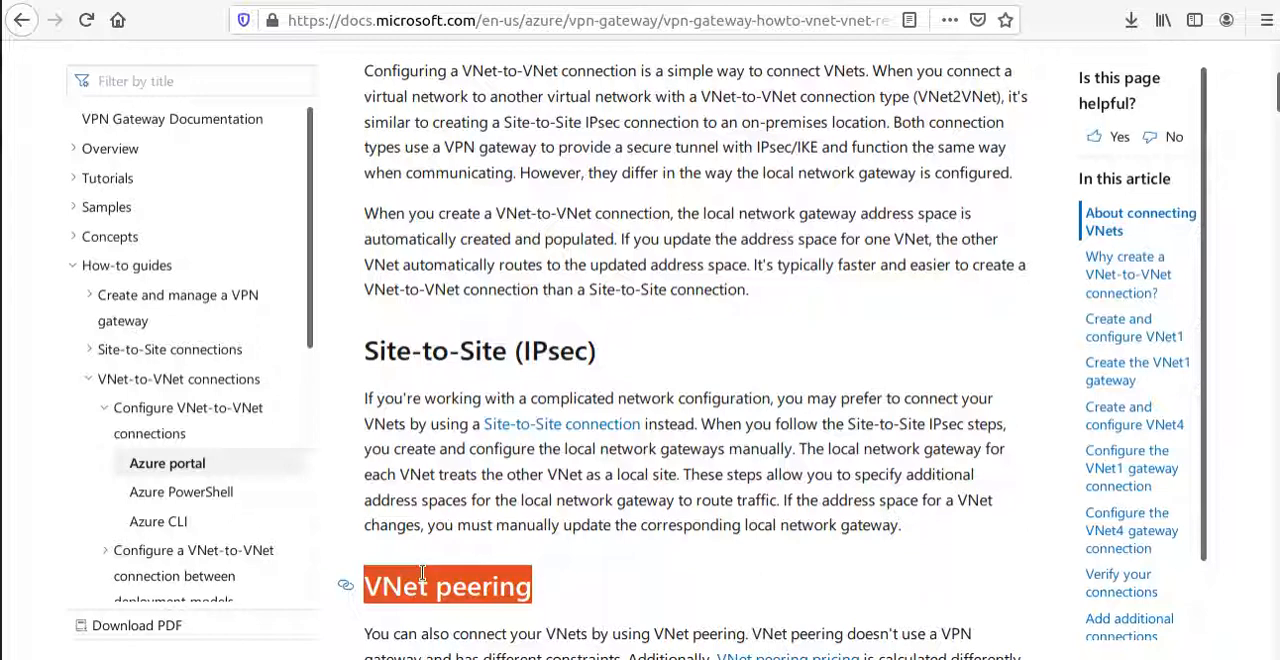
{"action": "scroll", "coordinate": [566, 500], "scroll_direction": "up", "scroll_amount": 5}
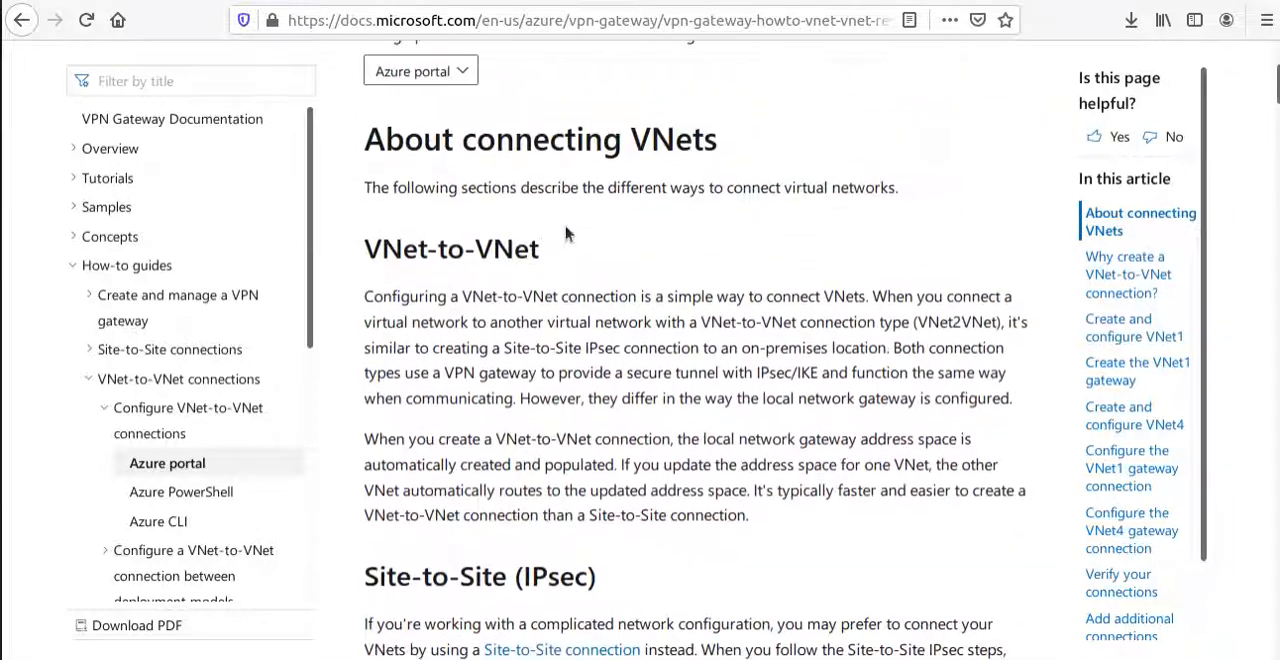
{"action": "scroll", "coordinate": [600, 560], "scroll_direction": "down", "scroll_amount": 2}
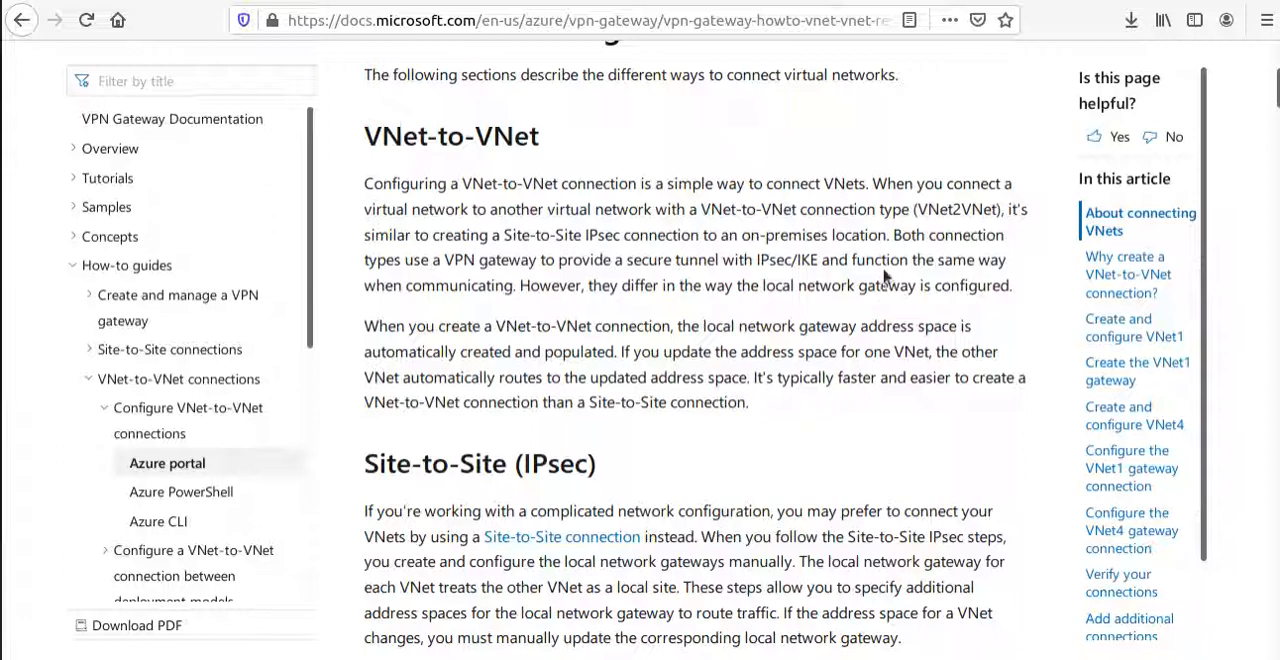
{"action": "left_click_drag", "start_coordinate": [757, 259], "coordinate": [818, 255]}
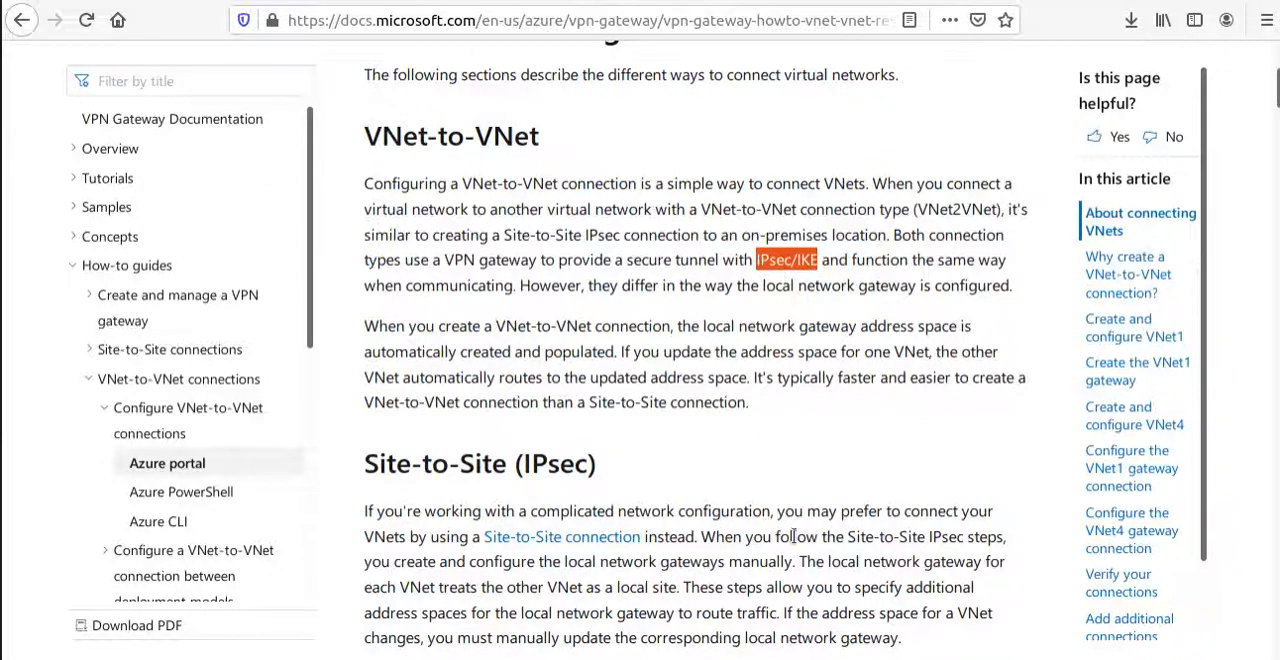
Read the "Why create a VNet-to-VNet connection?" section, highlighting its heading and the cross-region geo-redundancy reasons.
{"action": "scroll", "coordinate": [688, 546], "scroll_direction": "down", "scroll_amount": 7}
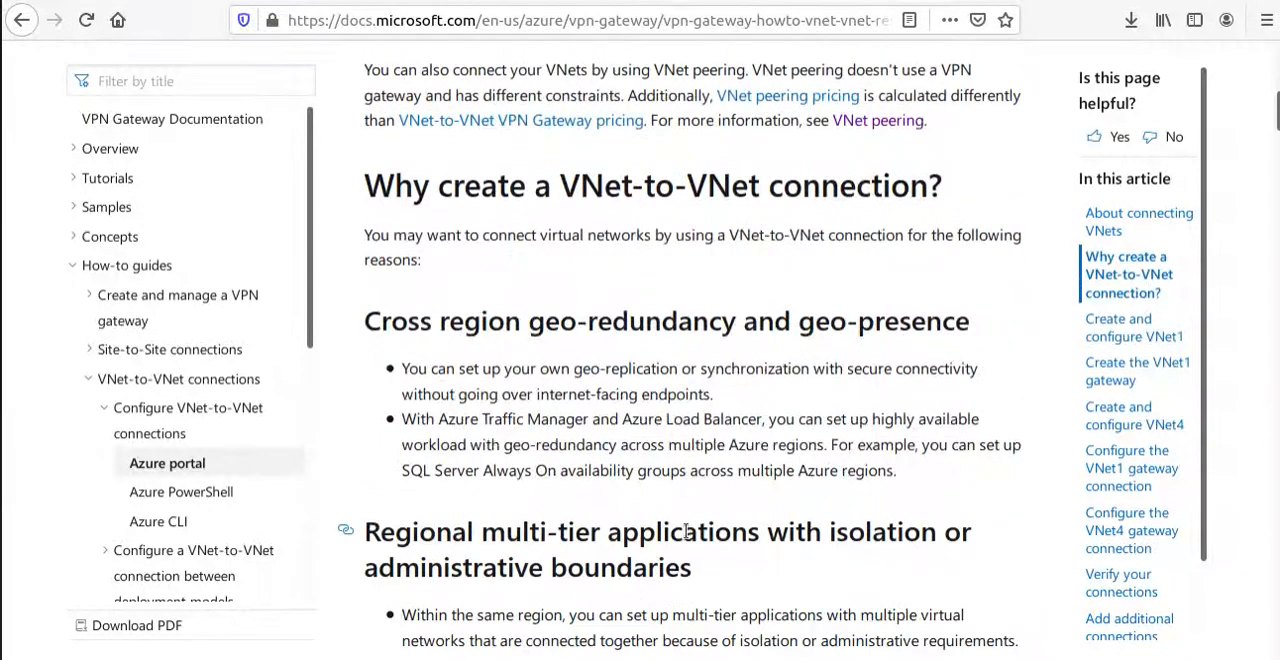
{"action": "left_click_drag", "start_coordinate": [360, 190], "coordinate": [980, 203]}
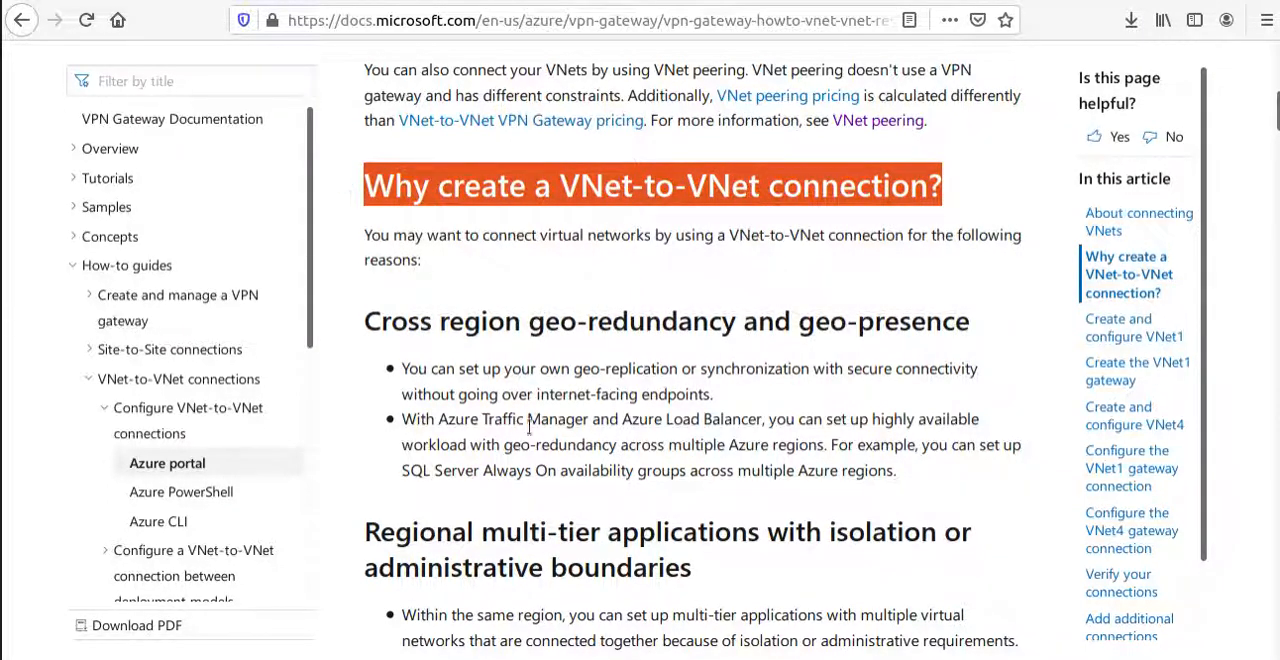
{"action": "left_click_drag", "start_coordinate": [904, 478], "coordinate": [396, 368]}
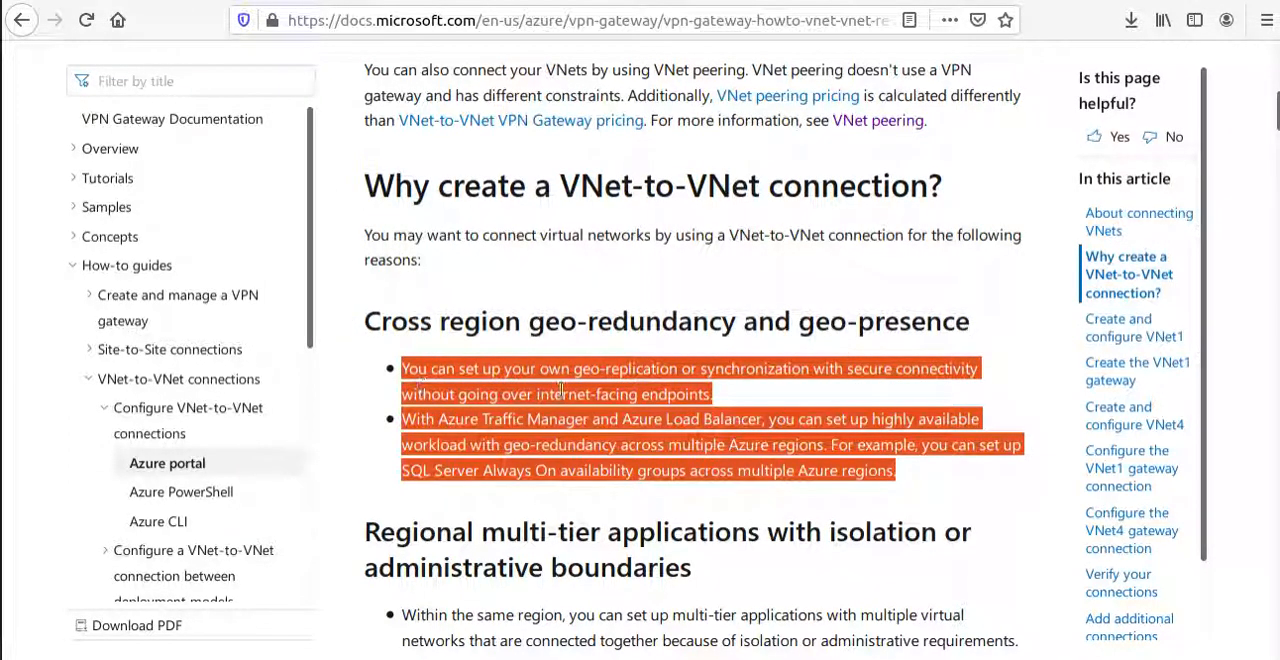
{"action": "left_click", "coordinate": [805, 378]}
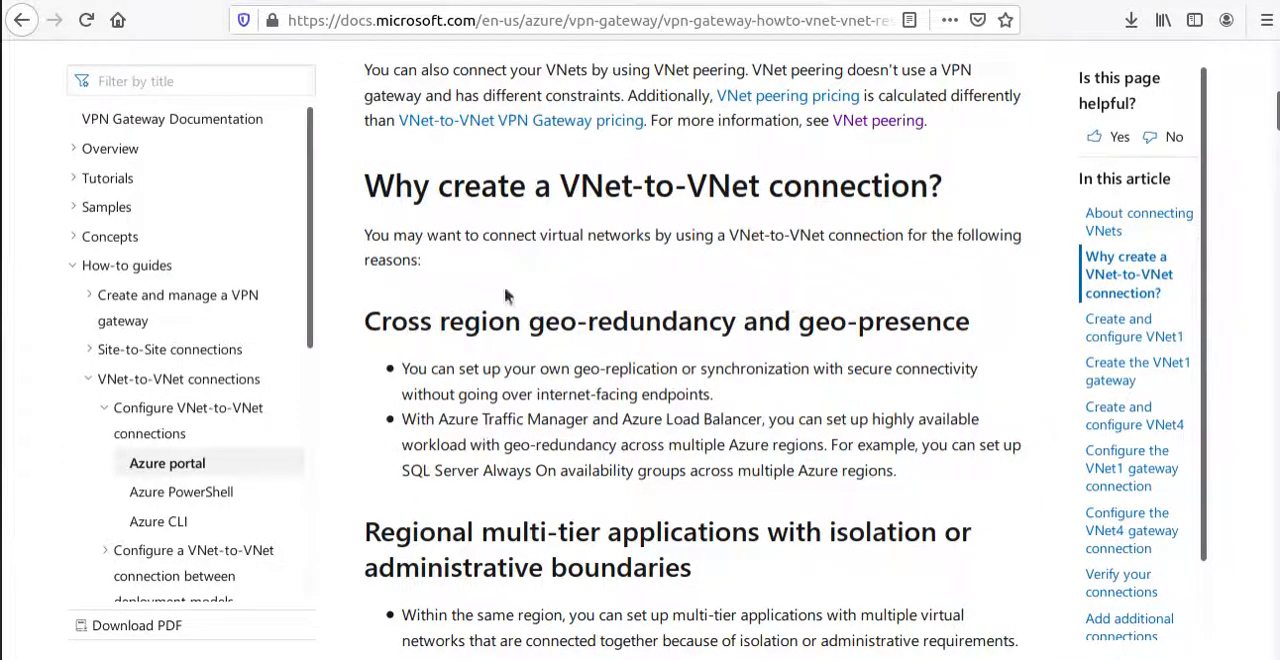
Examine the example settings for VNet1, highlighting the network name and its location.
{"action": "scroll", "coordinate": [504, 285], "scroll_direction": "down", "scroll_amount": 6}
{"action": "scroll", "coordinate": [512, 471], "scroll_direction": "down", "scroll_amount": 6}
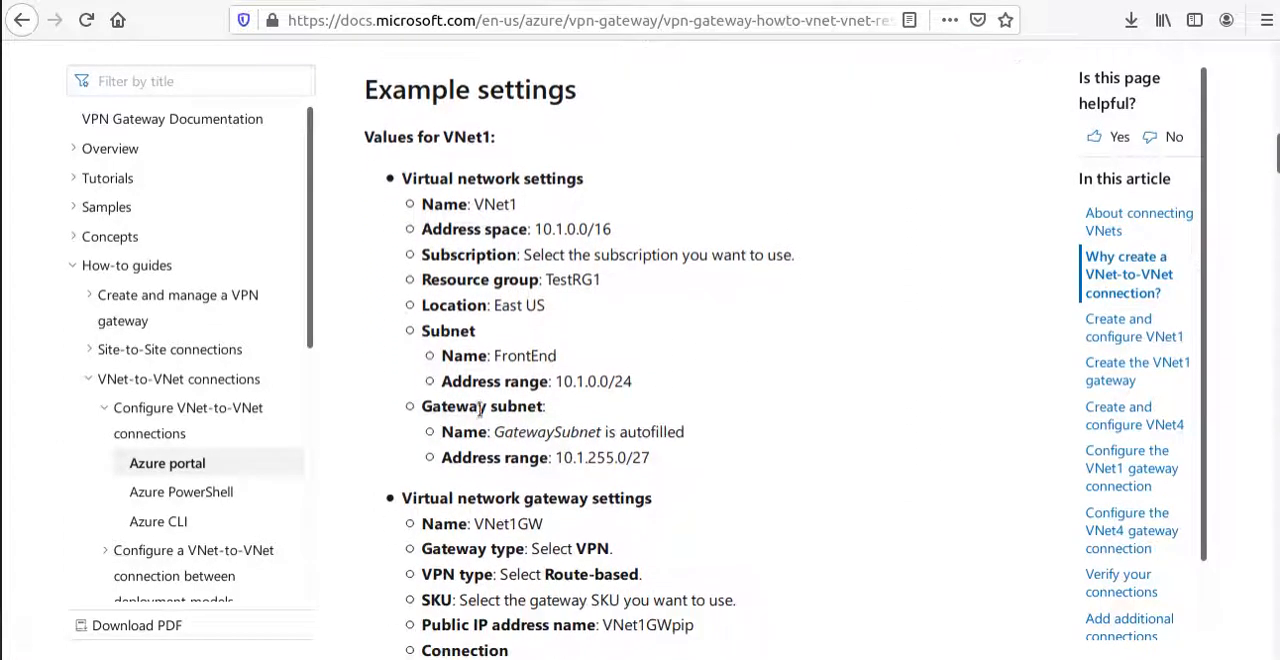
{"action": "left_click_drag", "start_coordinate": [377, 89], "coordinate": [587, 624]}
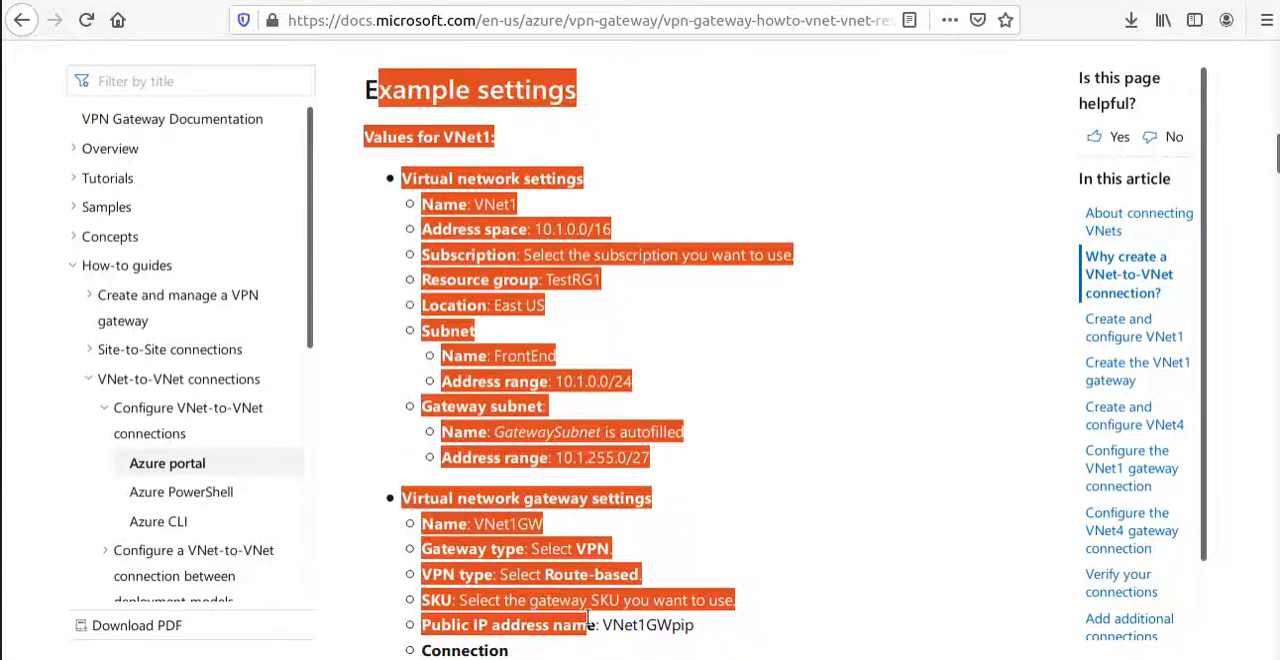
{"action": "left_click", "coordinate": [587, 624]}
{"action": "left_click_drag", "start_coordinate": [369, 136], "coordinate": [494, 138]}
{"action": "left_click", "coordinate": [445, 136]}
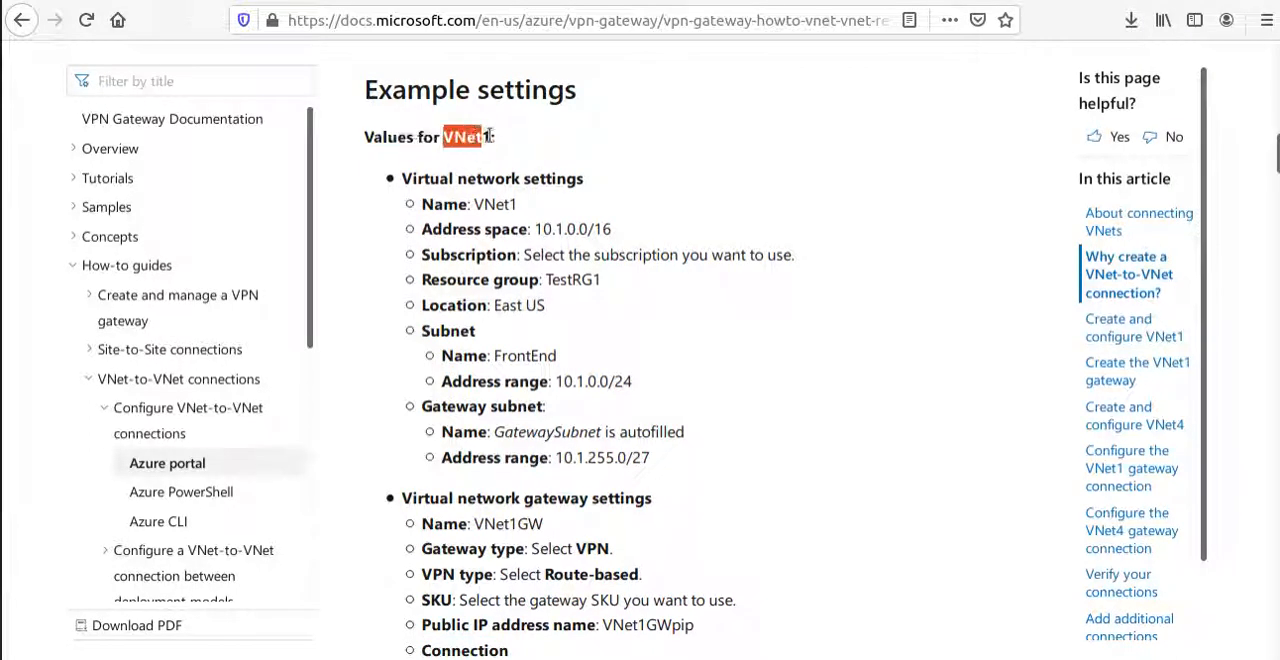
{"action": "left_click_drag", "start_coordinate": [497, 306], "coordinate": [548, 306]}
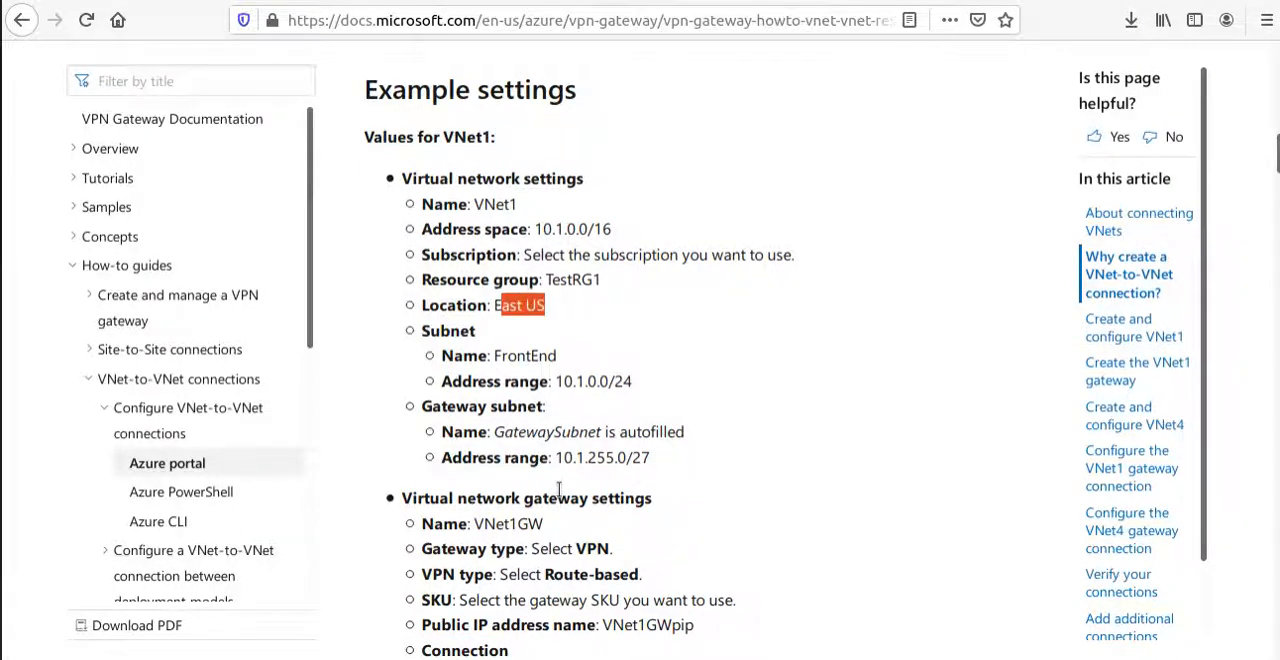
Examine the example settings for VNet4, highlighting the "Values for VNet4" heading and the location line.
{"action": "scroll", "coordinate": [367, 423], "scroll_direction": "down", "scroll_amount": 4}
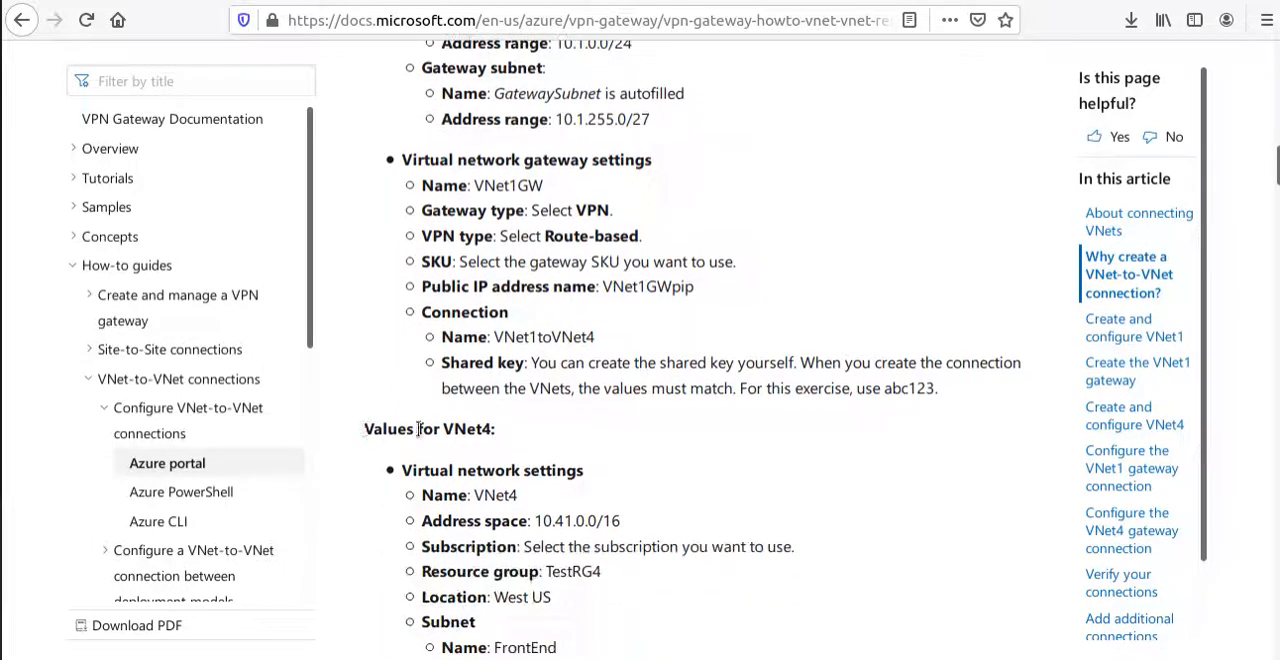
{"action": "triple_click", "coordinate": [418, 428]}
{"action": "scroll", "coordinate": [488, 520], "scroll_direction": "down", "scroll_amount": 1}
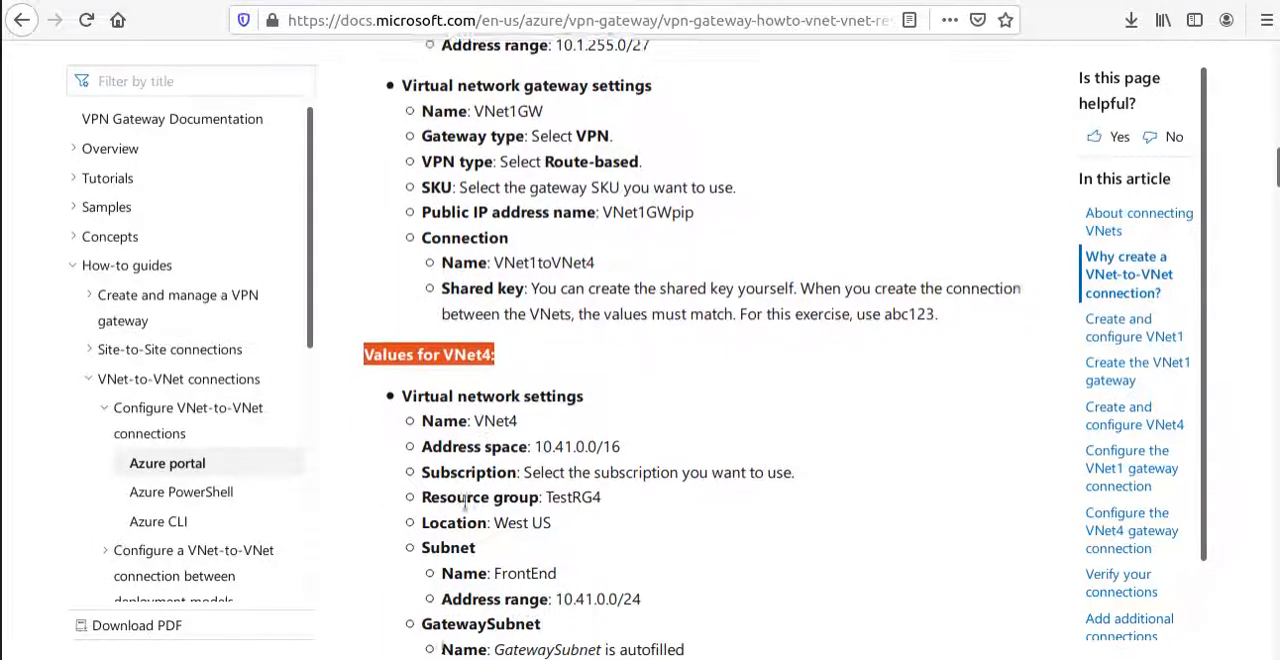
{"action": "left_click_drag", "start_coordinate": [553, 490], "coordinate": [404, 490]}
{"action": "scroll", "coordinate": [400, 513], "scroll_direction": "down", "scroll_amount": 3}
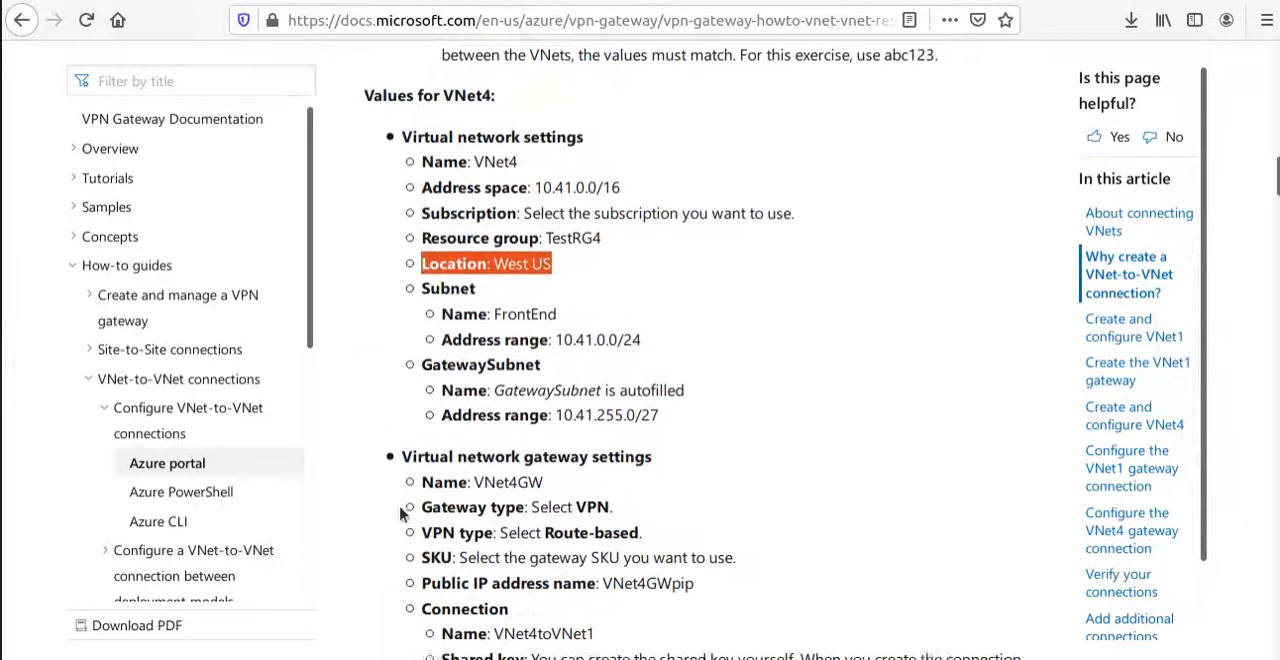
Skim the "Create and configure VNet1" section, and return to the VPN gateway diagram at the start of the article.
{"action": "scroll", "coordinate": [560, 495], "scroll_direction": "down", "scroll_amount": 3}
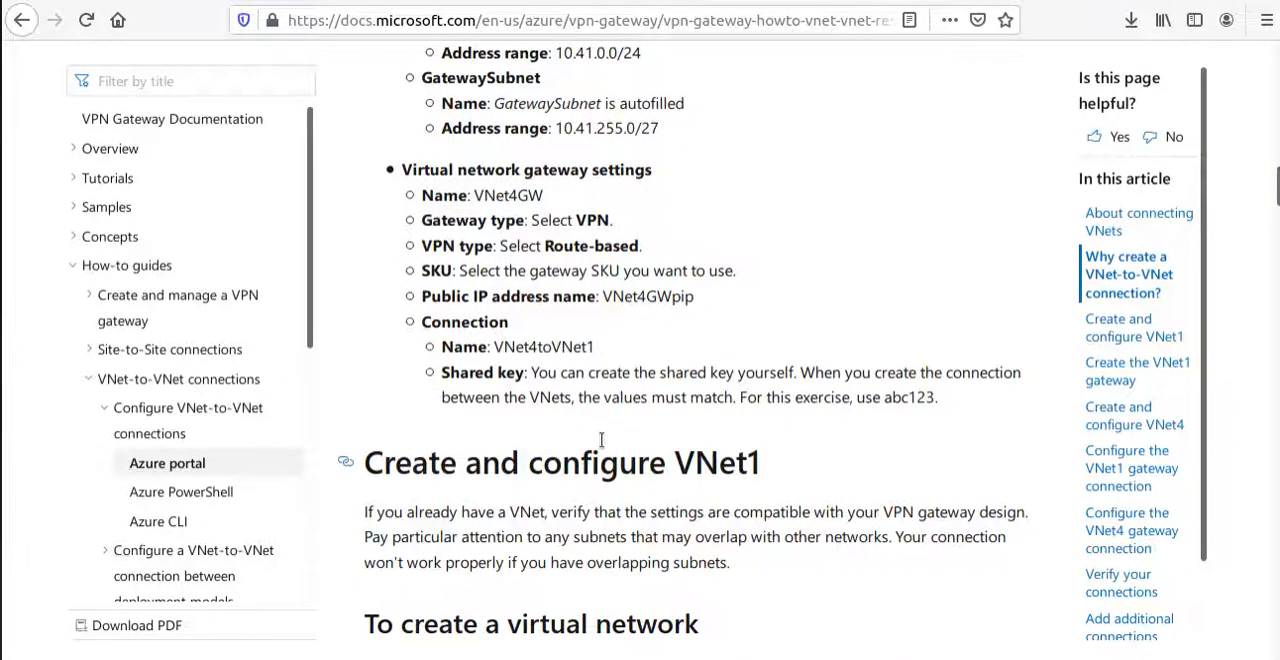
{"action": "scroll", "coordinate": [590, 445], "scroll_direction": "down", "scroll_amount": 3}
{"action": "scroll", "coordinate": [620, 340], "scroll_direction": "up", "scroll_amount": 10}
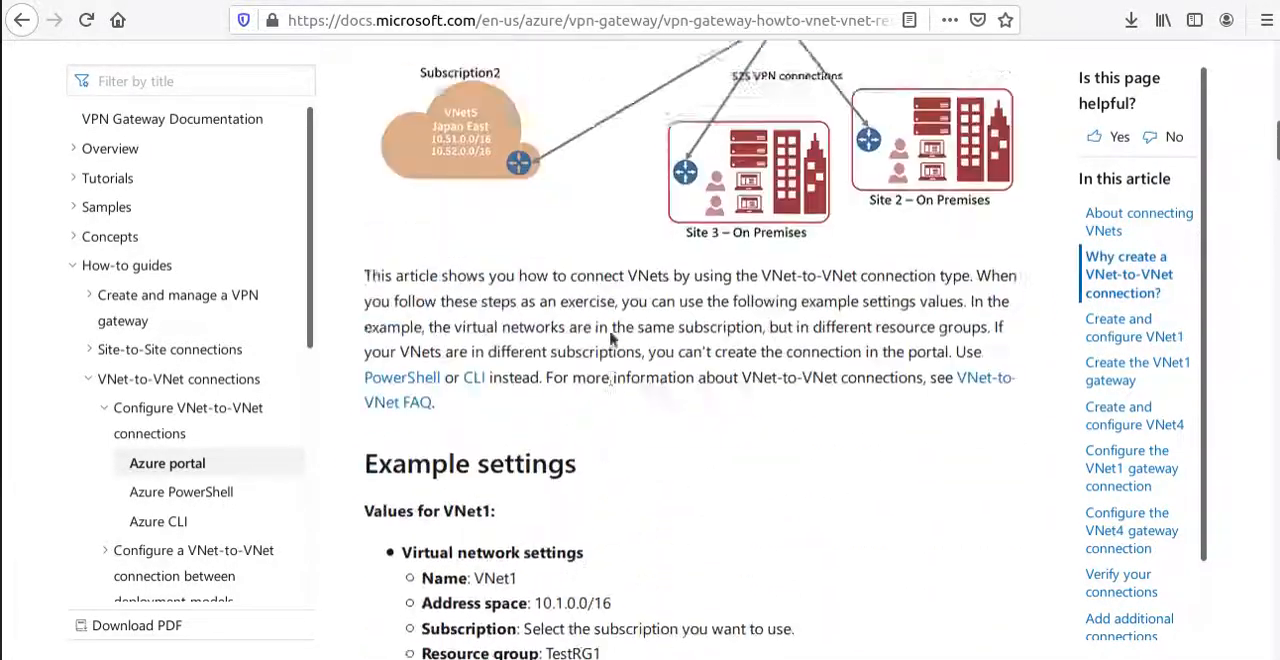
{"action": "scroll", "coordinate": [612, 340], "scroll_direction": "up", "scroll_amount": 15}
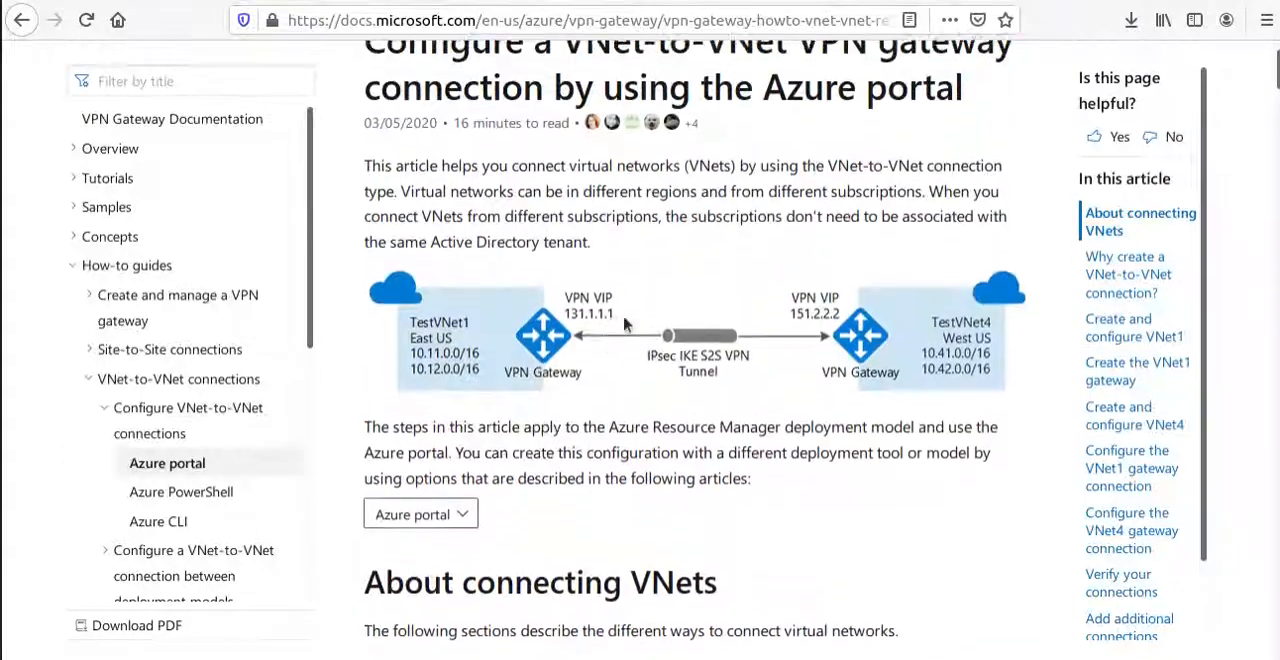
View the article's list of alternative deployment tools, close it, and continue down to the Site-to-Site and VNet peering sections.
{"action": "left_click", "coordinate": [428, 520]}
{"action": "scroll", "coordinate": [430, 528], "scroll_direction": "down", "scroll_amount": 2}
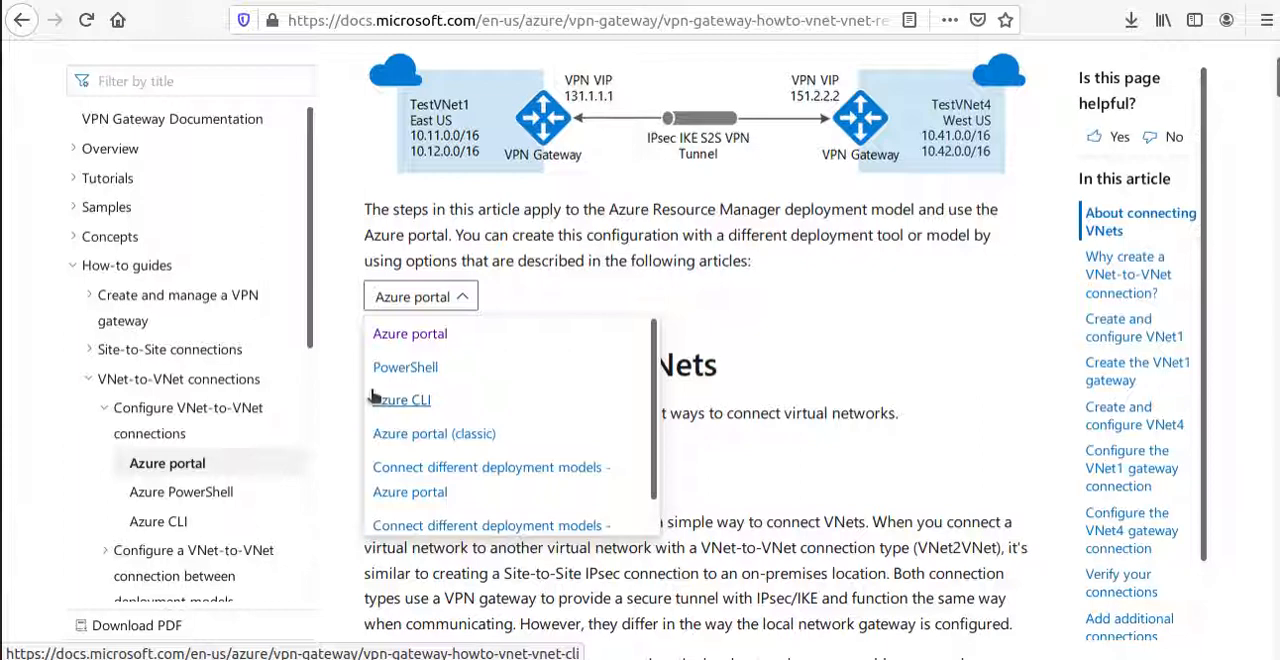
{"action": "left_click", "coordinate": [927, 379]}
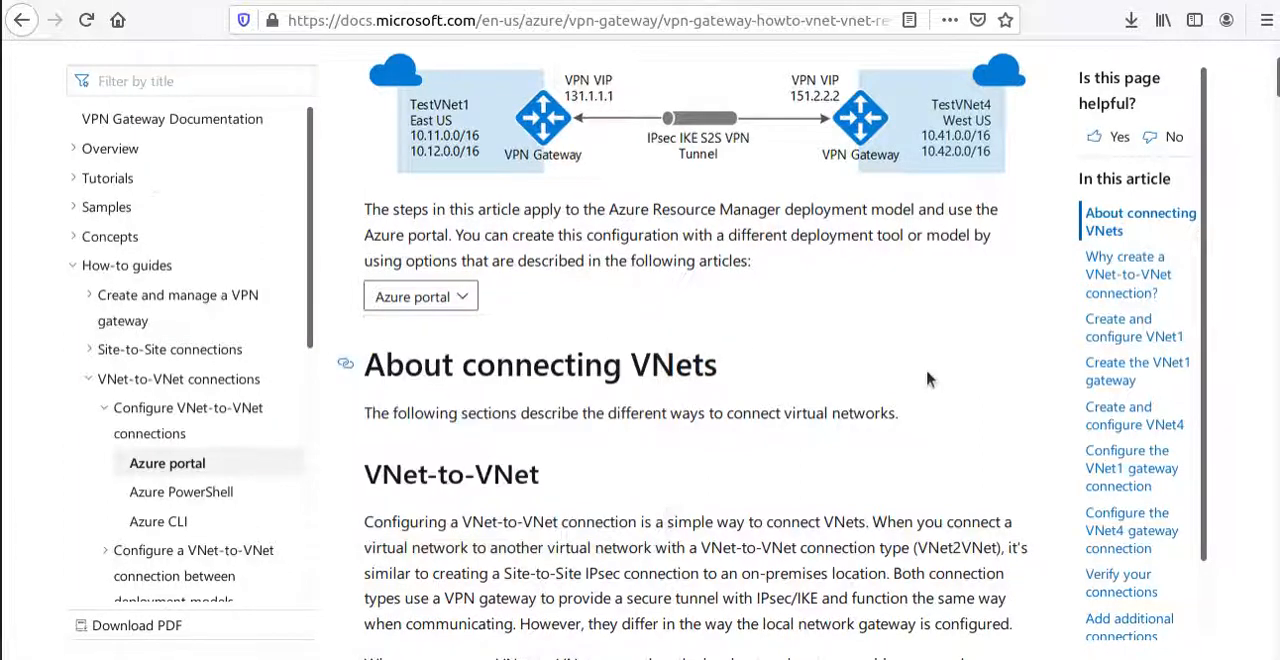
{"action": "left_click", "coordinate": [472, 300]}
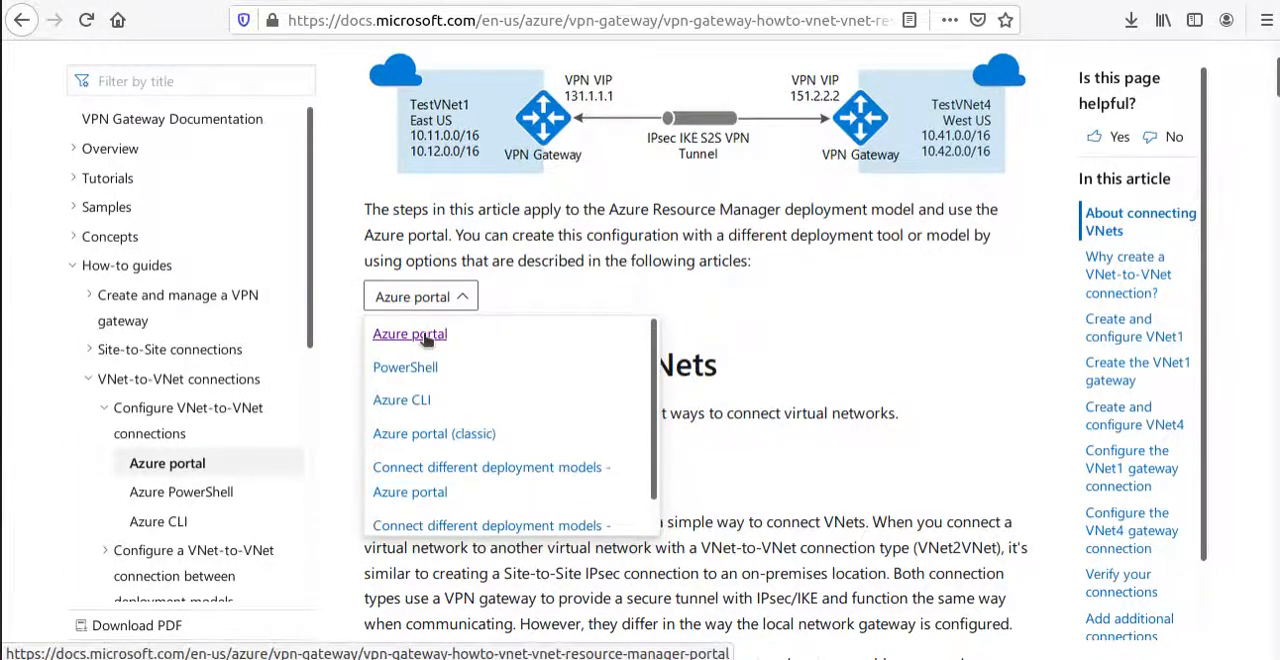
{"action": "left_click", "coordinate": [844, 330]}
{"action": "scroll", "coordinate": [844, 330], "scroll_direction": "down", "scroll_amount": 5}
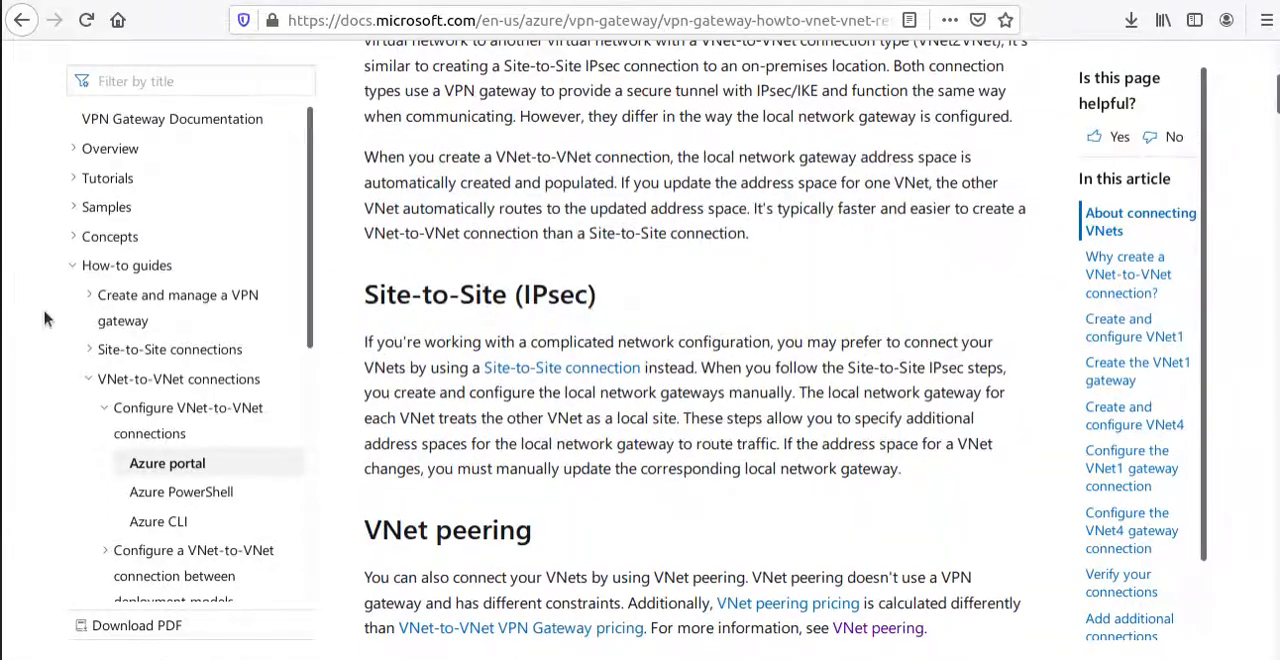
Switch to the hand-drawn network sketch and circle the East and West region labels.
{"action": "left_click", "coordinate": [3, 479]}
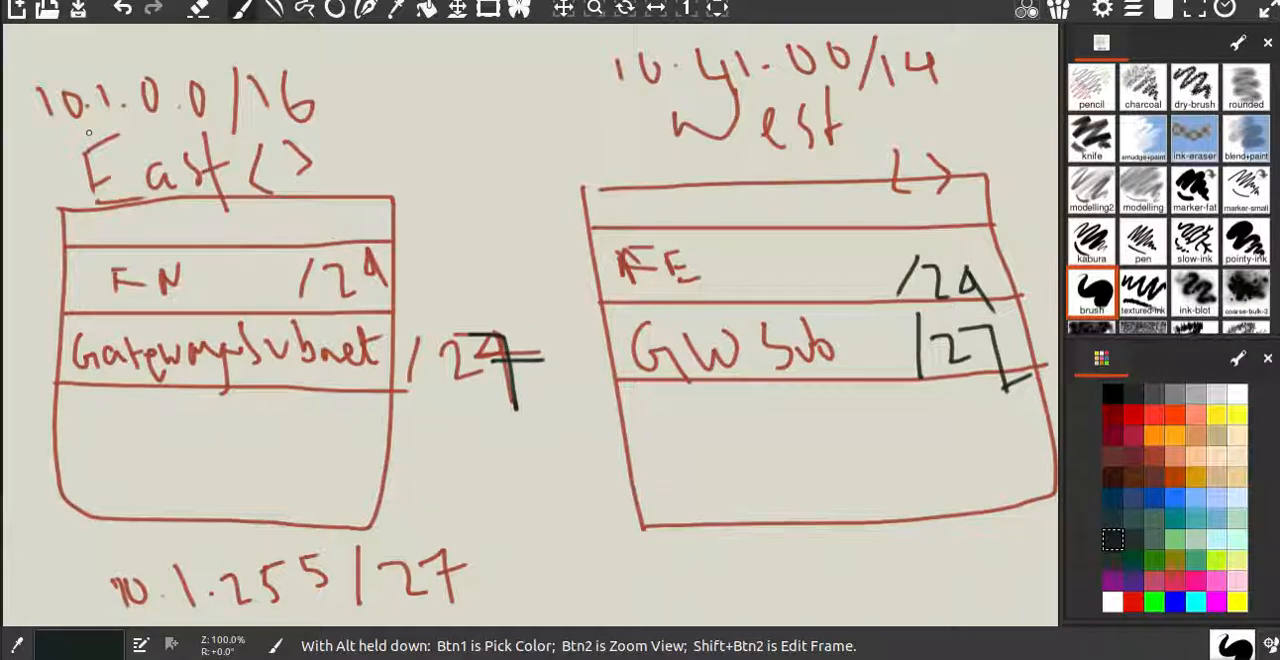
{"action": "mouse_move", "coordinate": [312, 147]}
{"action": "left_mouse_down"}
{"action": "mouse_move", "coordinate": [165, 130]}
{"action": "mouse_move", "coordinate": [55, 165]}
{"action": "mouse_move", "coordinate": [224, 204]}
{"action": "mouse_move", "coordinate": [308, 142]}
{"action": "mouse_move", "coordinate": [331, 172]}
{"action": "left_mouse_up"}
{"action": "mouse_move", "coordinate": [862, 96]}
{"action": "left_mouse_down"}
{"action": "mouse_move", "coordinate": [662, 104]}
{"action": "mouse_move", "coordinate": [780, 166]}
{"action": "mouse_move", "coordinate": [845, 97]}
{"action": "left_mouse_up"}
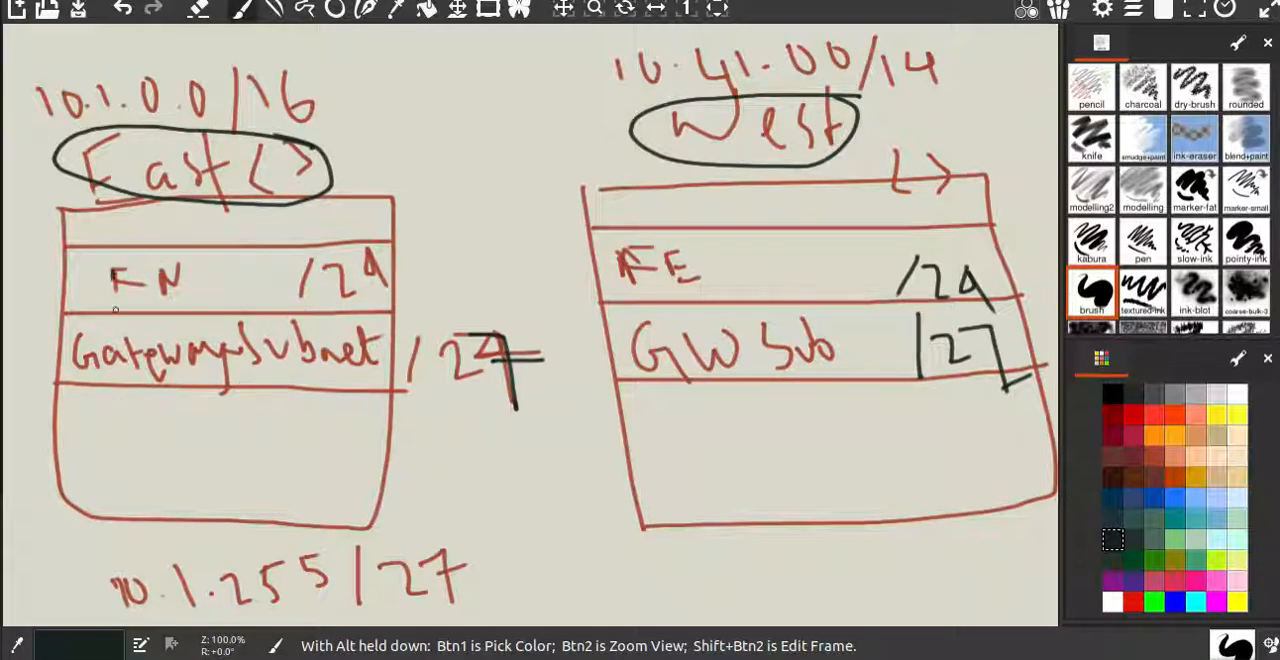
Overwrite the West network's address prefix as /16, and emphasize the East network's FN label and the 27 in its gateway range.
{"action": "mouse_move", "coordinate": [115, 311]}
{"action": "left_mouse_down"}
{"action": "mouse_move", "coordinate": [126, 266]}
{"action": "mouse_move", "coordinate": [158, 284]}
{"action": "left_mouse_up"}
{"action": "mouse_move", "coordinate": [913, 44]}
{"action": "left_mouse_down"}
{"action": "mouse_move", "coordinate": [928, 94]}
{"action": "mouse_move", "coordinate": [912, 82]}
{"action": "left_mouse_up"}
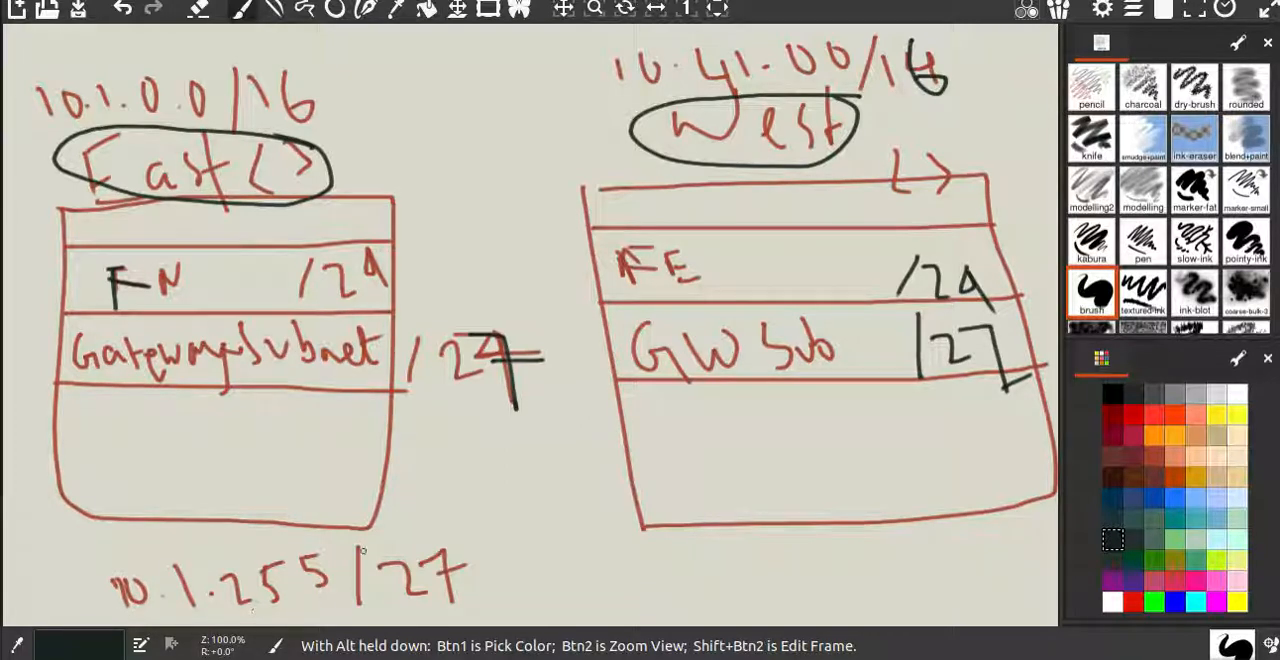
{"action": "mouse_move", "coordinate": [462, 546]}
{"action": "left_mouse_down"}
{"action": "mouse_move", "coordinate": [398, 590]}
{"action": "mouse_move", "coordinate": [468, 560]}
{"action": "mouse_move", "coordinate": [368, 553]}
{"action": "mouse_move", "coordinate": [430, 620]}
{"action": "mouse_move", "coordinate": [465, 565]}
{"action": "mouse_move", "coordinate": [460, 545]}
{"action": "left_mouse_up"}
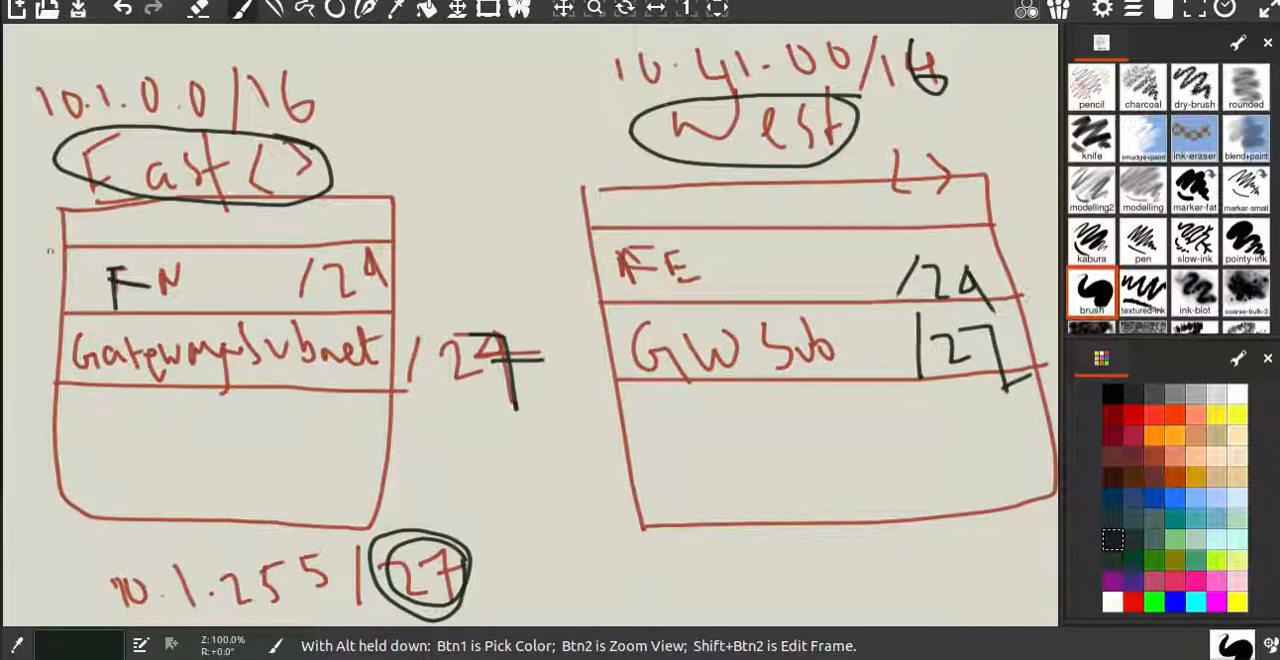
{"action": "mouse_move", "coordinate": [54, 383]}
{"action": "left_mouse_down"}
{"action": "mouse_move", "coordinate": [352, 392]}
{"action": "mouse_move", "coordinate": [390, 381]}
{"action": "mouse_move", "coordinate": [384, 308]}
{"action": "mouse_move", "coordinate": [60, 313]}
{"action": "mouse_move", "coordinate": [86, 378]}
{"action": "mouse_move", "coordinate": [70, 385]}
{"action": "left_mouse_up"}
{"action": "left_click_drag", "start_coordinate": [66, 318], "coordinate": [78, 388]}
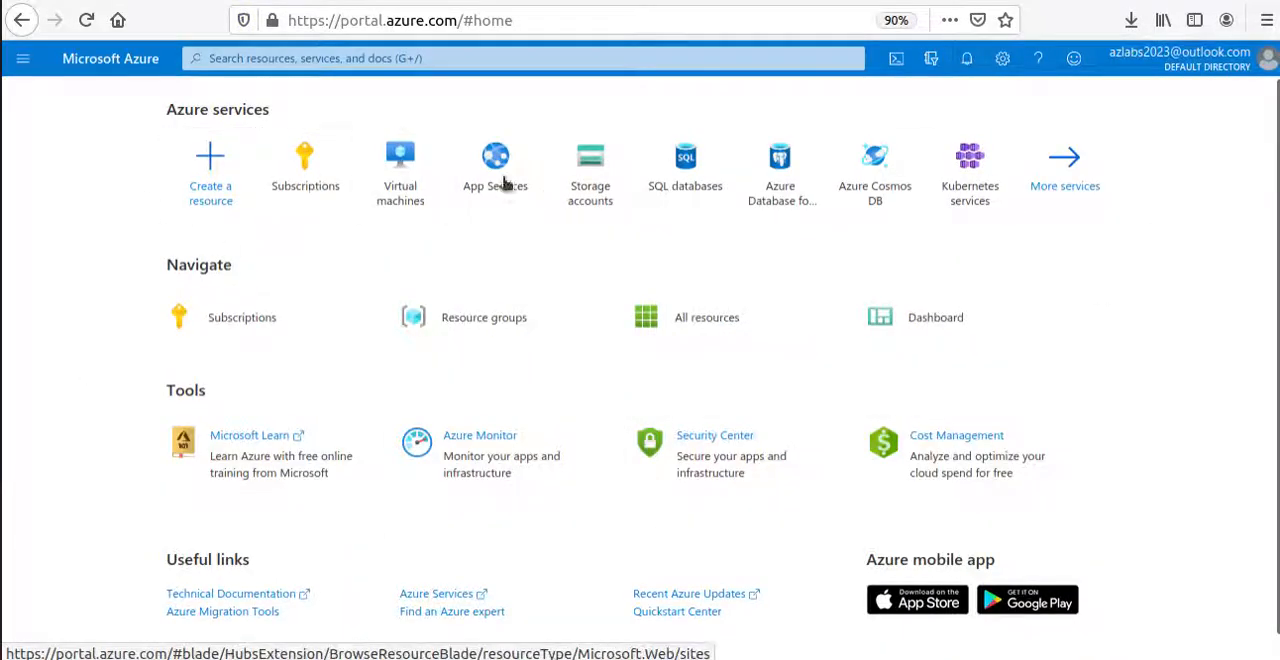
Switch to the Azure portal, find the Virtual networks service, and start creating a virtual network.
{"action": "left_click", "coordinate": [348, 58]}
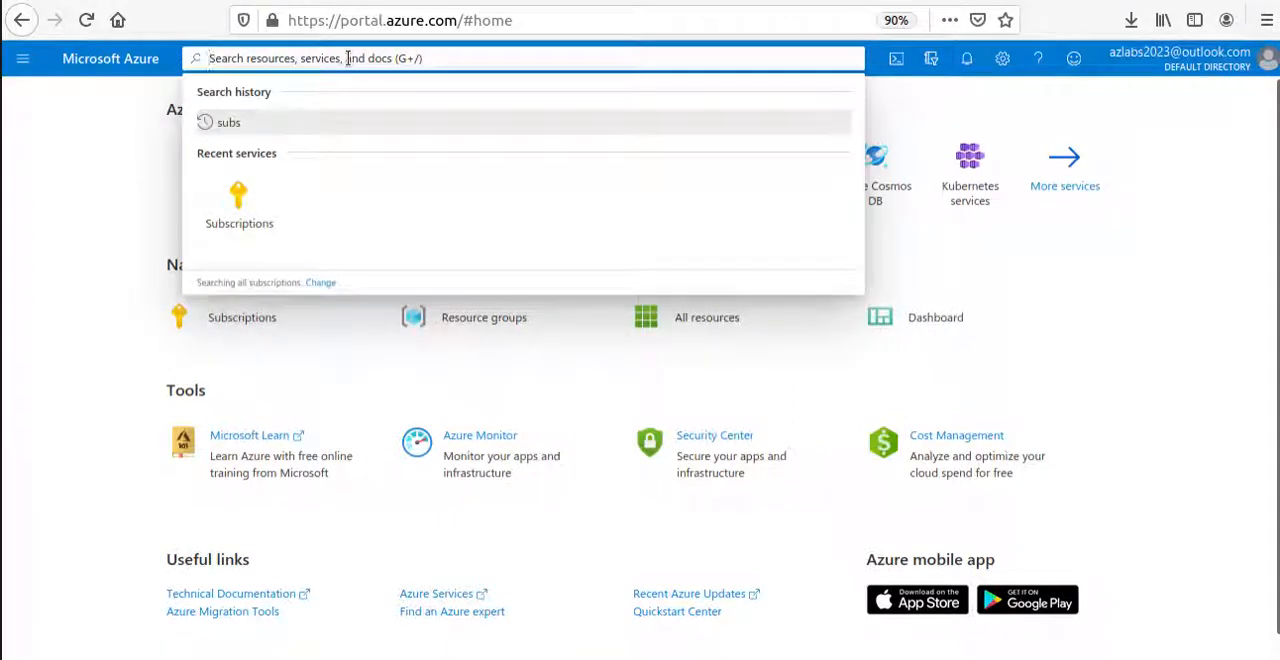
{"action": "type", "text": "virtual"}
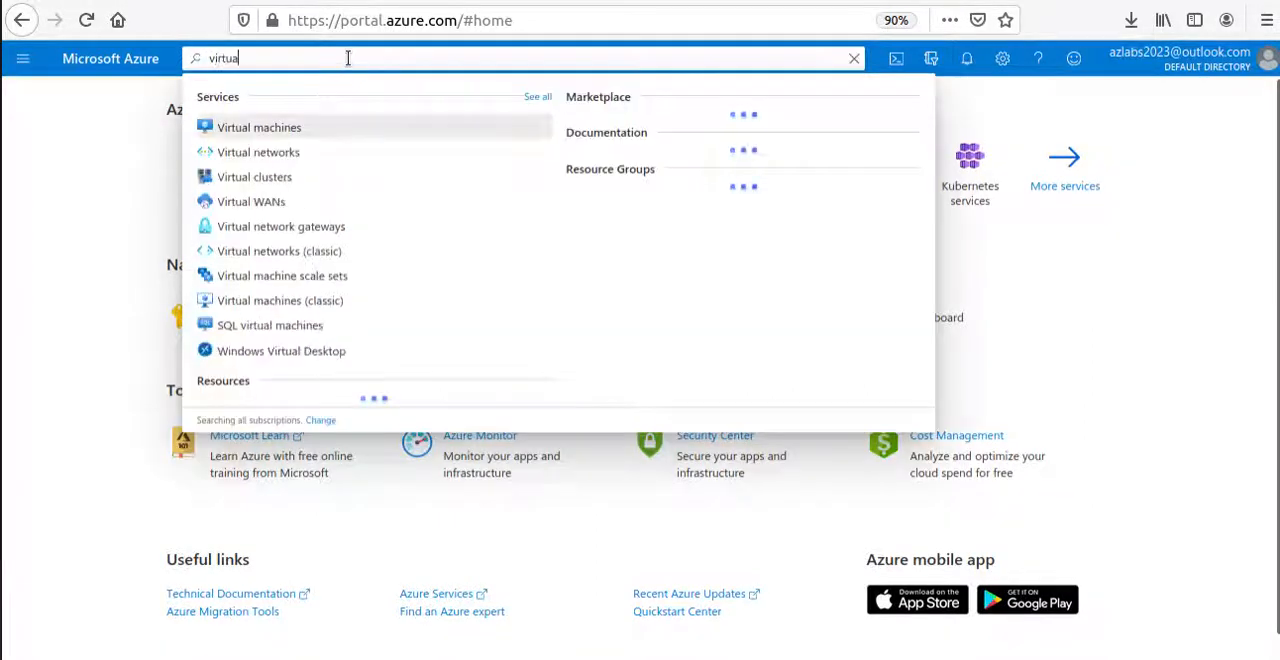
{"action": "left_click", "coordinate": [265, 157]}
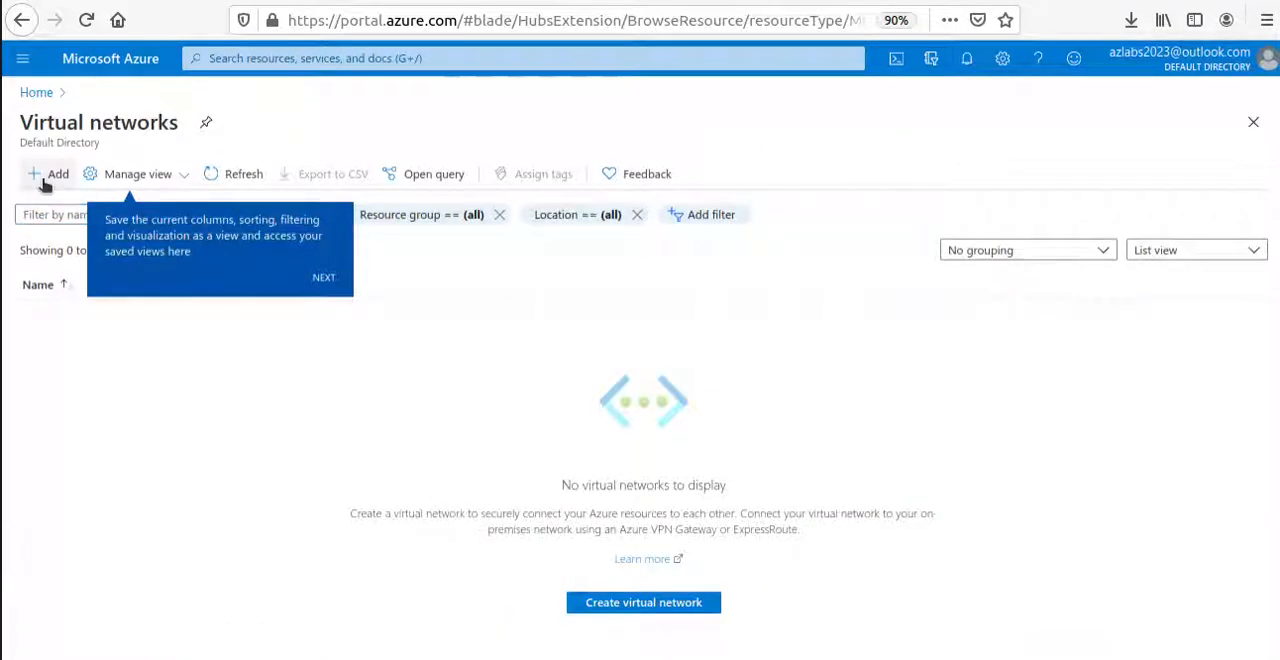
{"action": "left_click", "coordinate": [325, 278]}
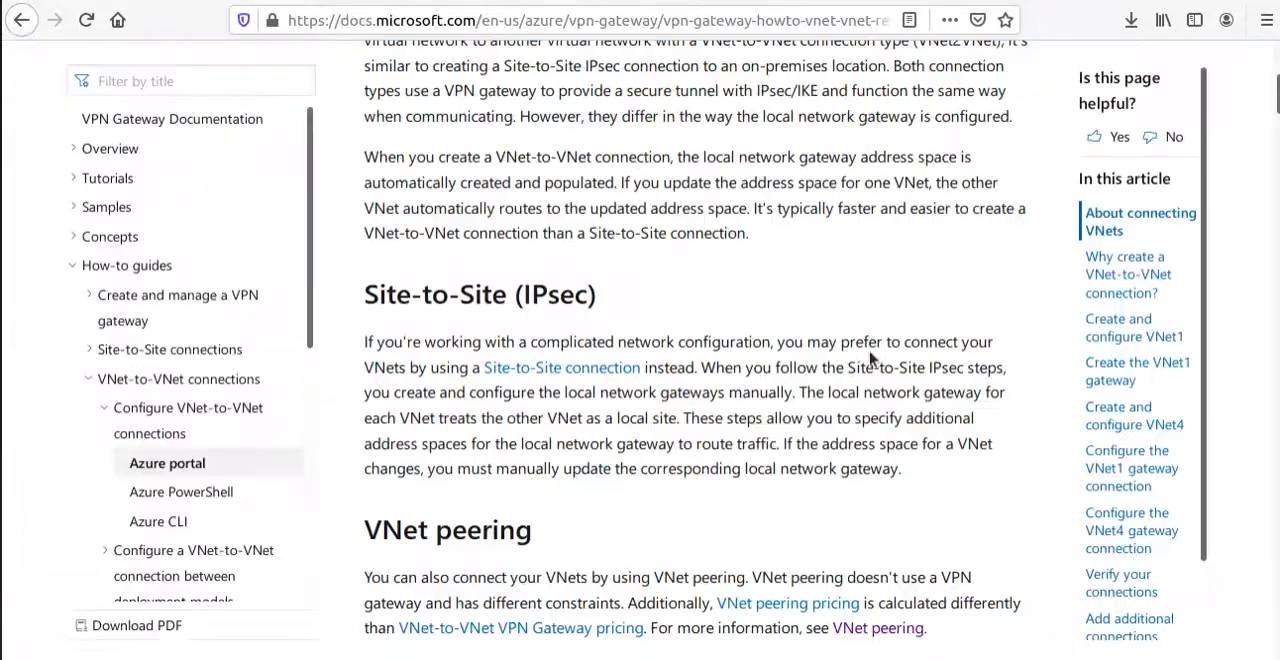
Copy the name VNet1 from the article's example settings into the new virtual network's name, and return to the article.
{"action": "scroll", "coordinate": [862, 363], "scroll_direction": "up", "scroll_amount": 5}
{"action": "scroll", "coordinate": [860, 355], "scroll_direction": "down", "scroll_amount": 10}
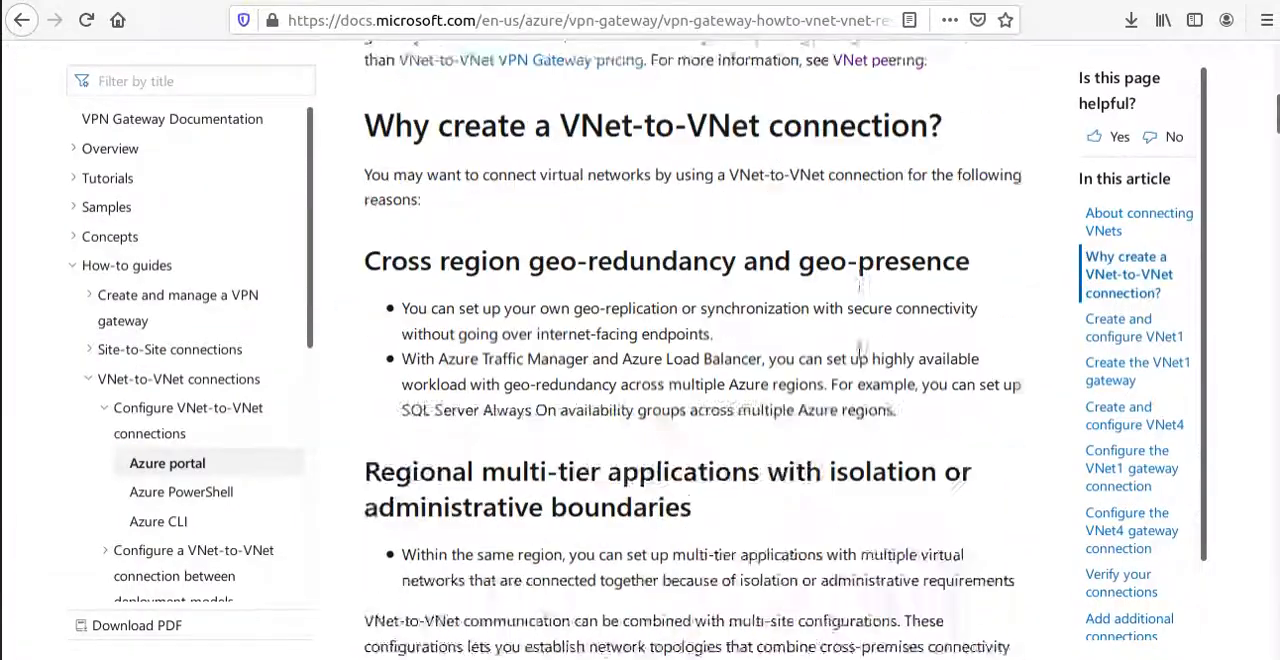
{"action": "scroll", "coordinate": [855, 350], "scroll_direction": "down", "scroll_amount": 12}
{"action": "scroll", "coordinate": [851, 349], "scroll_direction": "up", "scroll_amount": 5}
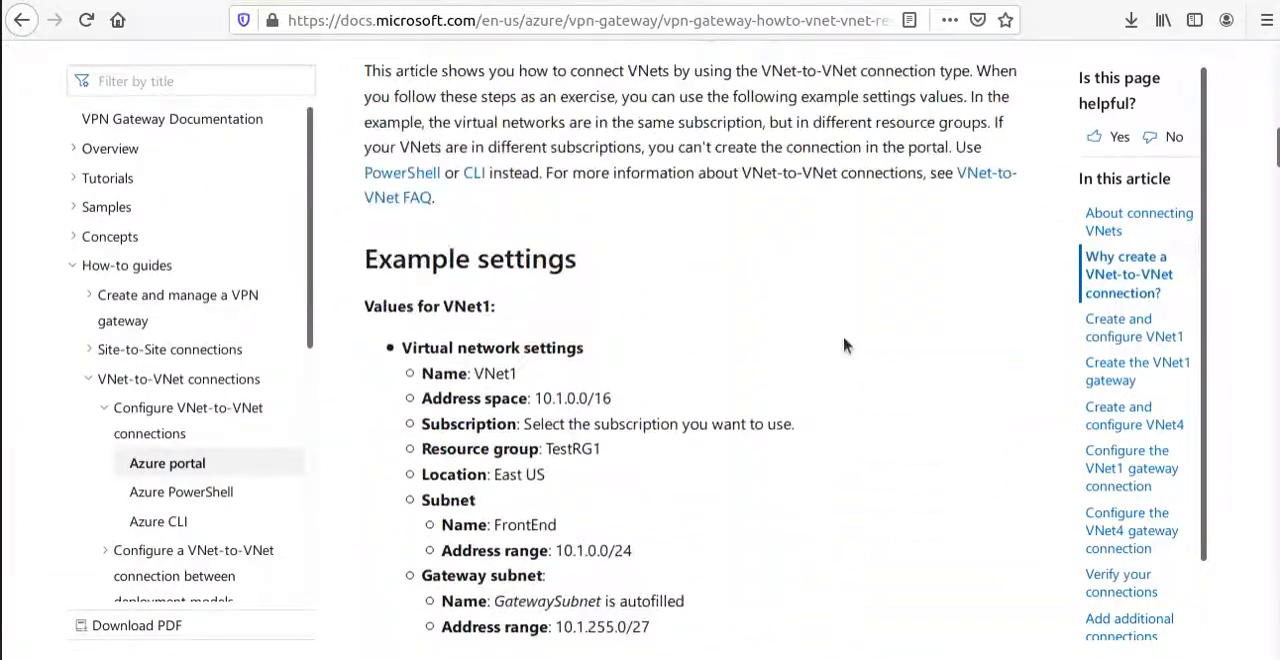
{"action": "scroll", "coordinate": [843, 345], "scroll_direction": "down", "scroll_amount": 3}
{"action": "triple_click", "coordinate": [519, 90]}
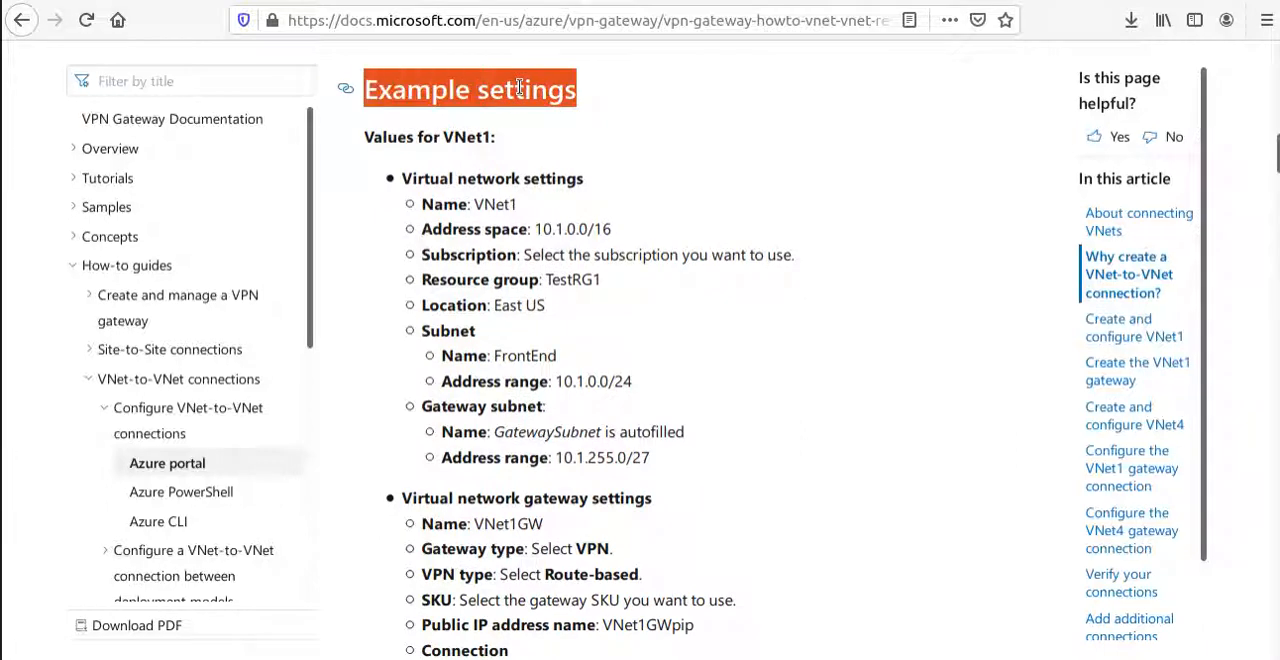
{"action": "double_click", "coordinate": [491, 204]}
{"action": "key", "text": "ctrl+c"}
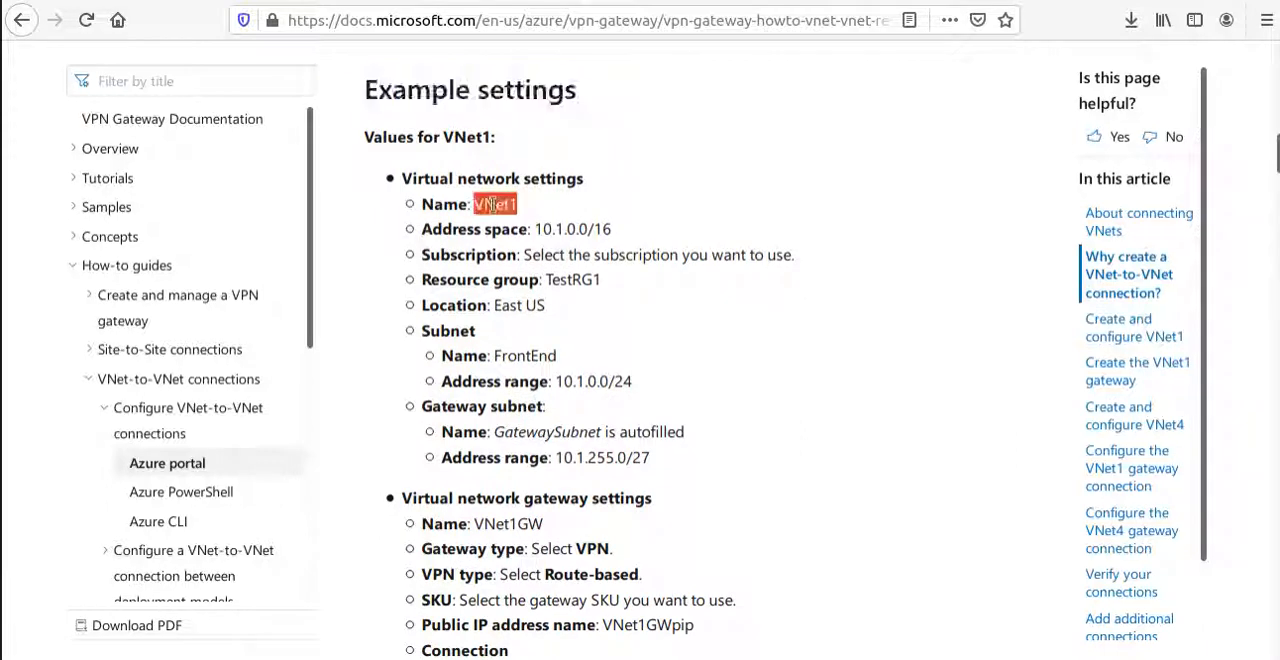
{"action": "key", "text": "alt+Tab"}
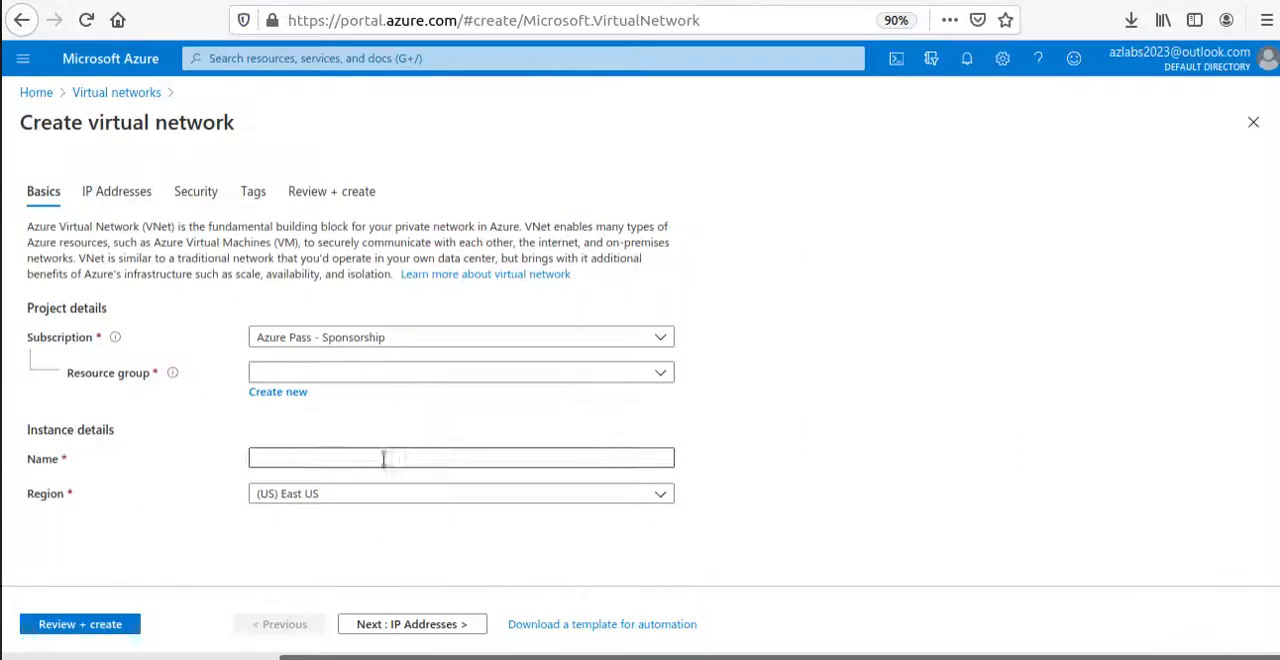
{"action": "left_click", "coordinate": [307, 460]}
{"action": "key", "text": "ctrl+v"}
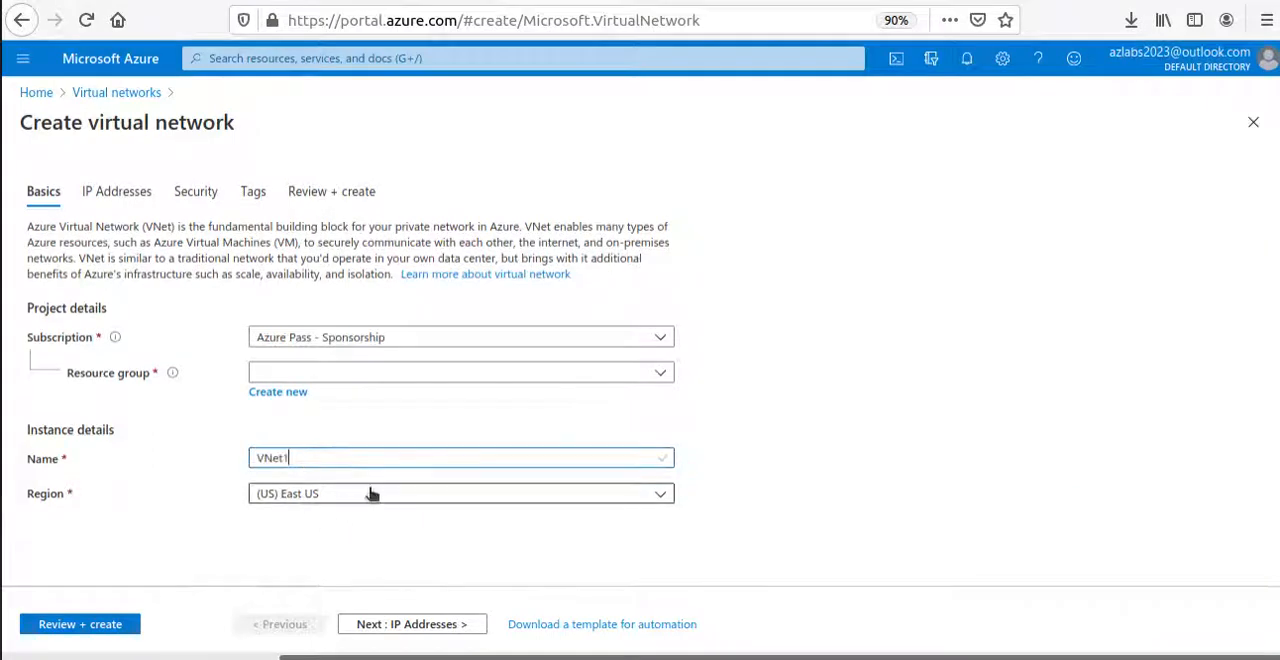
{"action": "key", "text": "alt+Tab"}
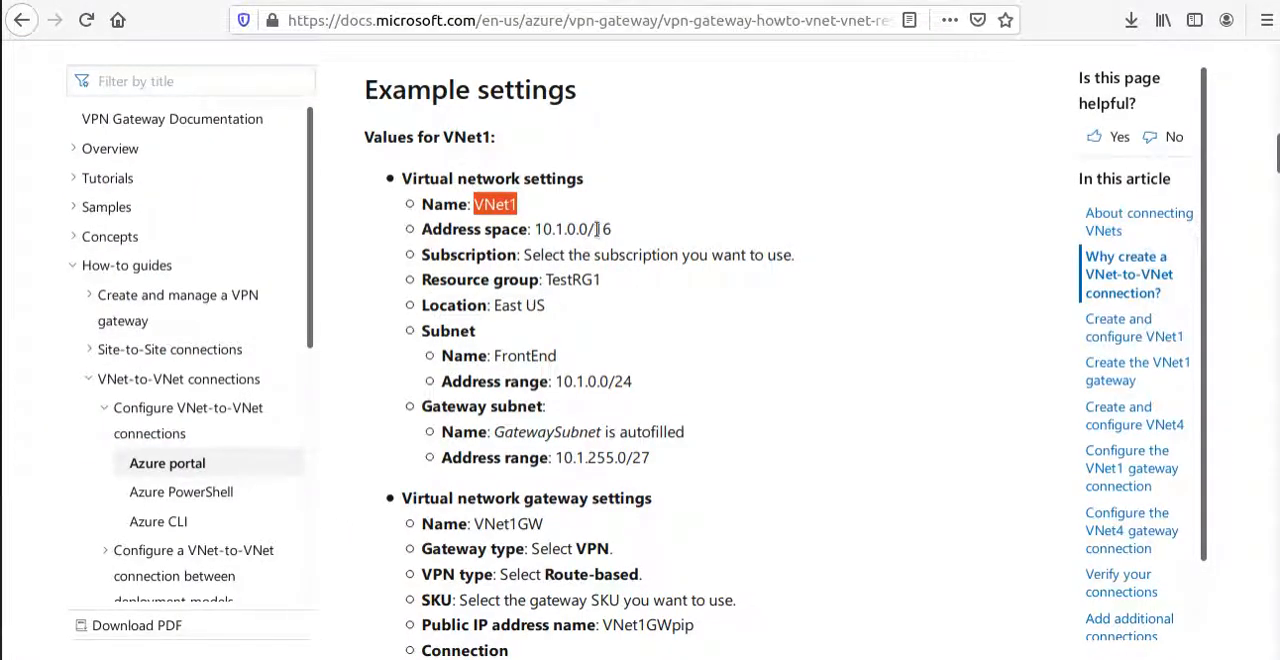
{"action": "left_click_drag", "start_coordinate": [611, 229], "coordinate": [422, 229]}
{"action": "left_click_drag", "start_coordinate": [533, 229], "coordinate": [673, 233]}
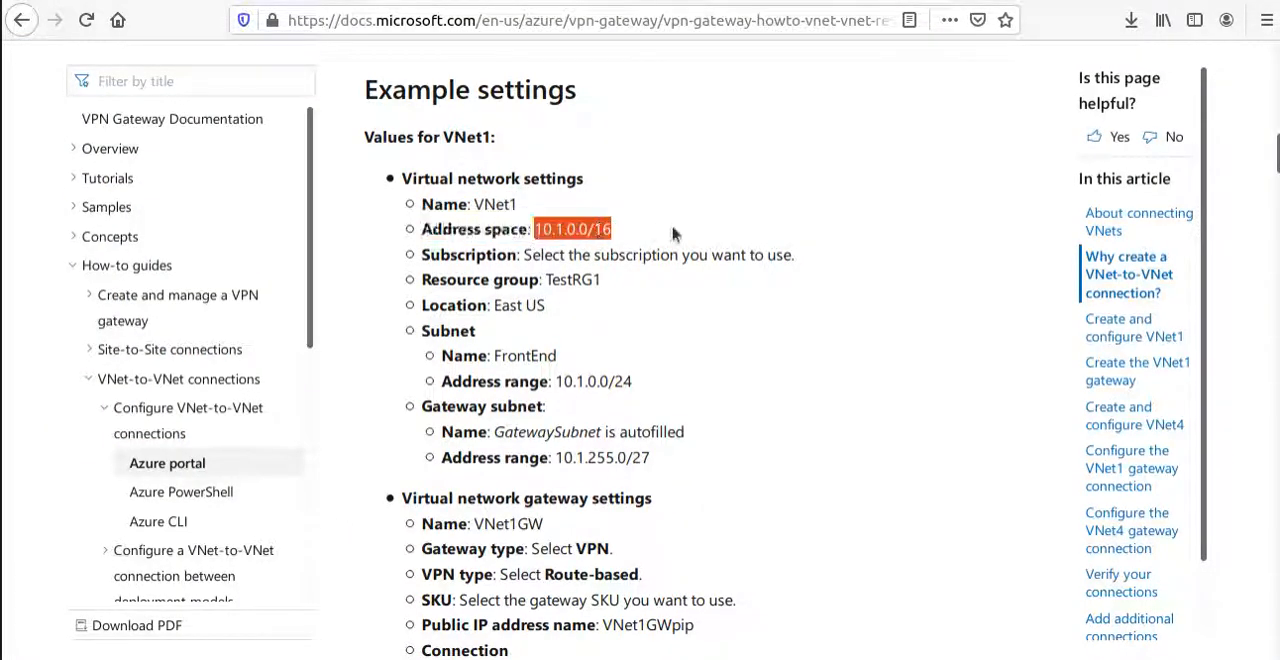
{"action": "key", "text": "alt+Tab"}
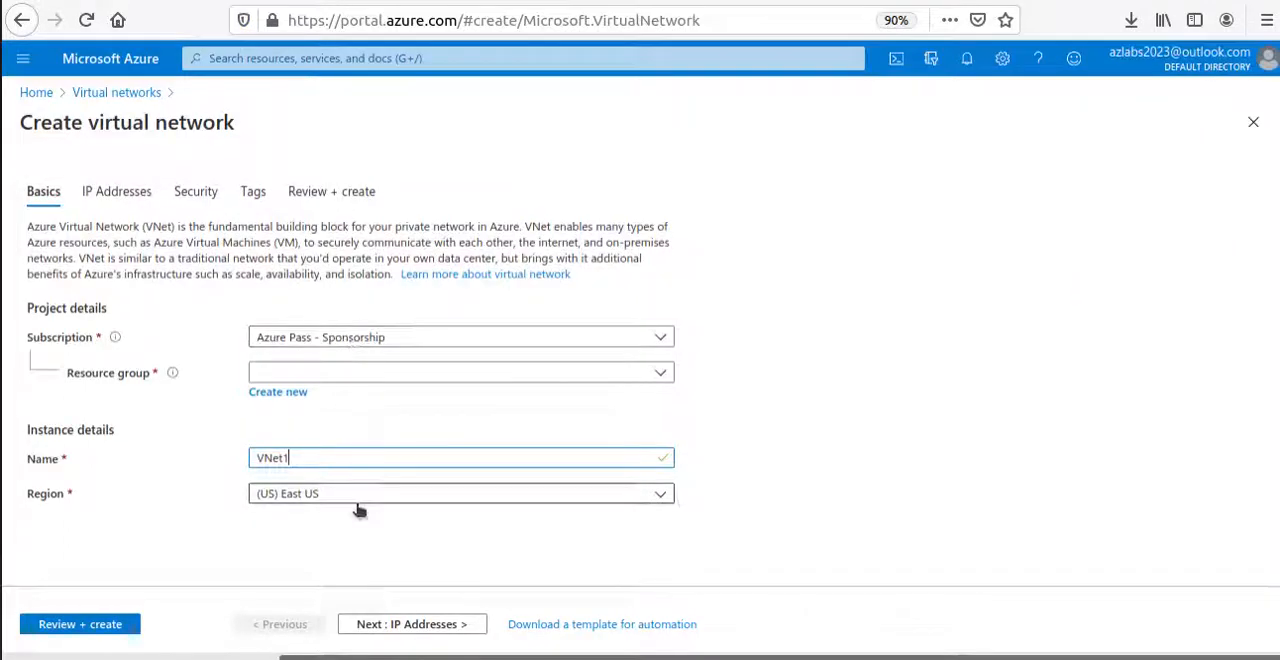
{"action": "key", "text": "alt+Tab"}
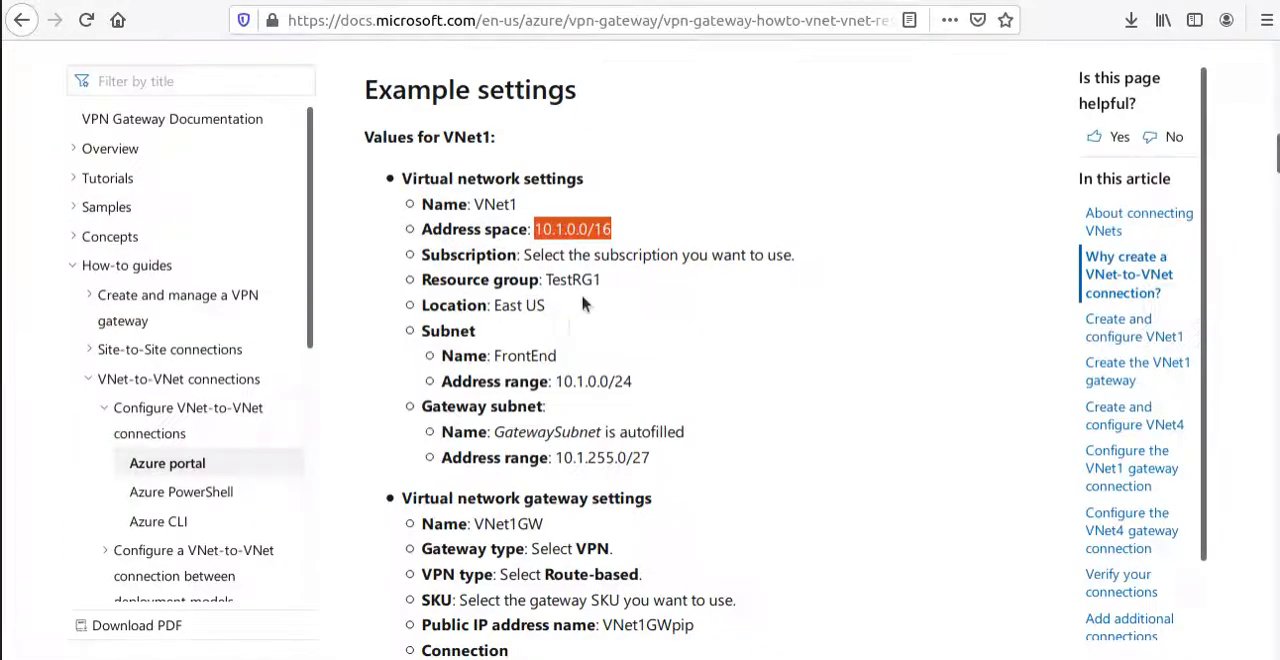
Create a new resource group for the virtual network, using the name TestRG1 copied from the example settings.
{"action": "double_click", "coordinate": [570, 281]}
{"action": "key", "text": "ctrl+c"}
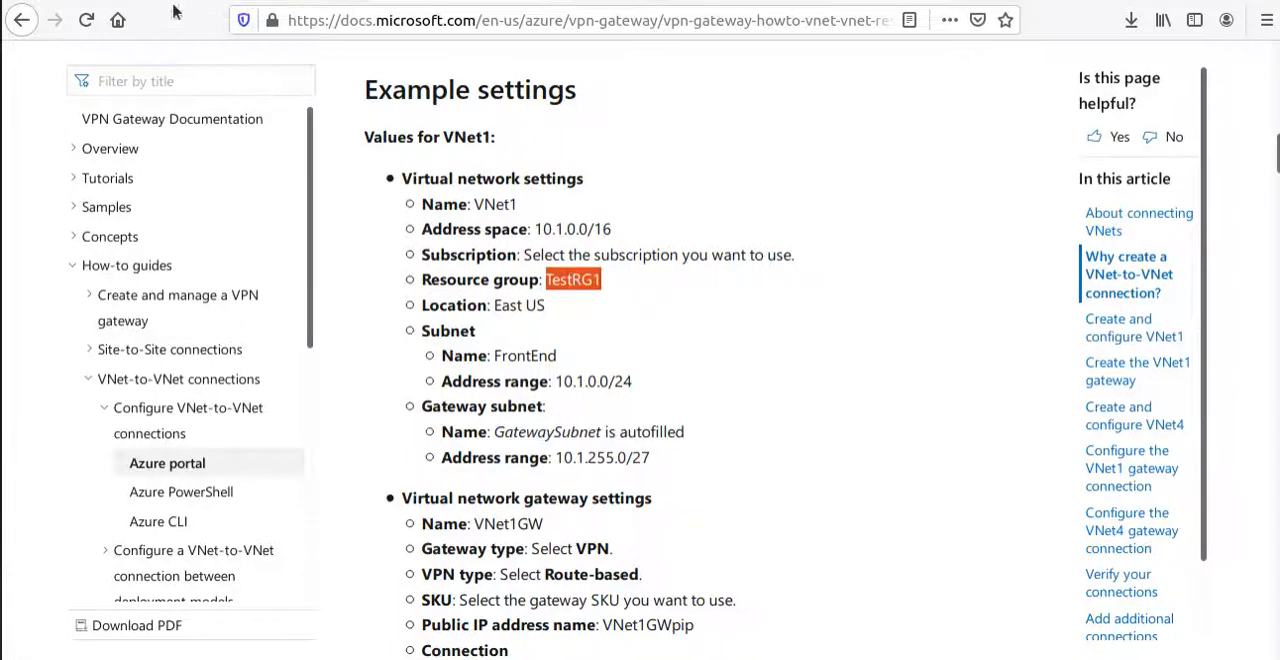
{"action": "key", "text": "alt+Tab"}
{"action": "left_click", "coordinate": [279, 394]}
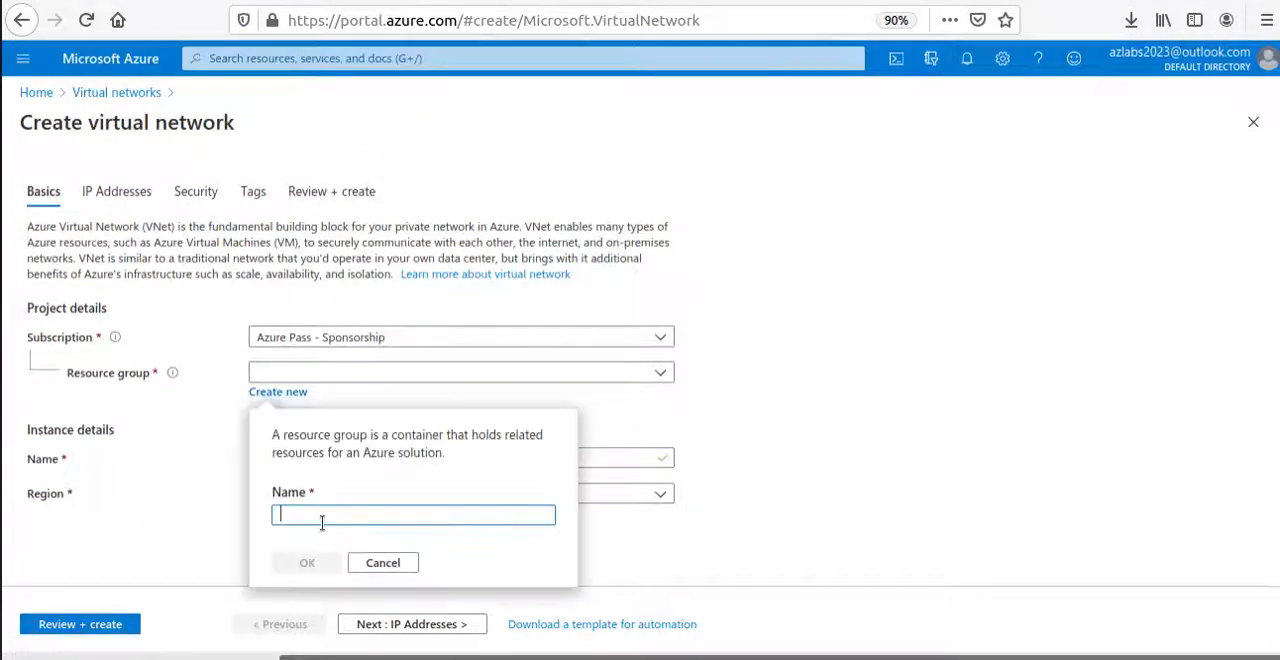
{"action": "key", "text": "ctrl+v"}
{"action": "left_click", "coordinate": [309, 566]}
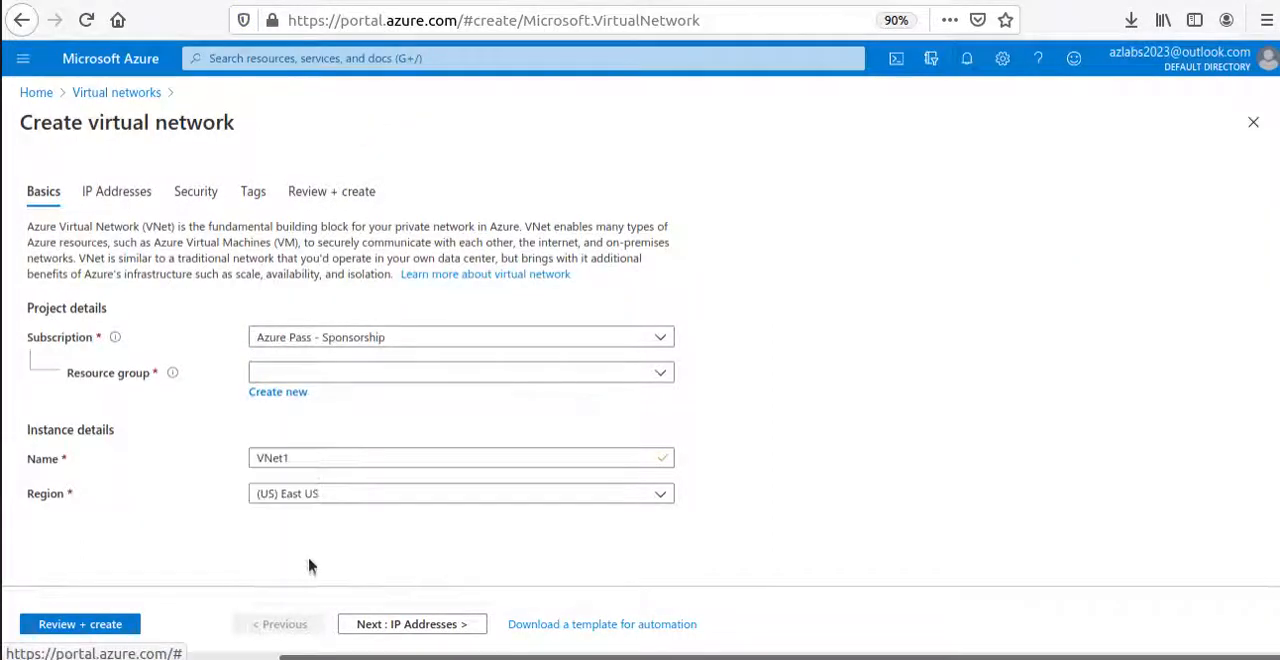
Replace the virtual network's default IPv4 address space with 10.1.0.0/16, copied from the article's VNet1 settings.
{"action": "left_click", "coordinate": [465, 624]}
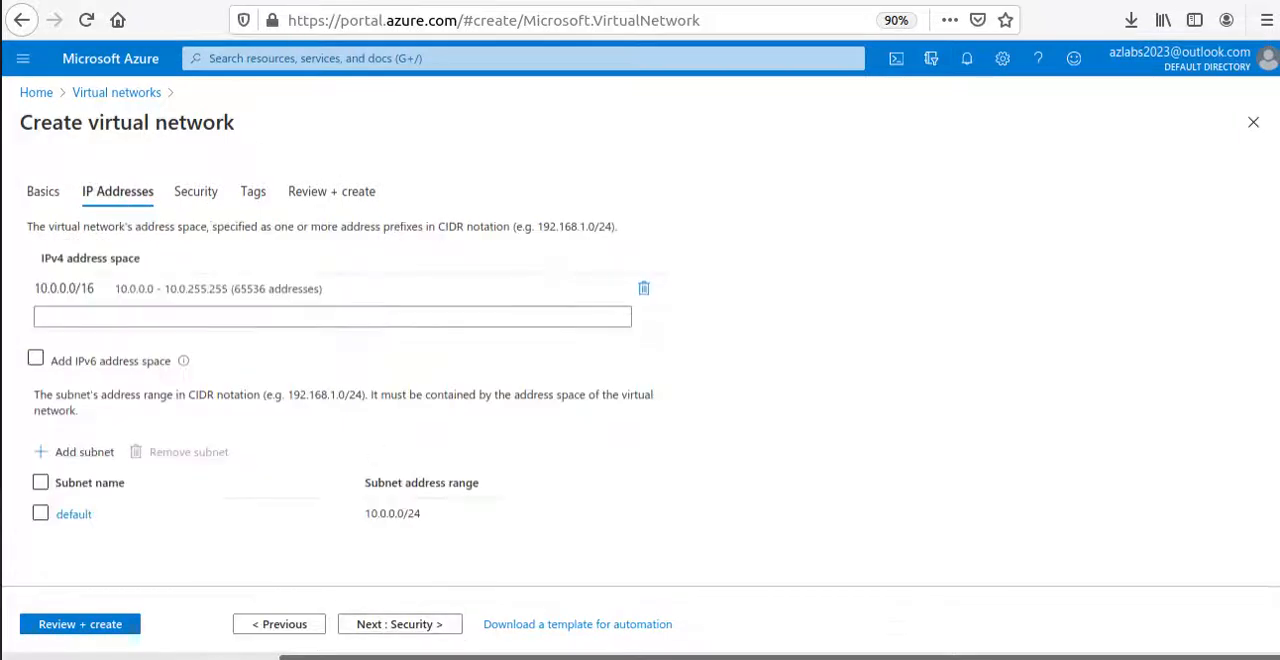
{"action": "key", "text": "alt+Tab"}
{"action": "triple_click", "coordinate": [594, 231]}
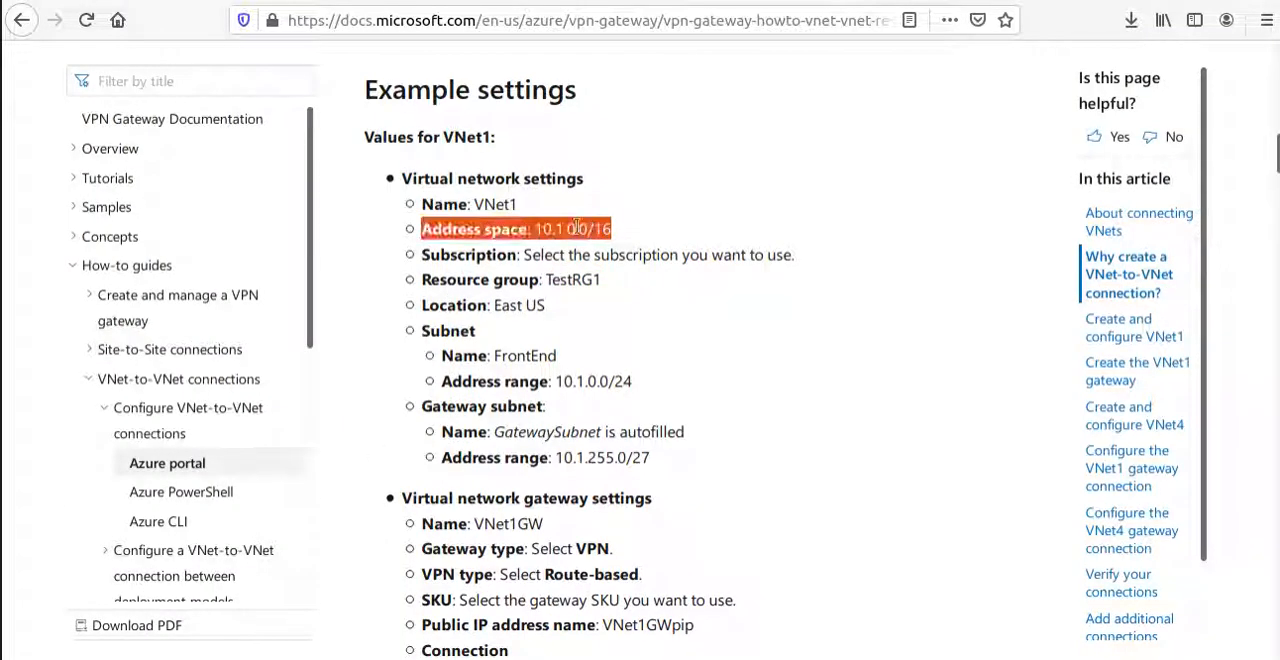
{"action": "left_click_drag", "start_coordinate": [535, 229], "coordinate": [611, 229]}
{"action": "key", "text": "ctrl+c"}
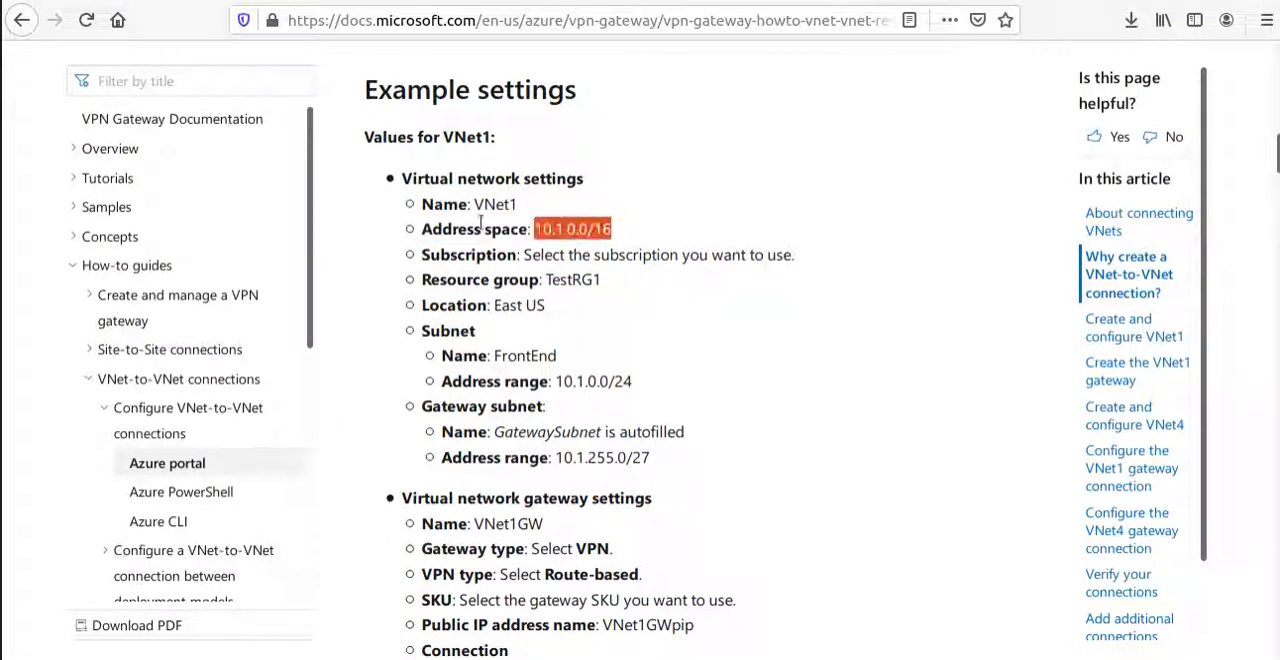
{"action": "key", "text": "alt+Tab"}
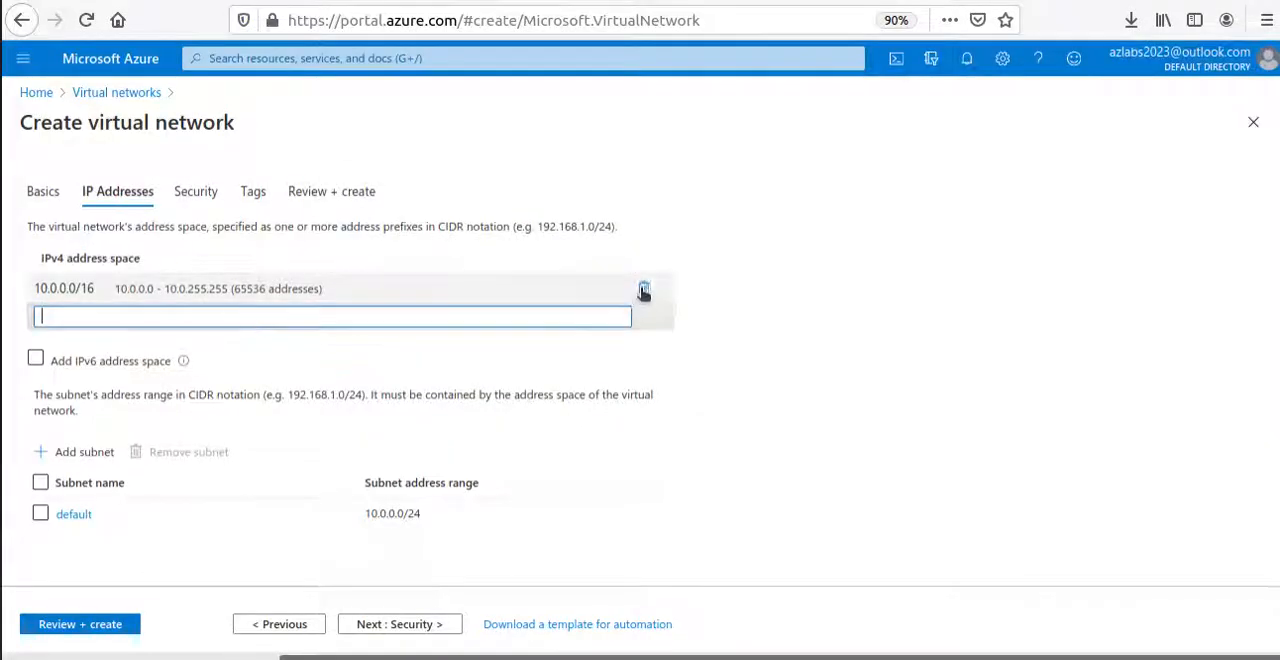
{"action": "left_click", "coordinate": [644, 288]}
{"action": "left_click", "coordinate": [199, 290]}
{"action": "key", "text": "ctrl+v"}
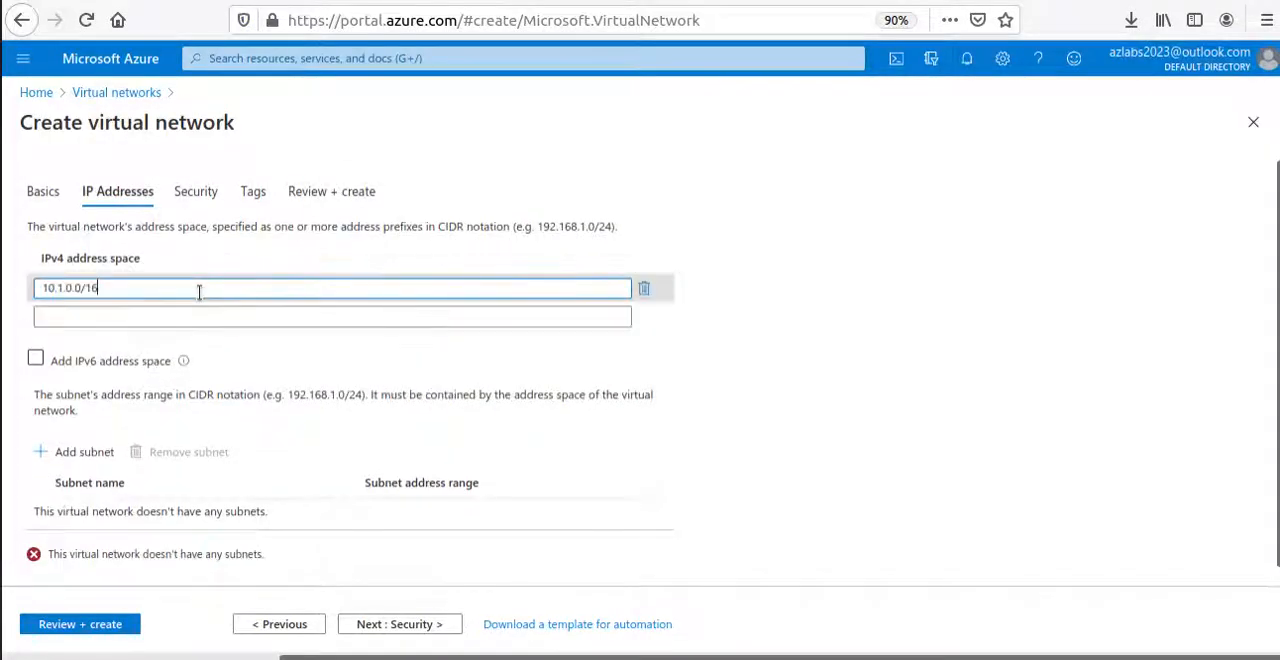
Add a subnet named FontEnd with the address range 10.1.0.0/24 to the virtual network.
{"action": "left_click", "coordinate": [80, 455]}
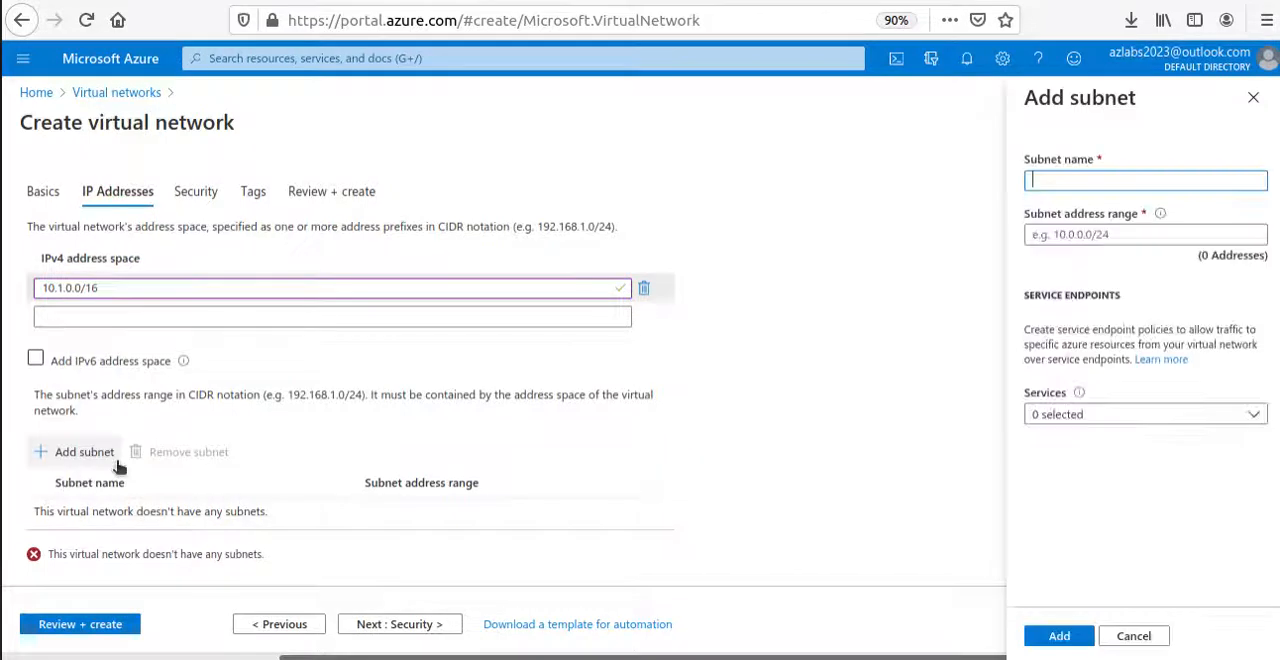
{"action": "type", "text": "F"}
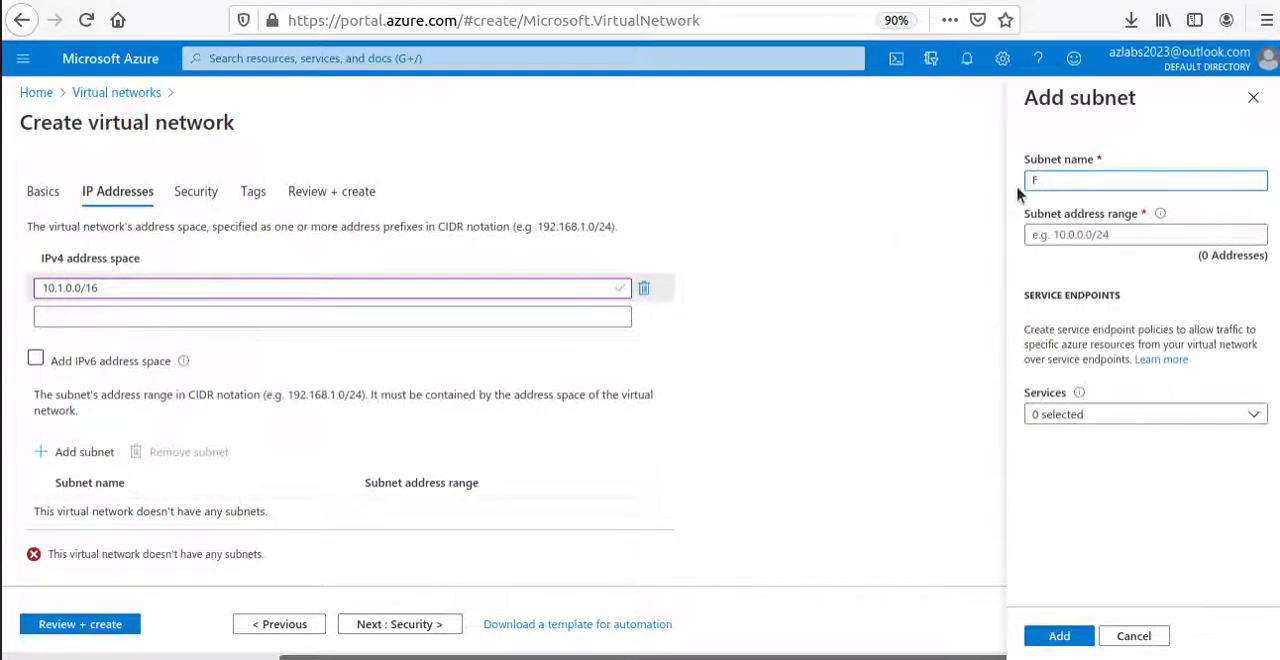
{"action": "type", "text": "ontEnd"}
{"action": "left_click", "coordinate": [1068, 240]}
{"action": "type", "text": "10.1.0.0/16"}
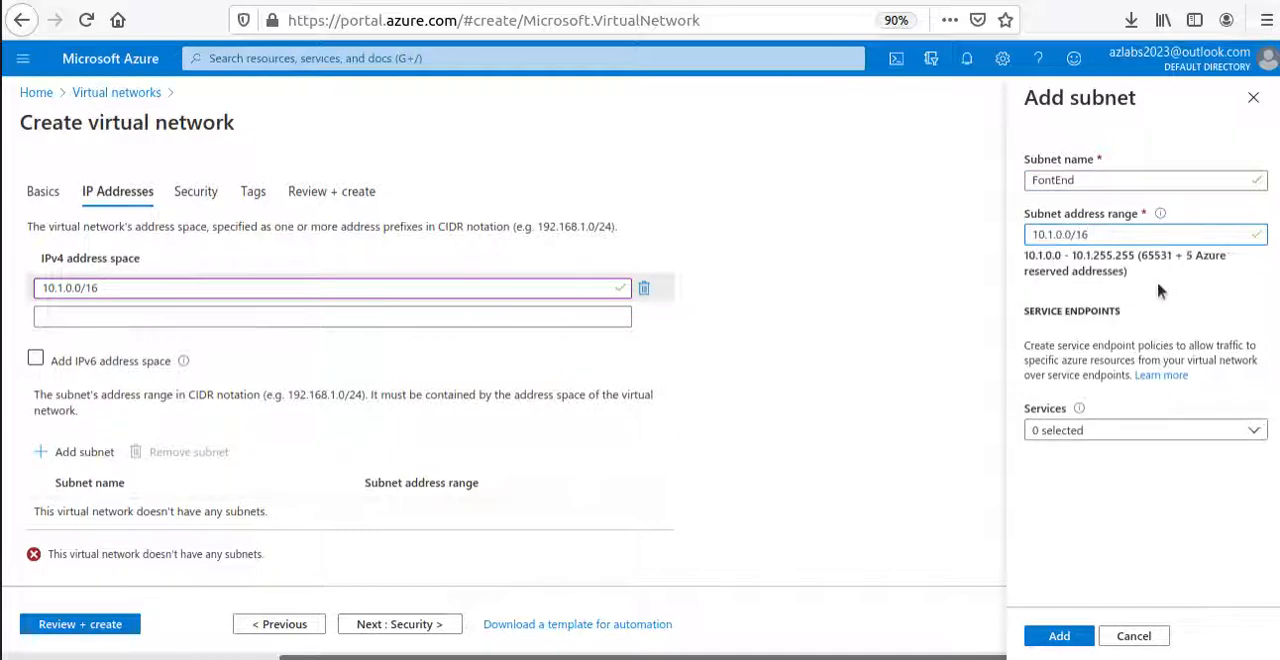
{"action": "key", "text": "BackSpace"}
{"action": "key", "text": "BackSpace"}
{"action": "type", "text": "25"}
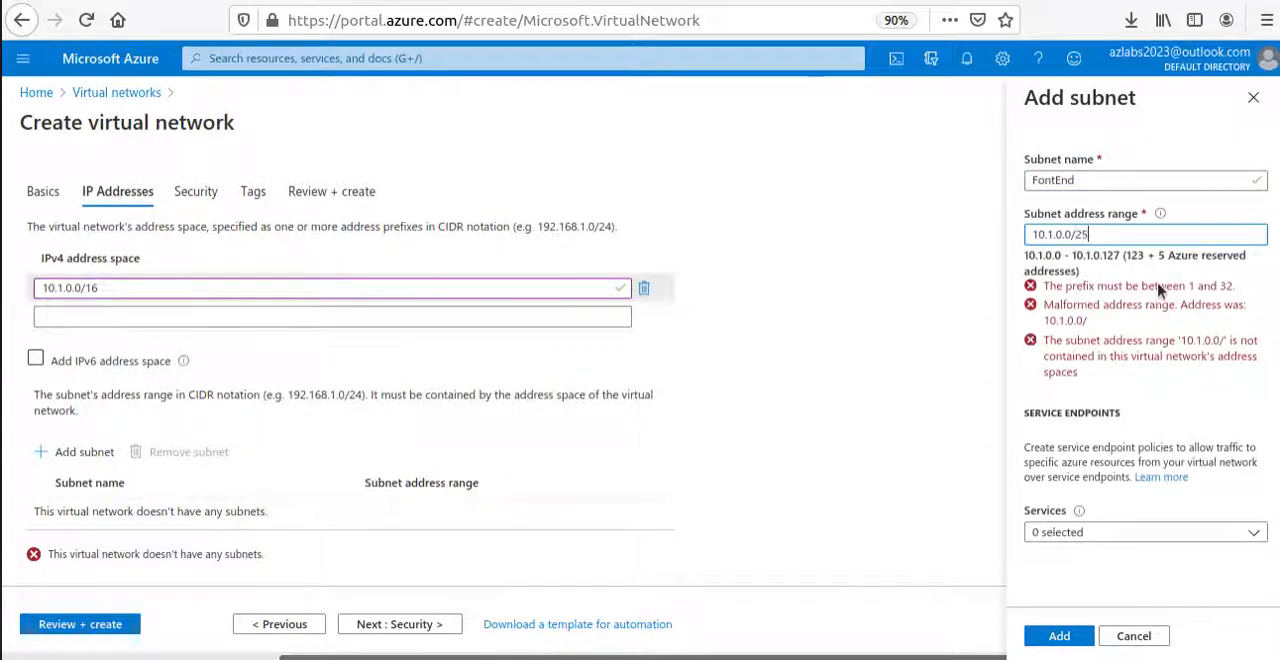
{"action": "key", "text": "BackSpace"}
{"action": "type", "text": "4"}
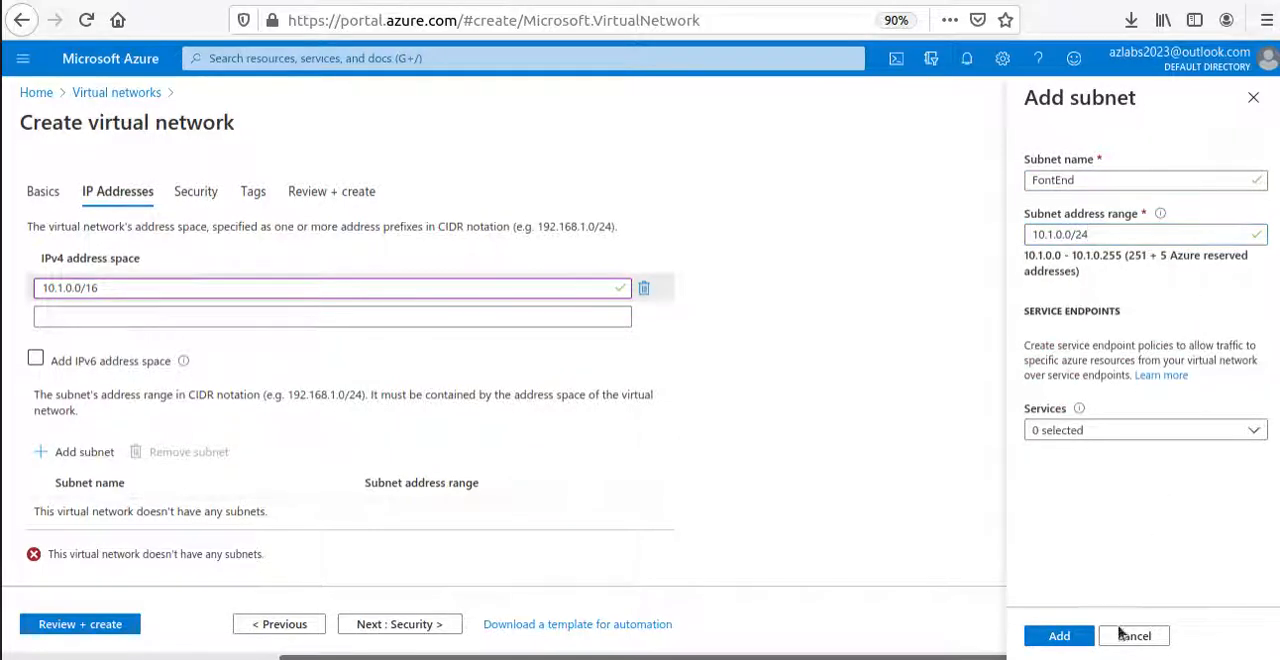
{"action": "left_click", "coordinate": [1055, 636]}
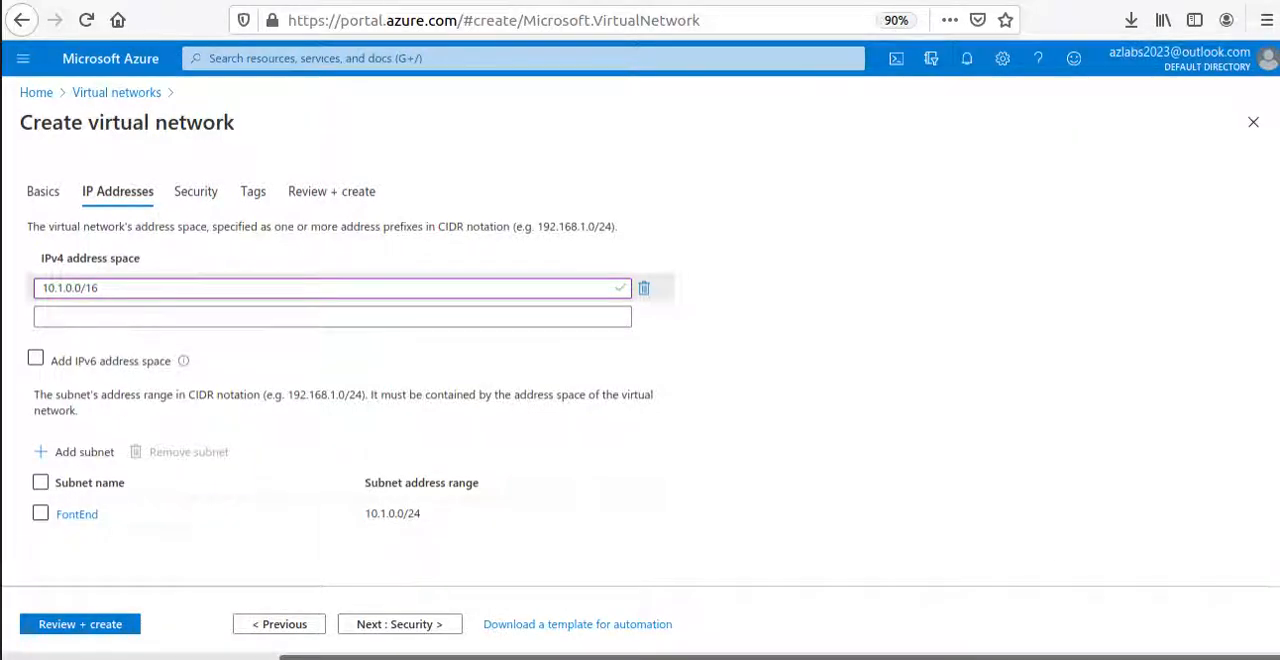
Start adding a second subnet and name it GatewaySubnet, copied from the article's VNet1 settings.
{"action": "left_click", "coordinate": [86, 454]}
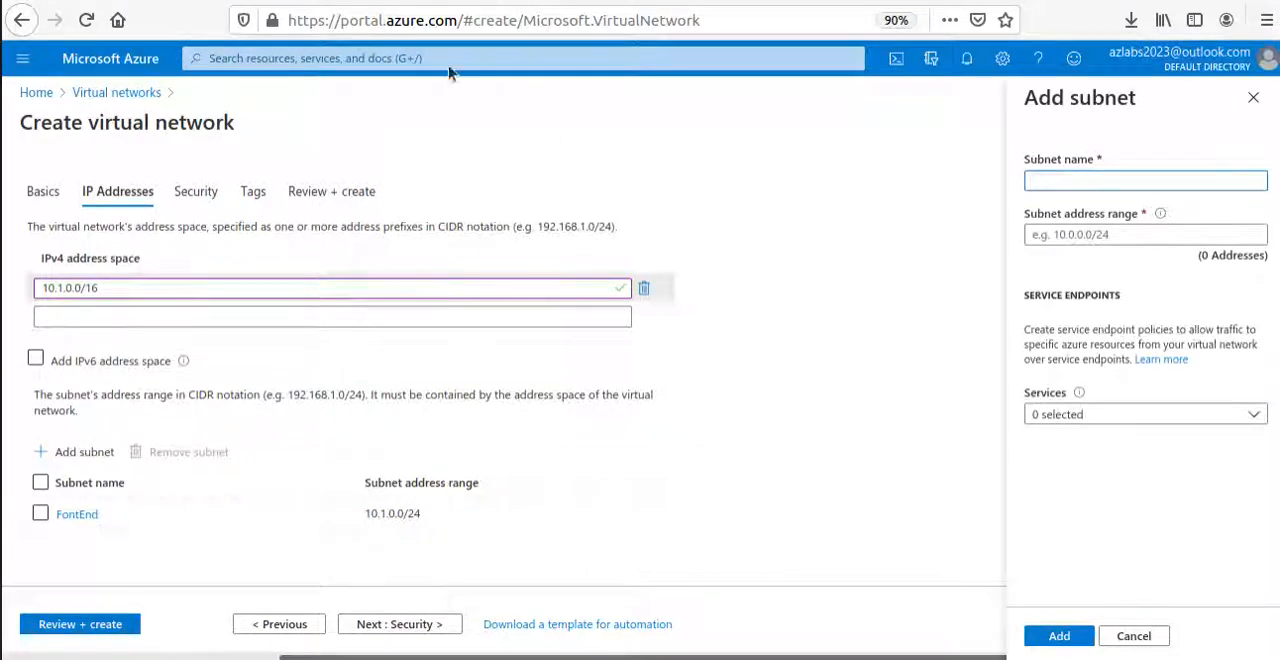
{"action": "key", "text": "alt+Tab"}
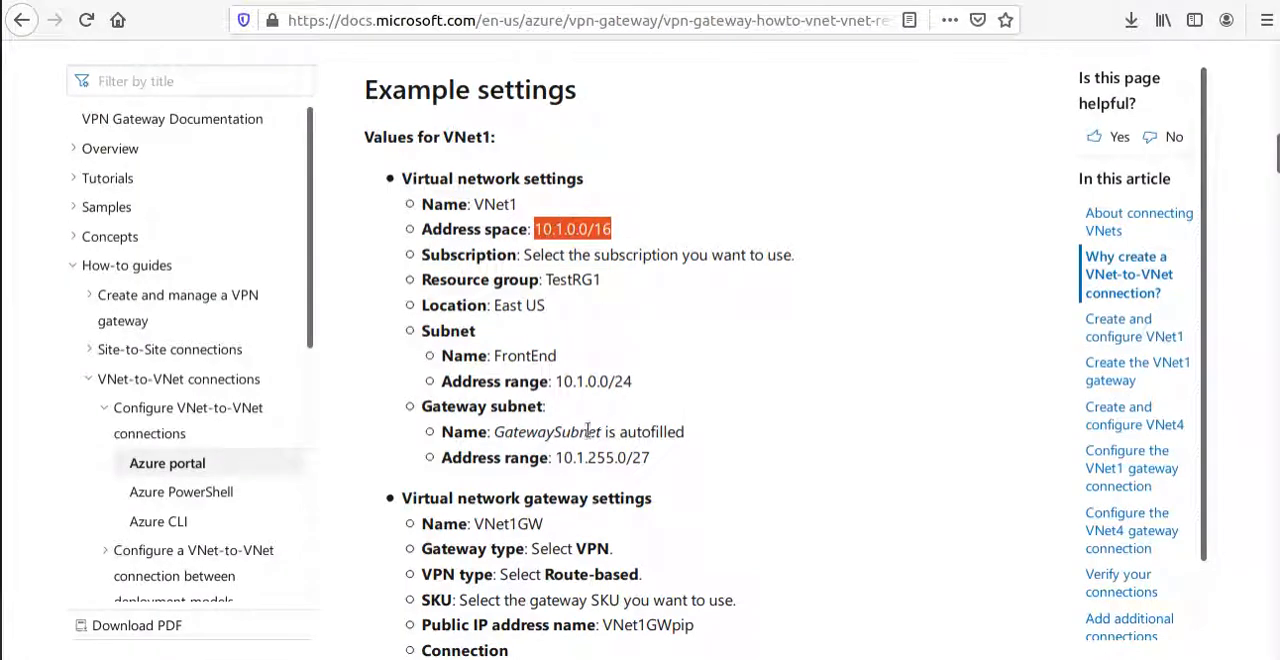
{"action": "left_click_drag", "start_coordinate": [603, 431], "coordinate": [495, 430]}
{"action": "key", "text": "ctrl+c"}
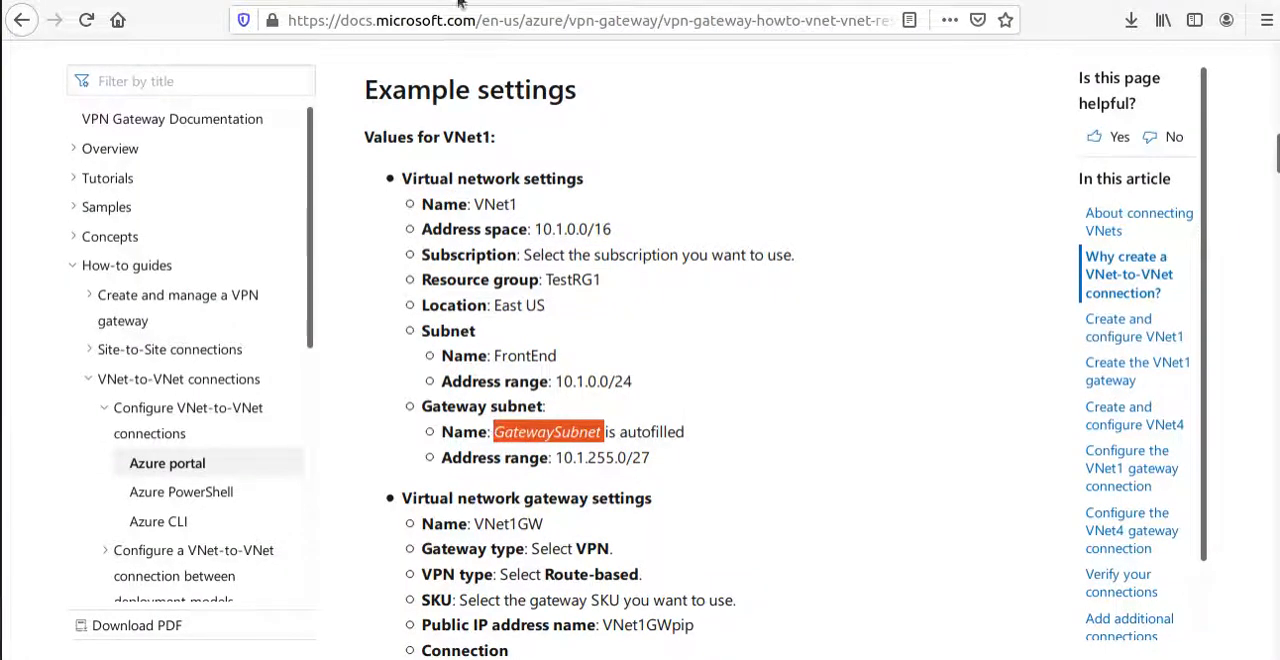
{"action": "key", "text": "alt+Tab"}
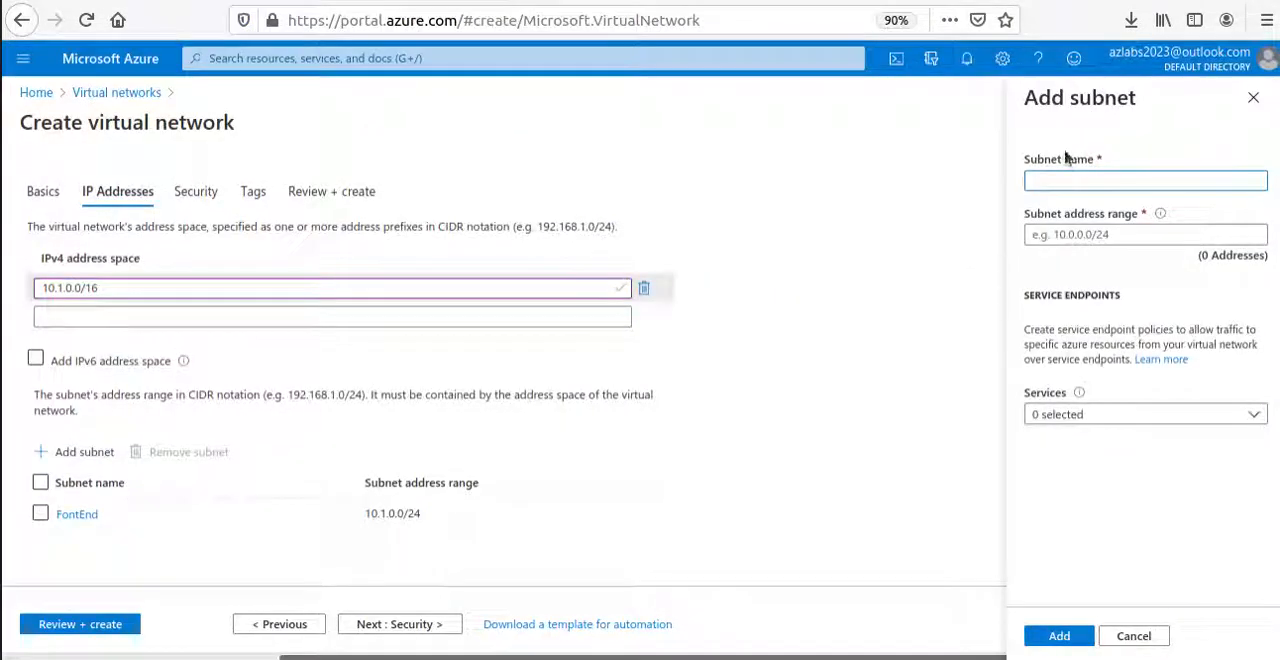
{"action": "key", "text": "ctrl+v"}
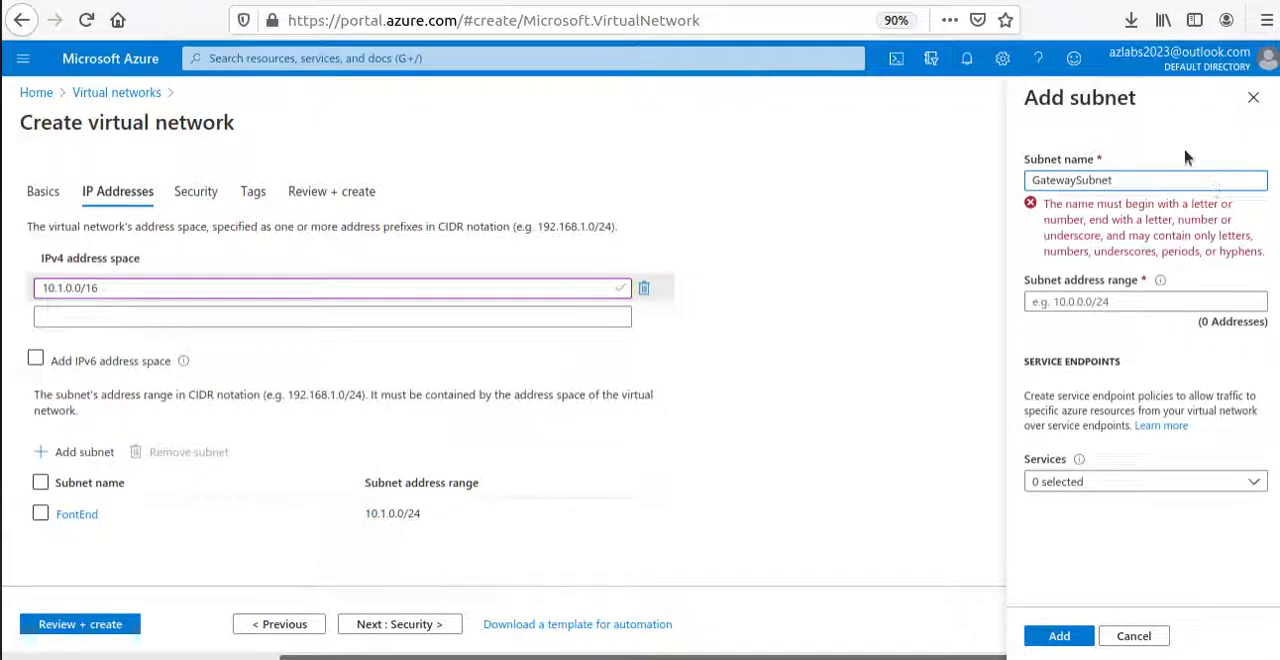
Set the gateway subnet's address range to 10.1.255.0/27, copied from the article, and add the subnet.
{"action": "key", "text": "alt+Tab"}
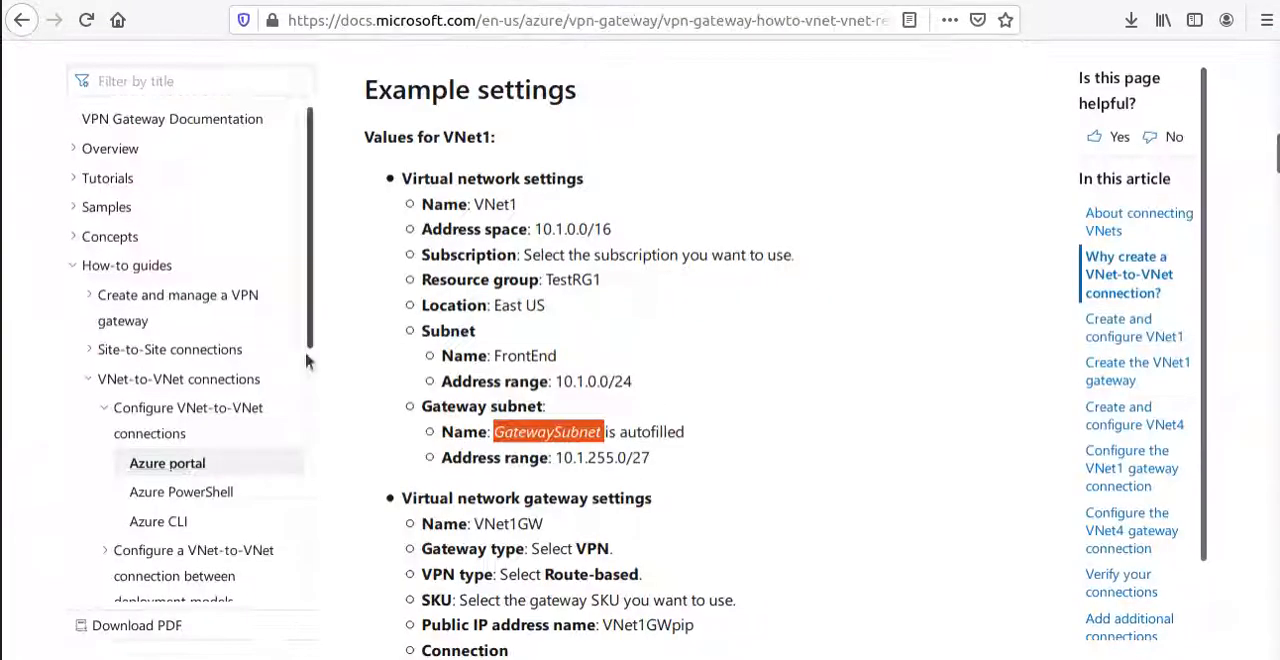
{"action": "left_click_drag", "start_coordinate": [563, 458], "coordinate": [650, 459]}
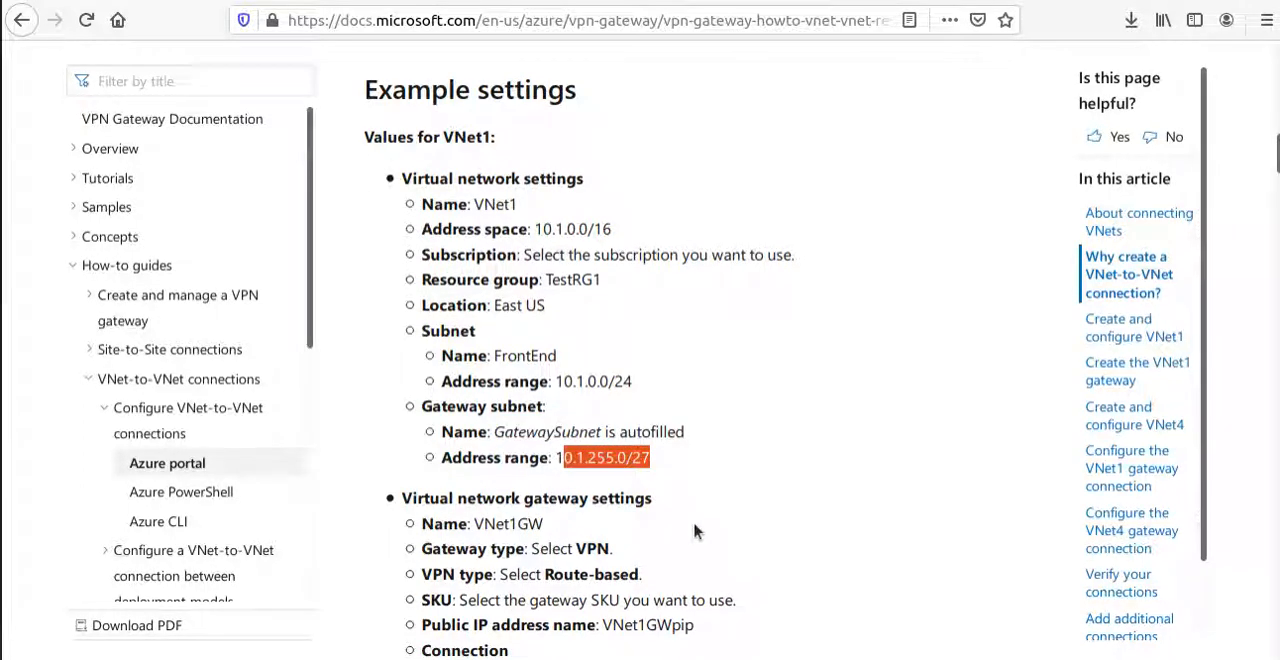
{"action": "left_click_drag", "start_coordinate": [558, 458], "coordinate": [662, 460]}
{"action": "key", "text": "ctrl+c"}
{"action": "key", "text": "alt+Tab"}
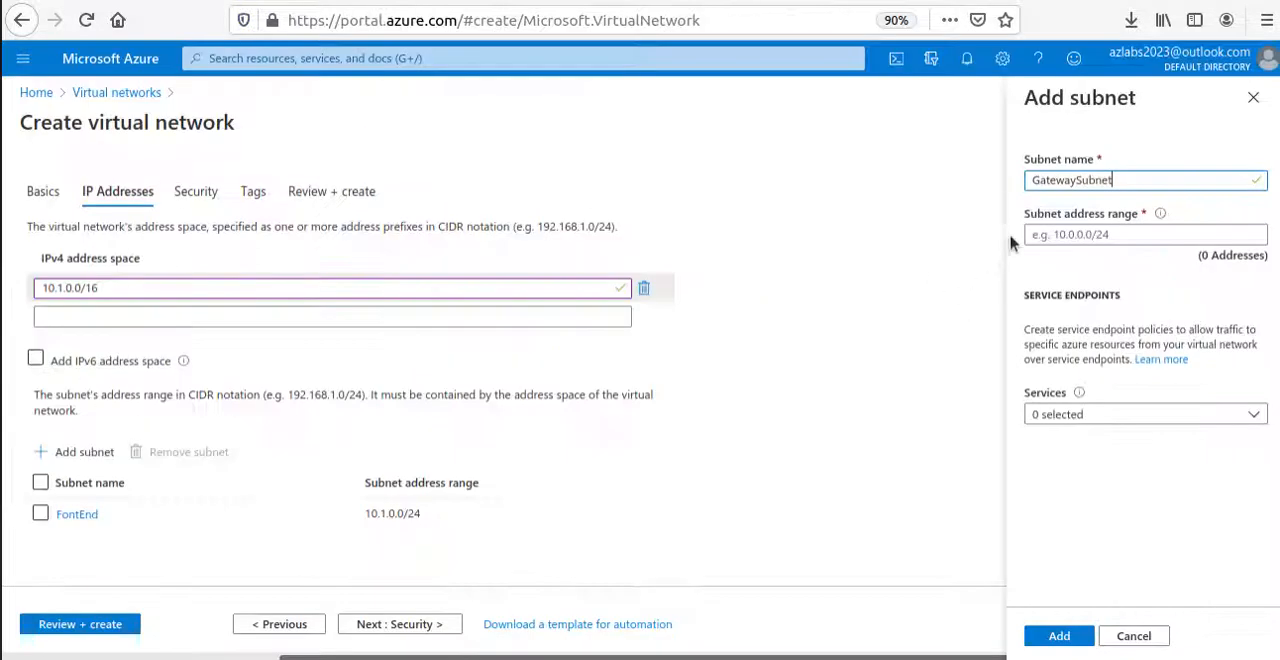
{"action": "left_click", "coordinate": [1100, 234]}
{"action": "key", "text": "ctrl+v"}
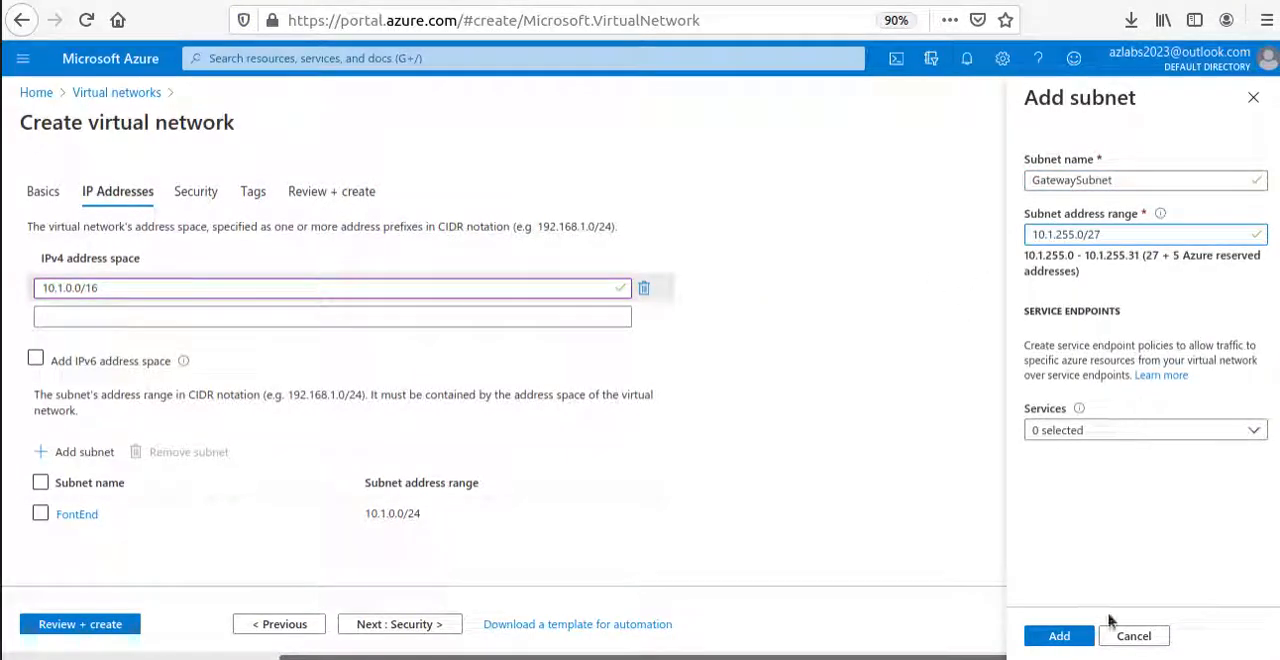
{"action": "left_click", "coordinate": [1058, 635]}
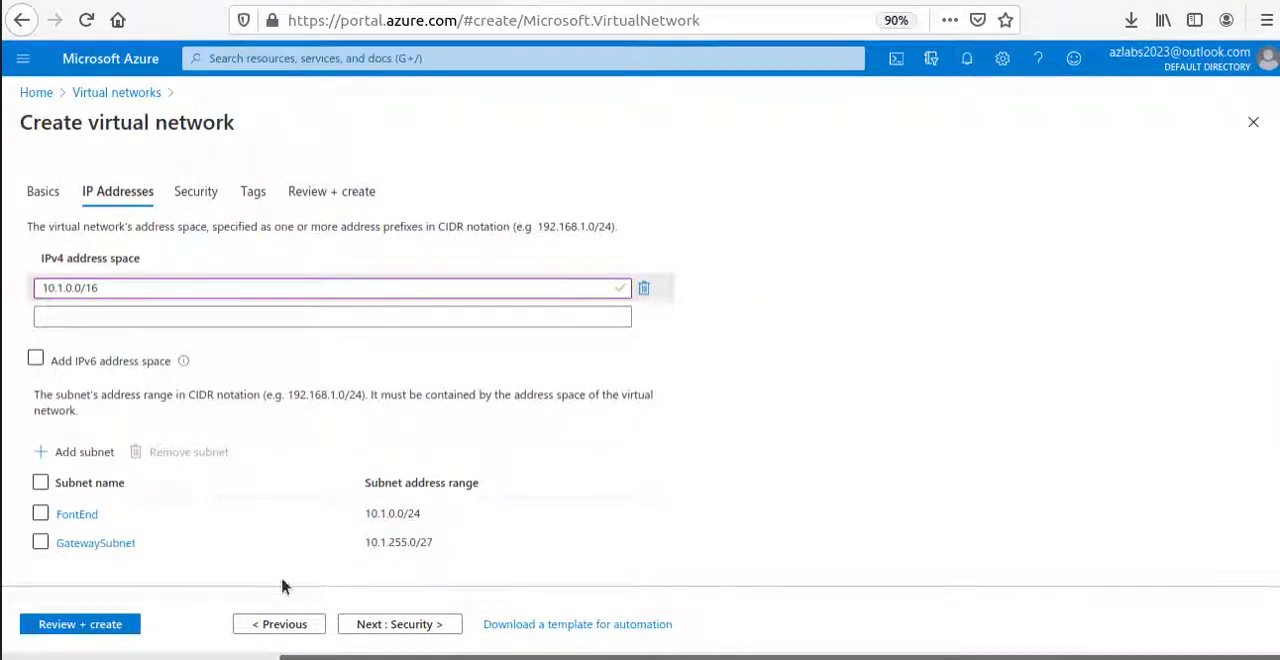
Keep the default security and tag settings and proceed to the virtual network's final review.
{"action": "left_click", "coordinate": [438, 624]}
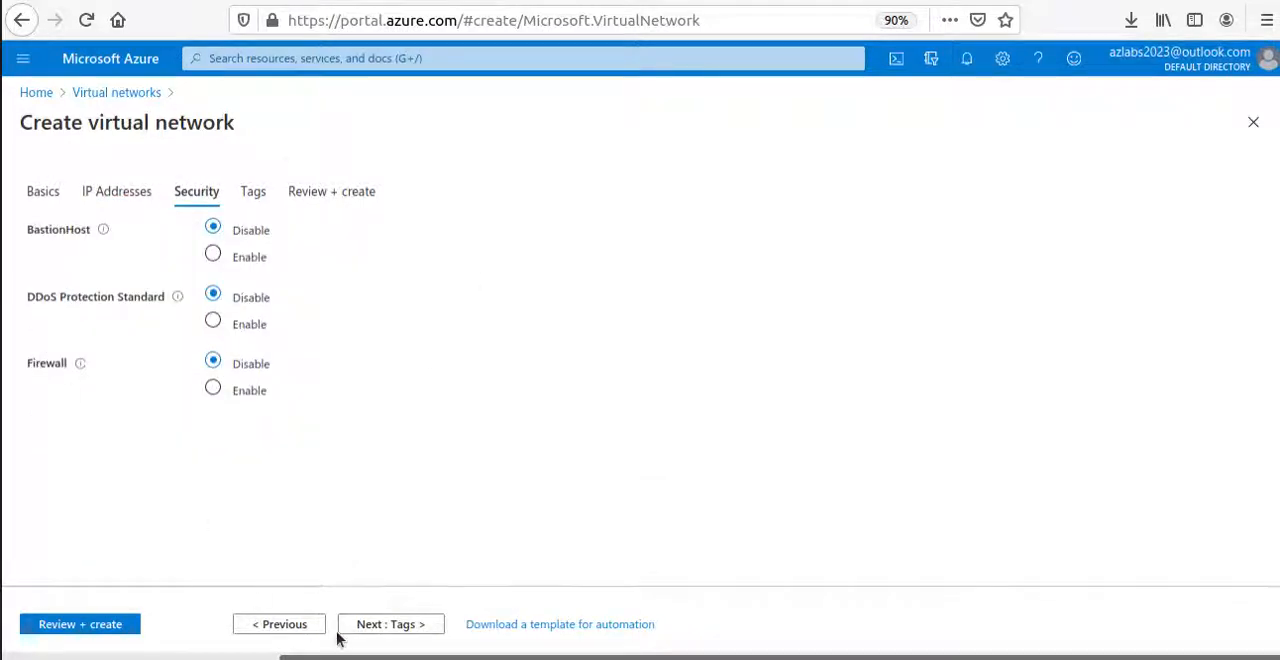
{"action": "left_click", "coordinate": [396, 630]}
{"action": "left_click", "coordinate": [413, 630]}
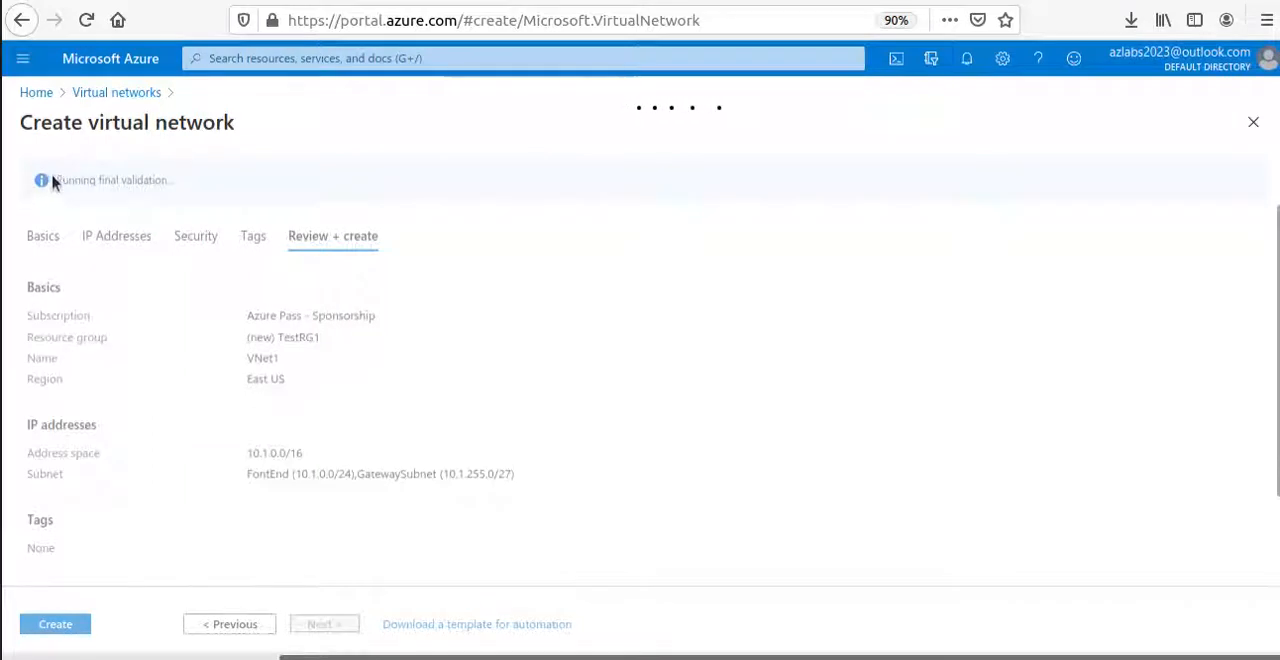
Check the subnets, address space and region in the review summary, and create the virtual network.
{"action": "left_click_drag", "start_coordinate": [51, 180], "coordinate": [257, 188]}
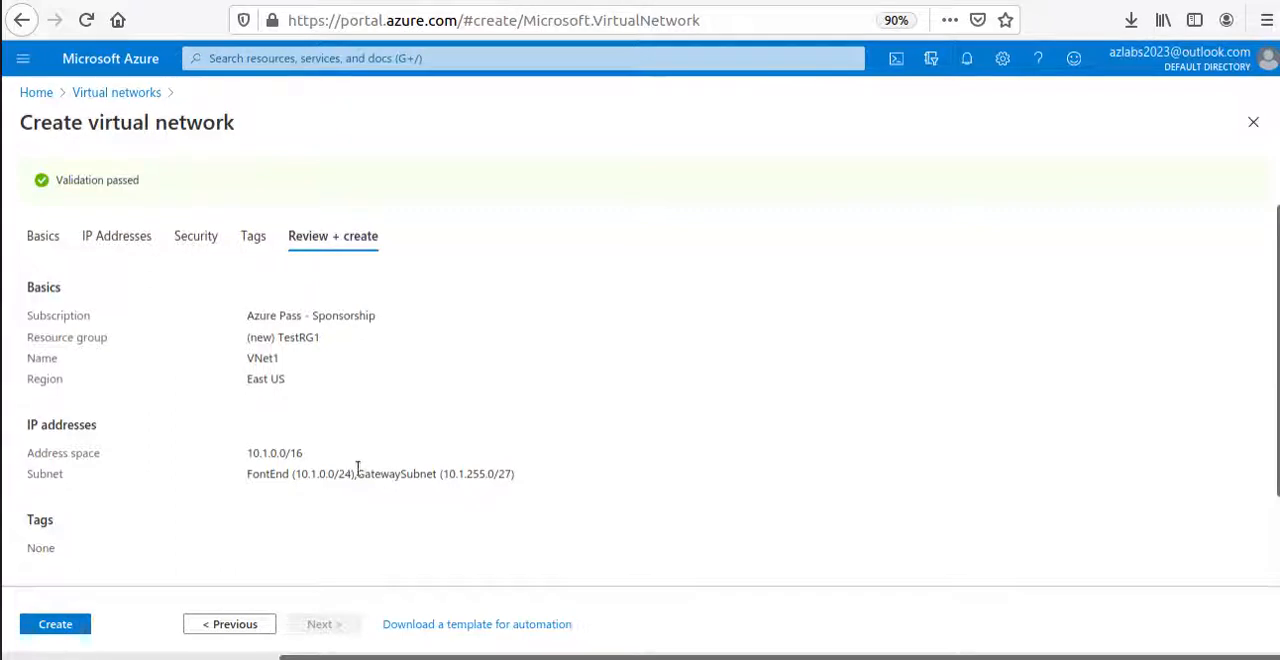
{"action": "left_click_drag", "start_coordinate": [357, 474], "coordinate": [542, 481]}
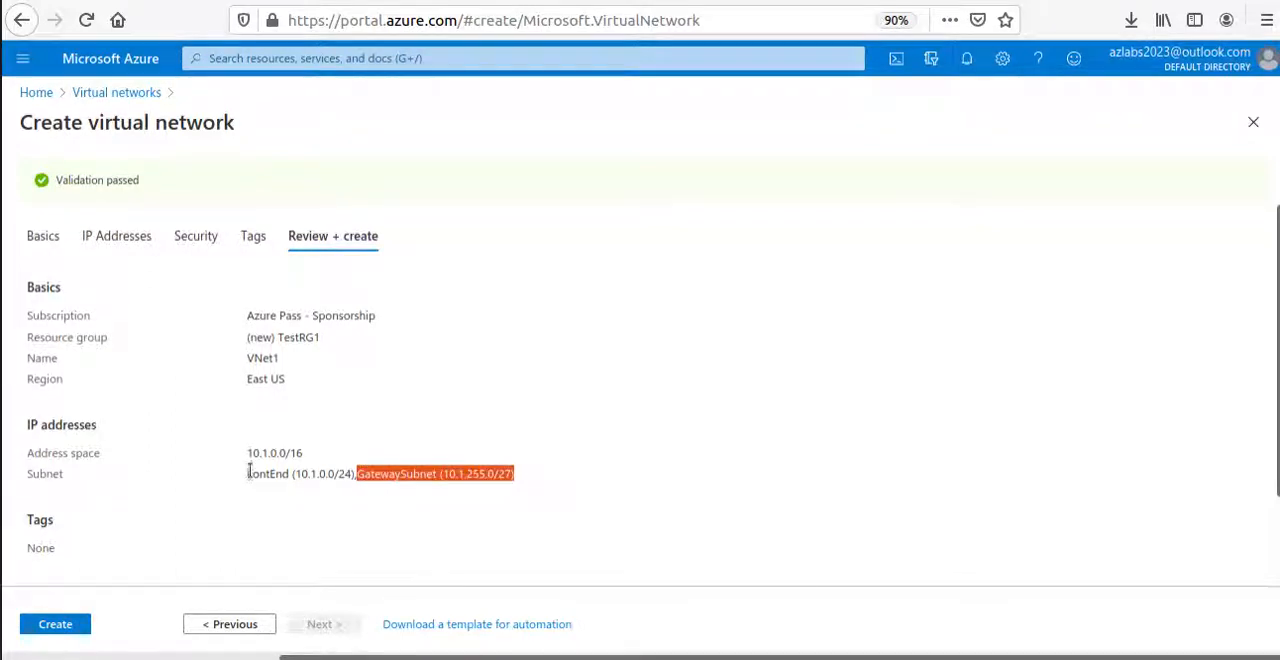
{"action": "left_click_drag", "start_coordinate": [244, 457], "coordinate": [350, 458]}
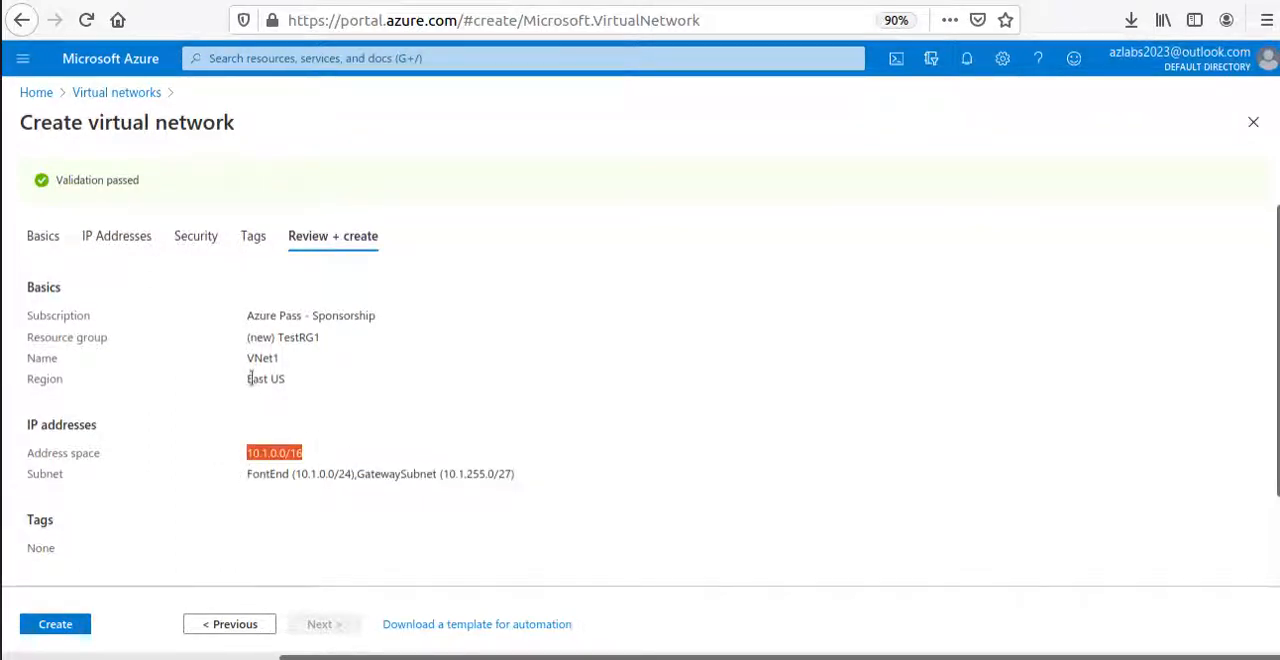
{"action": "left_click_drag", "start_coordinate": [248, 378], "coordinate": [319, 390]}
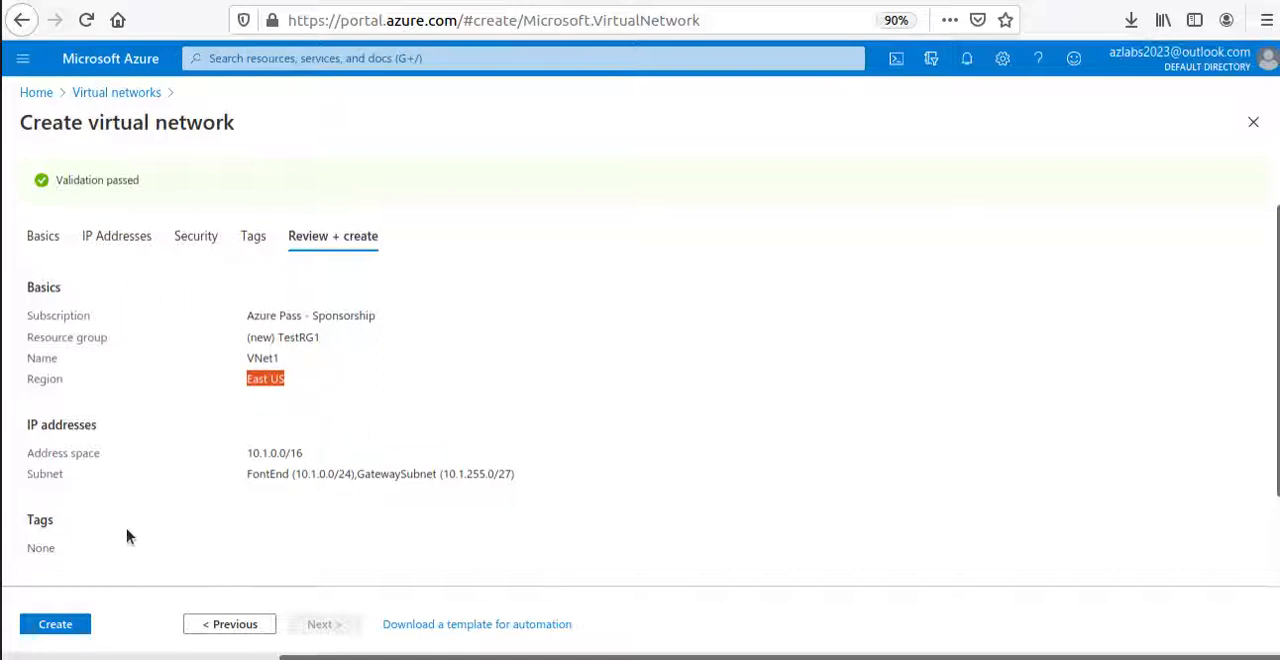
{"action": "left_click", "coordinate": [48, 626]}
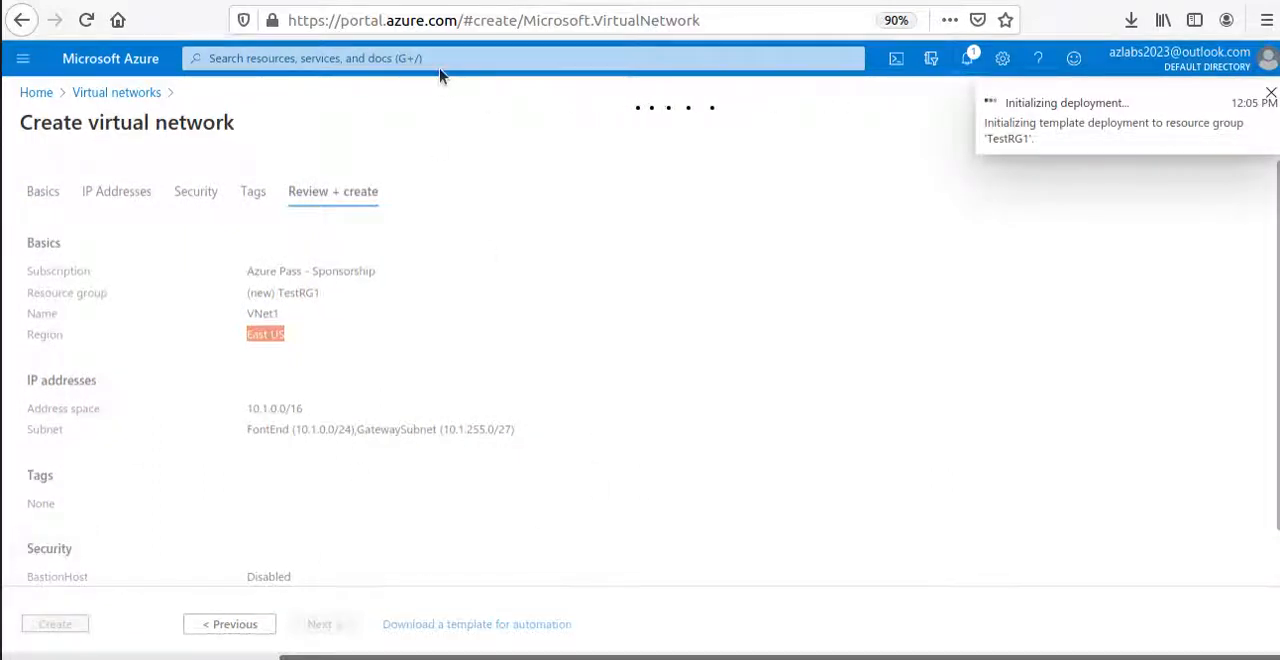
Open a new virtual network form, and copy the resource group name TestRG4 from the article's VNet4 settings.
{"action": "left_click", "coordinate": [116, 92]}
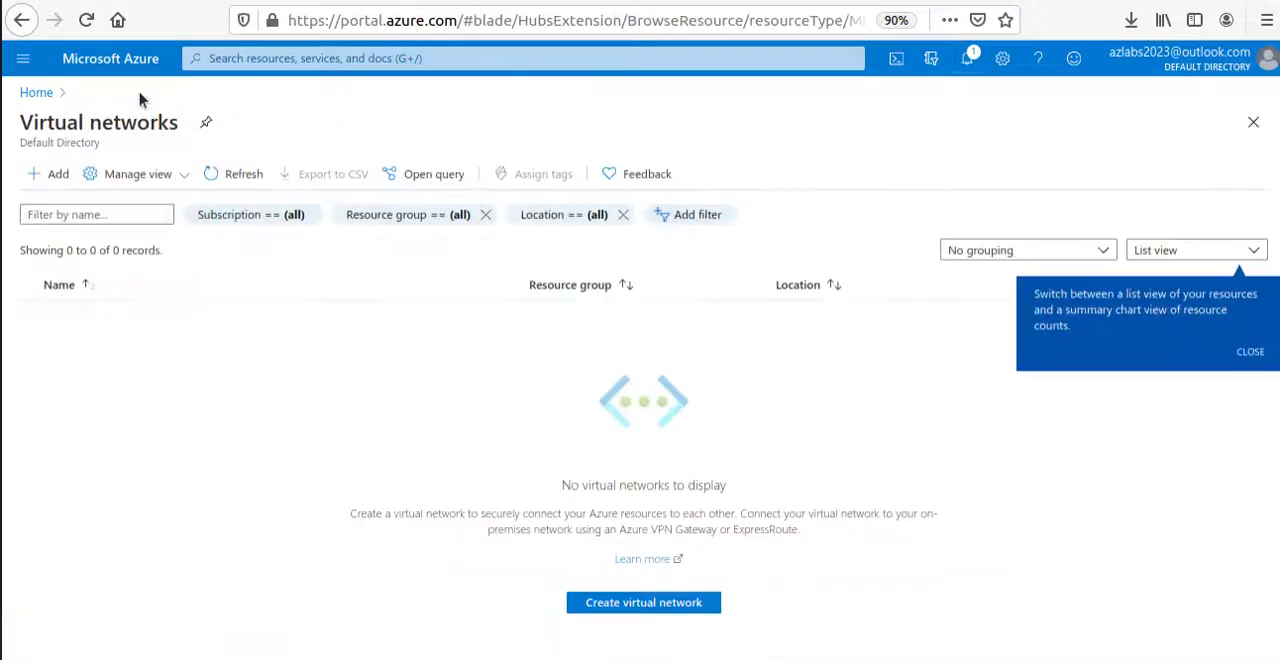
{"action": "left_click", "coordinate": [58, 176]}
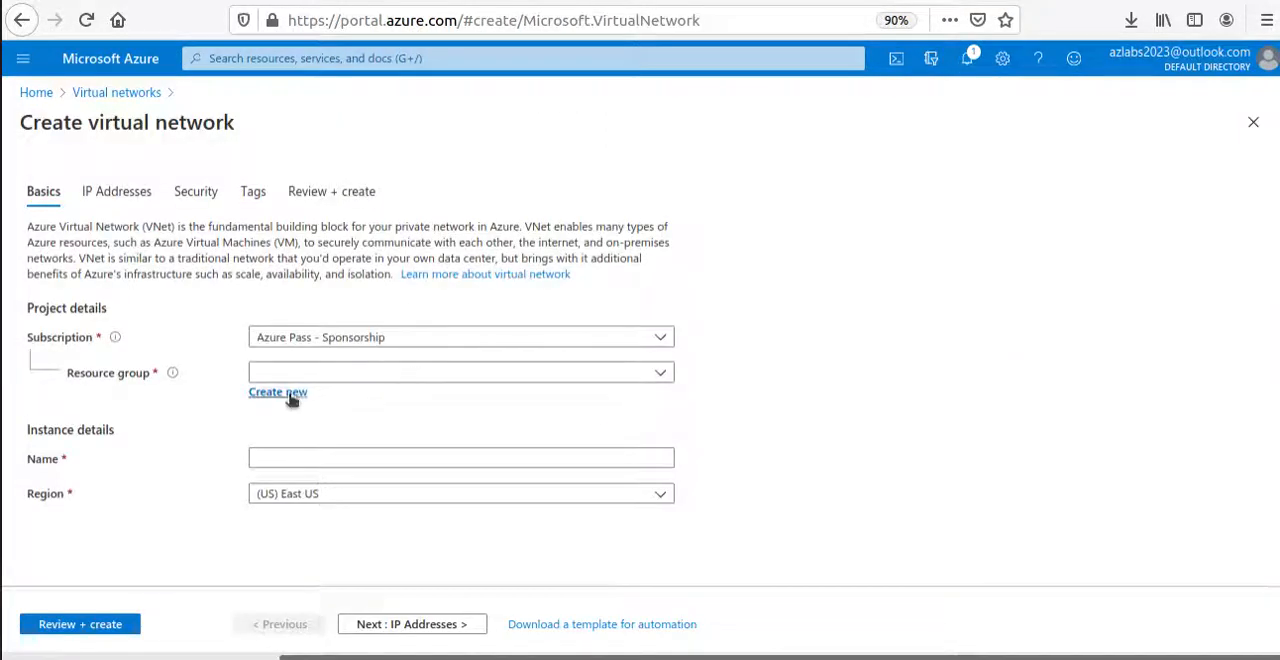
{"action": "left_click", "coordinate": [339, 1]}
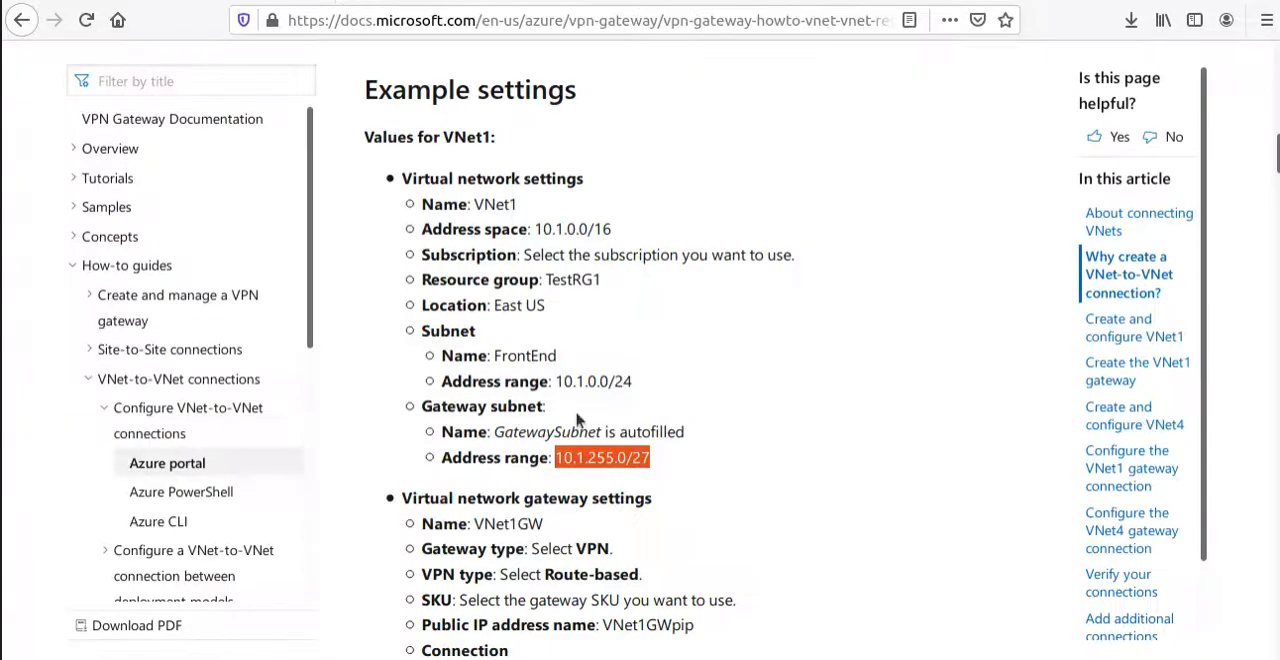
{"action": "scroll", "coordinate": [577, 420], "scroll_direction": "down", "scroll_amount": 5}
{"action": "scroll", "coordinate": [547, 385], "scroll_direction": "down", "scroll_amount": 5}
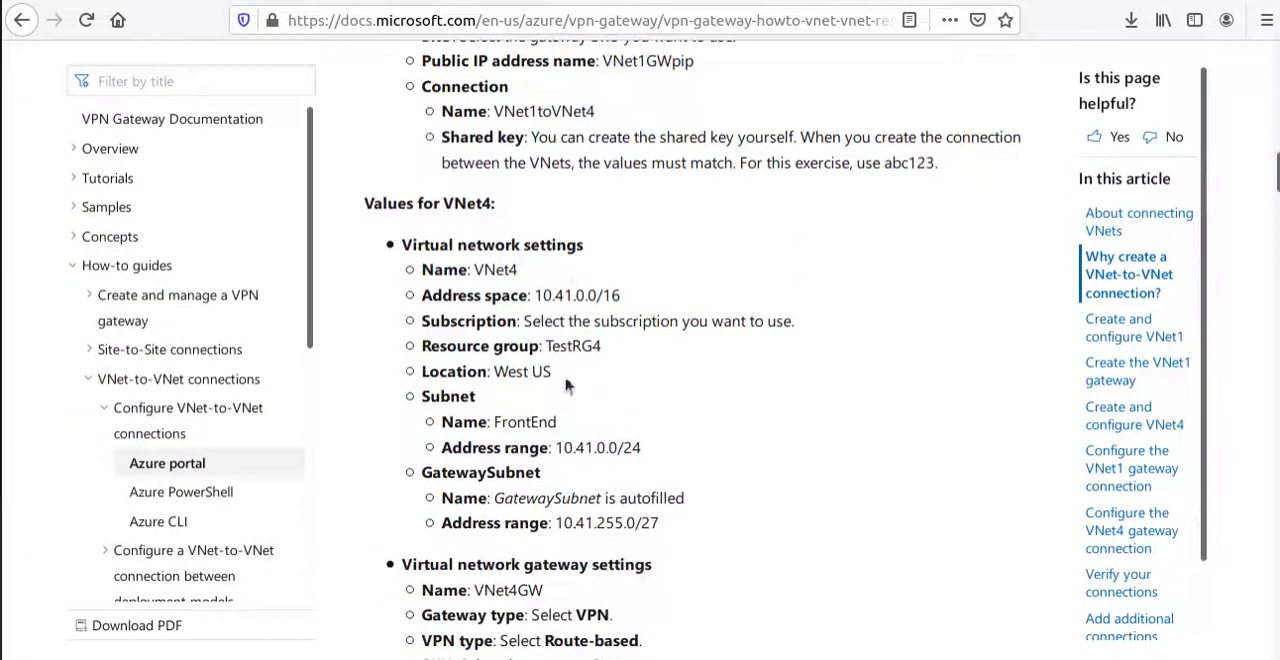
{"action": "double_click", "coordinate": [565, 346]}
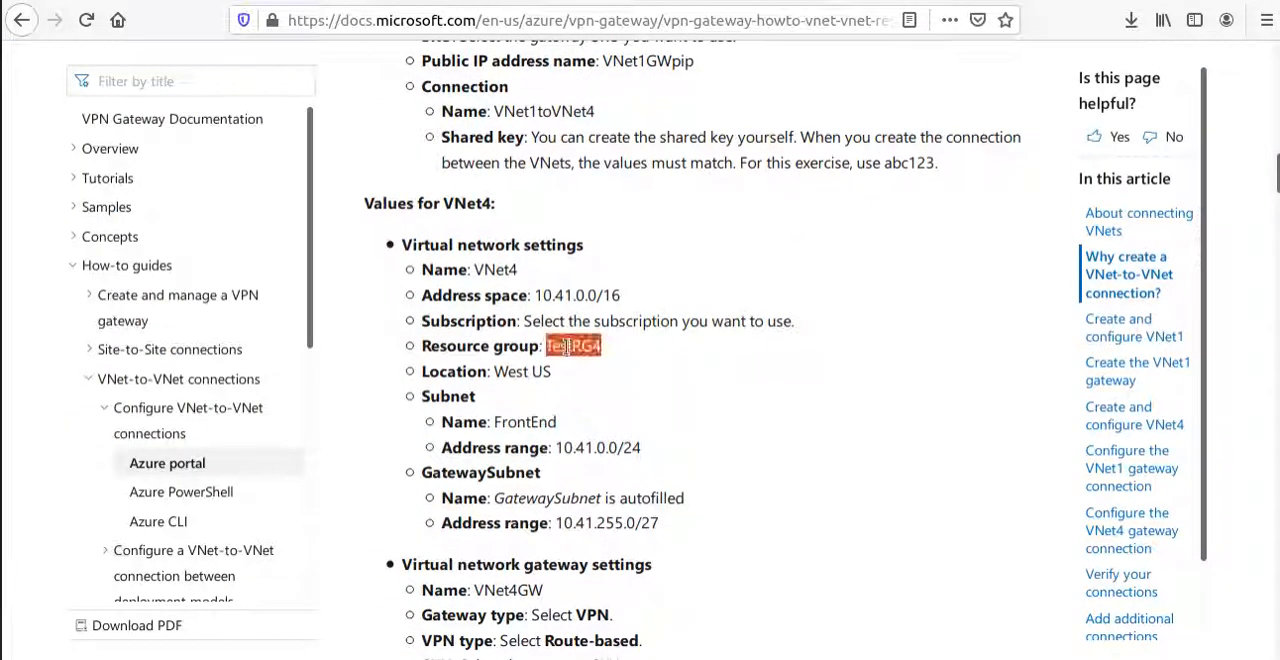
{"action": "right_click", "coordinate": [585, 351]}
{"action": "left_click", "coordinate": [612, 365]}
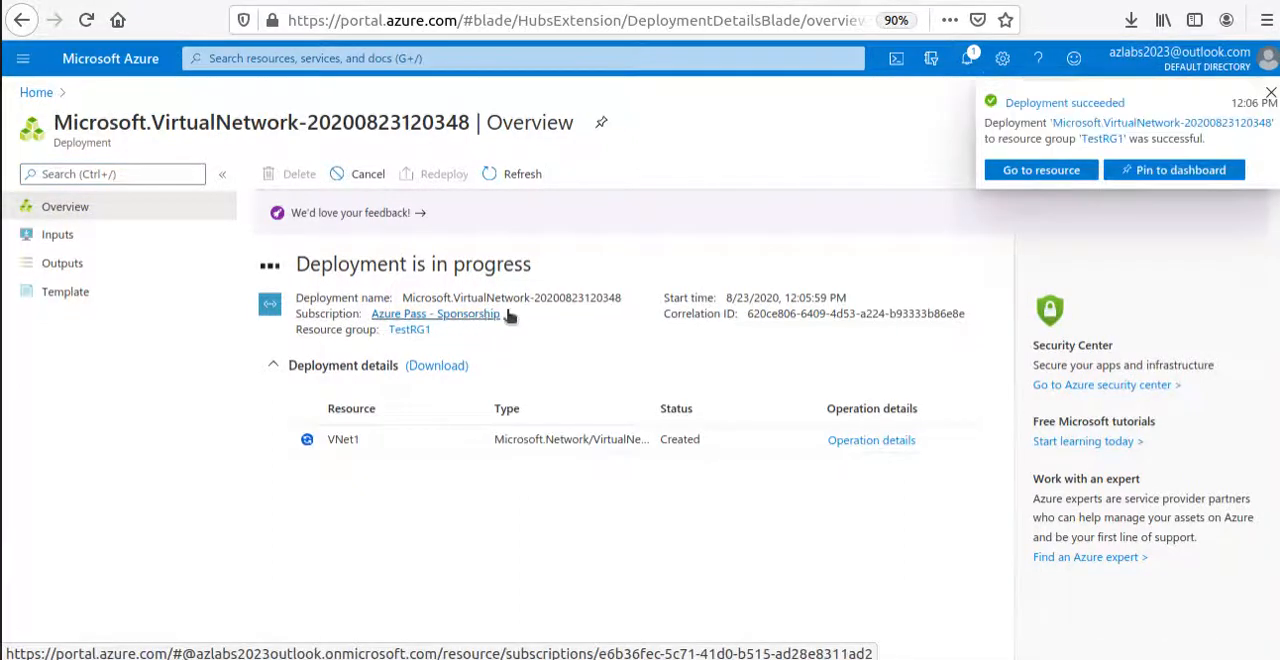
Open the deployed VNet1 resource, examine its subnets, and return to the portal home page.
{"action": "left_click", "coordinate": [1044, 172]}
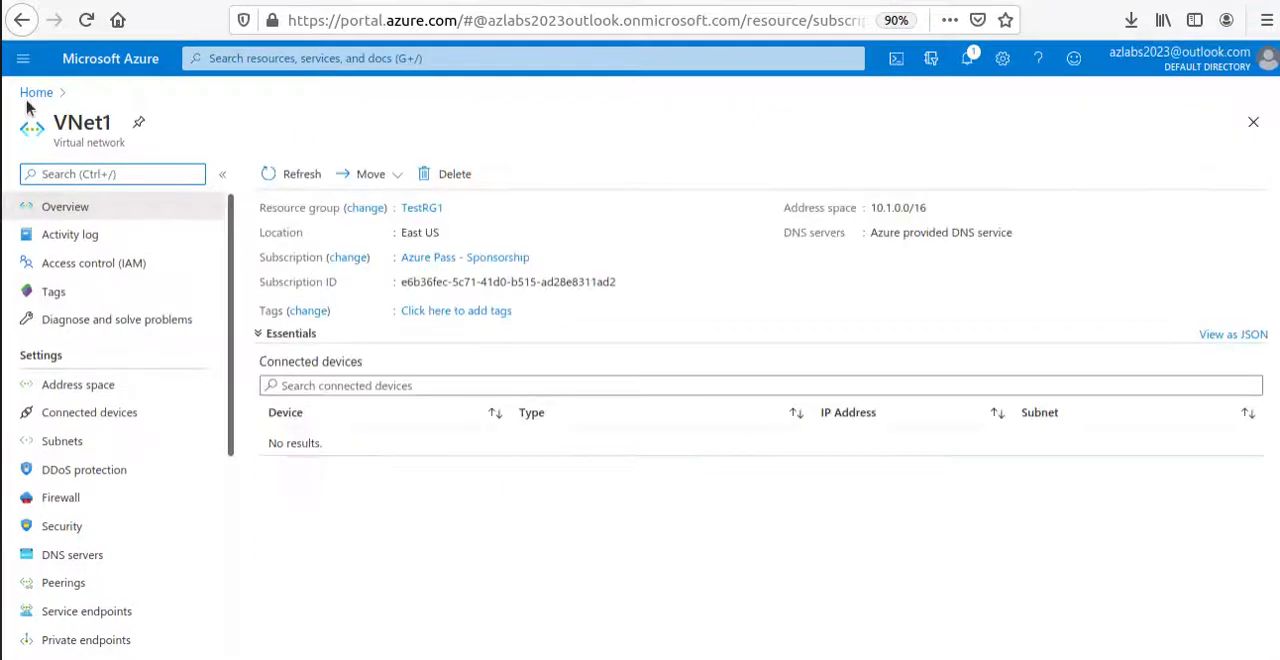
{"action": "left_click", "coordinate": [80, 437]}
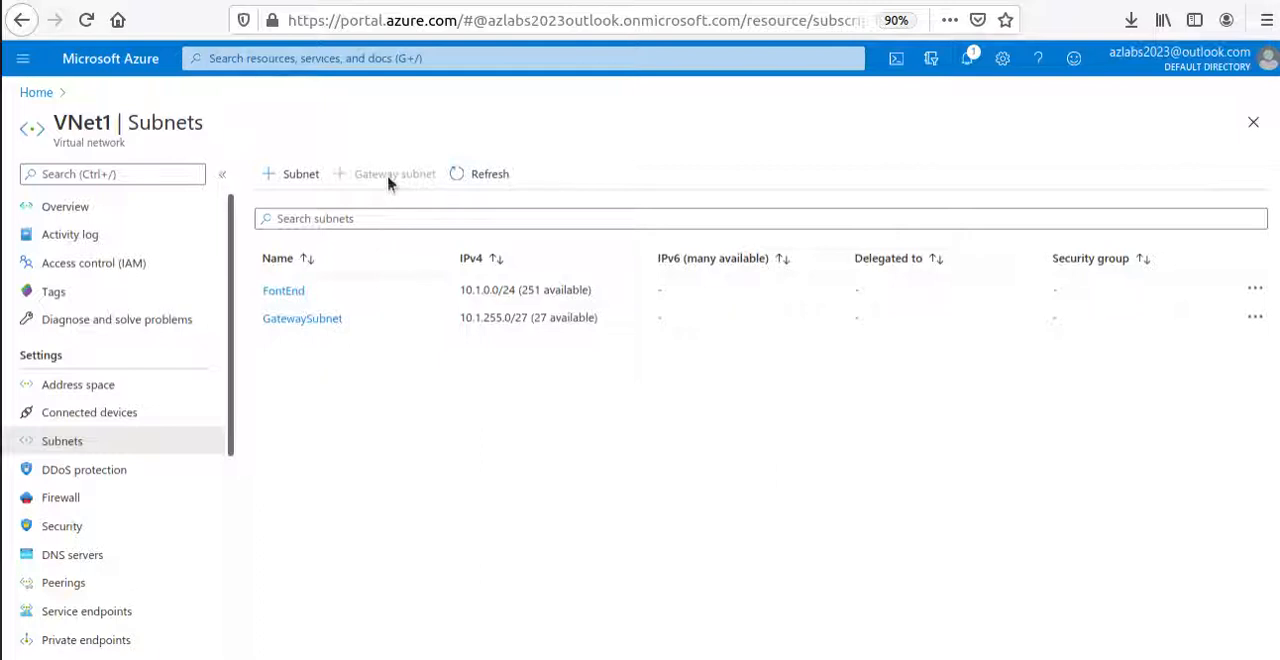
{"action": "left_click", "coordinate": [42, 98]}
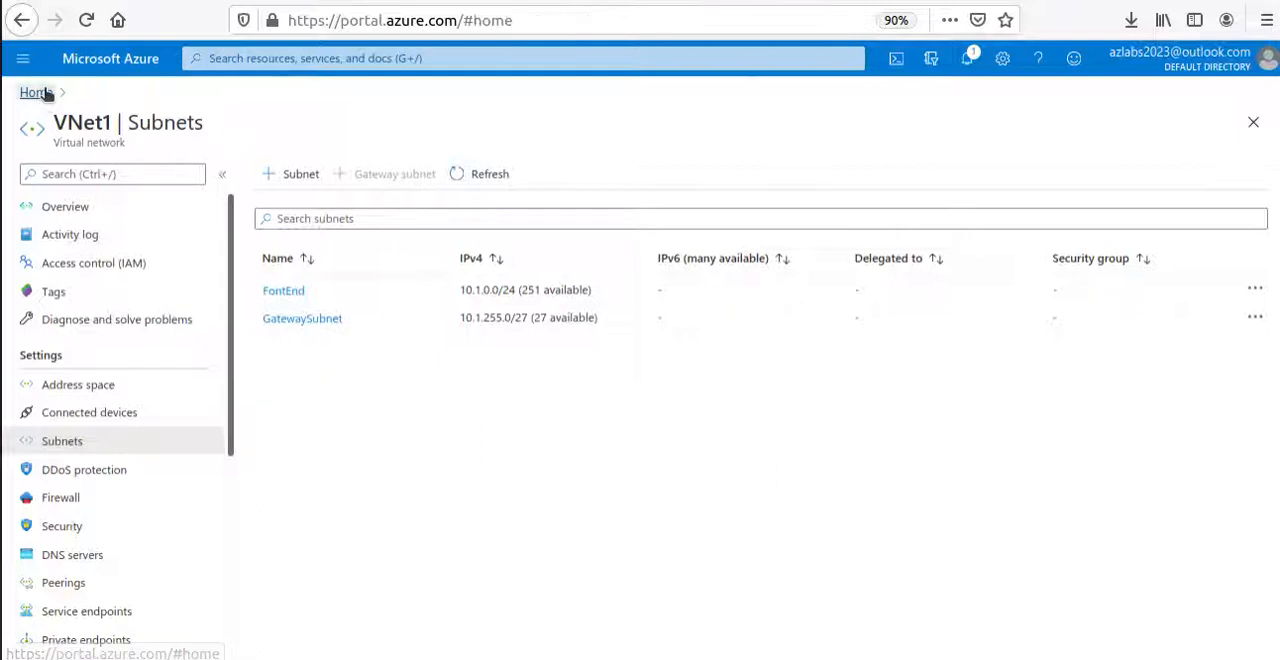
Open a new virtual network form and create the resource group TestRG4 for it.
{"action": "left_click", "coordinate": [304, 200]}
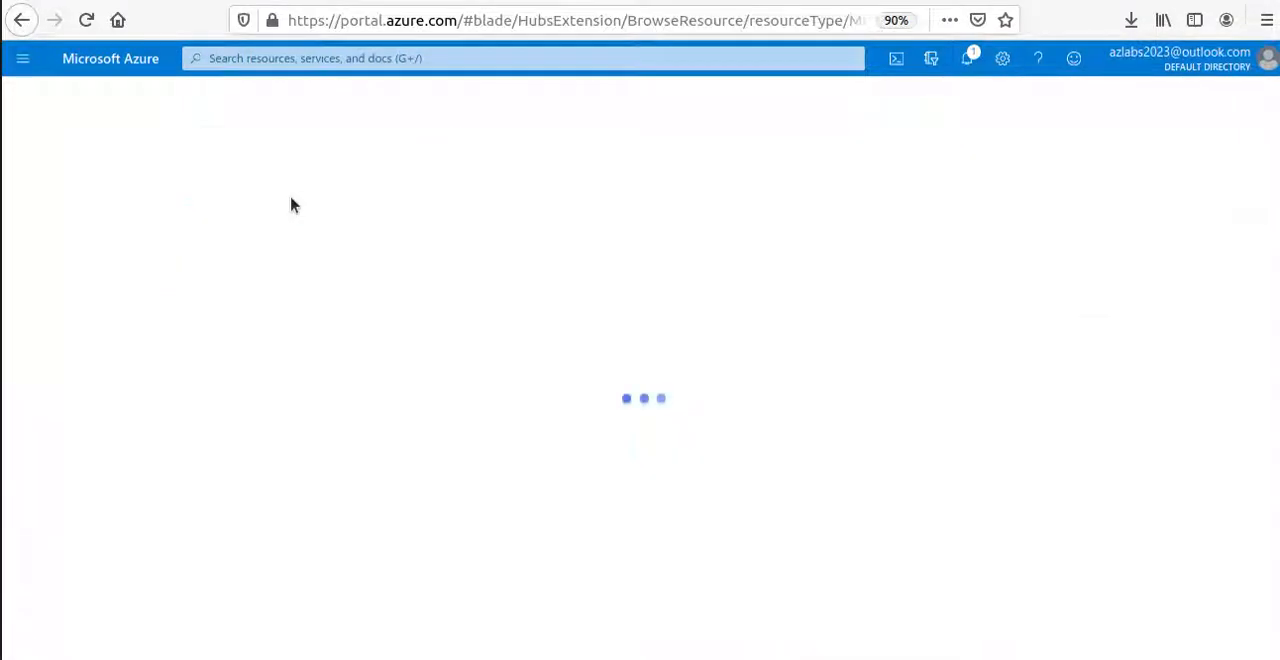
{"action": "left_click", "coordinate": [57, 174]}
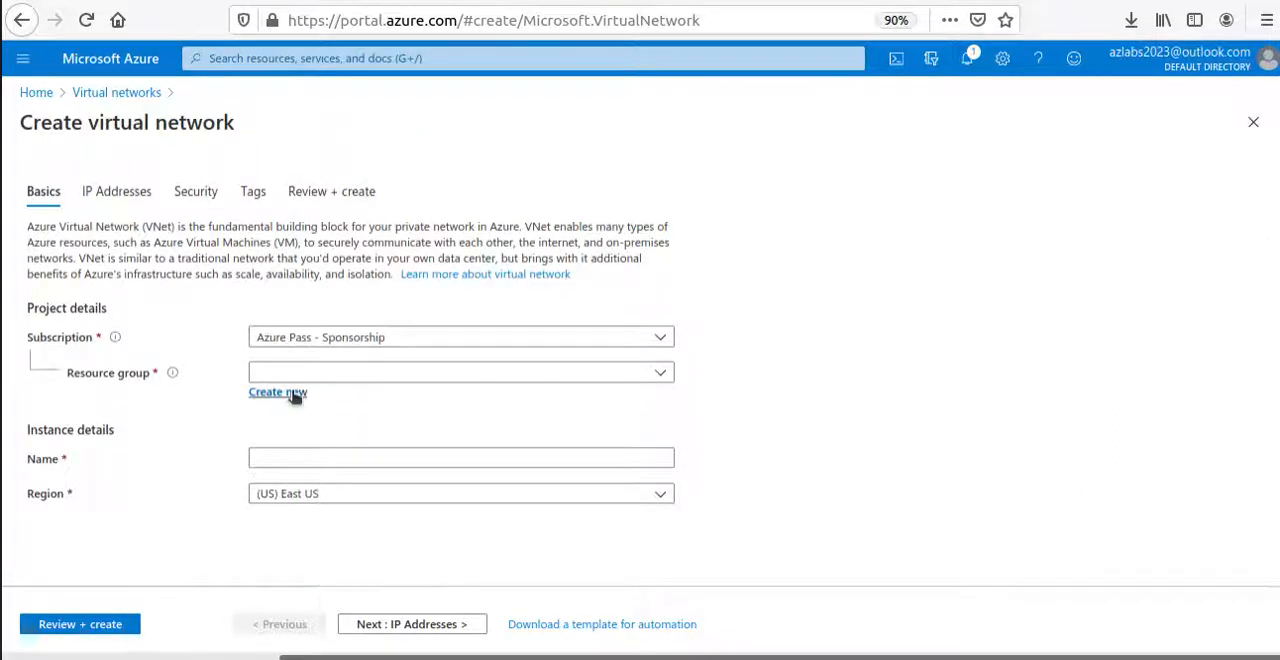
{"action": "left_click", "coordinate": [290, 393]}
{"action": "type", "text": "TestRG4"}
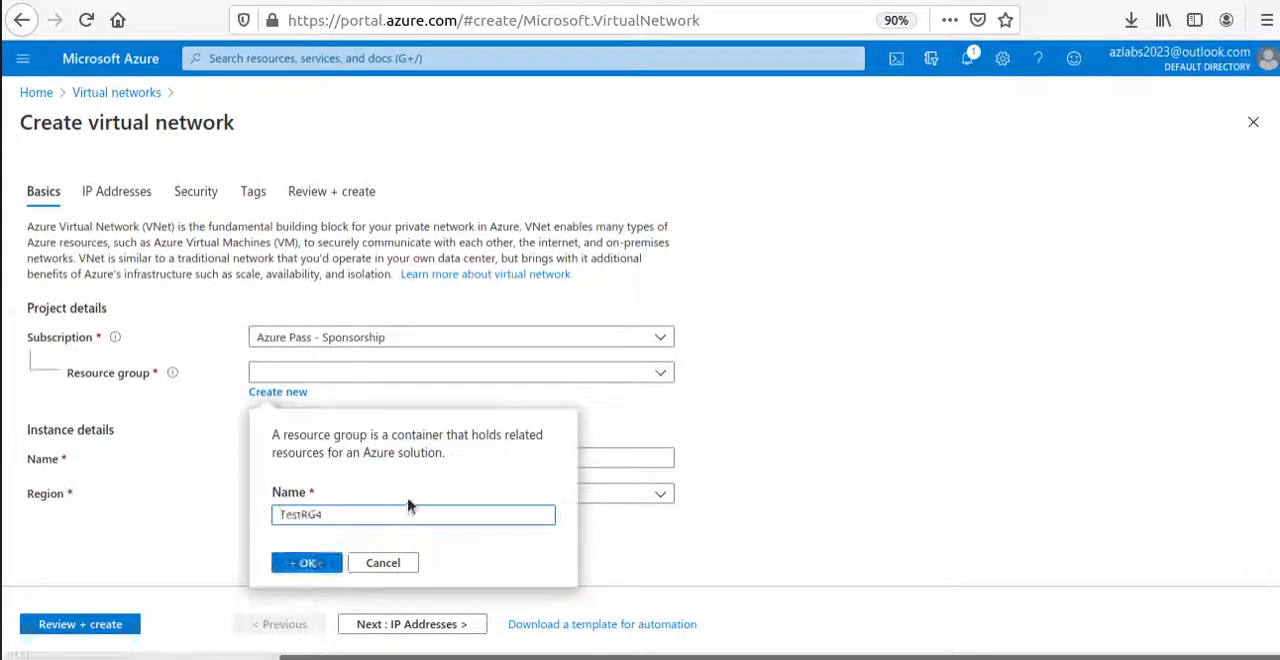
{"action": "left_click", "coordinate": [305, 562]}
Name the virtual network VNet4, copying the name from the article's VNet4 settings, and proceed to the IP address settings.
{"action": "left_click", "coordinate": [296, 452]}
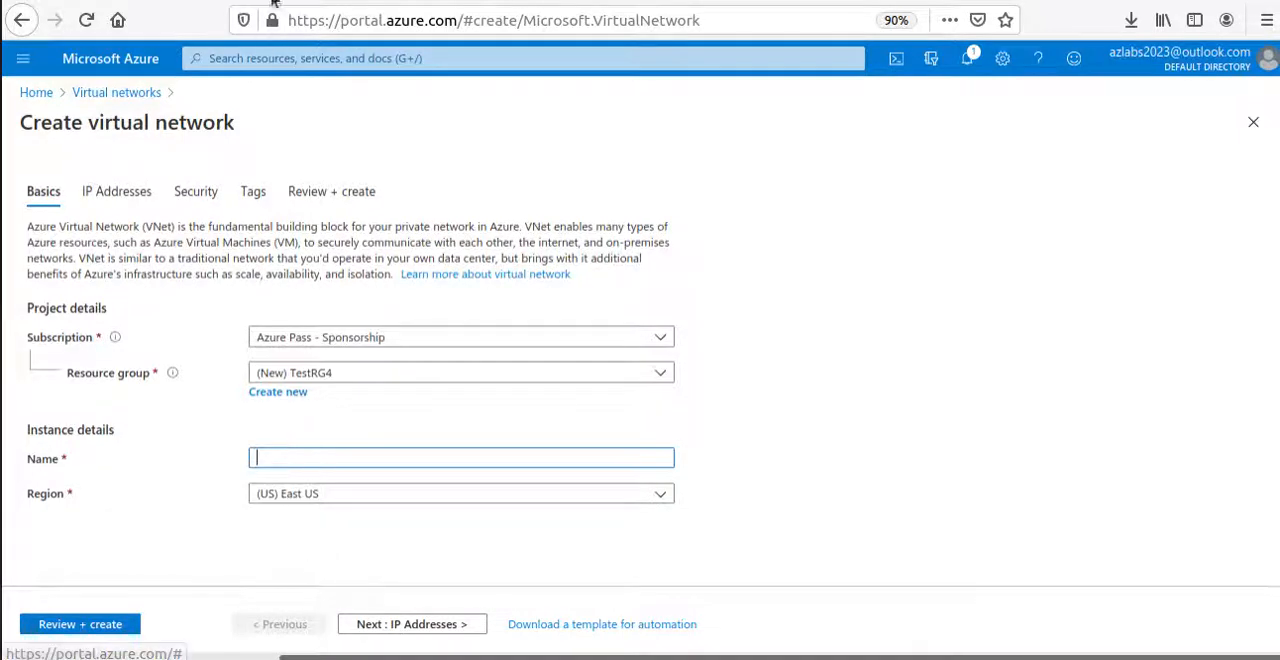
{"action": "key", "text": "alt+Tab"}
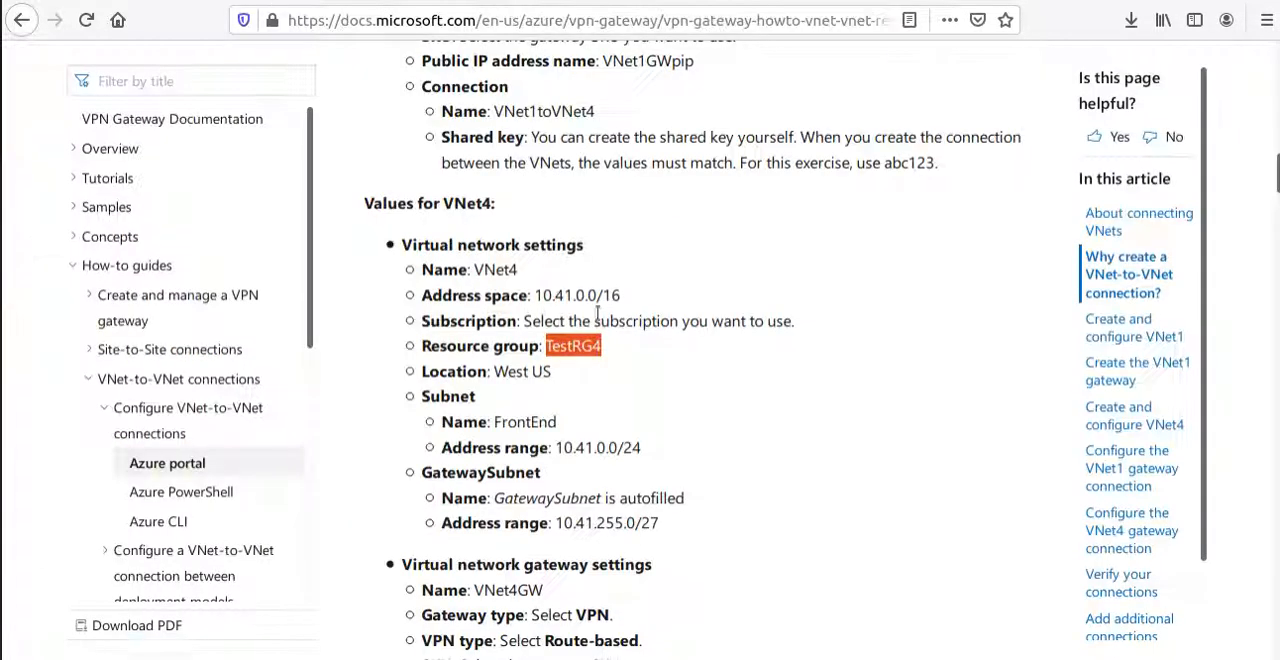
{"action": "double_click", "coordinate": [496, 271]}
{"action": "right_click", "coordinate": [502, 270]}
{"action": "left_click", "coordinate": [532, 283]}
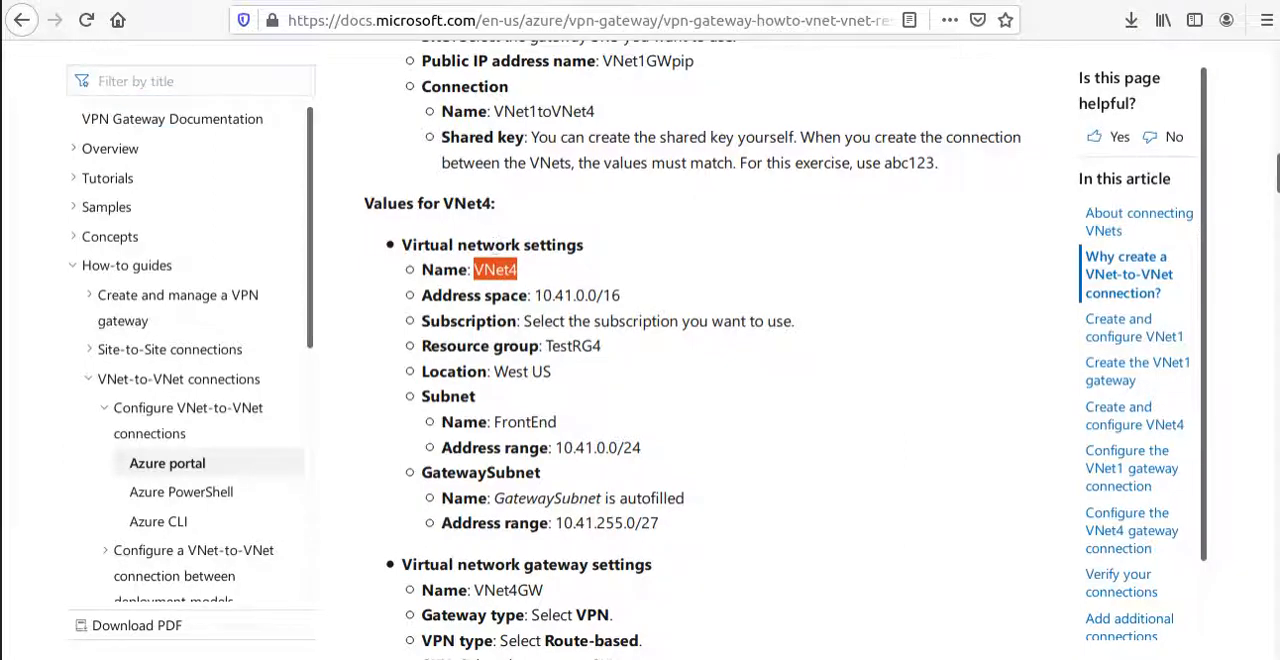
{"action": "key", "text": "alt+Tab"}
{"action": "key", "text": "ctrl+v"}
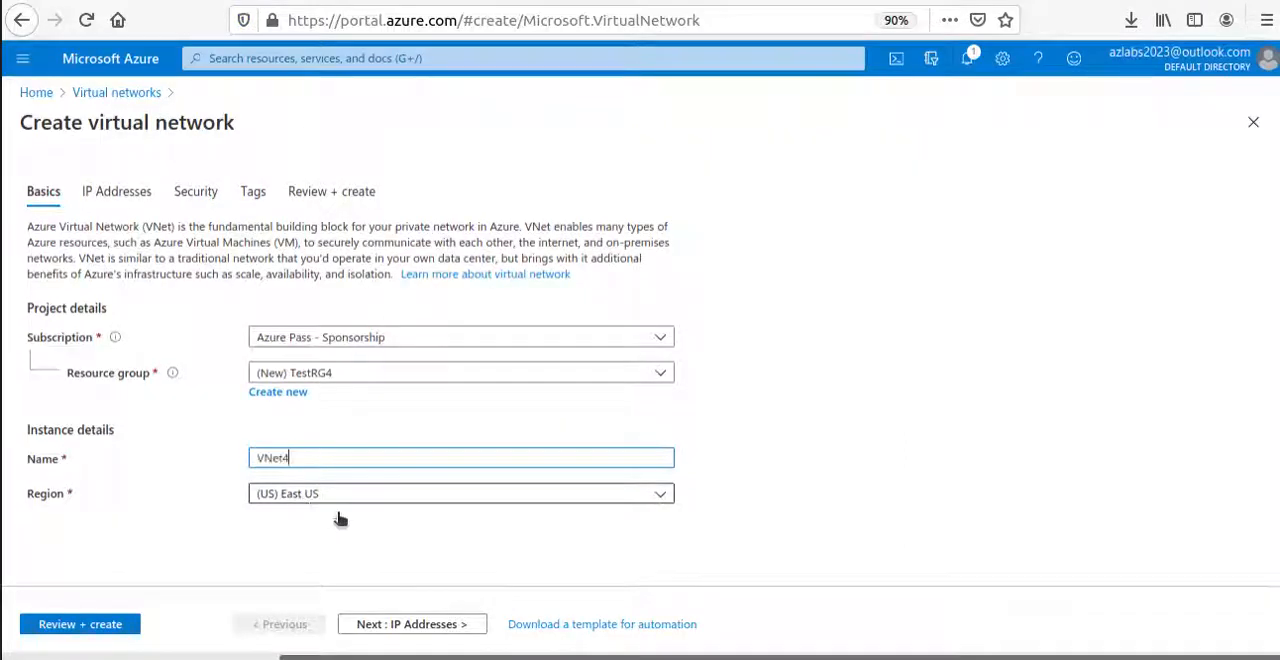
{"action": "left_click", "coordinate": [428, 620]}
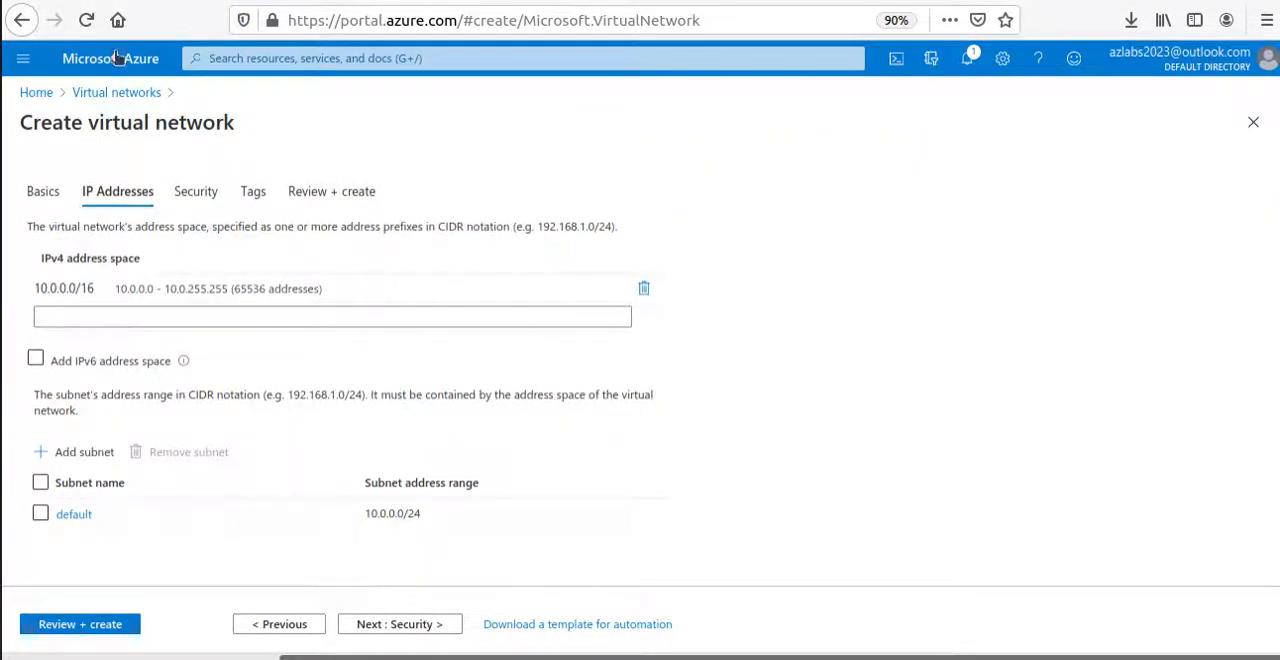
Replace the default IPv4 address space with 10.41.0.0/16, copied from the article's VNet4 settings.
{"action": "key", "text": "alt+Tab"}
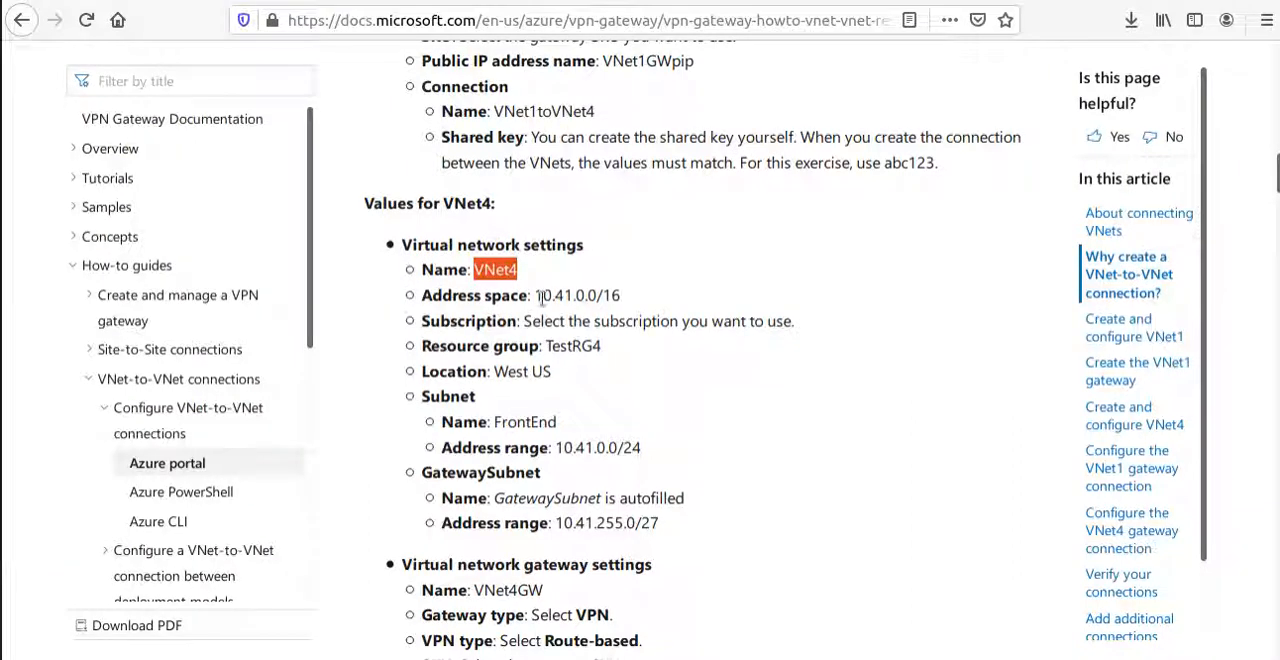
{"action": "left_click_drag", "start_coordinate": [536, 296], "coordinate": [621, 292]}
{"action": "key", "text": "alt+Tab"}
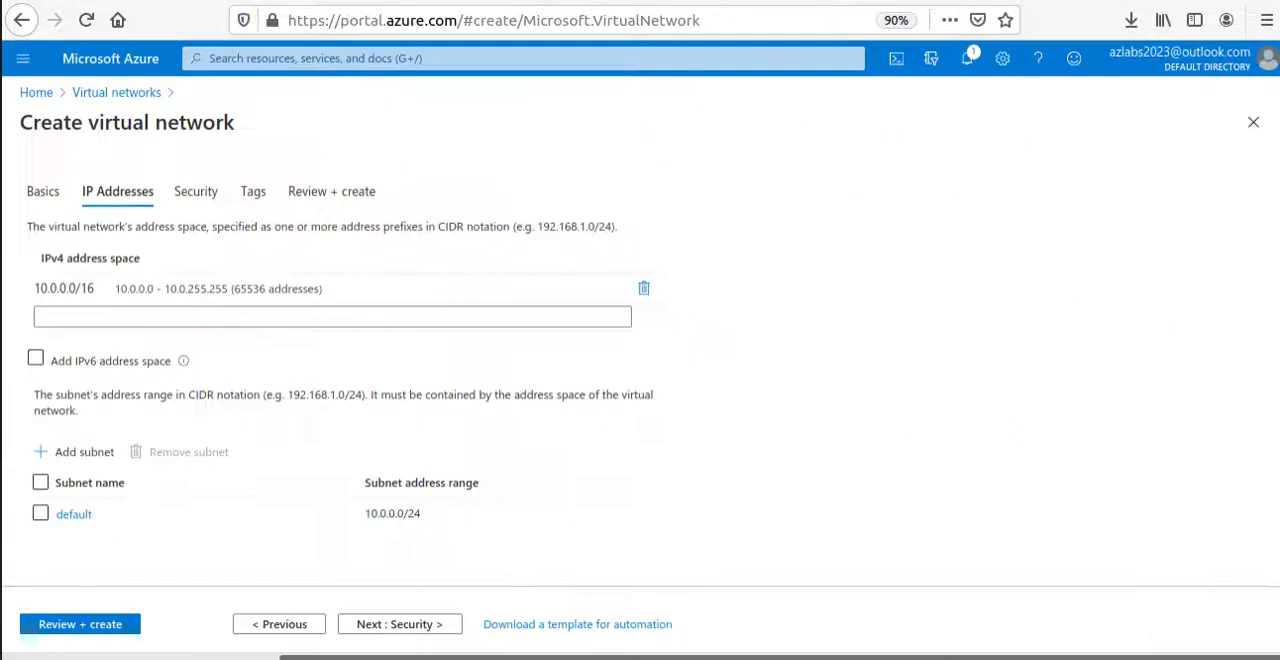
{"action": "left_click", "coordinate": [644, 288]}
{"action": "left_click", "coordinate": [243, 289]}
{"action": "key", "text": "ctrl+v"}
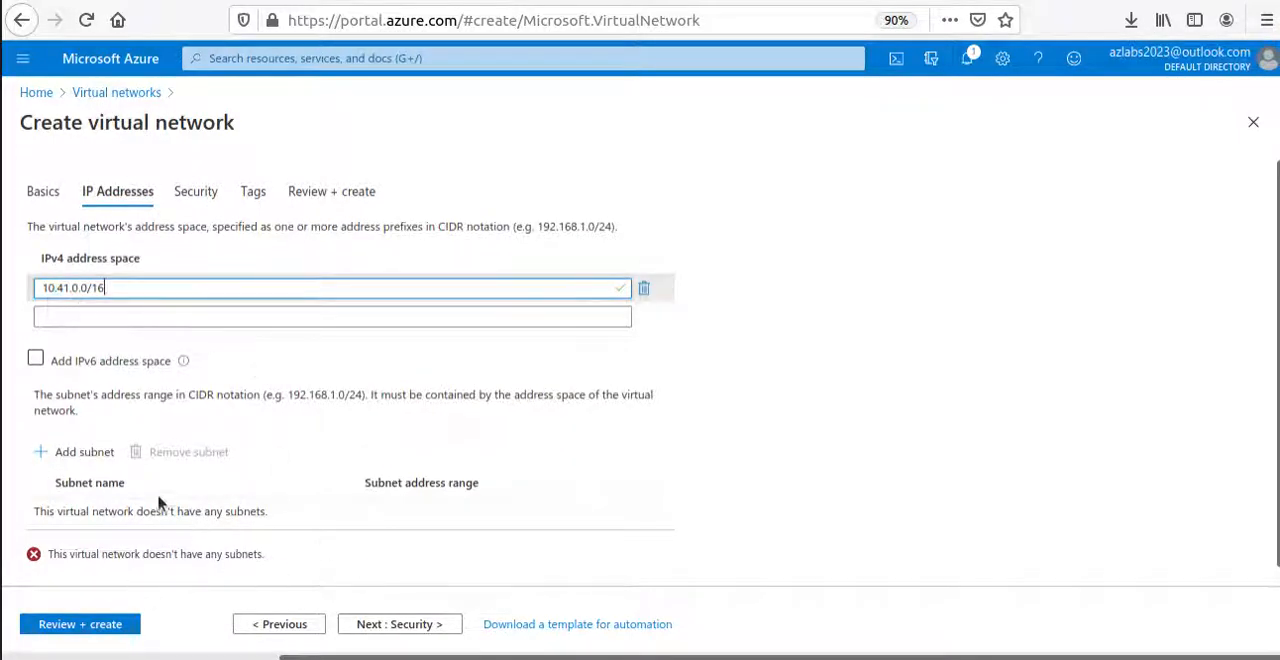
Add a subnet named FrontEnd with the address range 10.41.0.0/24.
{"action": "left_click", "coordinate": [43, 452]}
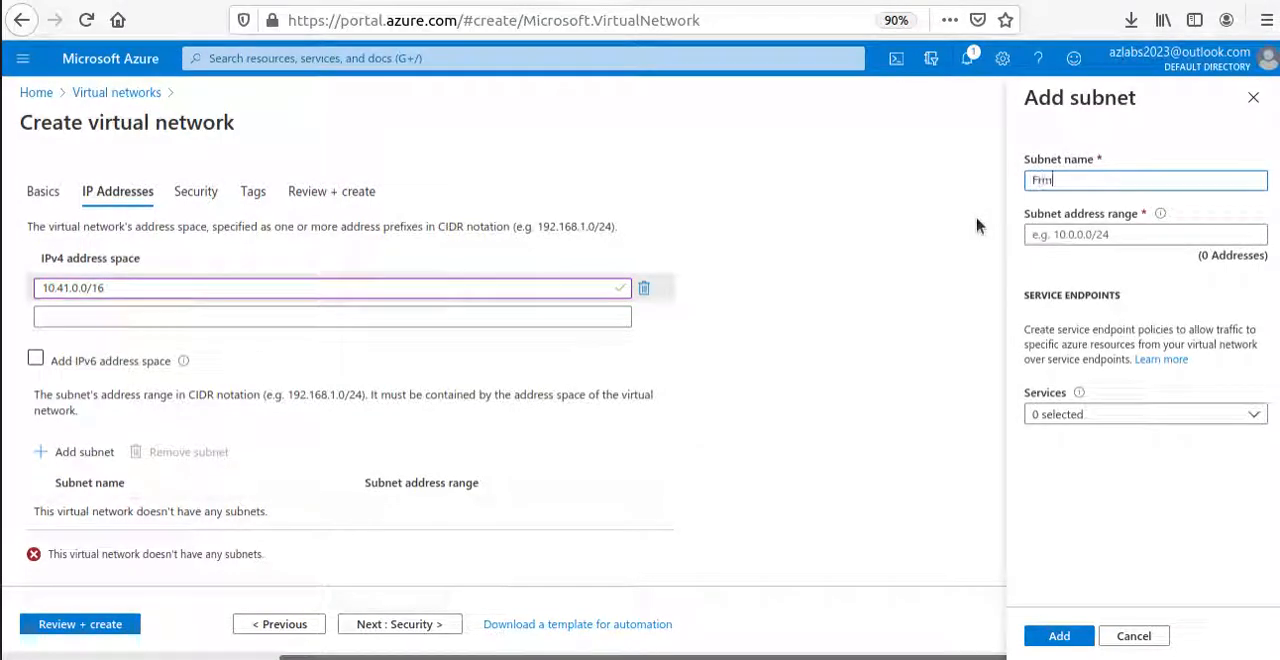
{"action": "type", "text": "Frm"}
{"action": "key", "text": "BackSpace"}
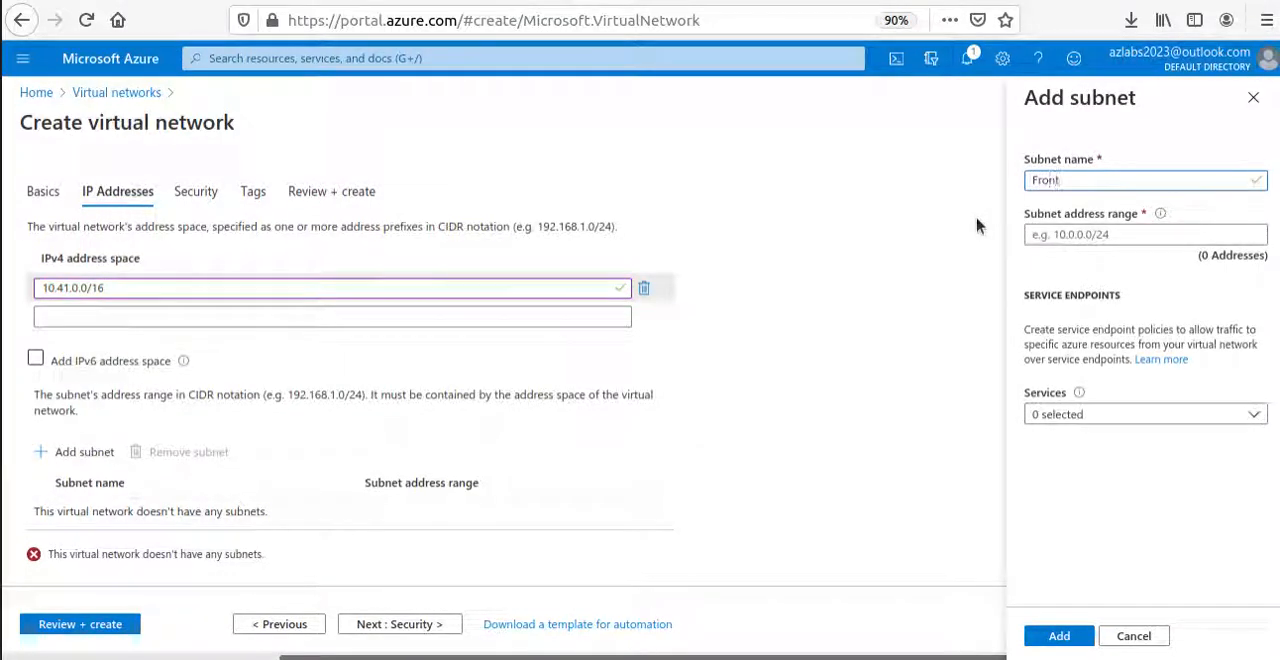
{"action": "type", "text": "ontEnd"}
{"action": "left_click", "coordinate": [1095, 234]}
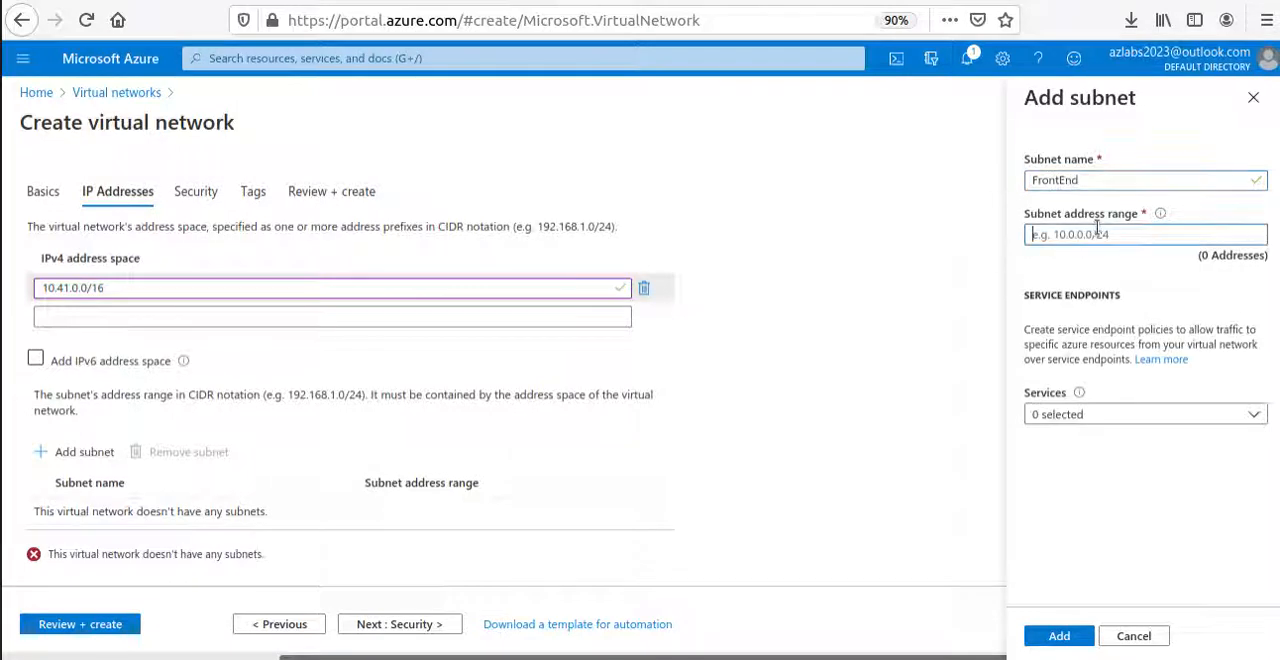
{"action": "key", "text": "ctrl+v"}
{"action": "key", "text": "BackSpace"}
{"action": "key", "text": "BackSpace"}
{"action": "type", "text": "24"}
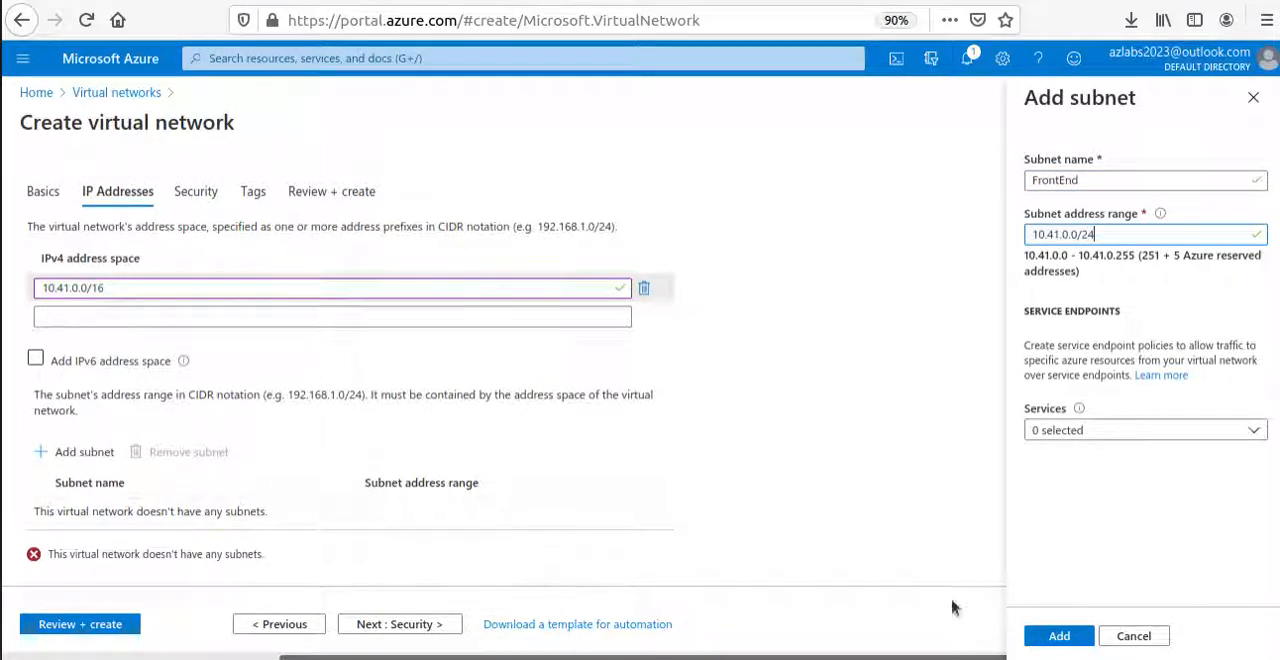
{"action": "left_click", "coordinate": [1058, 636]}
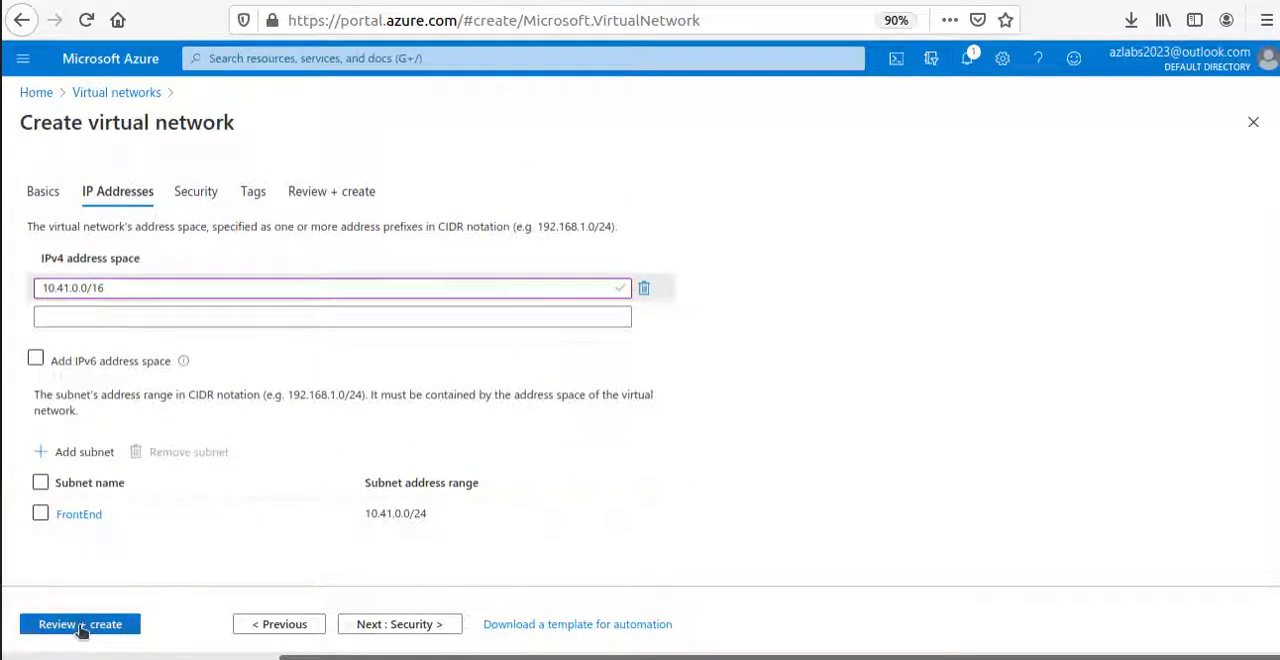
Keep VNet4's default security and tag settings and proceed to the final review and validation.
{"action": "left_click", "coordinate": [393, 628]}
{"action": "left_click", "coordinate": [398, 626]}
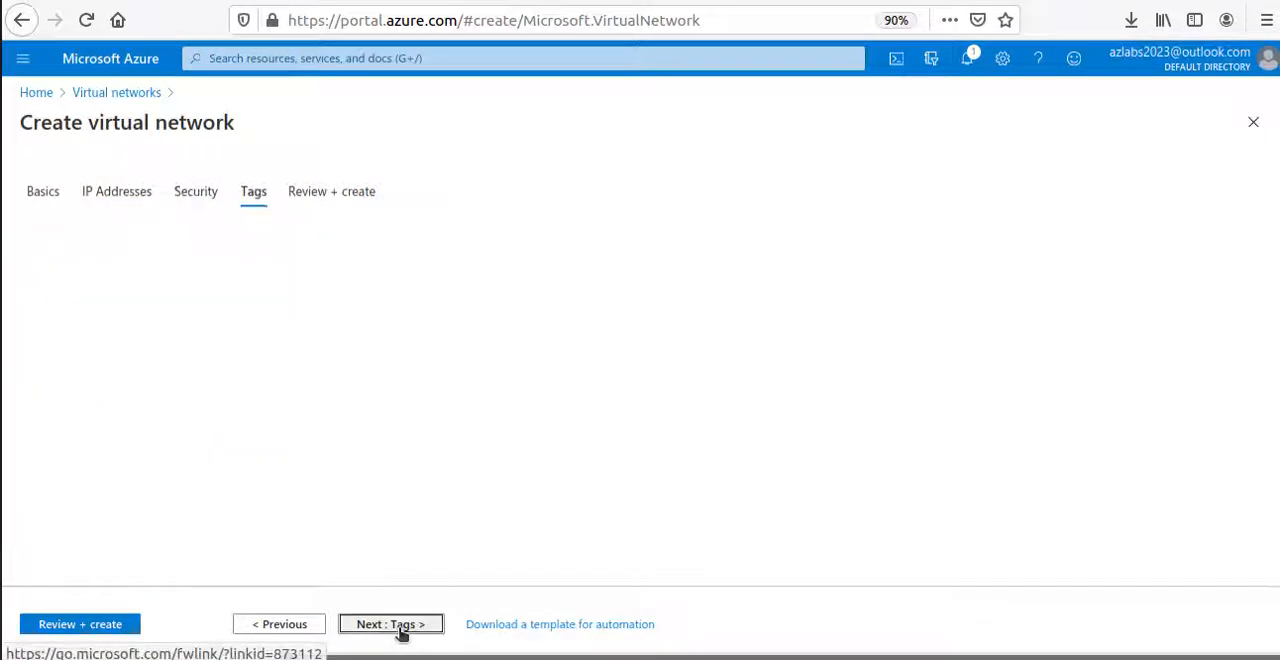
{"action": "left_click", "coordinate": [398, 626]}
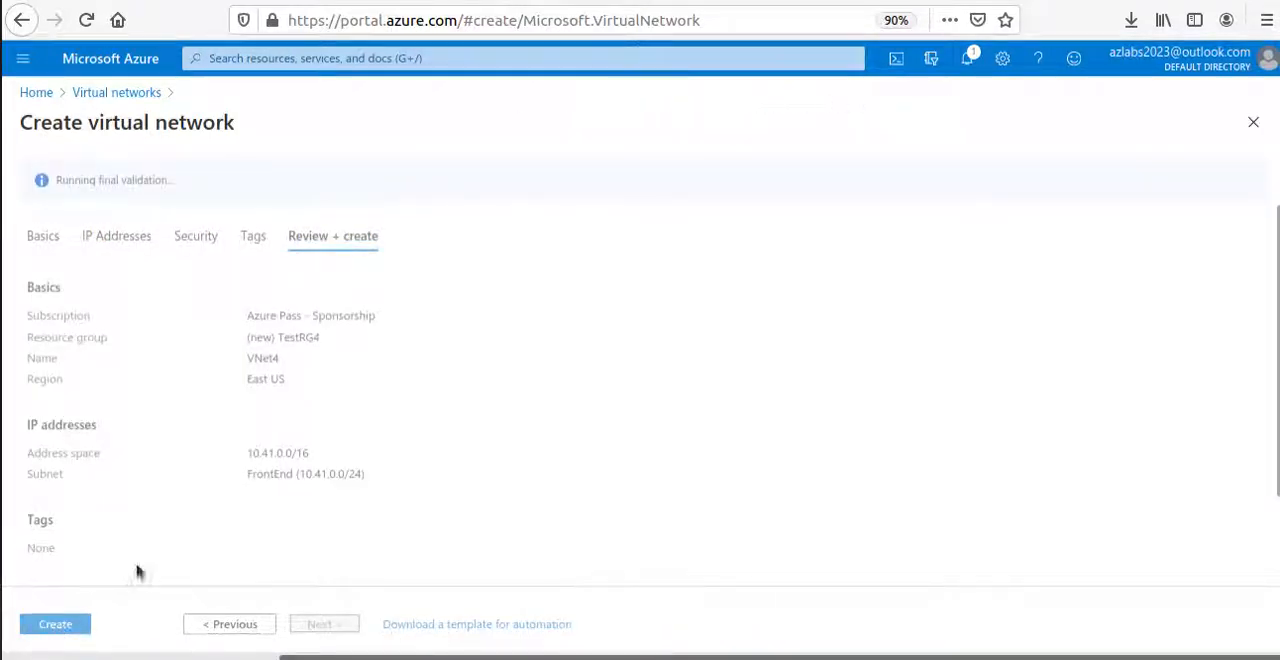
{"action": "left_click", "coordinate": [62, 628]}
{"action": "left_click", "coordinate": [80, 622]}
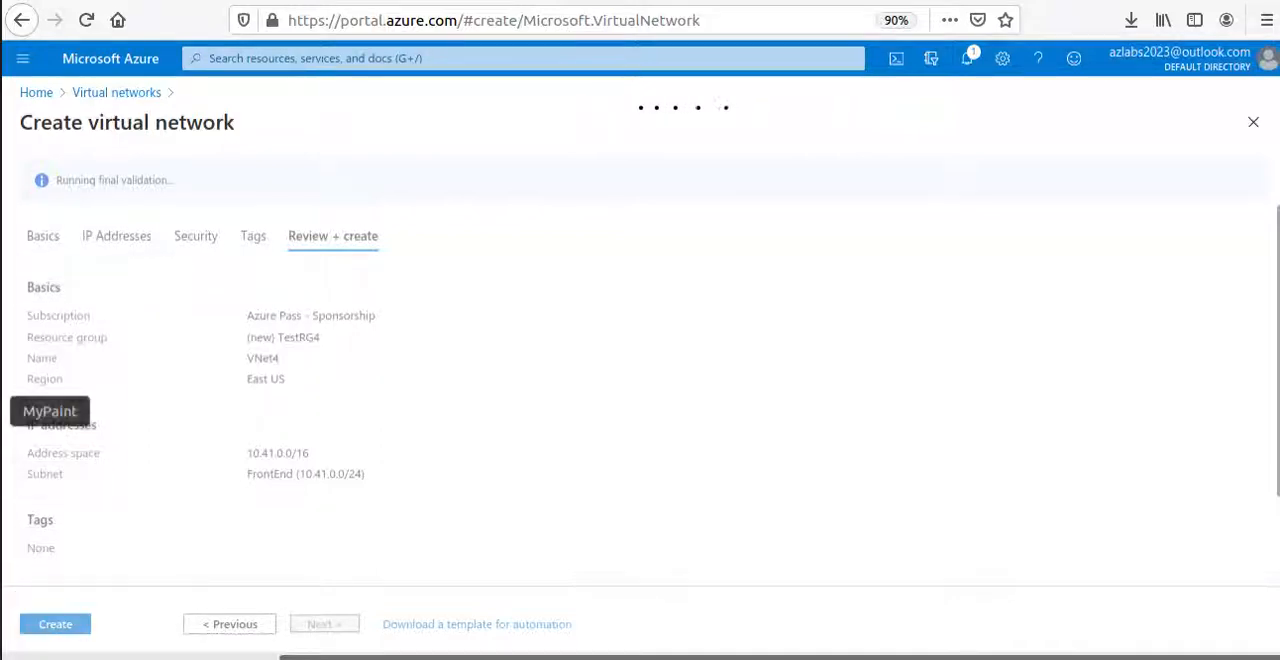
Switch to MyPaint and, in red, tick both address spaces, both frontend subnets and East's gateway subnet, and circle West's gateway subnet.
{"action": "left_click", "coordinate": [4, 412]}
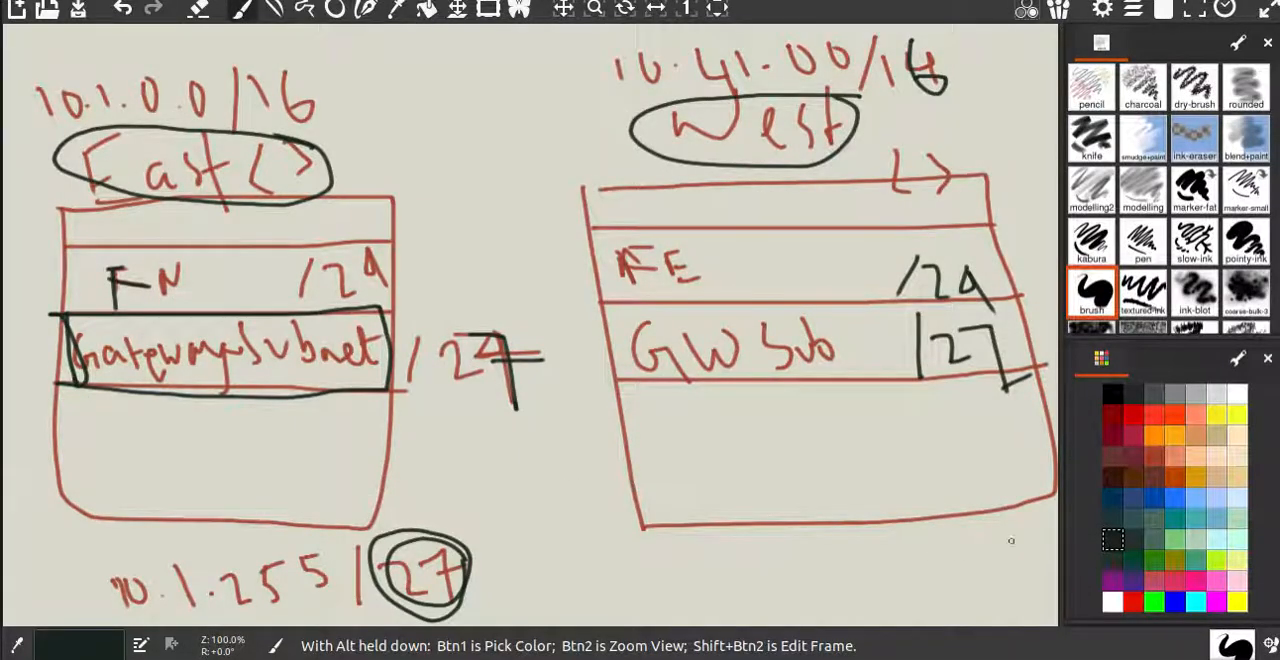
{"action": "left_click", "coordinate": [1140, 414]}
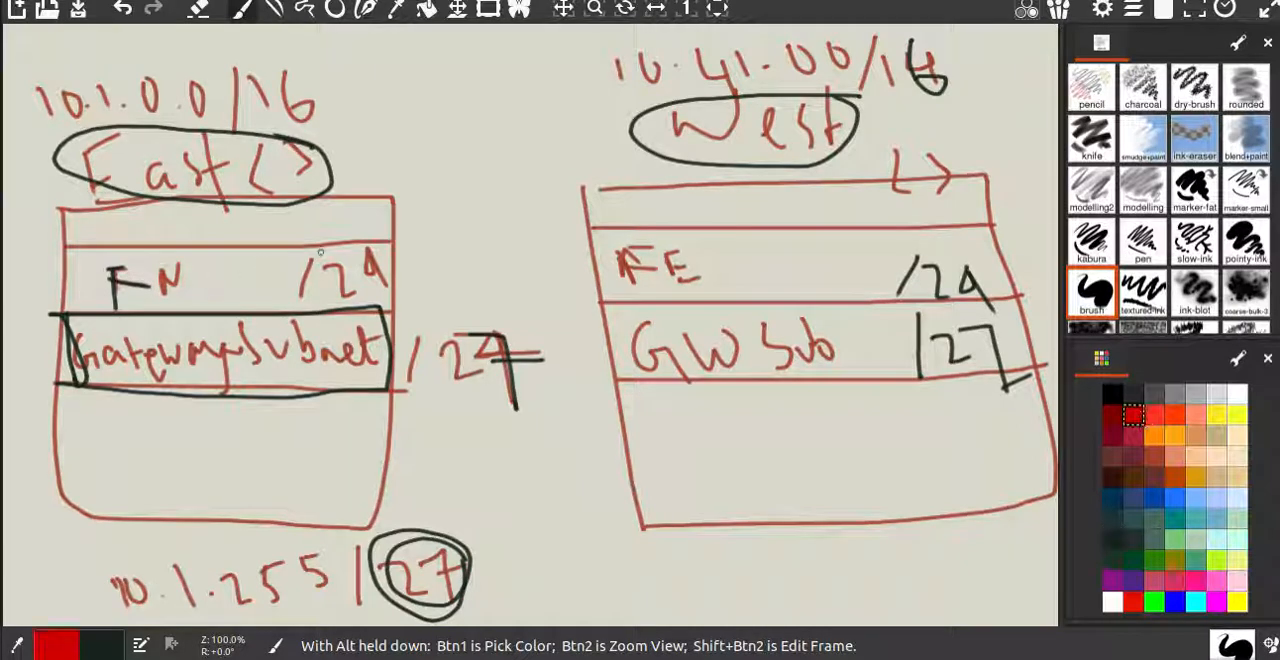
{"action": "left_click_drag", "start_coordinate": [314, 74], "coordinate": [368, 36]}
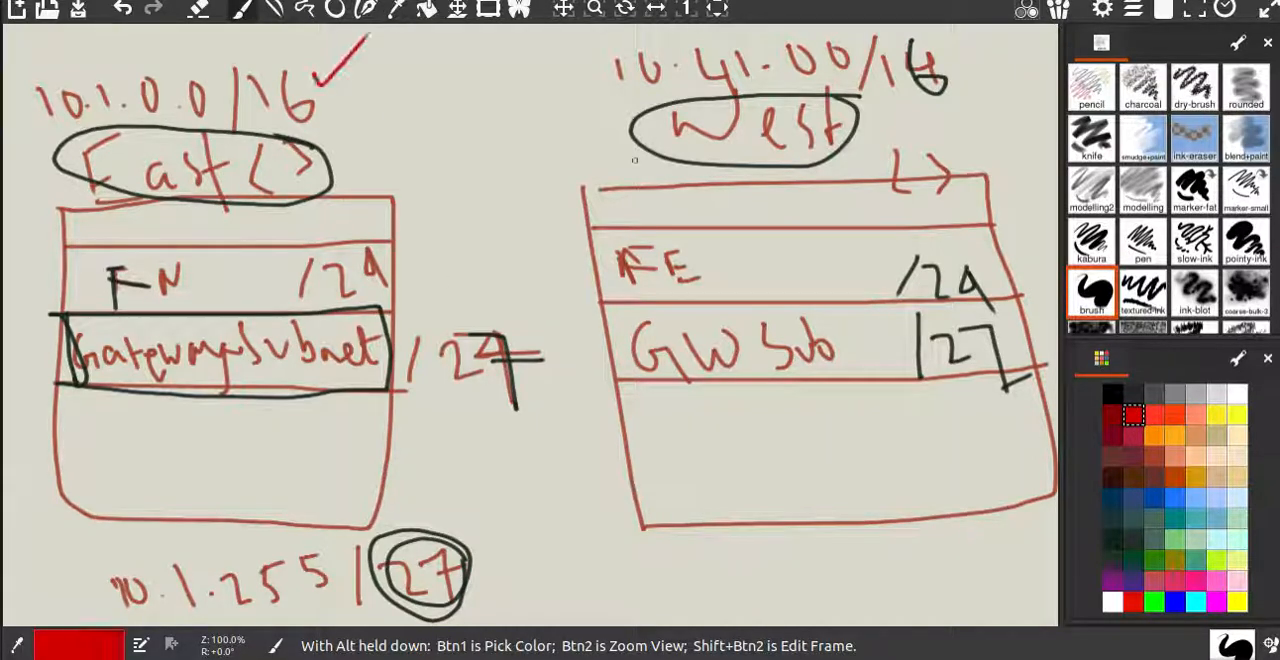
{"action": "left_click_drag", "start_coordinate": [947, 58], "coordinate": [1026, 26]}
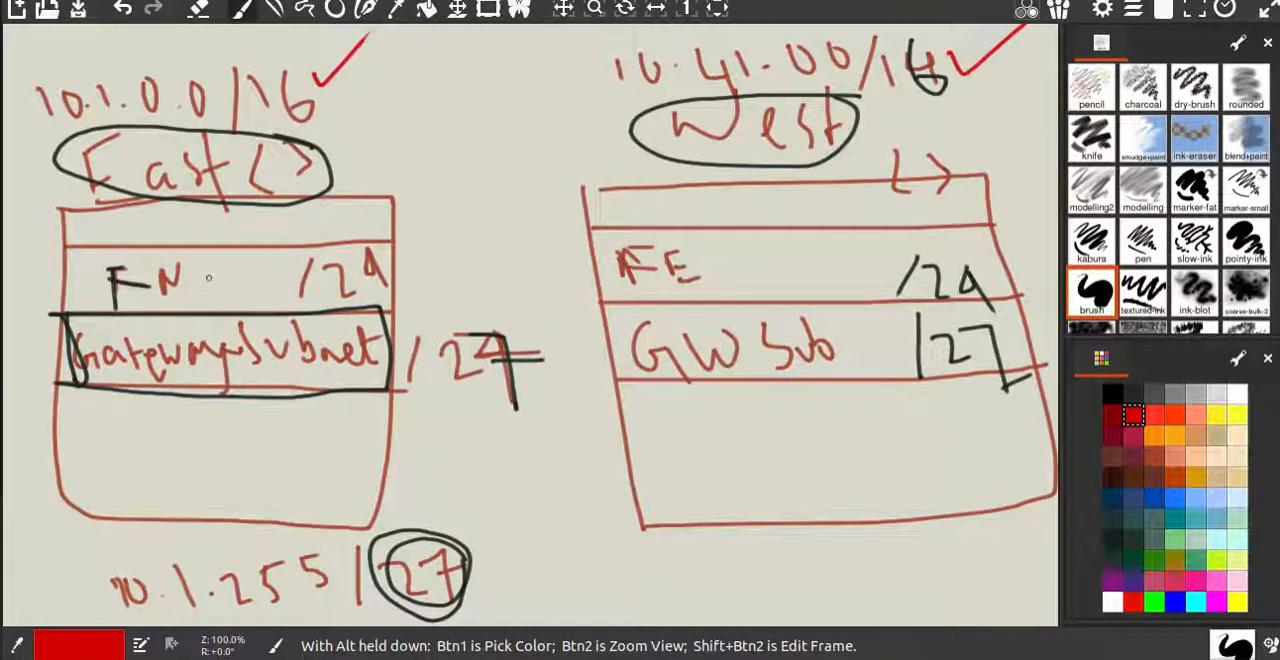
{"action": "left_click_drag", "start_coordinate": [208, 268], "coordinate": [224, 262]}
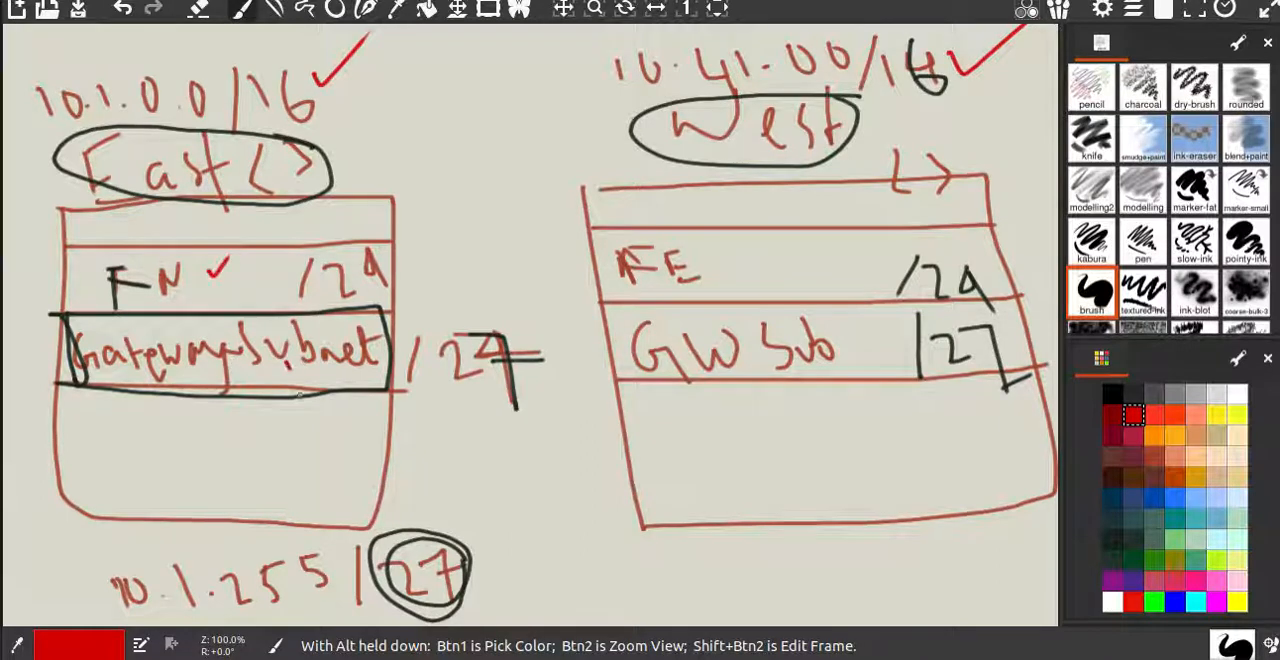
{"action": "left_click_drag", "start_coordinate": [288, 372], "coordinate": [332, 364]}
{"action": "mouse_move", "coordinate": [817, 313]}
{"action": "left_mouse_down"}
{"action": "mouse_move", "coordinate": [614, 324]}
{"action": "mouse_move", "coordinate": [810, 374]}
{"action": "mouse_move", "coordinate": [830, 316]}
{"action": "mouse_move", "coordinate": [612, 312]}
{"action": "left_mouse_up"}
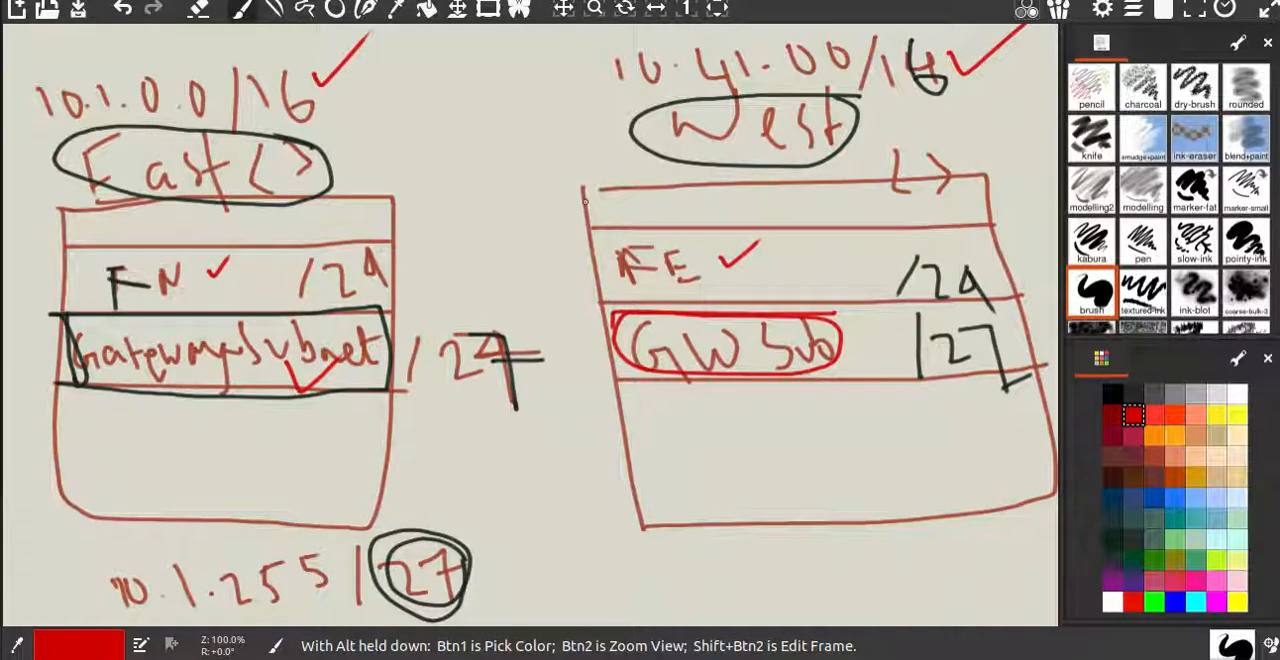
Switch back to the Azure portal, create VNet4 from the review page, and return to the virtual networks list.
{"action": "key", "text": "alt+Tab"}
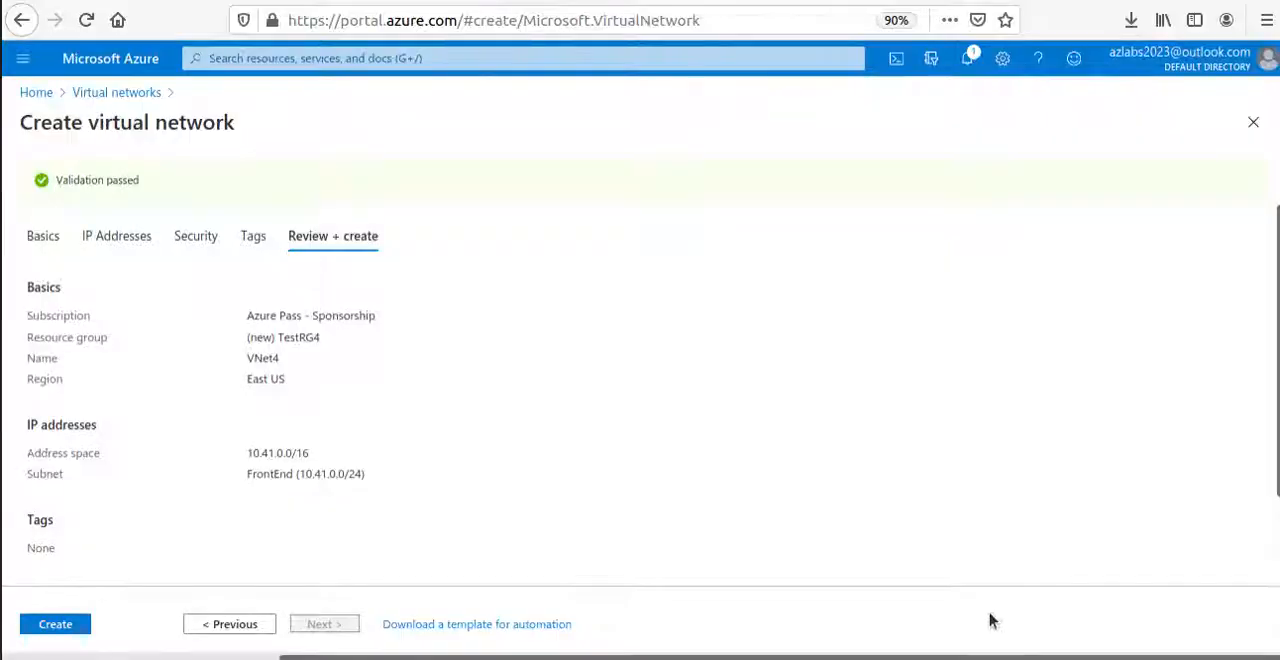
{"action": "left_click", "coordinate": [58, 630]}
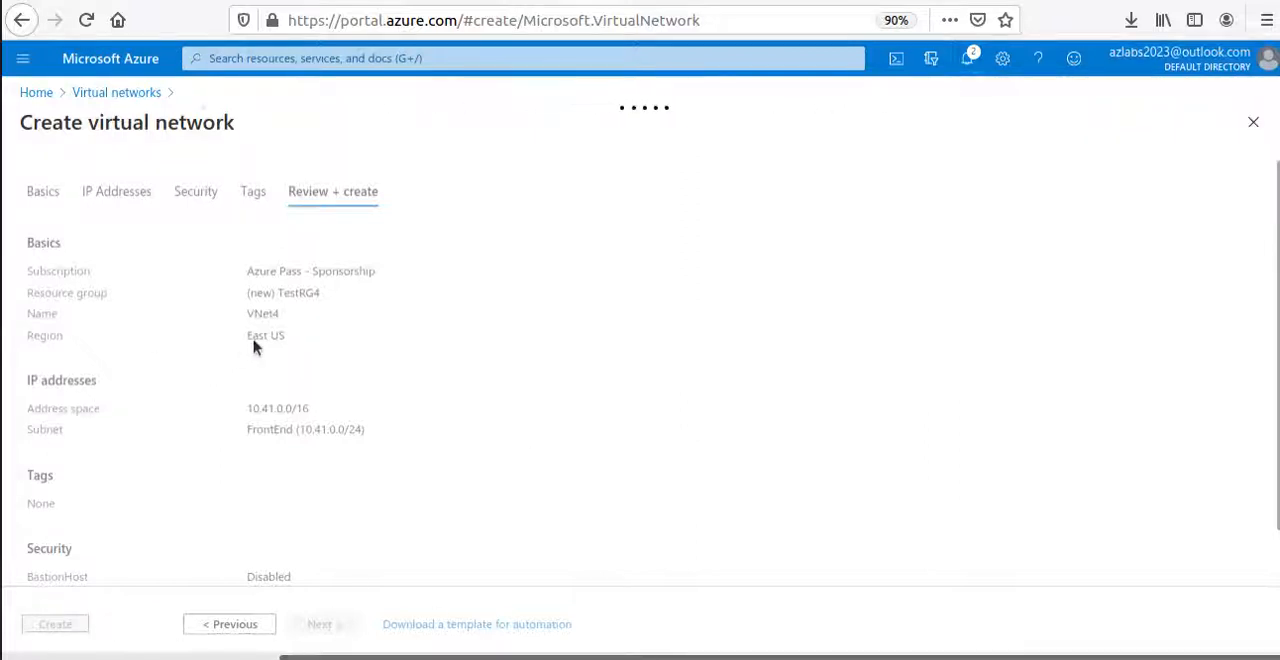
{"action": "left_click", "coordinate": [118, 93]}
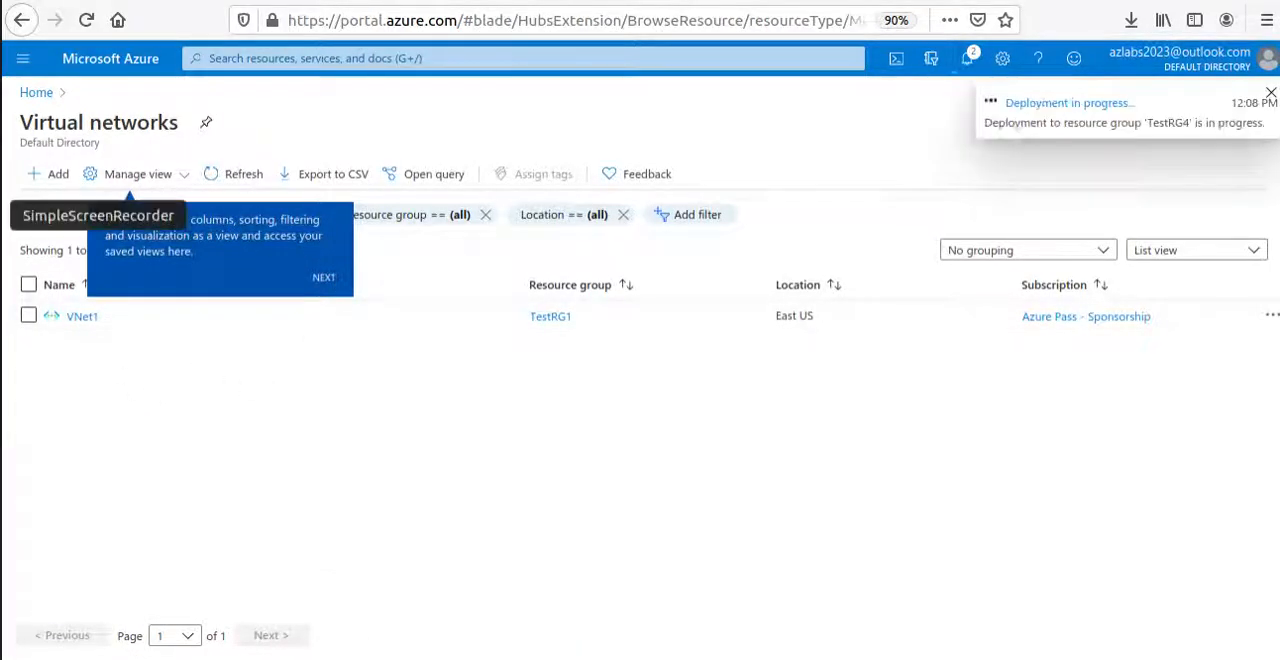
{"action": "left_click", "coordinate": [1, 215]}
{"action": "left_click", "coordinate": [880, 20]}
{"action": "left_click", "coordinate": [880, 20]}
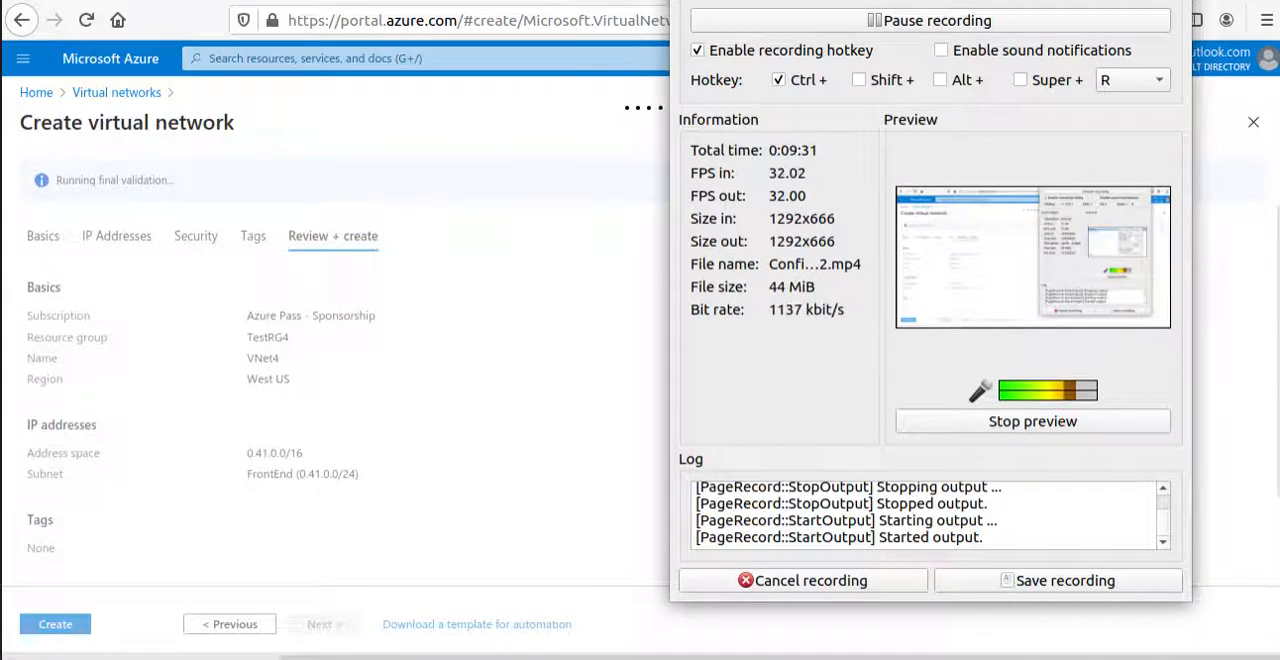
{"action": "left_click", "coordinate": [1104, 1]}
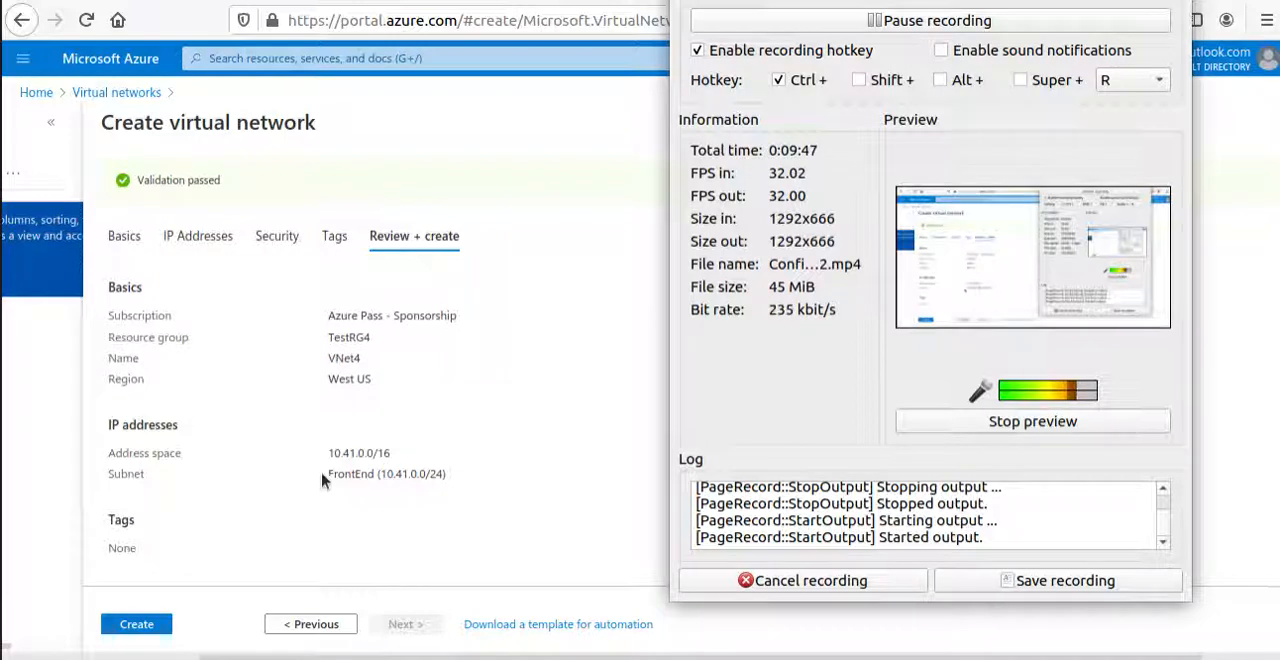
Check the FrontEnd subnet in the review summary, create VNet4 in West US, and return to the virtual networks list.
{"action": "left_click_drag", "start_coordinate": [322, 481], "coordinate": [473, 478]}
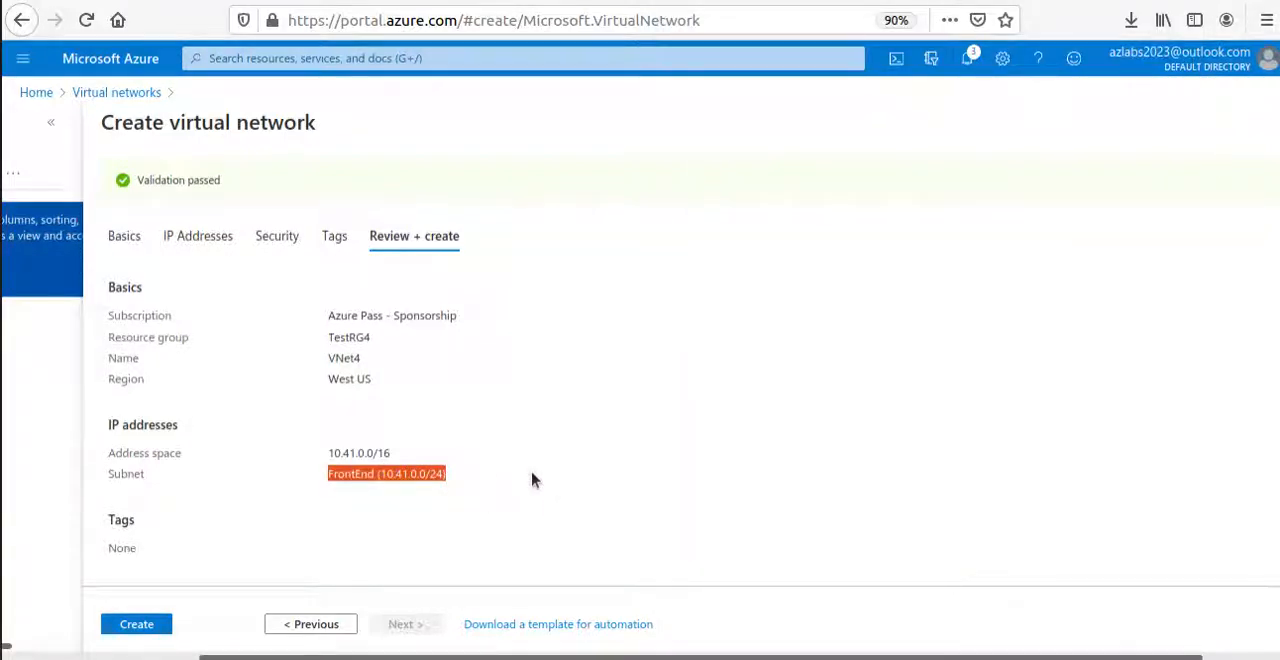
{"action": "left_click", "coordinate": [147, 632]}
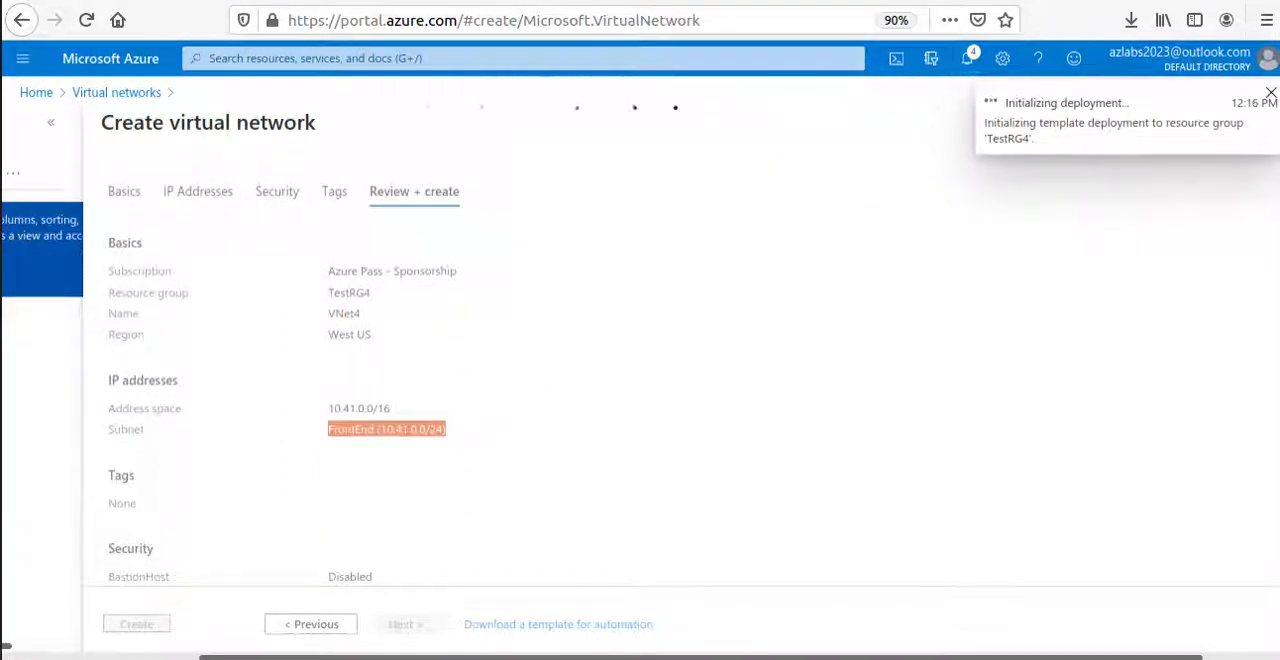
{"action": "left_click", "coordinate": [117, 92]}
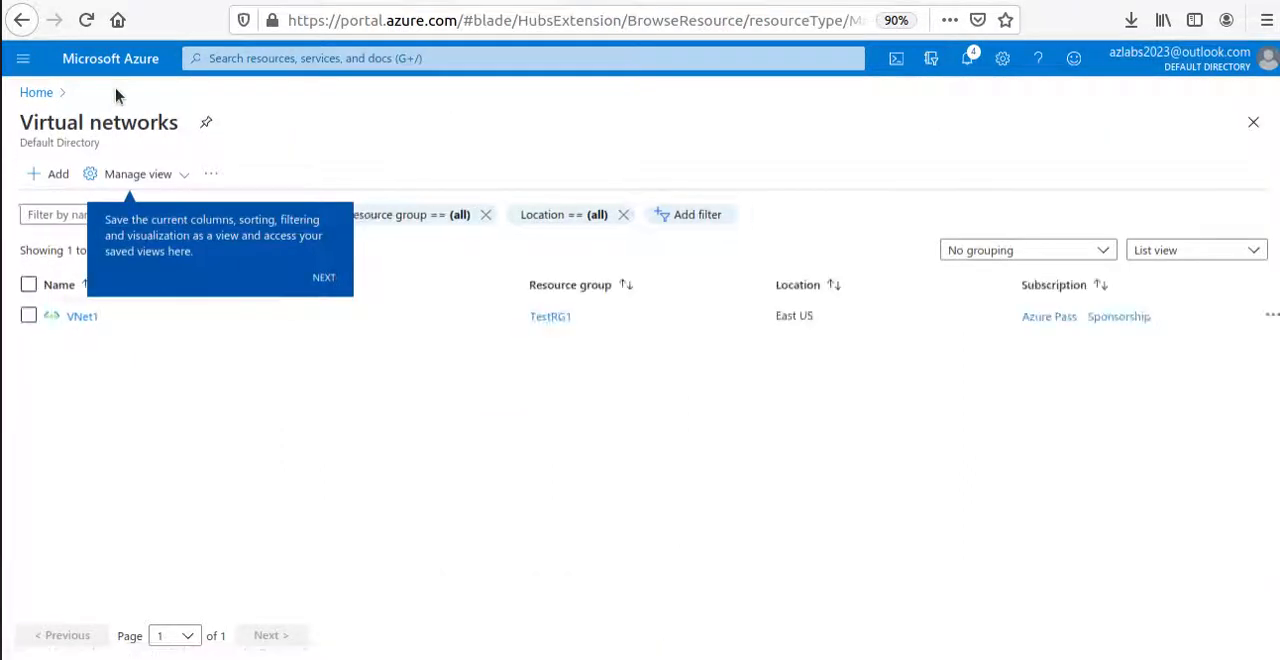
Dismiss the tips over the virtual networks list and open VNet1.
{"action": "left_click", "coordinate": [322, 278]}
{"action": "left_click", "coordinate": [1250, 352]}
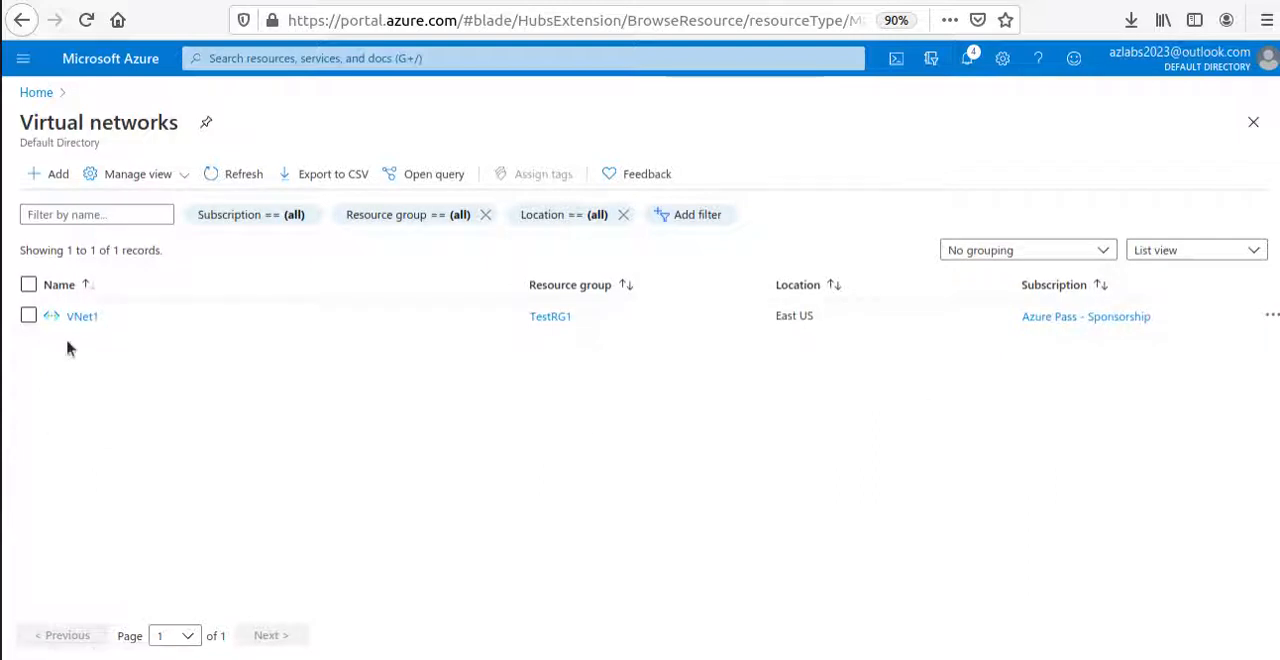
{"action": "left_click", "coordinate": [80, 317]}
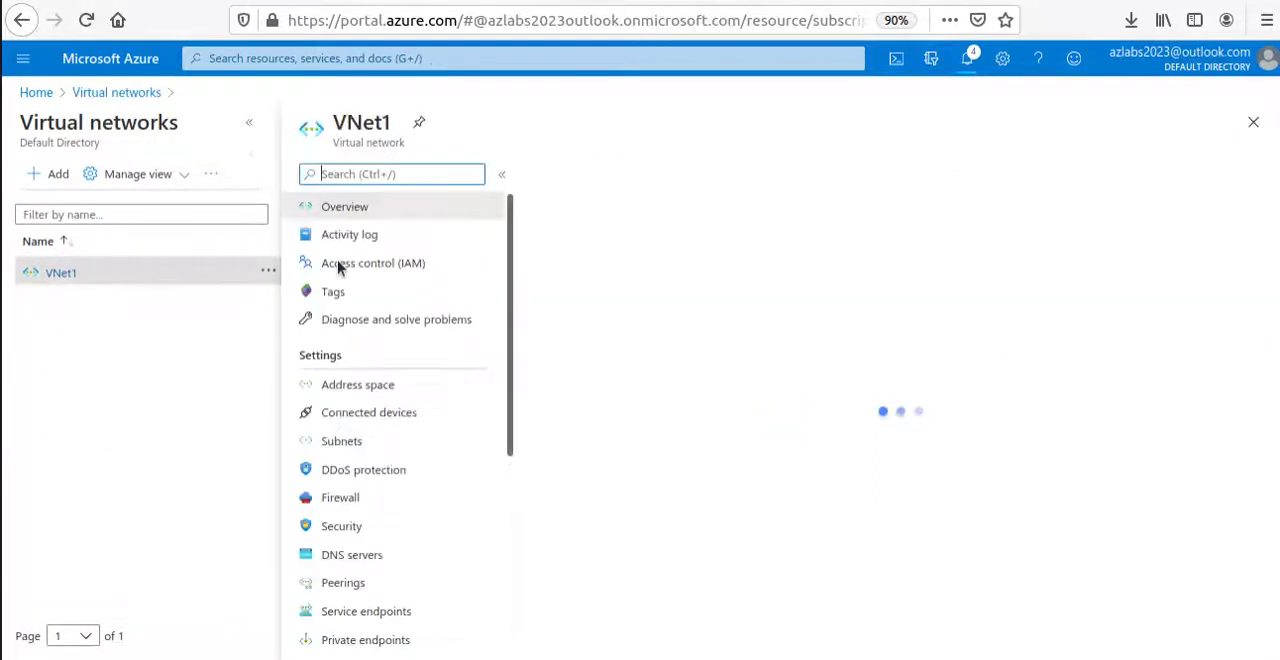
Go to the deployed VNet4 resource and open its subnet list.
{"action": "left_click", "coordinate": [391, 447]}
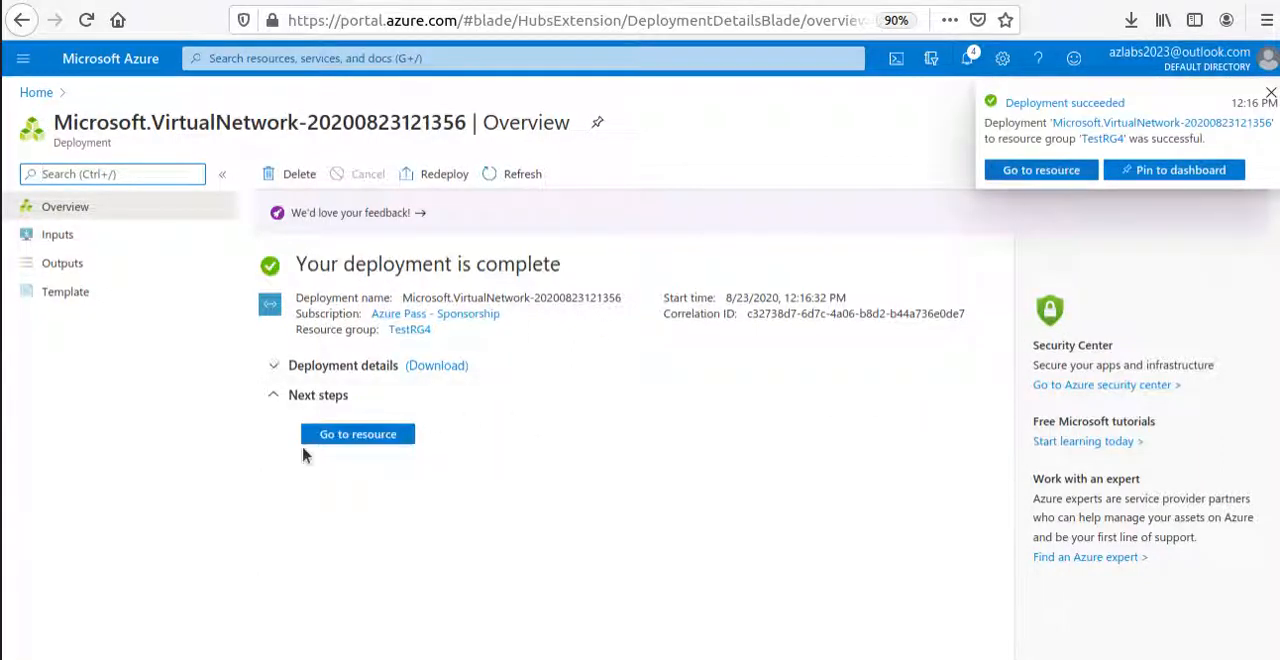
{"action": "left_click", "coordinate": [350, 434]}
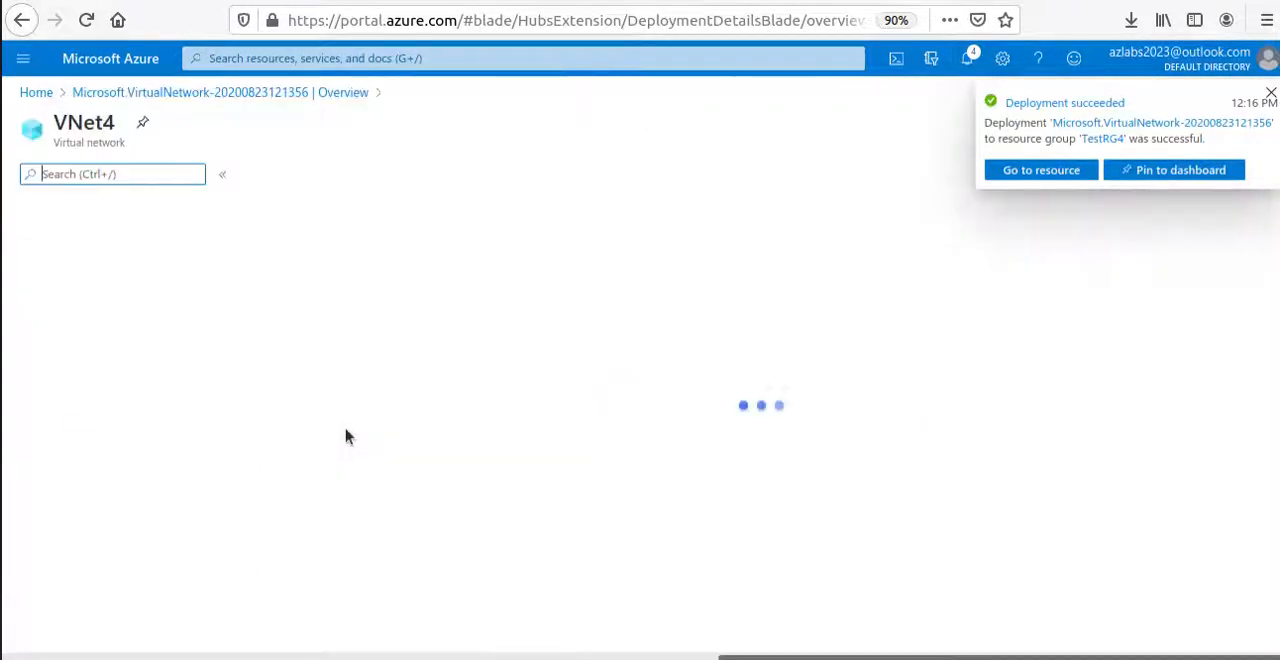
{"action": "double_click", "coordinate": [88, 122]}
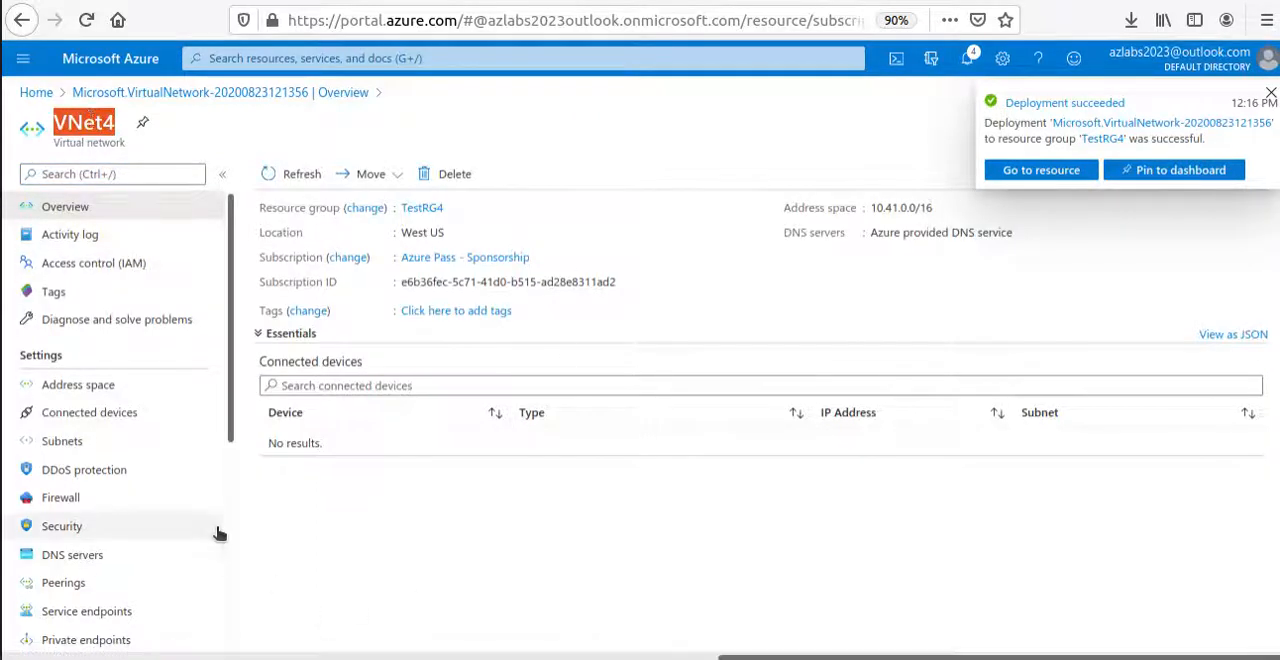
{"action": "left_click", "coordinate": [64, 441]}
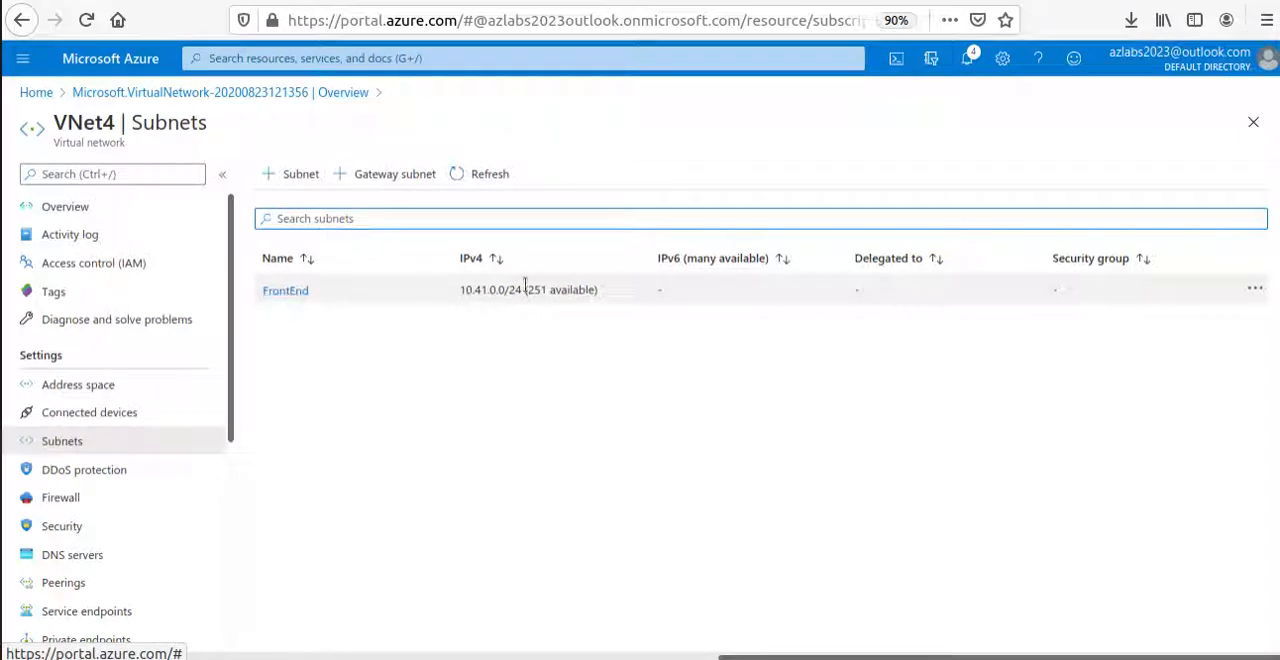
Start adding a gateway subnet to VNet4, and copy VNet4's GatewaySubnet address range from the Microsoft Docs page.
{"action": "left_click", "coordinate": [386, 181]}
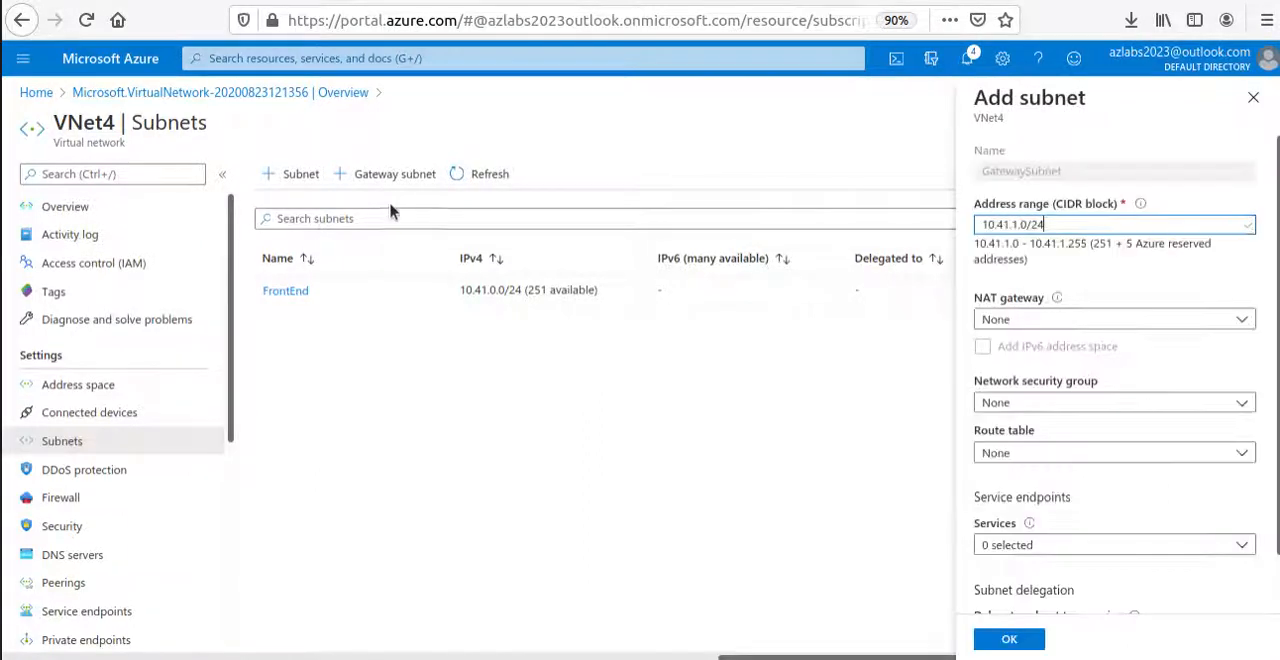
{"action": "left_click_drag", "start_coordinate": [990, 178], "coordinate": [1140, 170]}
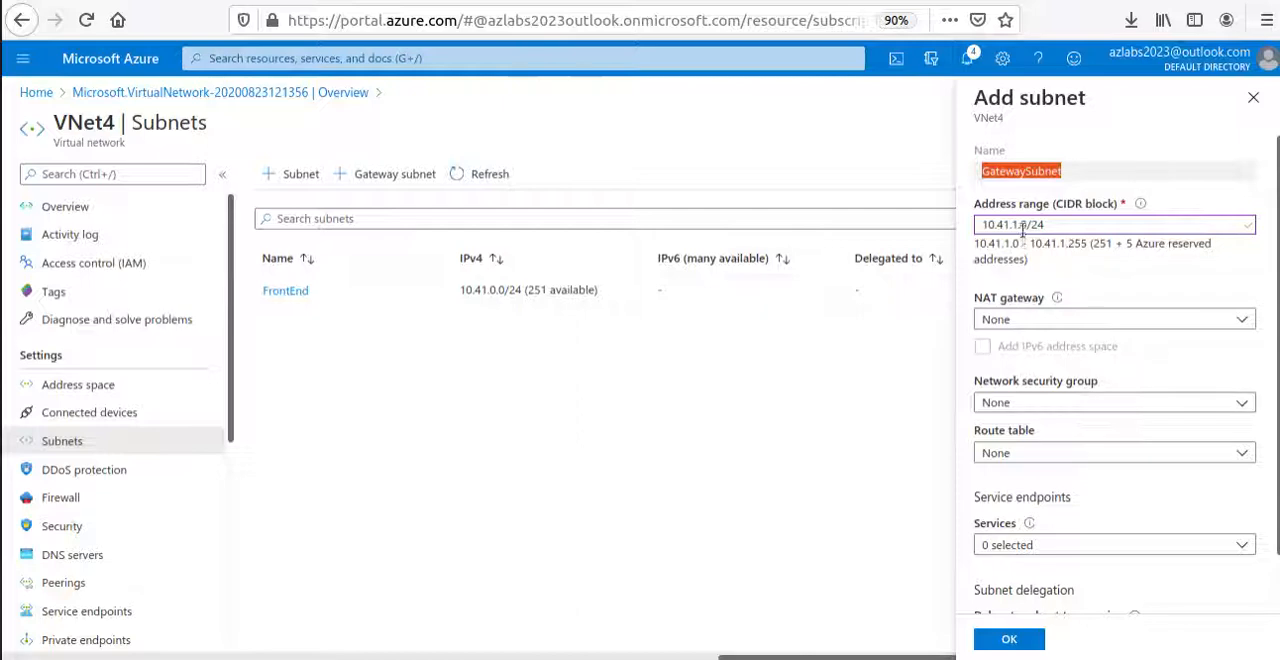
{"action": "left_click", "coordinate": [344, 1]}
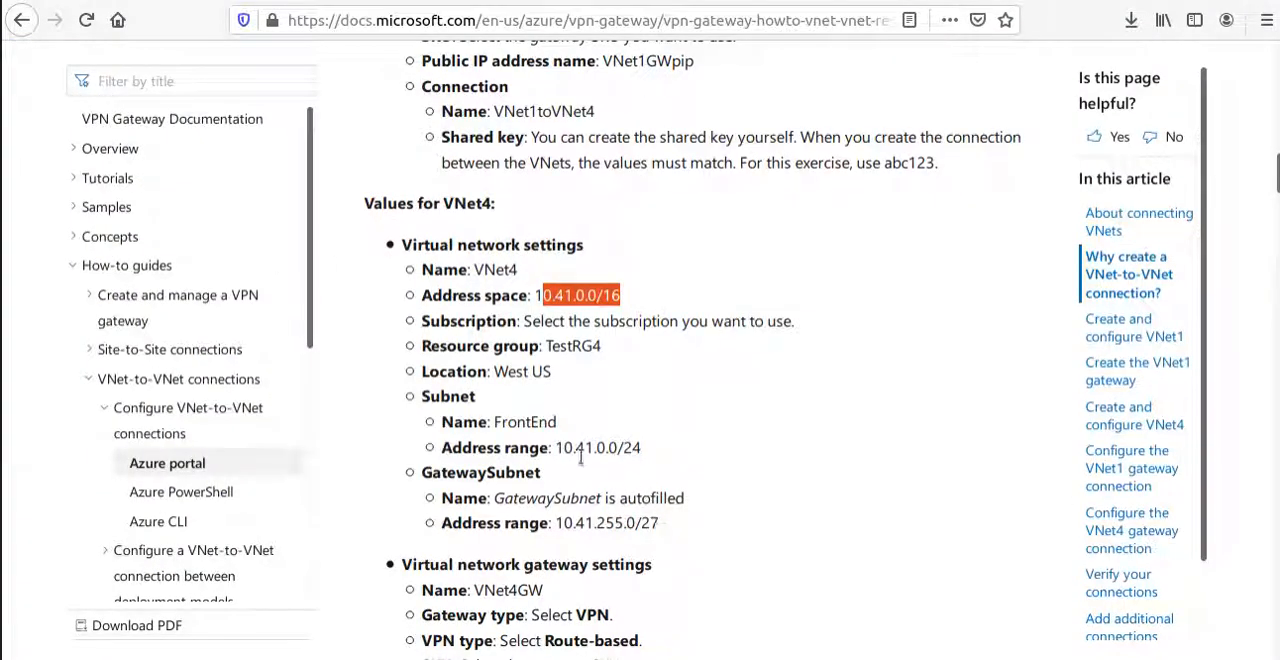
{"action": "left_click_drag", "start_coordinate": [561, 523], "coordinate": [658, 523]}
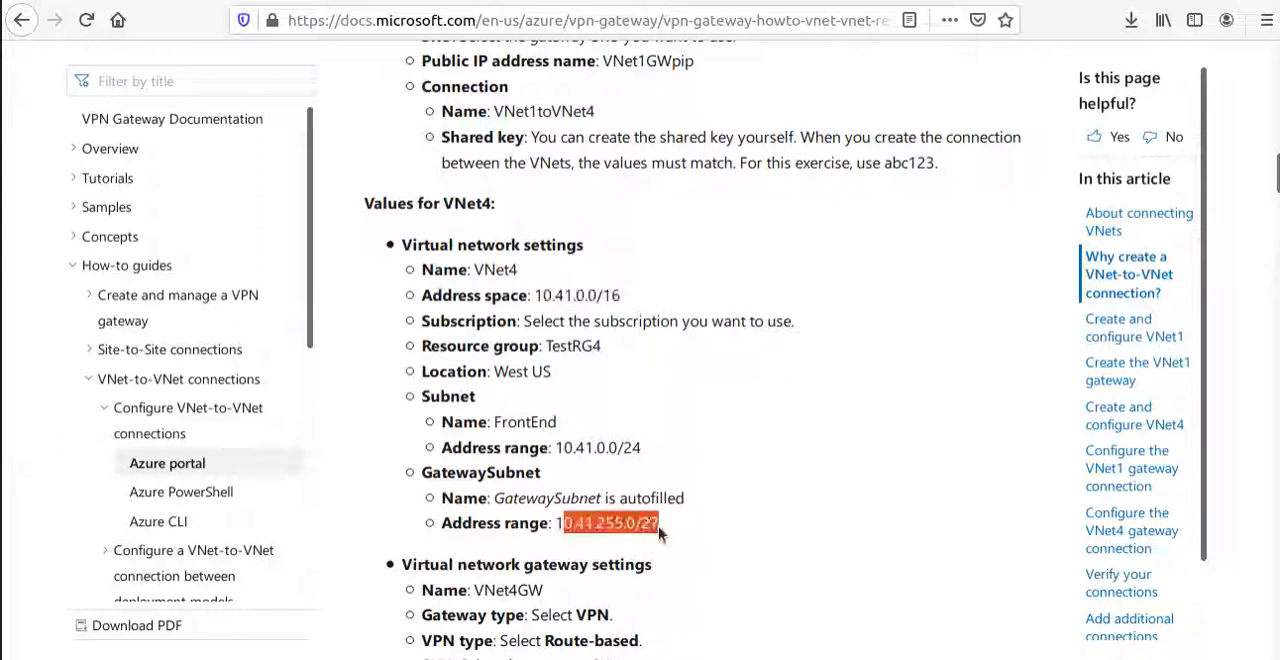
{"action": "right_click", "coordinate": [655, 524]}
{"action": "left_click", "coordinate": [696, 383]}
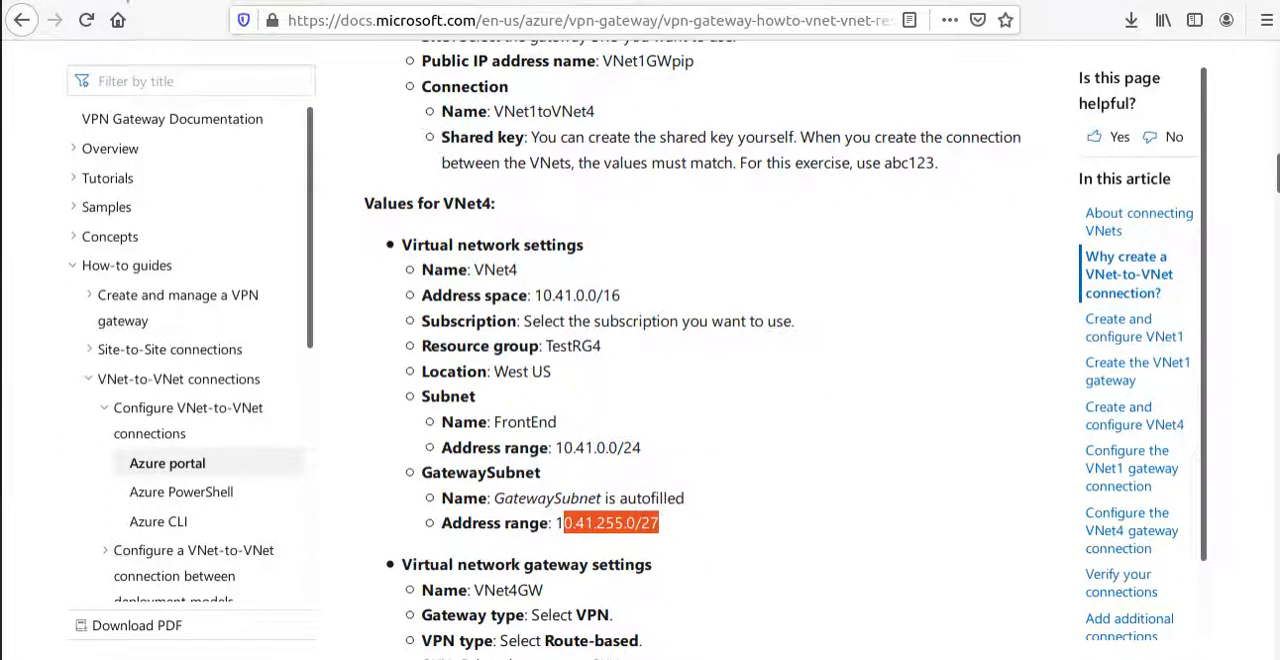
Back in the Azure portal, add VNet4's gateway subnet with the address range 10.41.255.0/27 and refresh the subnet list.
{"action": "left_click", "coordinate": [560, 1]}
{"action": "left_click_drag", "start_coordinate": [1062, 225], "coordinate": [916, 204]}
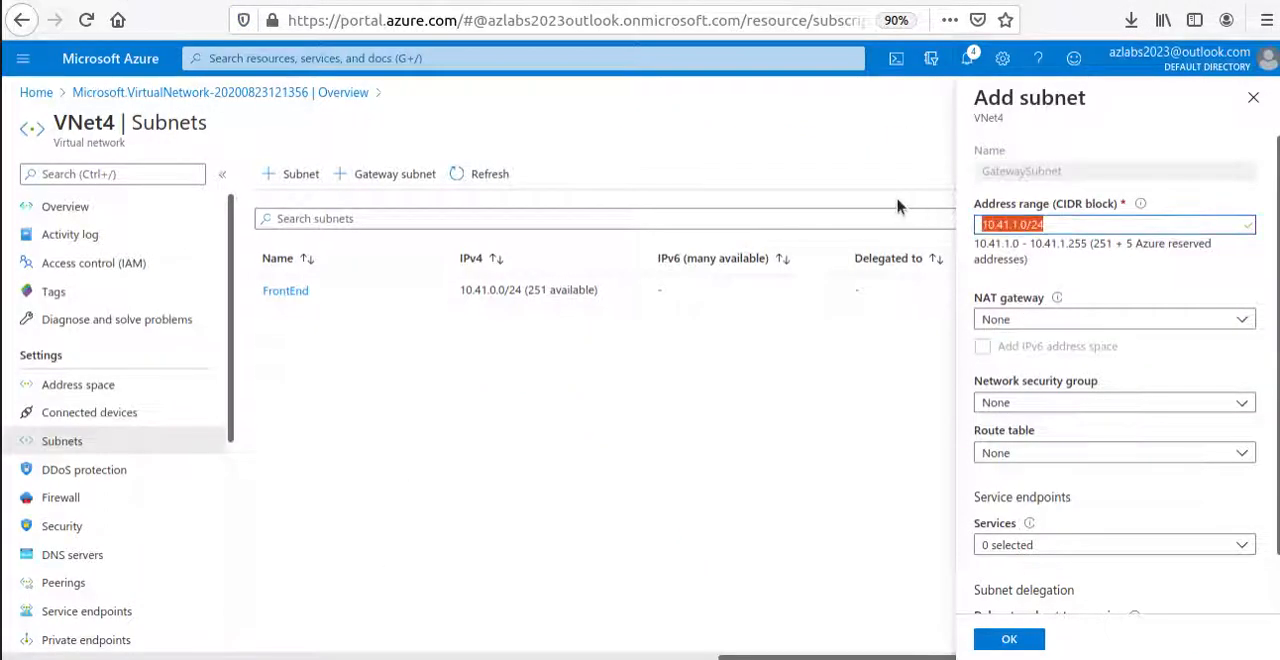
{"action": "key", "text": "ctrl+v"}
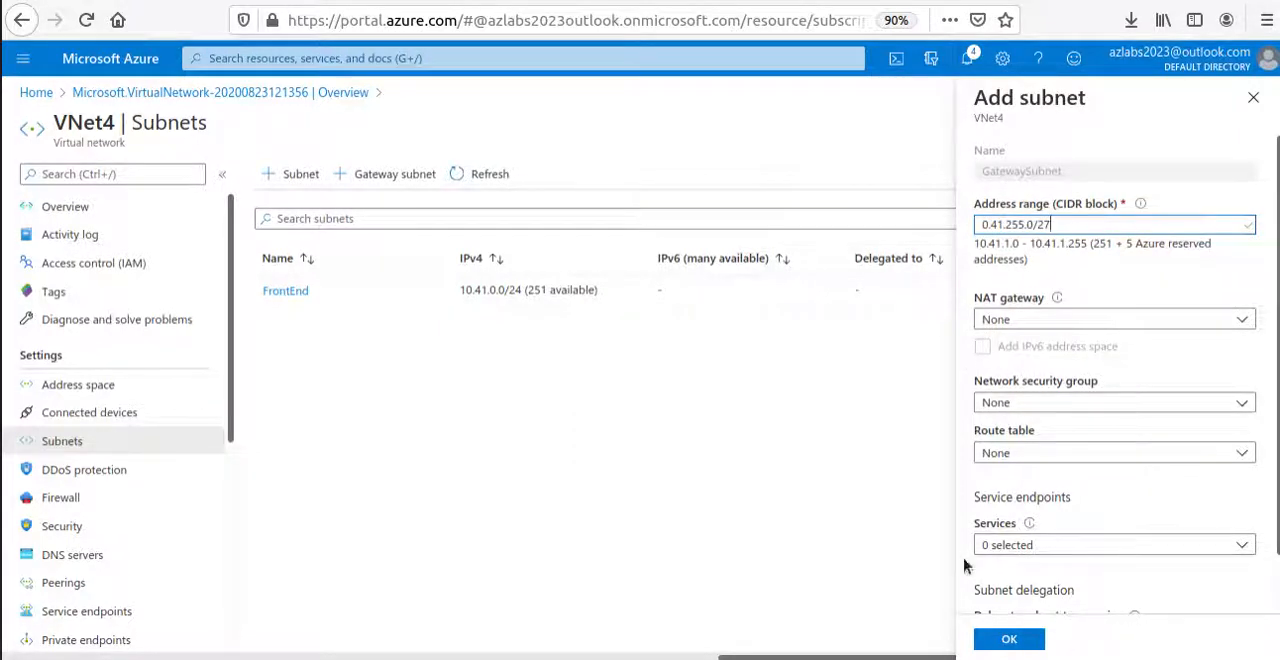
{"action": "scroll", "coordinate": [1094, 487], "scroll_direction": "down", "scroll_amount": 1}
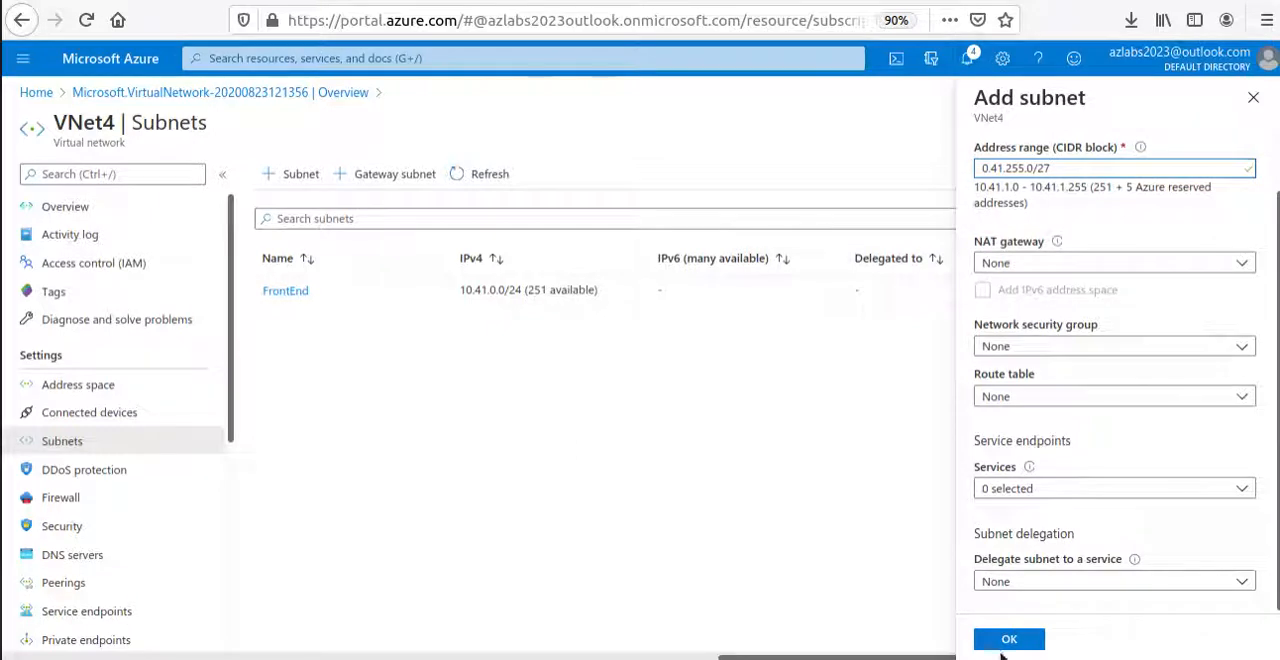
{"action": "left_click", "coordinate": [1009, 640]}
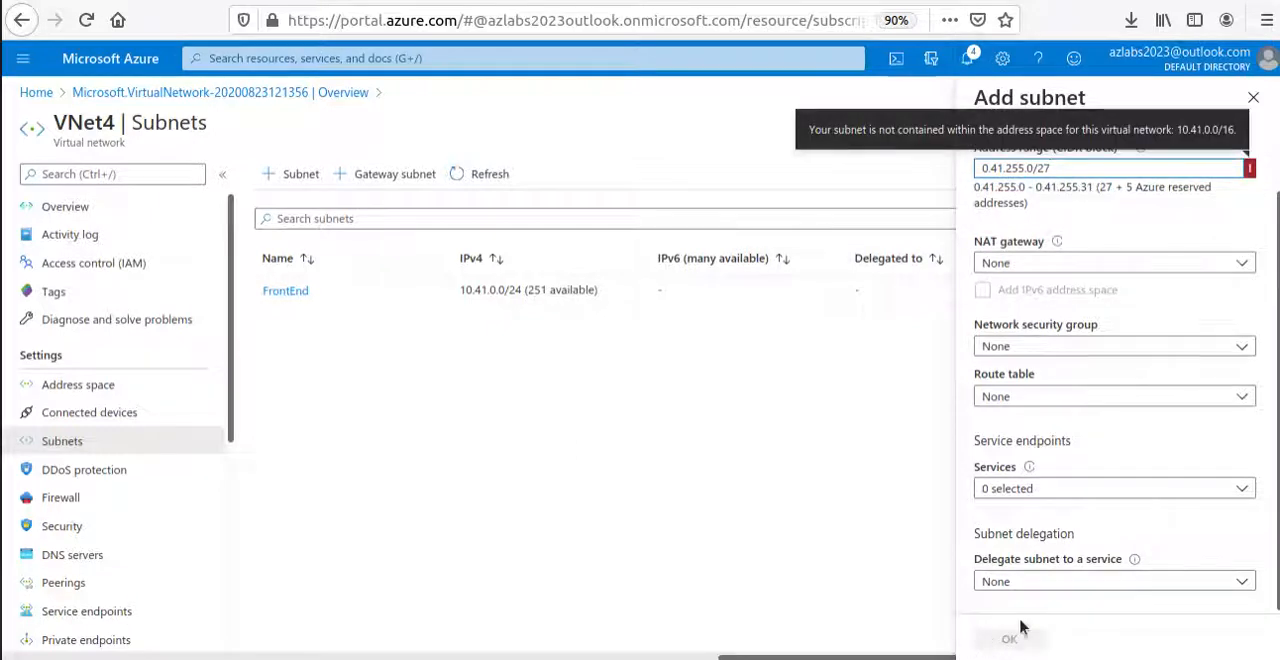
{"action": "left_click", "coordinate": [985, 168]}
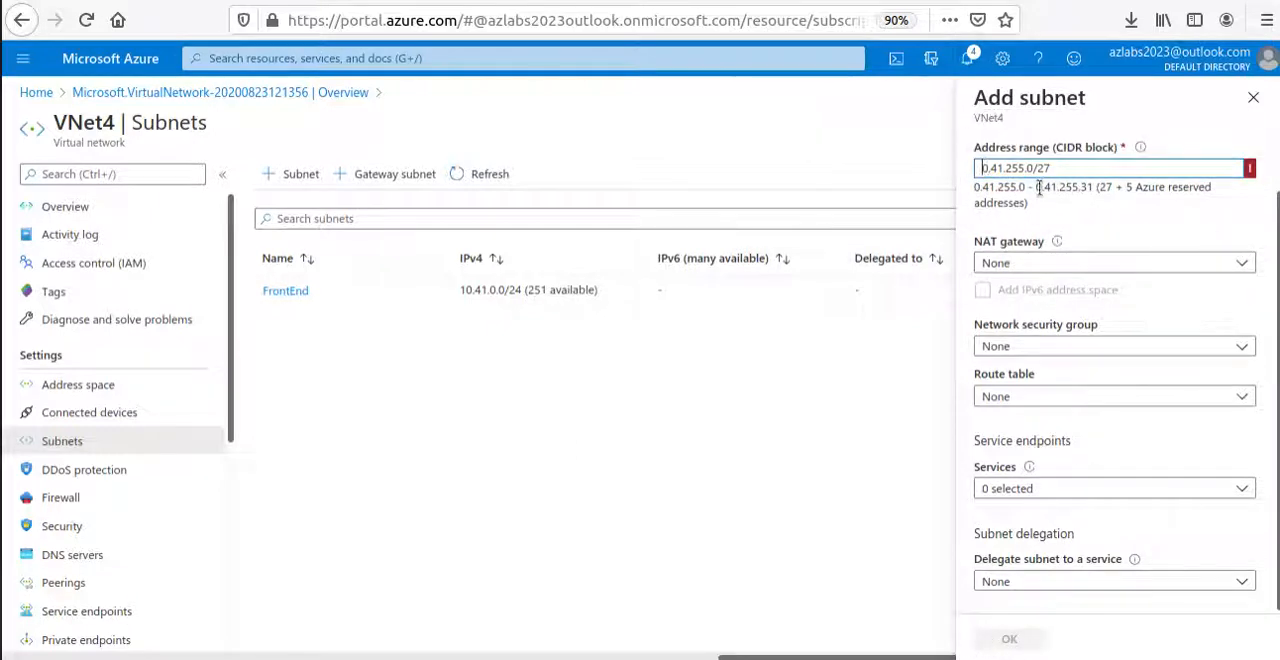
{"action": "type", "text": "1"}
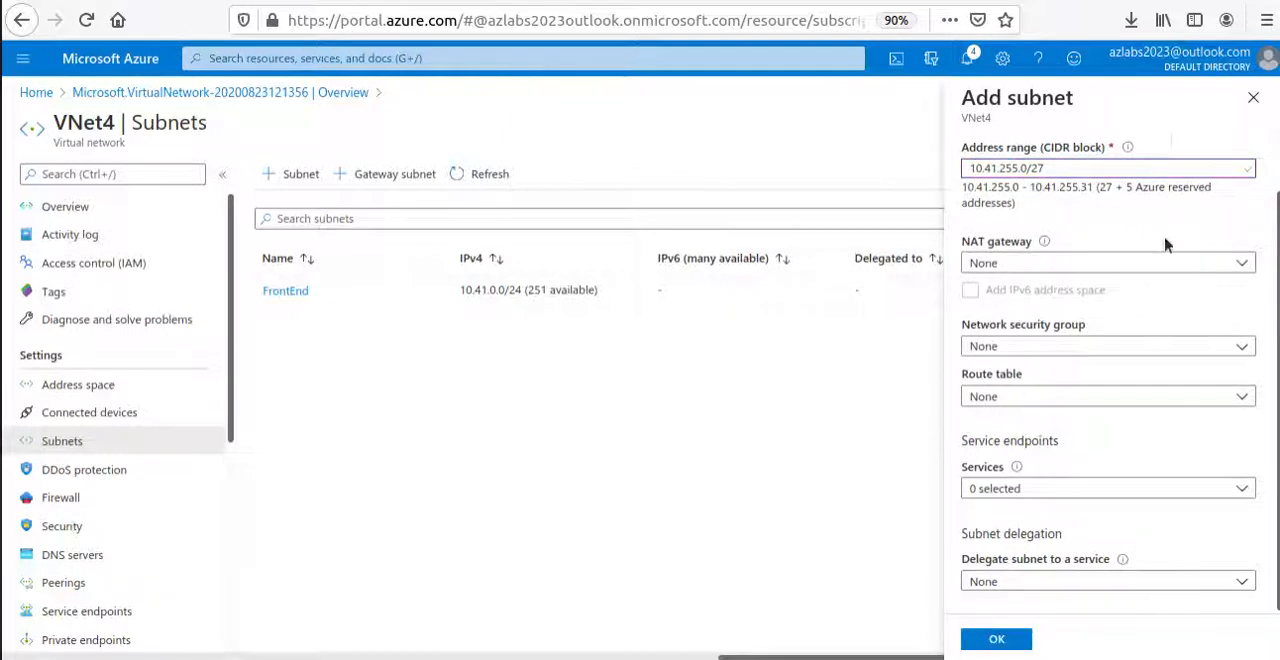
{"action": "left_click", "coordinate": [997, 639]}
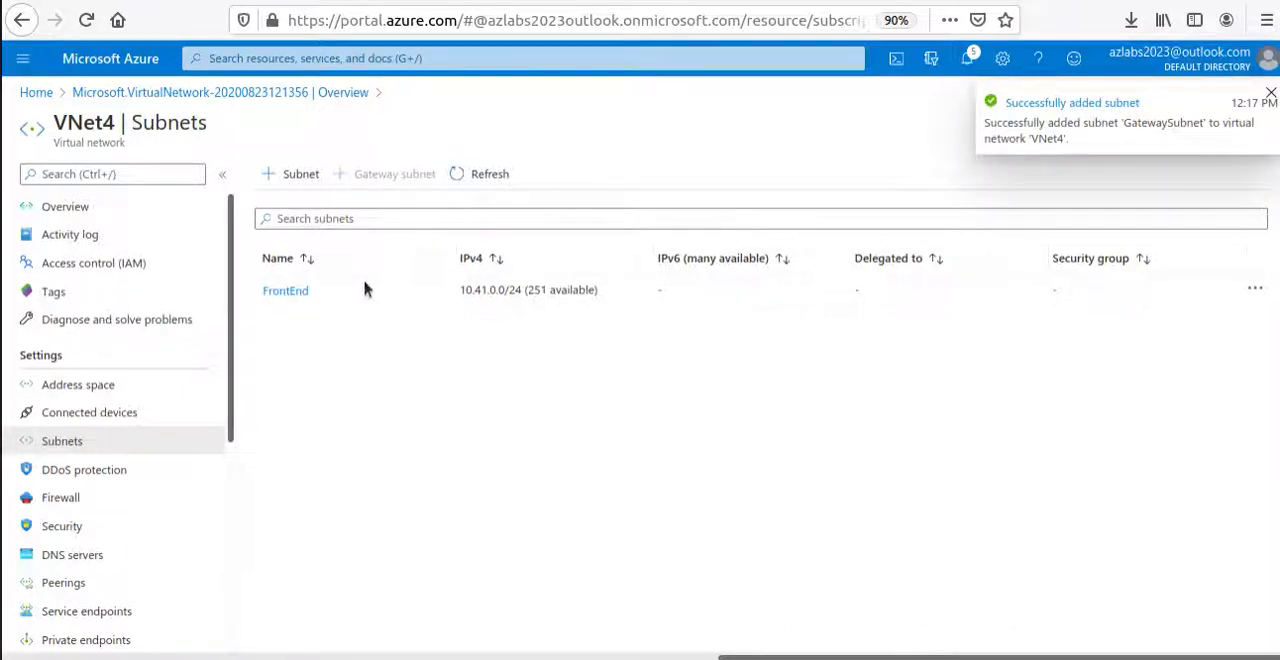
{"action": "left_click", "coordinate": [490, 175]}
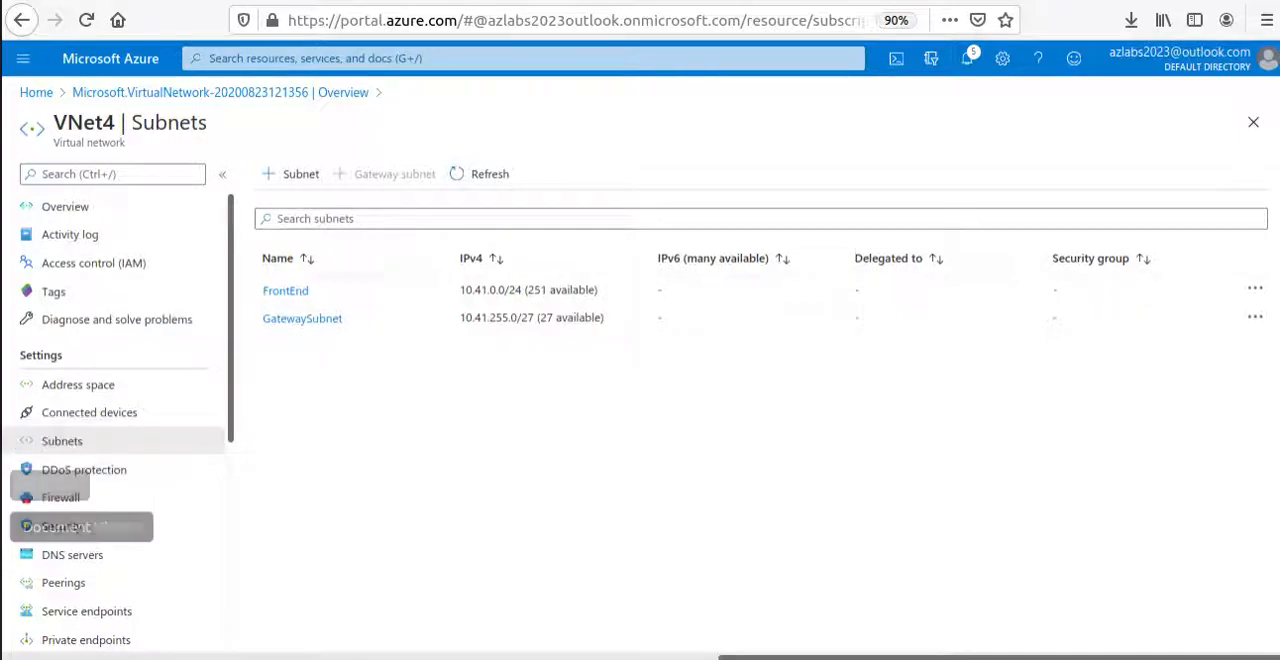
Switch to MyPaint and, in brown, write and circle "VPN GW" under East's gateway subnet, linking it to both gateway subnets.
{"action": "left_click", "coordinate": [6, 486]}
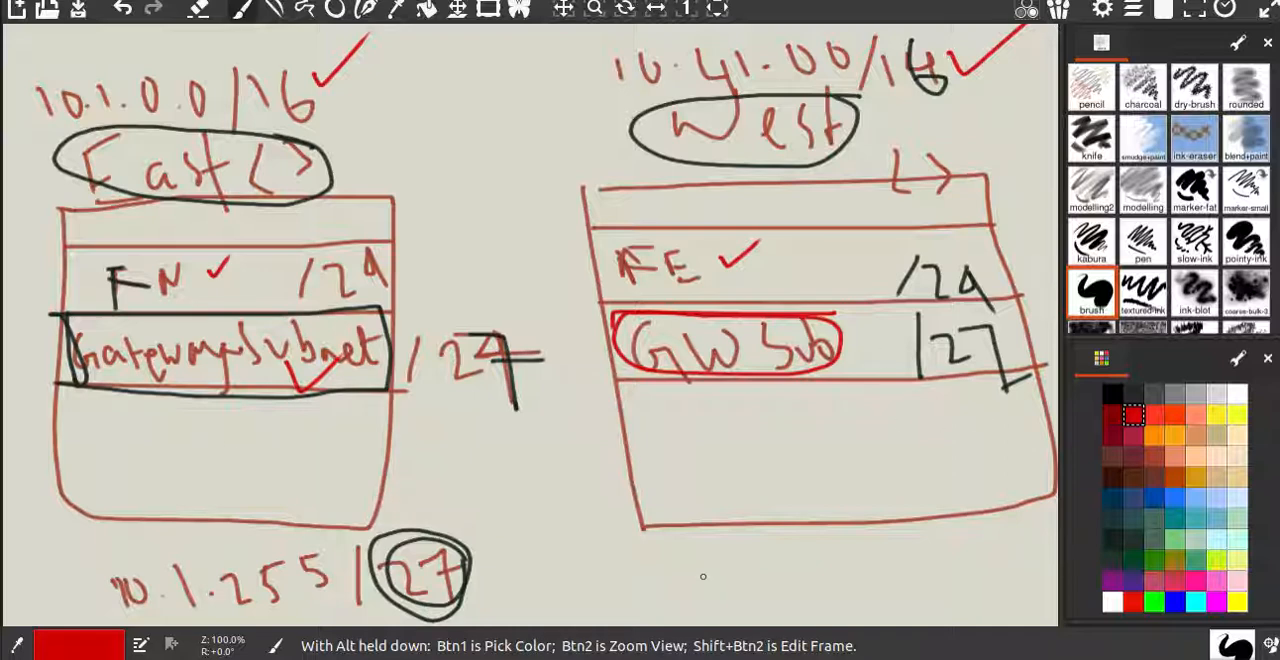
{"action": "left_click", "coordinate": [1133, 477]}
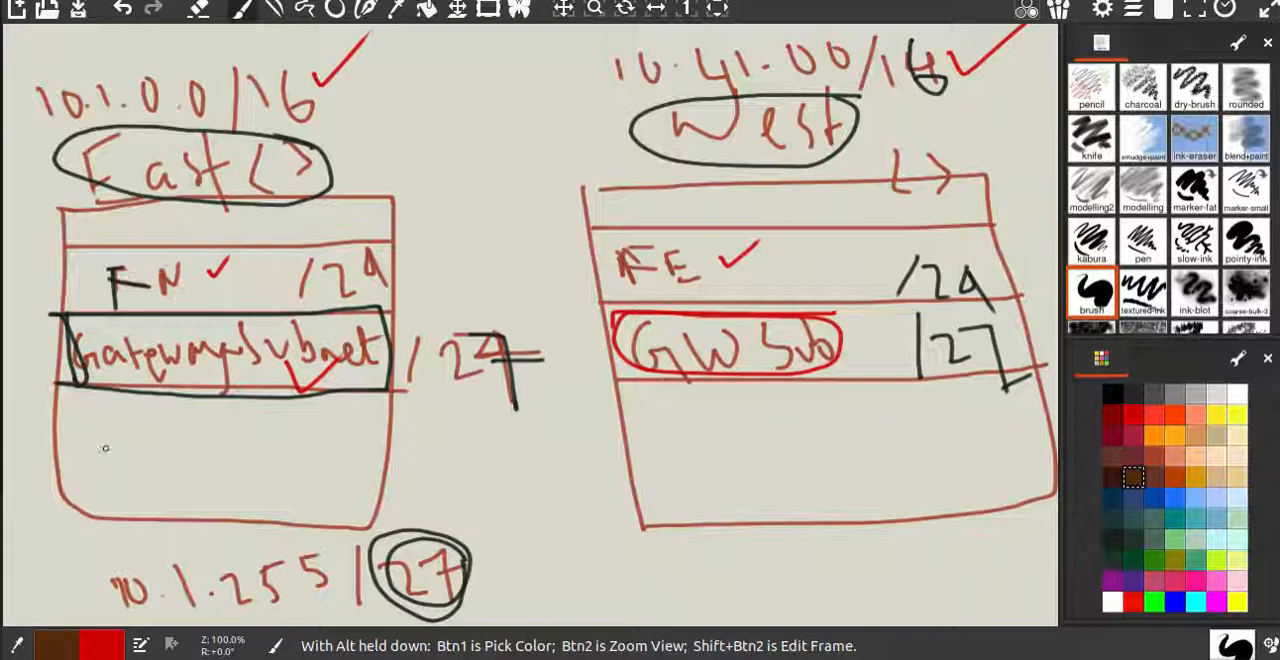
{"action": "mouse_move", "coordinate": [91, 447]}
{"action": "left_mouse_down"}
{"action": "mouse_move", "coordinate": [188, 424]}
{"action": "mouse_move", "coordinate": [252, 441]}
{"action": "mouse_move", "coordinate": [294, 432]}
{"action": "mouse_move", "coordinate": [78, 410]}
{"action": "mouse_move", "coordinate": [324, 446]}
{"action": "mouse_move", "coordinate": [288, 424]}
{"action": "mouse_move", "coordinate": [288, 366]}
{"action": "left_mouse_up"}
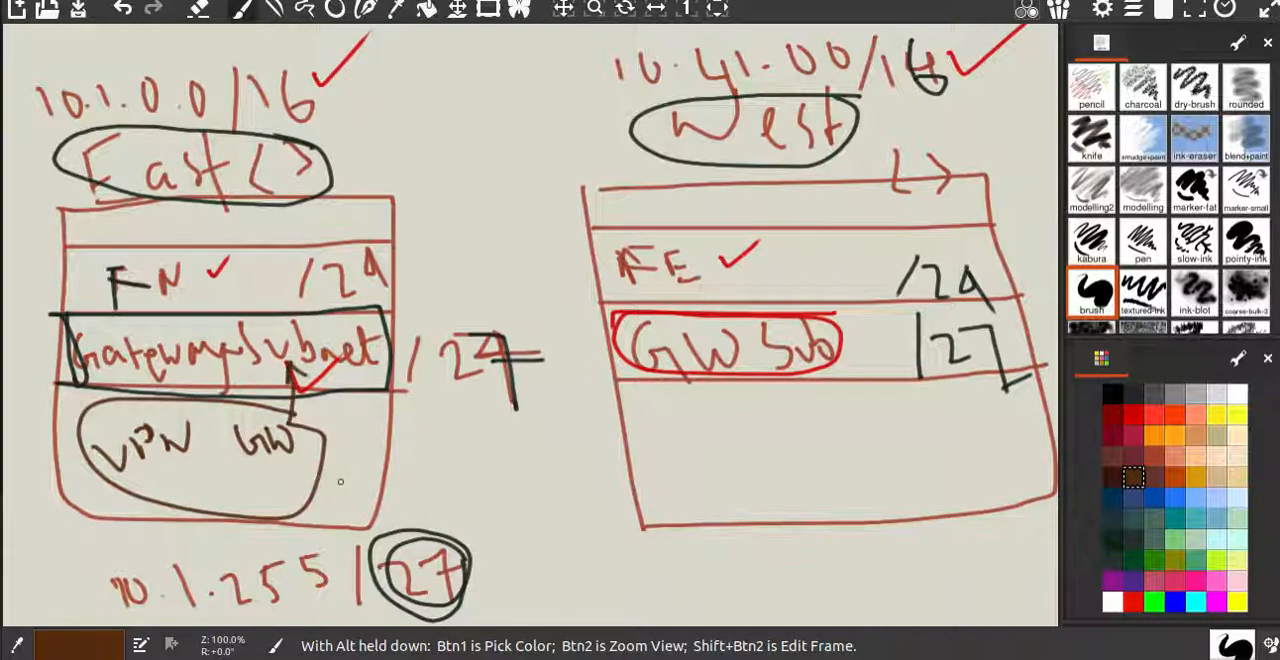
{"action": "mouse_move", "coordinate": [312, 477]}
{"action": "left_mouse_down"}
{"action": "mouse_move", "coordinate": [465, 468]}
{"action": "mouse_move", "coordinate": [722, 332]}
{"action": "mouse_move", "coordinate": [705, 345]}
{"action": "left_mouse_up"}
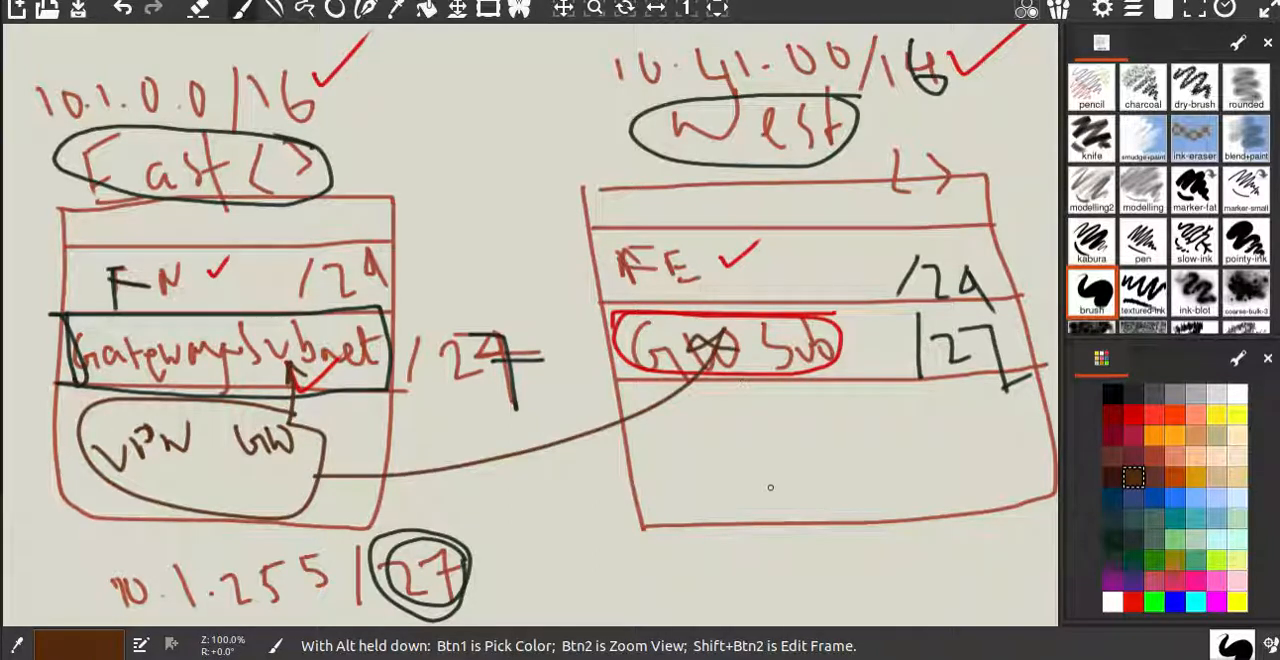
Switch back to the Azure portal, search for "virtual netw" from the home page and open Virtual network gateways.
{"action": "key", "text": "alt+Tab"}
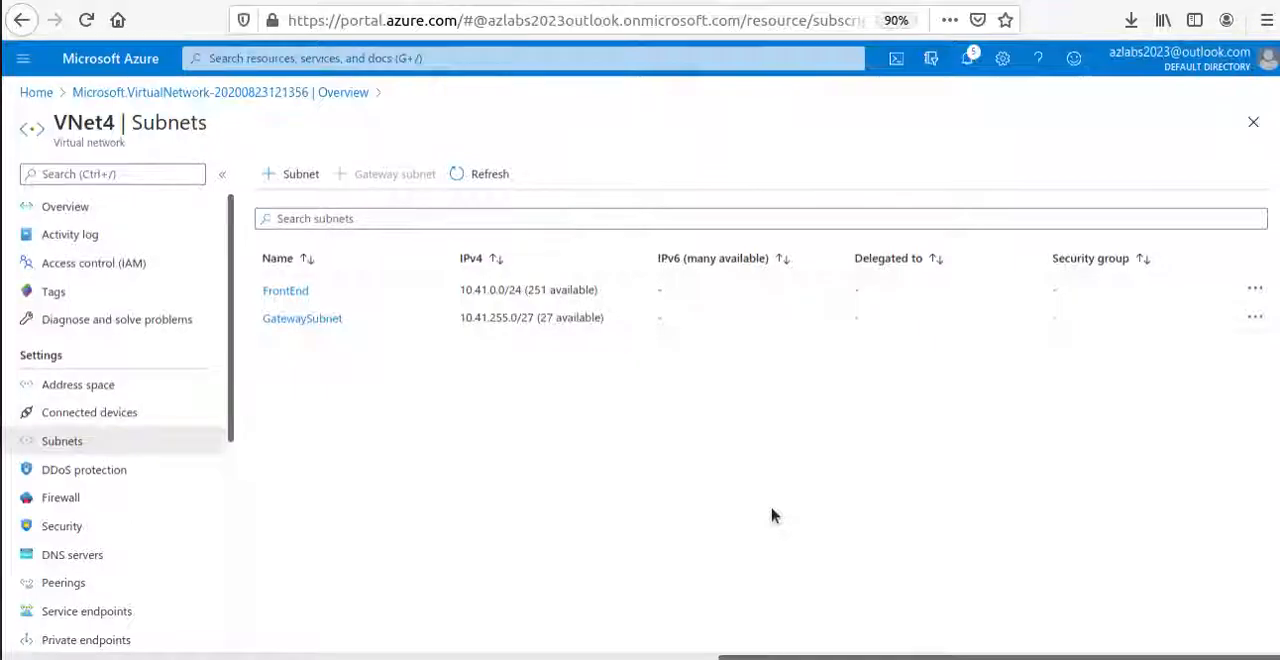
{"action": "left_click", "coordinate": [36, 92]}
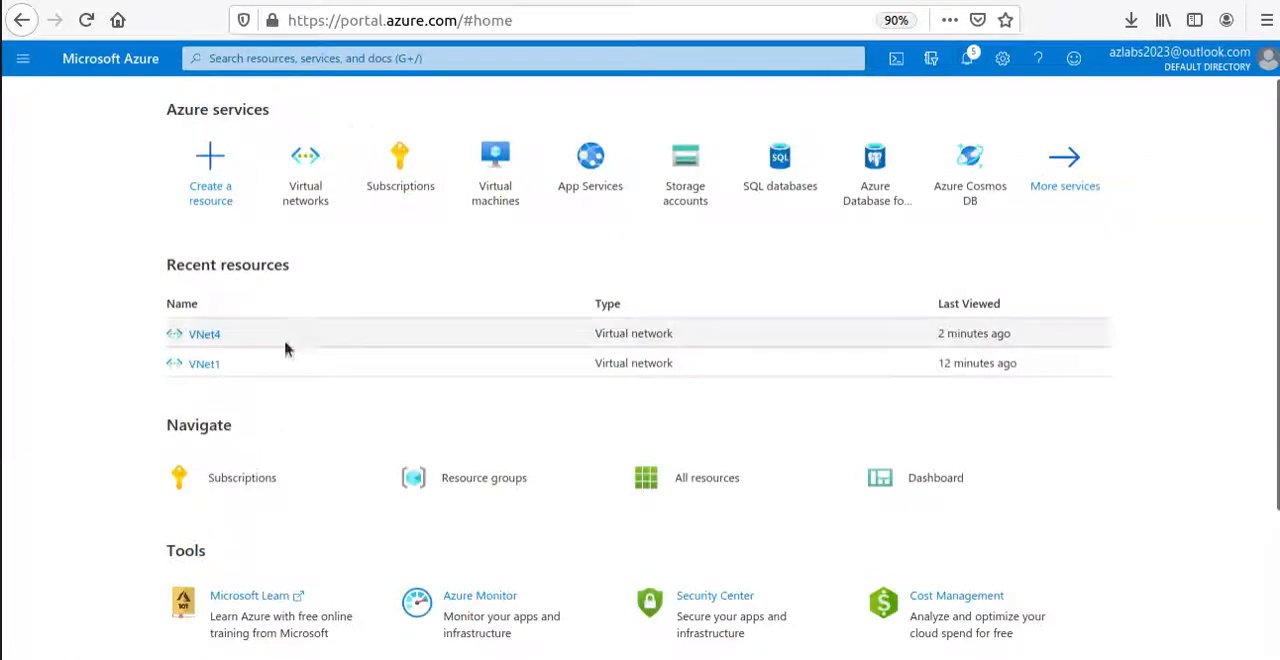
{"action": "left_click", "coordinate": [290, 58]}
{"action": "type", "text": "v"}
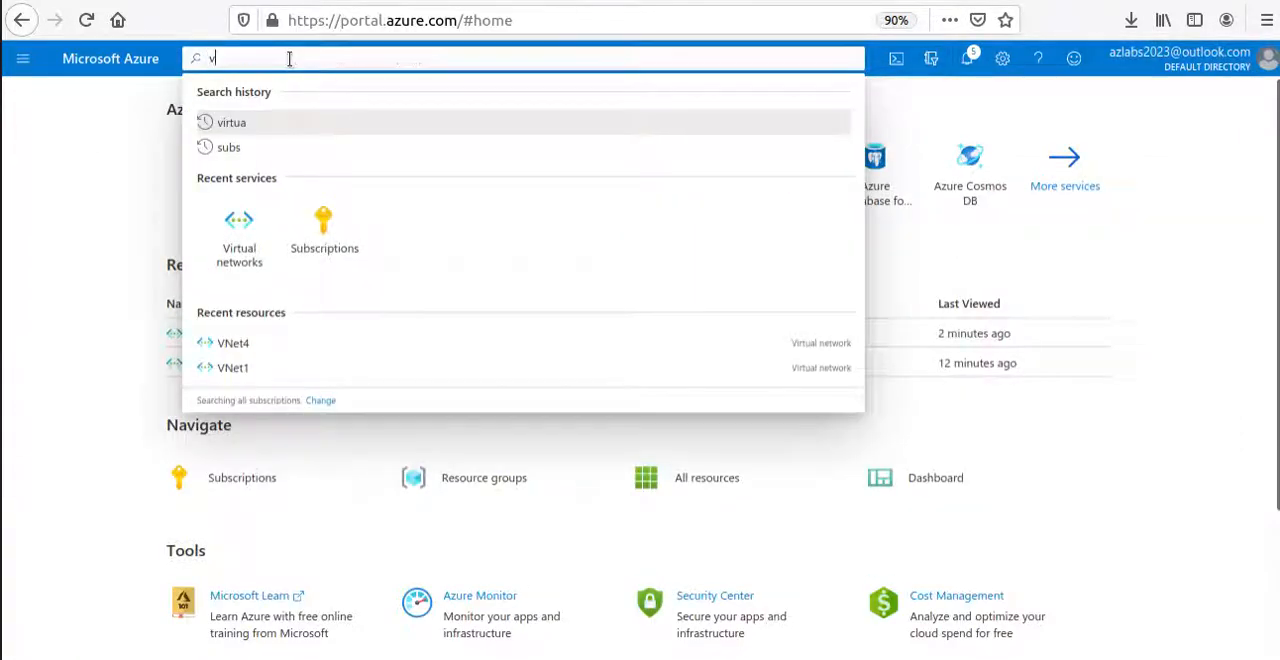
{"action": "type", "text": "irtu"}
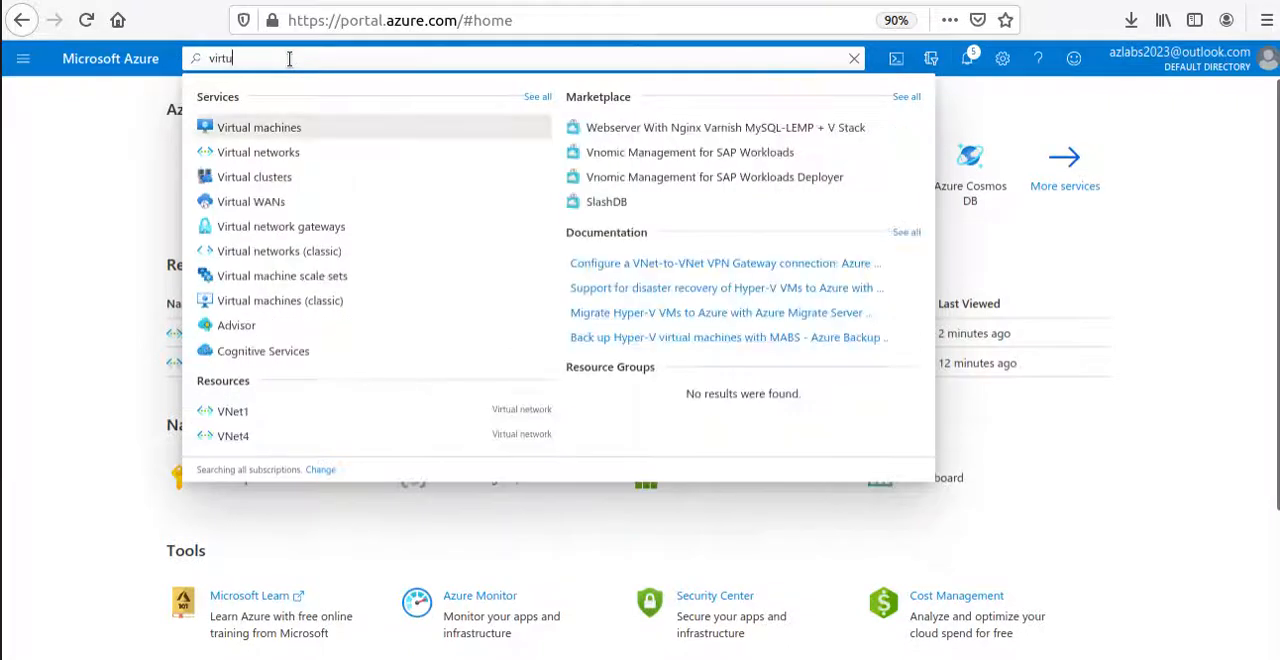
{"action": "type", "text": "al ne"}
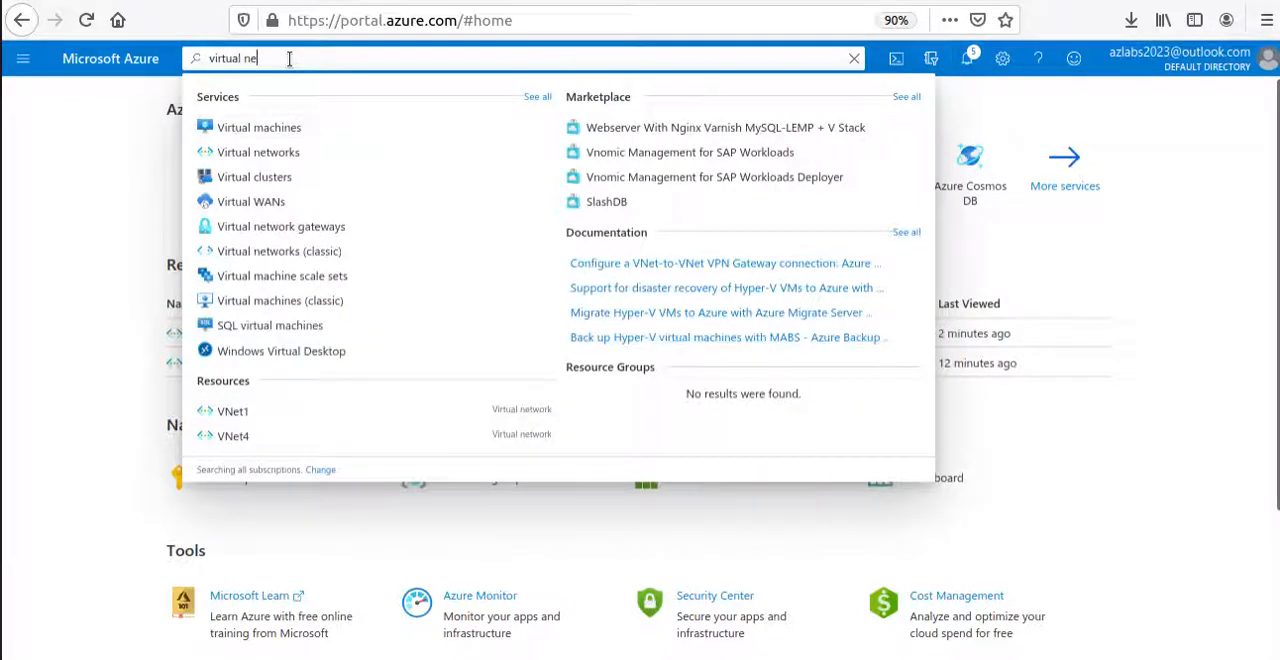
{"action": "type", "text": "tw"}
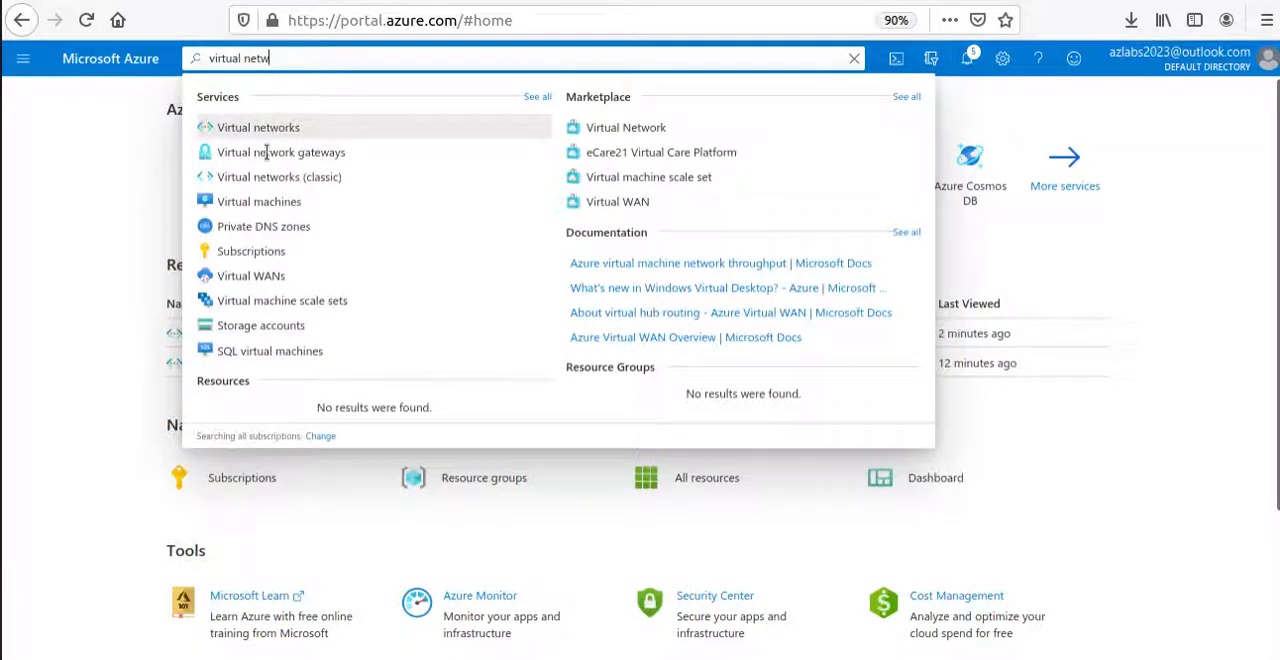
{"action": "left_click", "coordinate": [312, 154]}
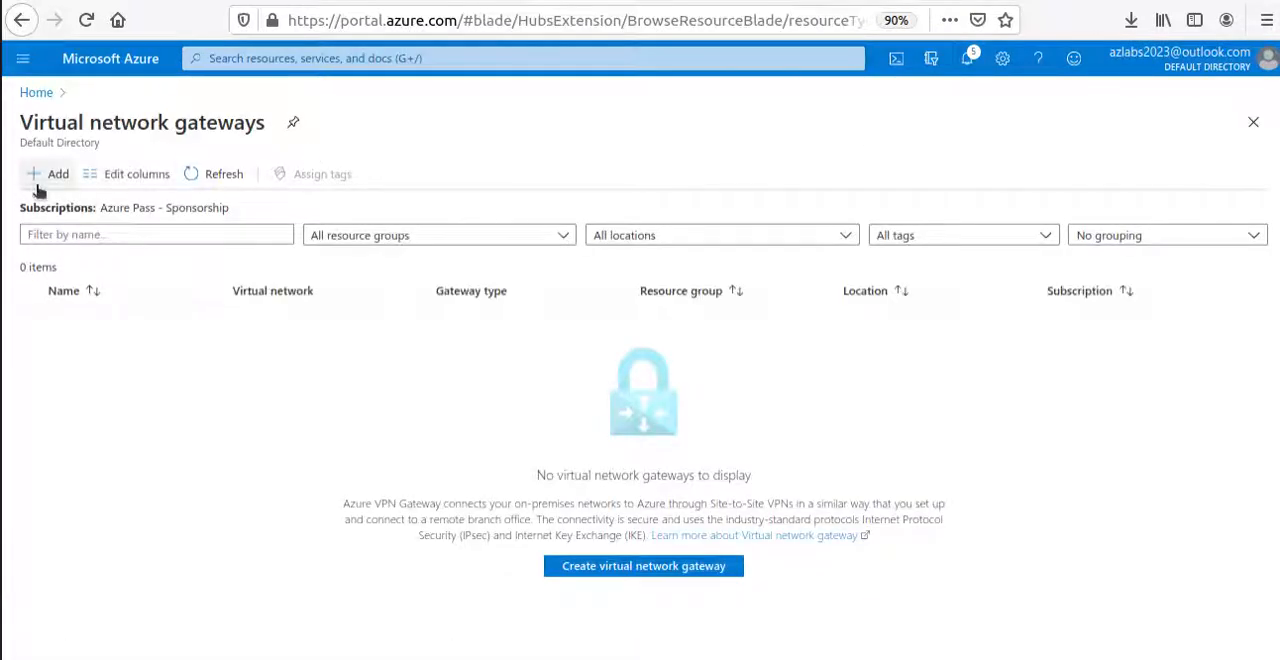
Switch to the Microsoft Docs page, find VNet1's virtual network gateway settings and copy the gateway name VNet1GW.
{"action": "left_click", "coordinate": [400, 1]}
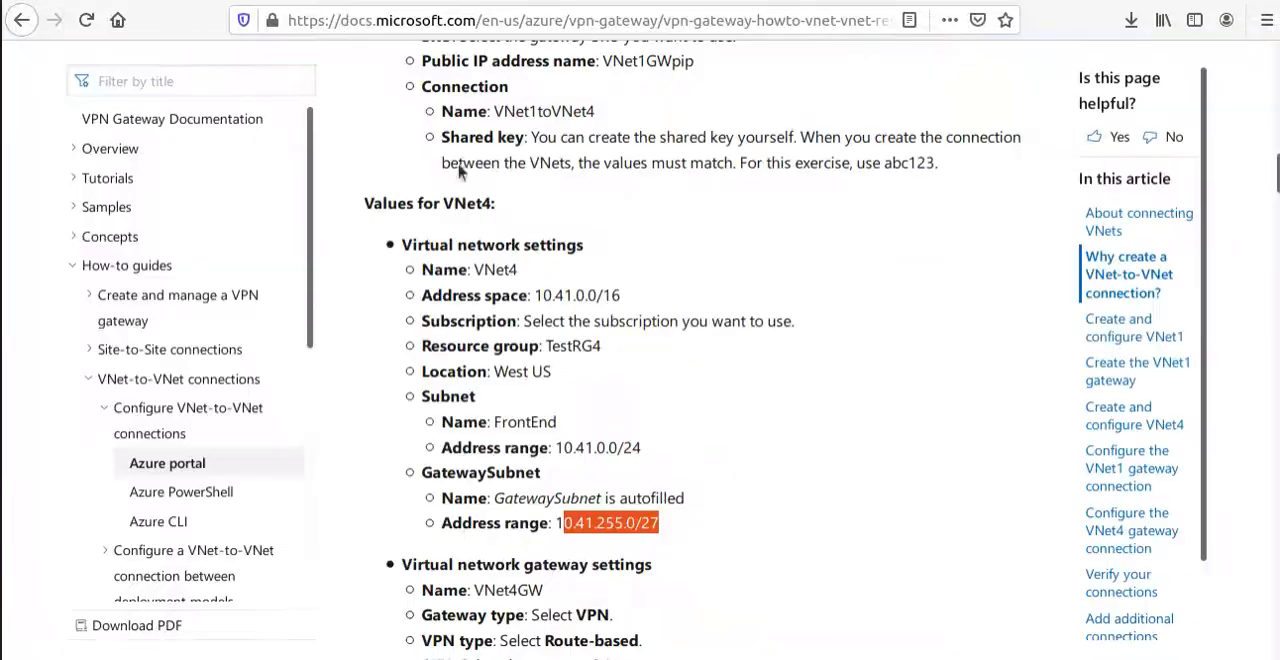
{"action": "scroll", "coordinate": [607, 323], "scroll_direction": "up", "scroll_amount": 5}
{"action": "scroll", "coordinate": [624, 333], "scroll_direction": "down", "scroll_amount": 3}
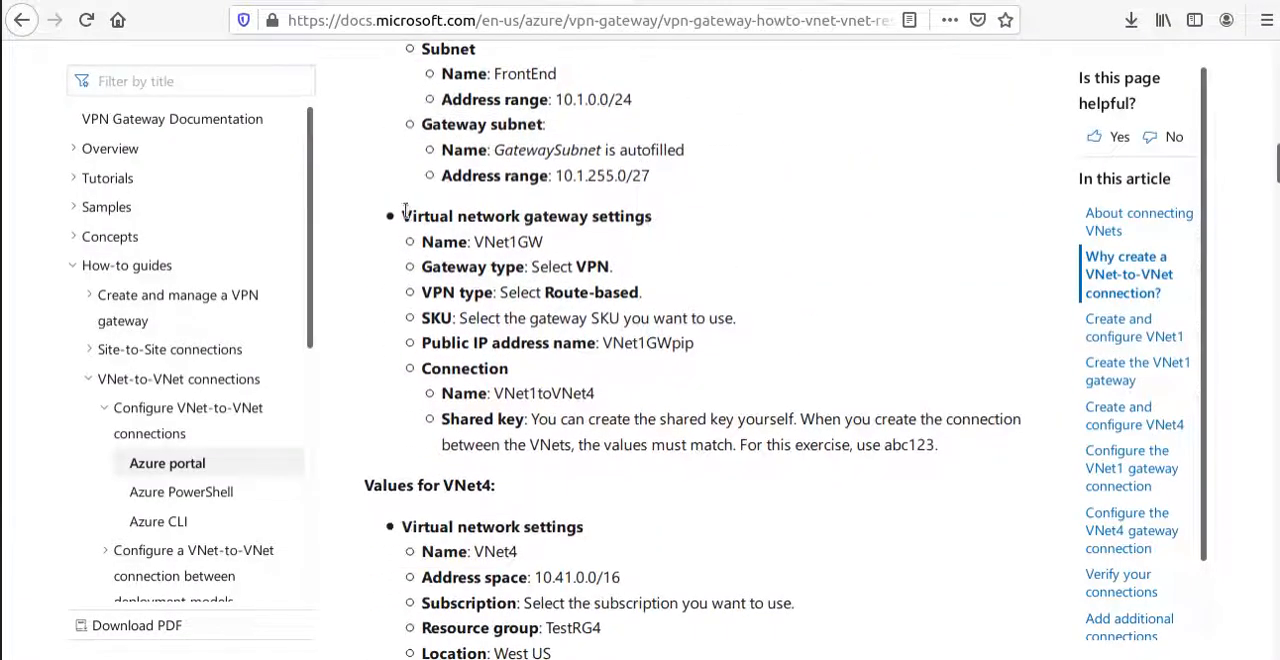
{"action": "left_click_drag", "start_coordinate": [403, 215], "coordinate": [948, 470]}
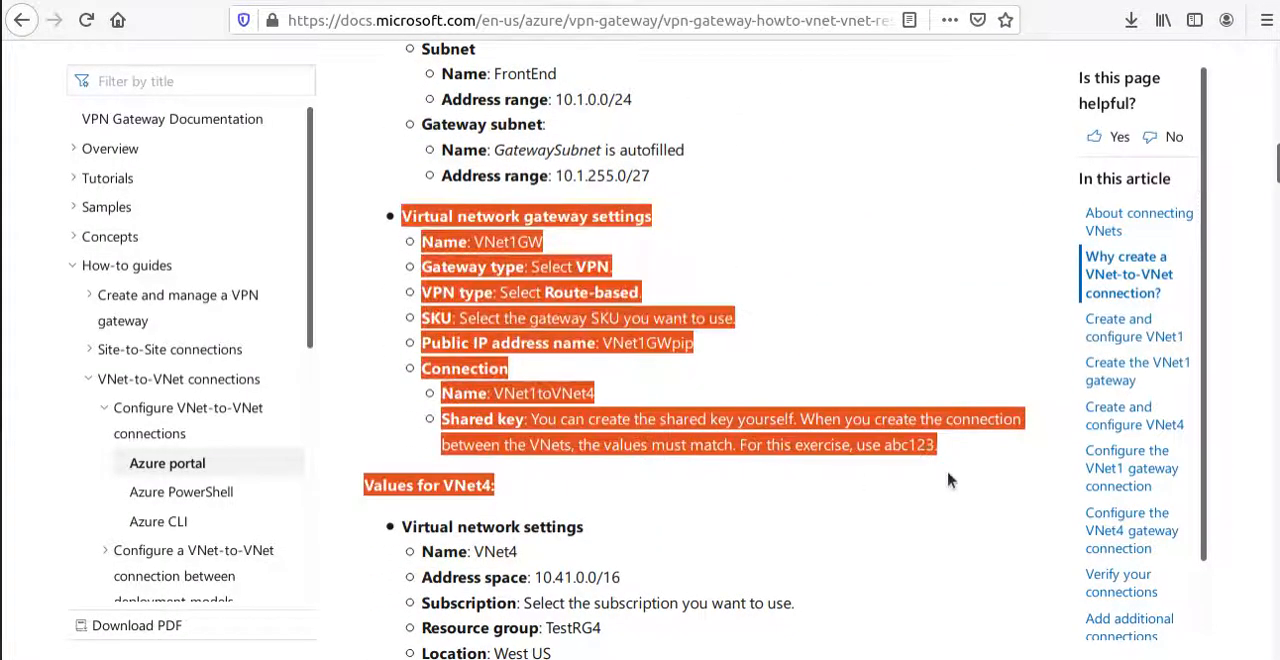
{"action": "left_click", "coordinate": [510, 240]}
{"action": "double_click", "coordinate": [494, 246]}
{"action": "right_click", "coordinate": [514, 246]}
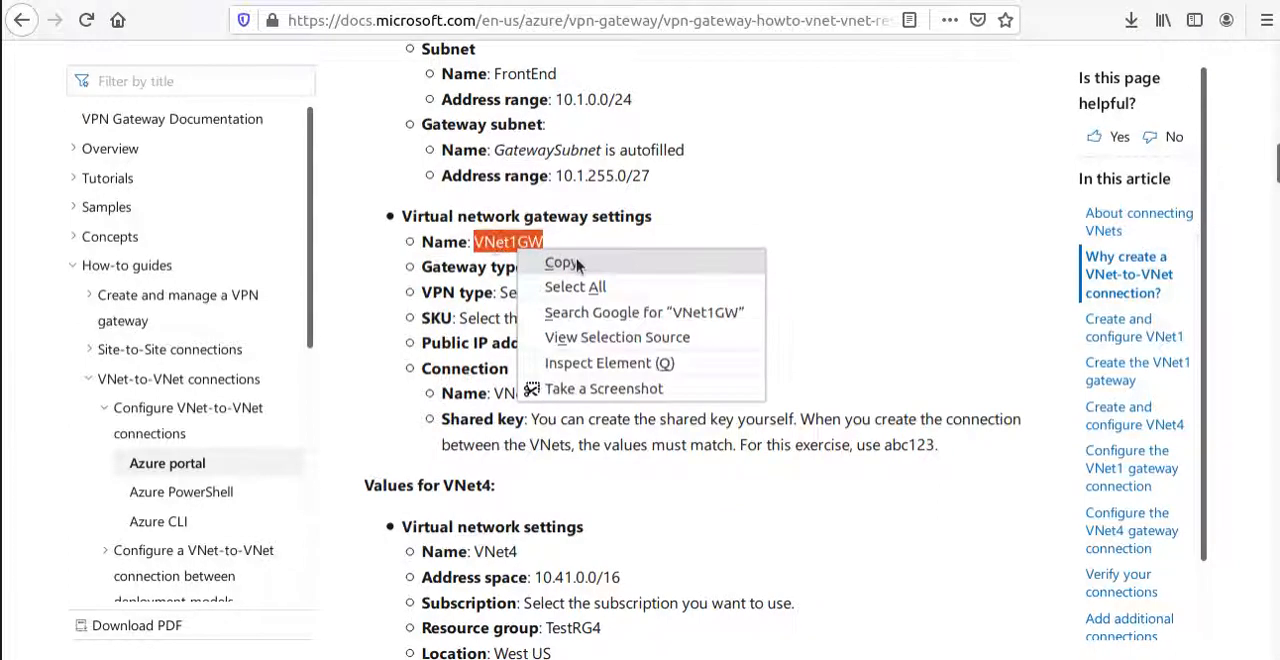
{"action": "left_click", "coordinate": [545, 262]}
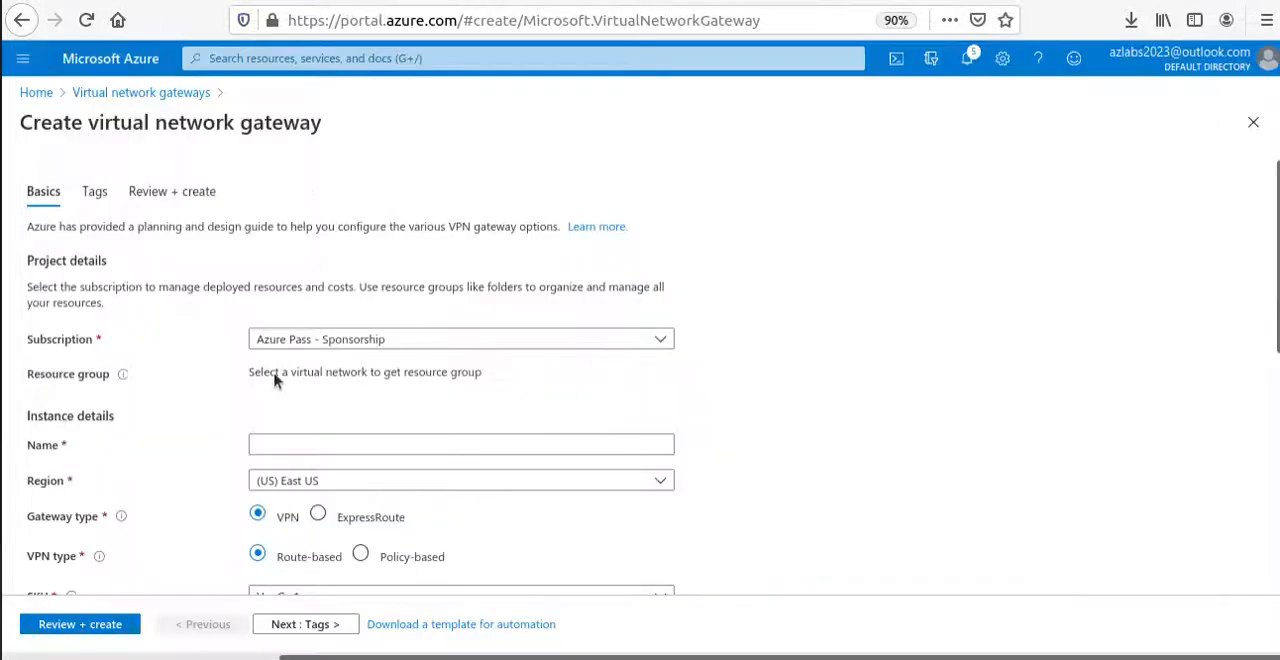
In the new gateway form, select VNet1 as the virtual network and check the resource group derived from it.
{"action": "scroll", "coordinate": [62, 348], "scroll_direction": "down", "scroll_amount": 3}
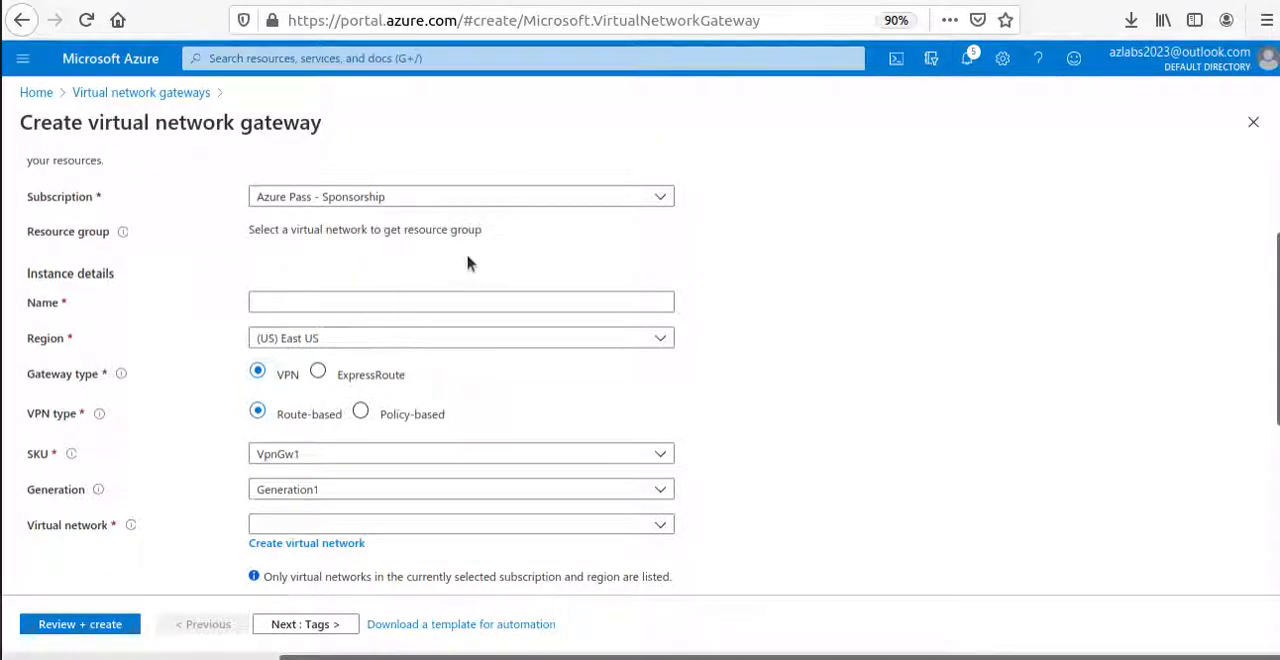
{"action": "scroll", "coordinate": [31, 392], "scroll_direction": "down", "scroll_amount": 1}
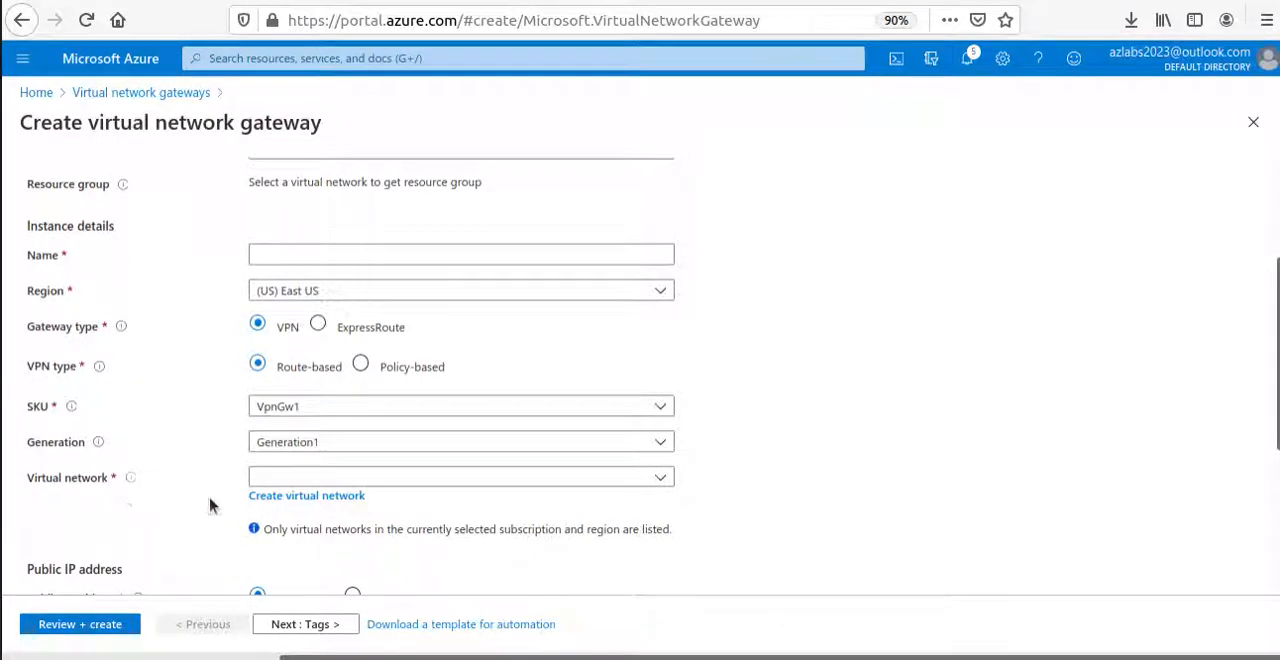
{"action": "left_click", "coordinate": [656, 479]}
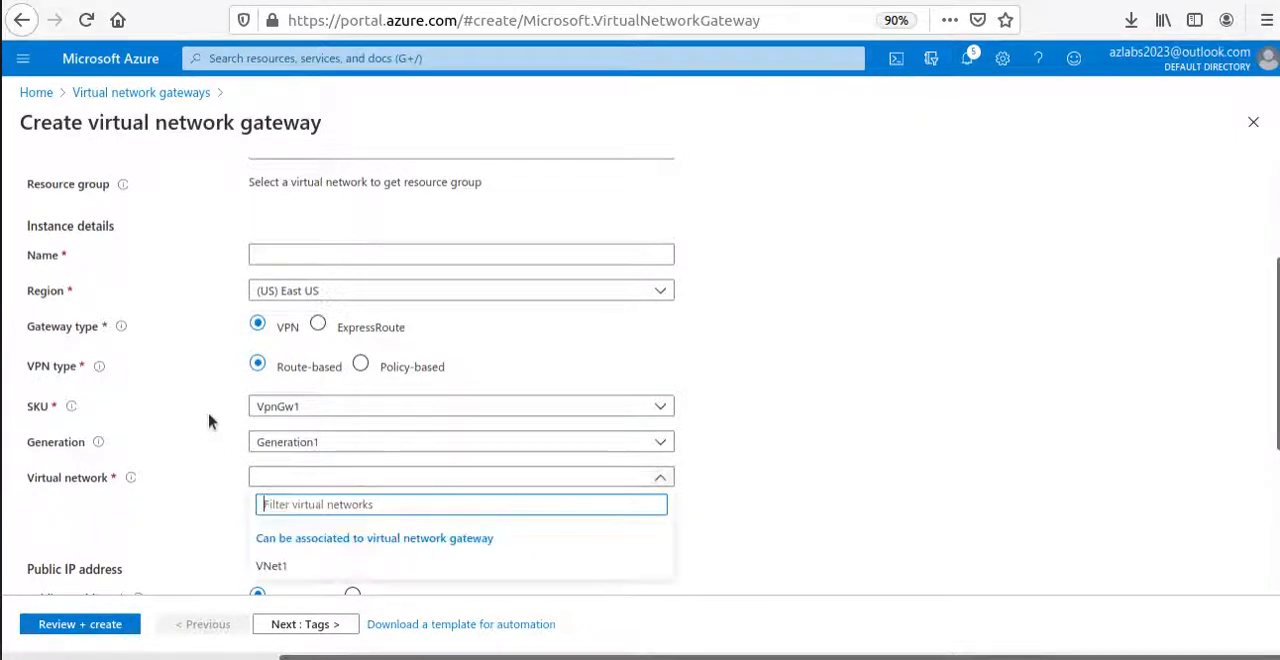
{"action": "scroll", "coordinate": [200, 450], "scroll_direction": "down", "scroll_amount": 3}
{"action": "left_click", "coordinate": [338, 328]}
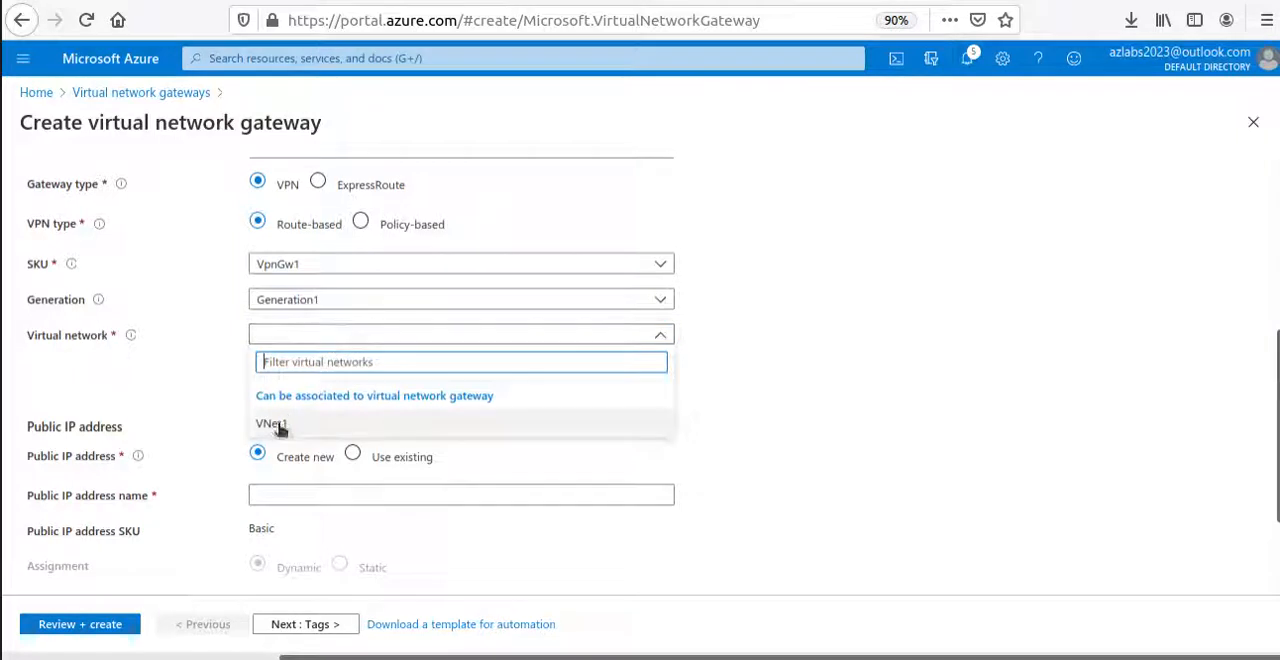
{"action": "left_click", "coordinate": [279, 425]}
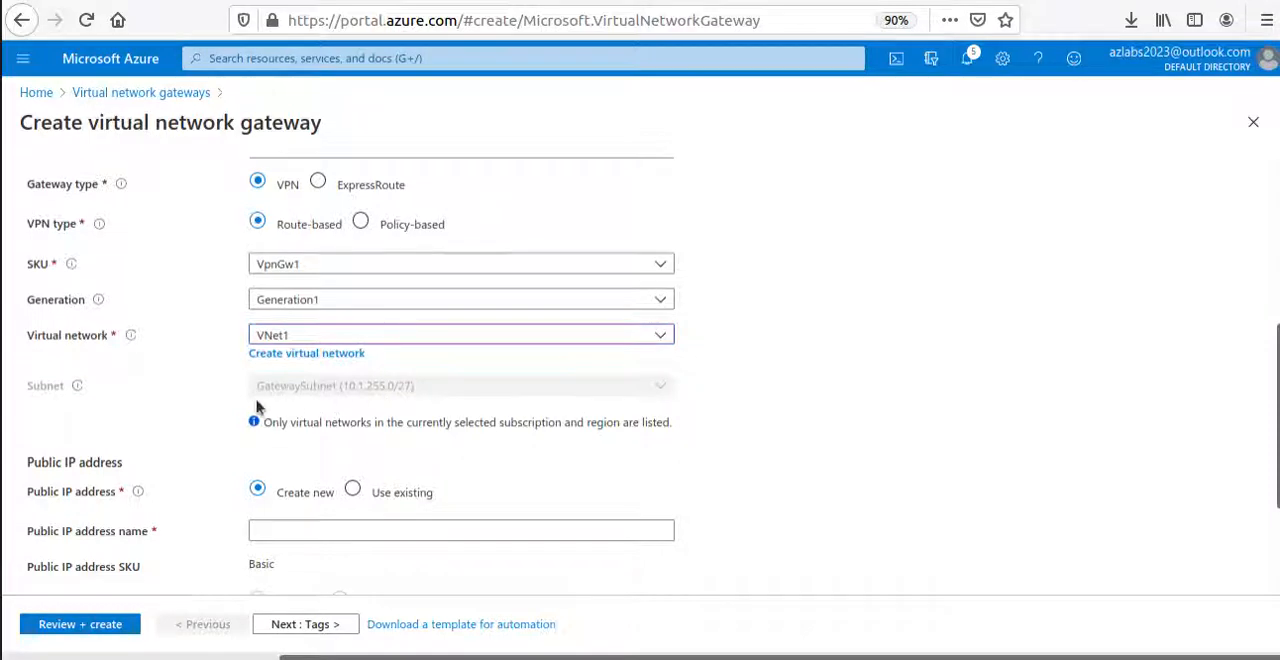
{"action": "scroll", "coordinate": [415, 405], "scroll_direction": "up", "scroll_amount": 4}
{"action": "scroll", "coordinate": [462, 297], "scroll_direction": "up", "scroll_amount": 3}
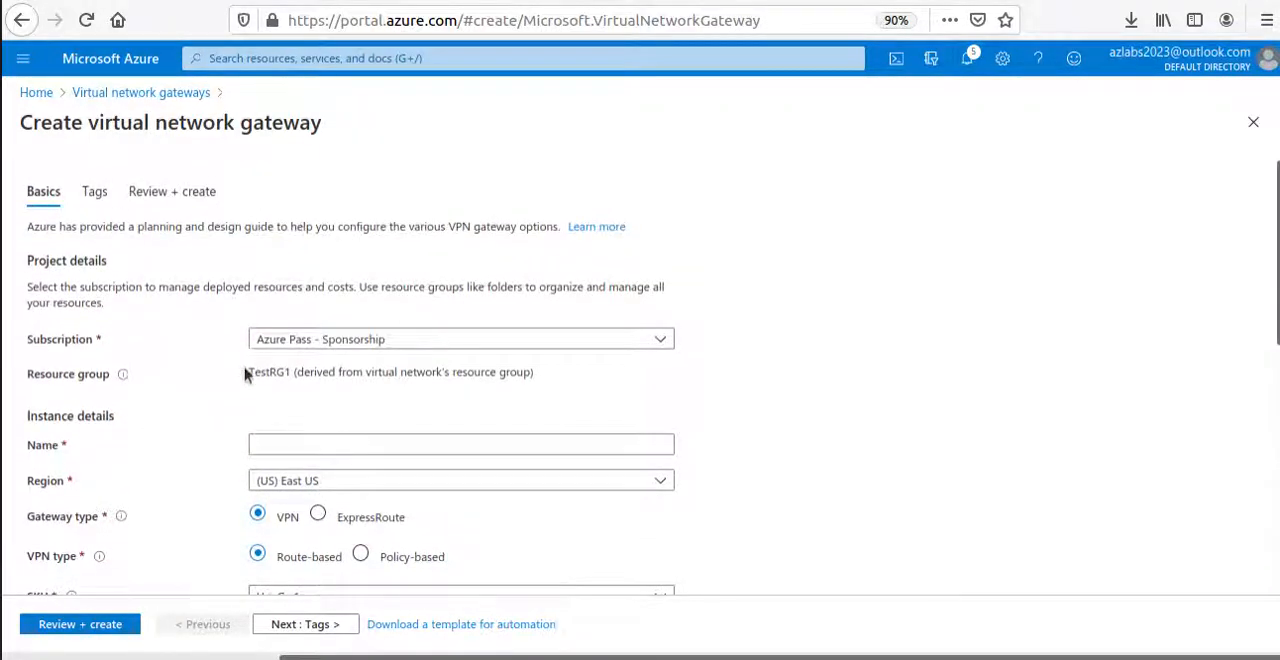
{"action": "left_click_drag", "start_coordinate": [247, 372], "coordinate": [578, 383]}
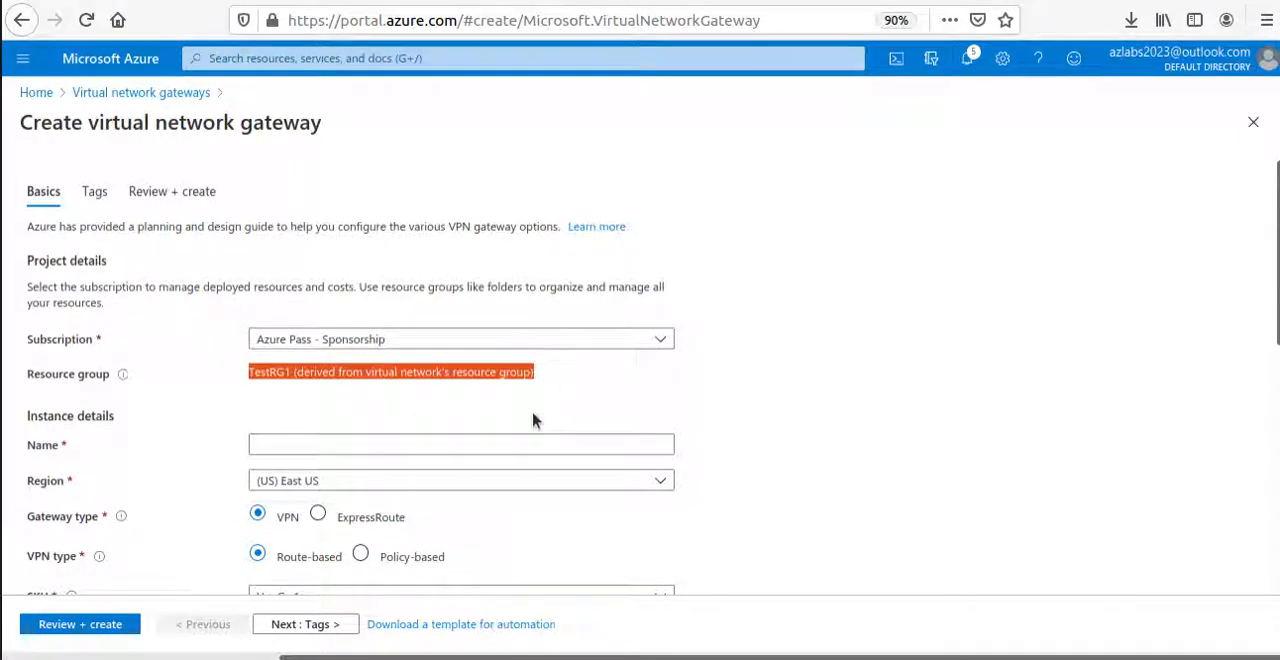
Name the new virtual network gateway VNet1GW.
{"action": "scroll", "coordinate": [549, 410], "scroll_direction": "down", "scroll_amount": 3}
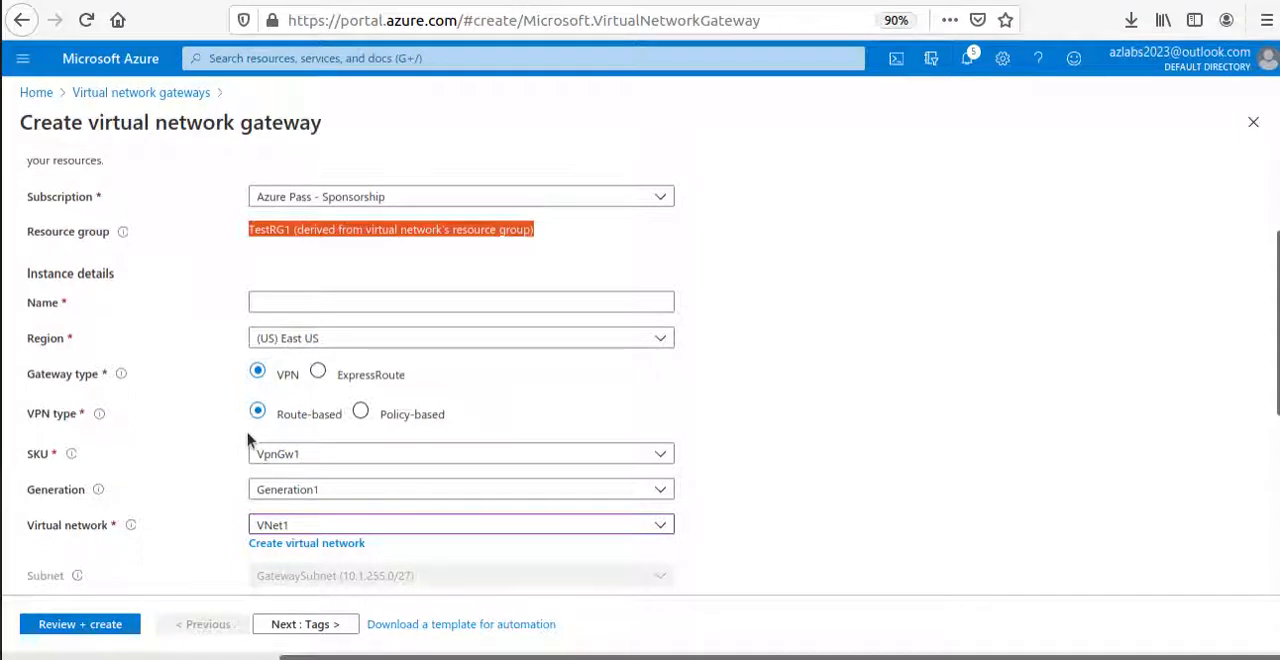
{"action": "left_click", "coordinate": [300, 301]}
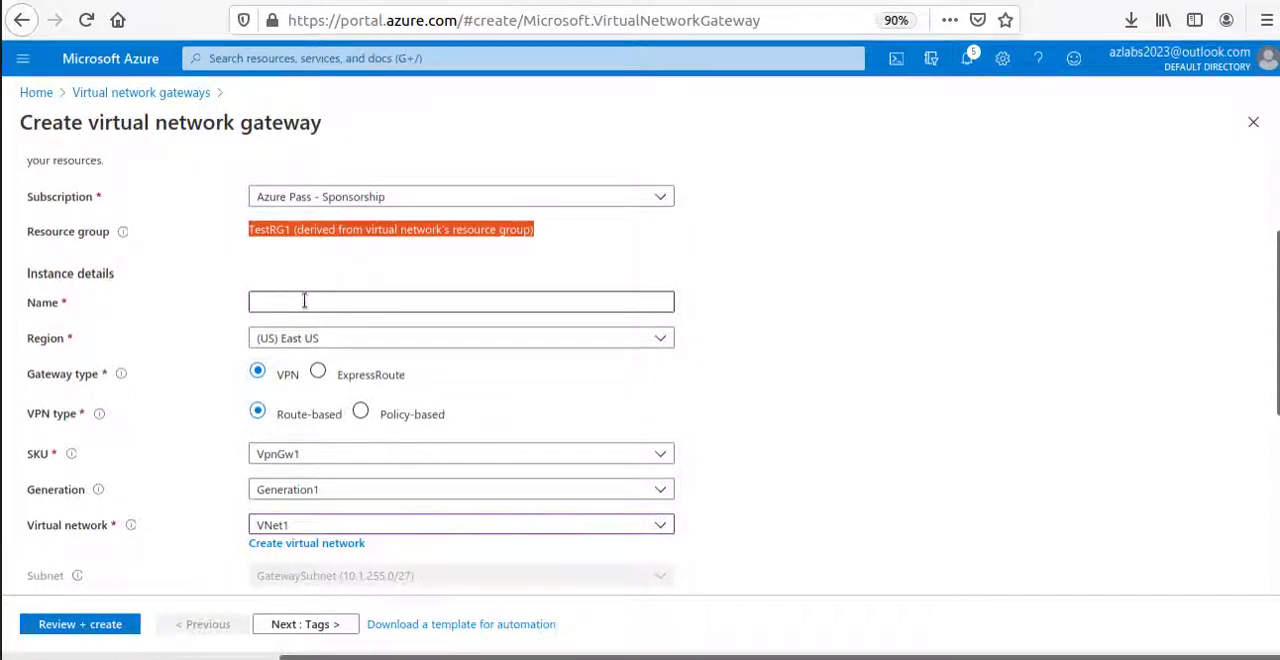
{"action": "type", "text": "VNet1GW"}
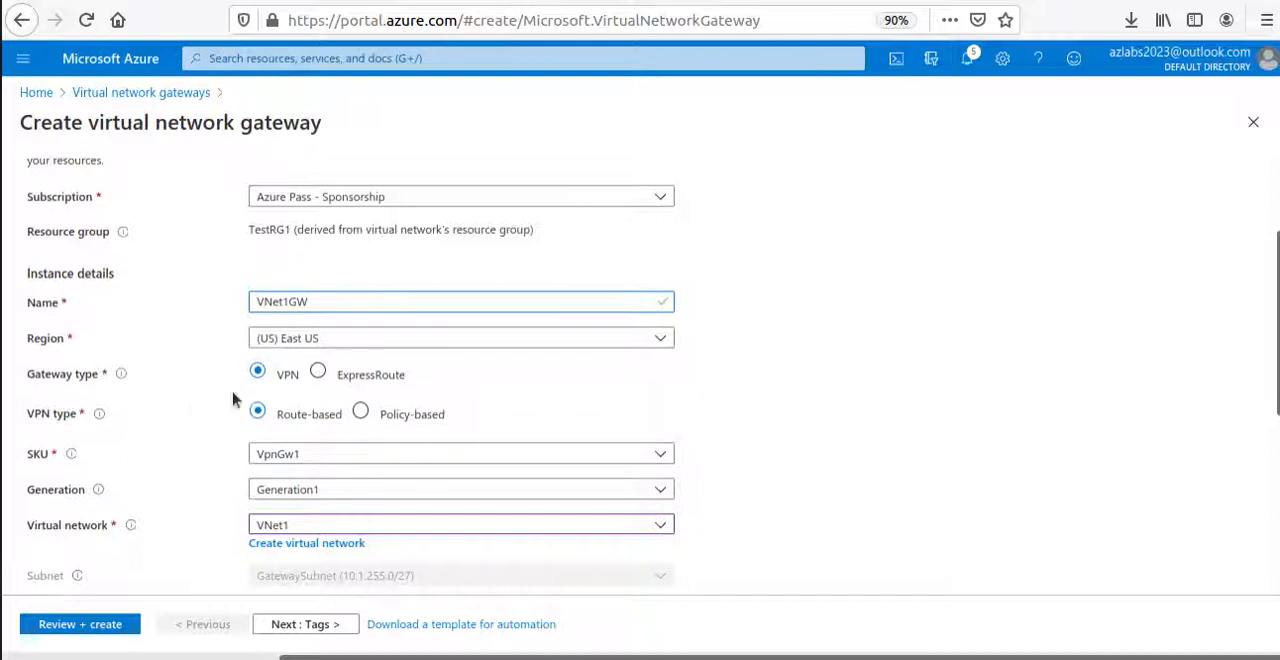
Copy VNet1's public IP address name VNet1GWpip from the Microsoft Docs page and enter it for the new public IP in the Azure portal.
{"action": "scroll", "coordinate": [200, 405], "scroll_direction": "down", "scroll_amount": 2}
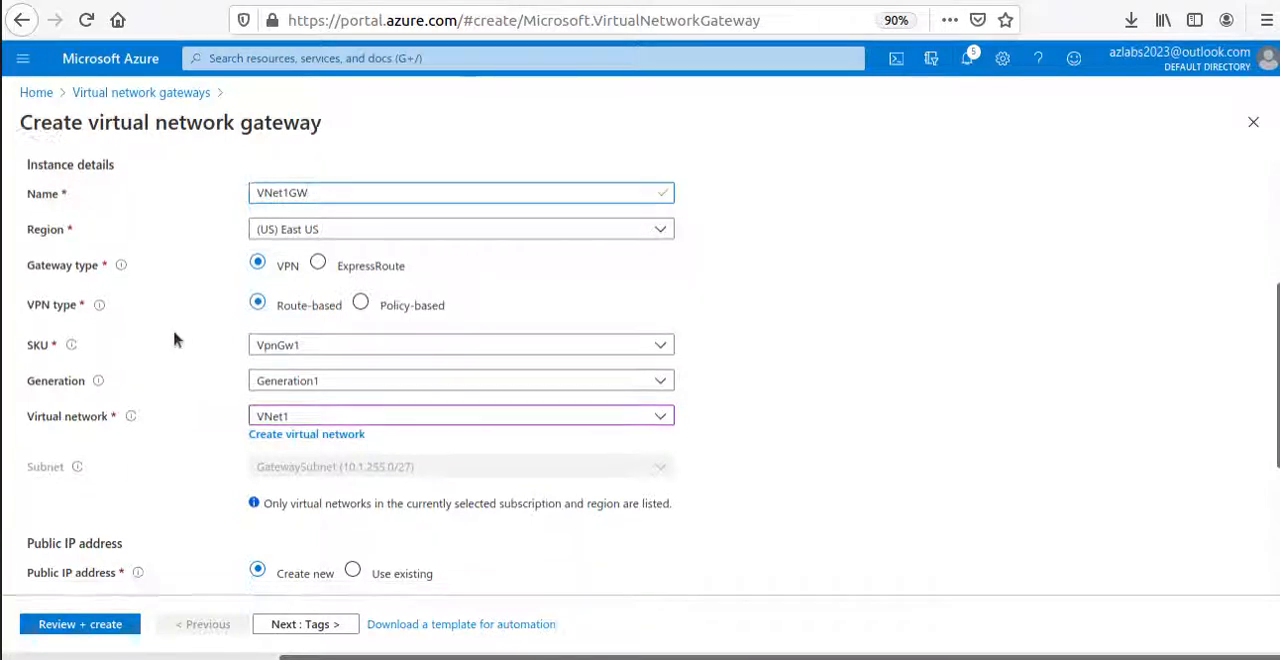
{"action": "scroll", "coordinate": [170, 337], "scroll_direction": "down", "scroll_amount": 5}
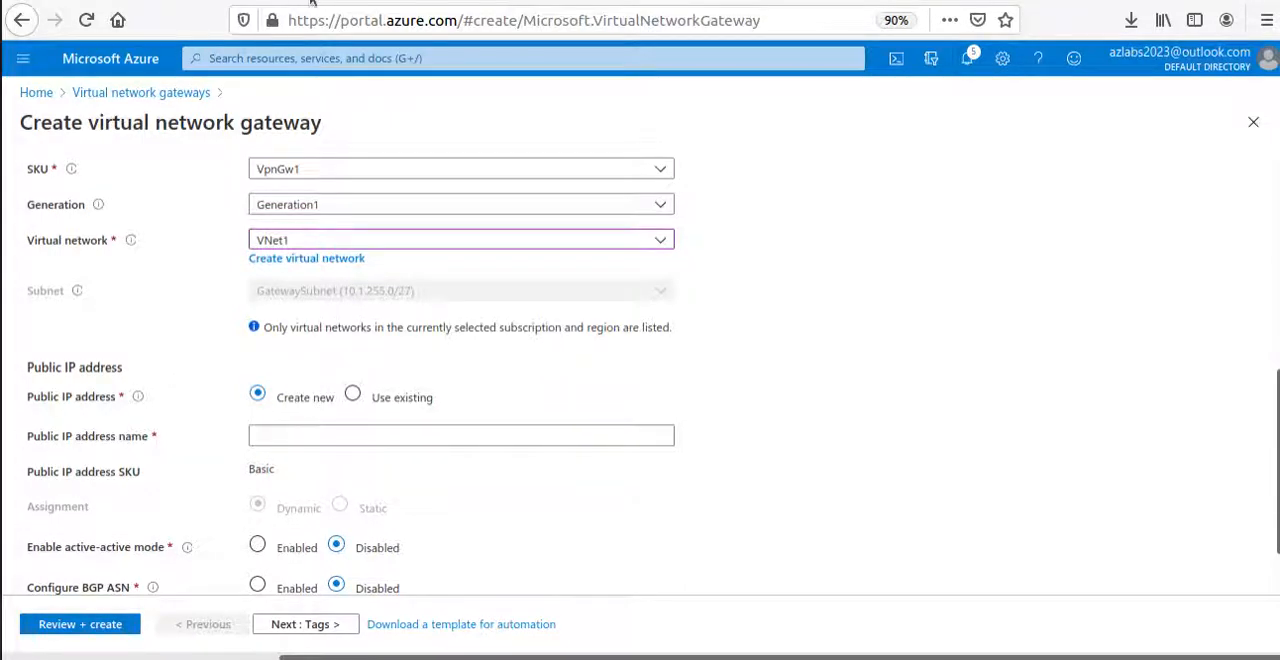
{"action": "key", "text": "ctrl+Tab"}
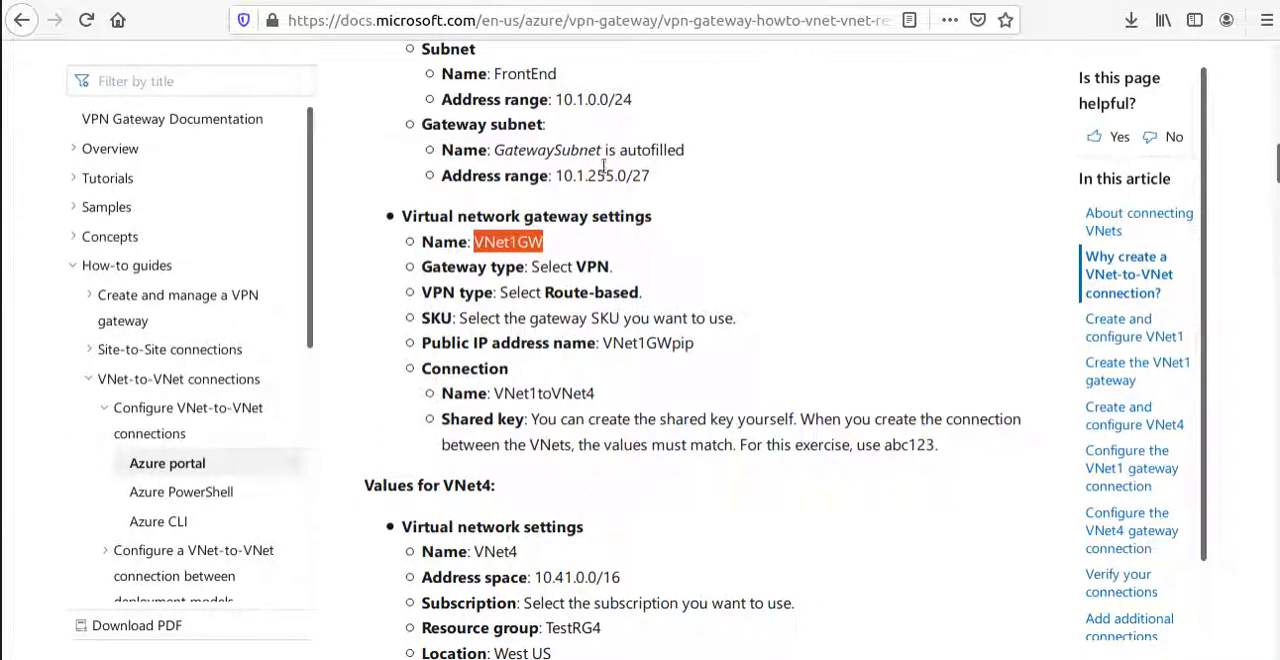
{"action": "double_click", "coordinate": [648, 343]}
{"action": "right_click", "coordinate": [655, 343]}
{"action": "left_click", "coordinate": [690, 355]}
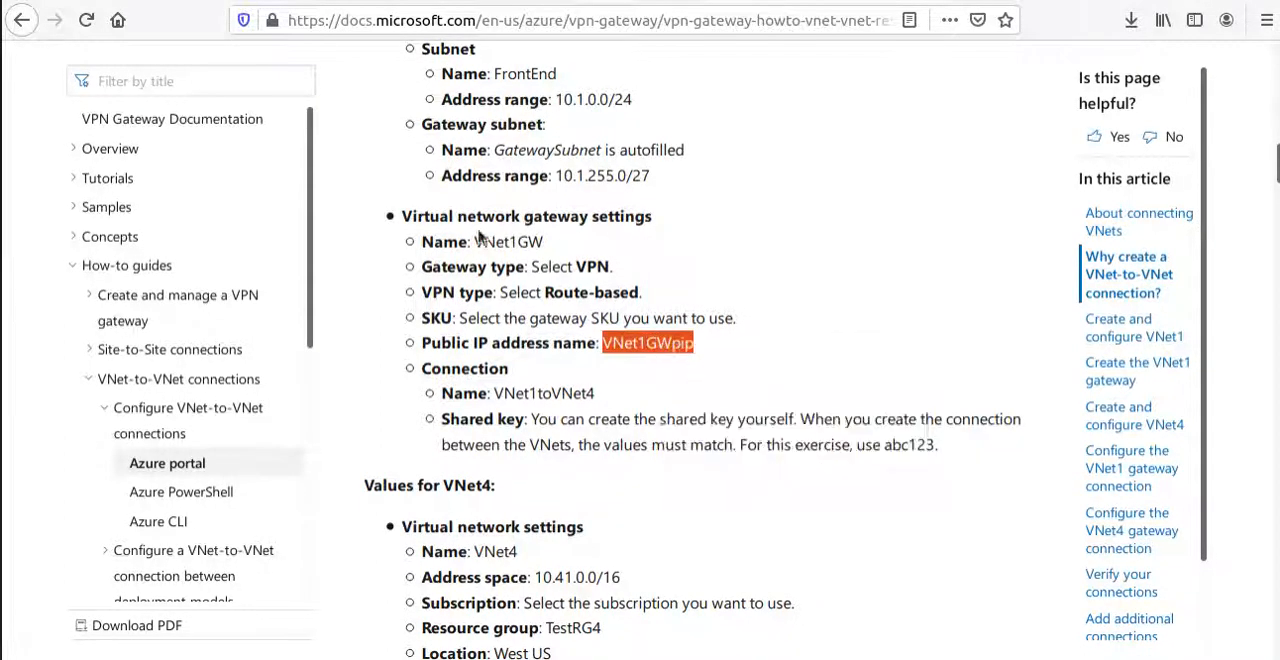
{"action": "key", "text": "ctrl+Tab"}
{"action": "left_click", "coordinate": [309, 436]}
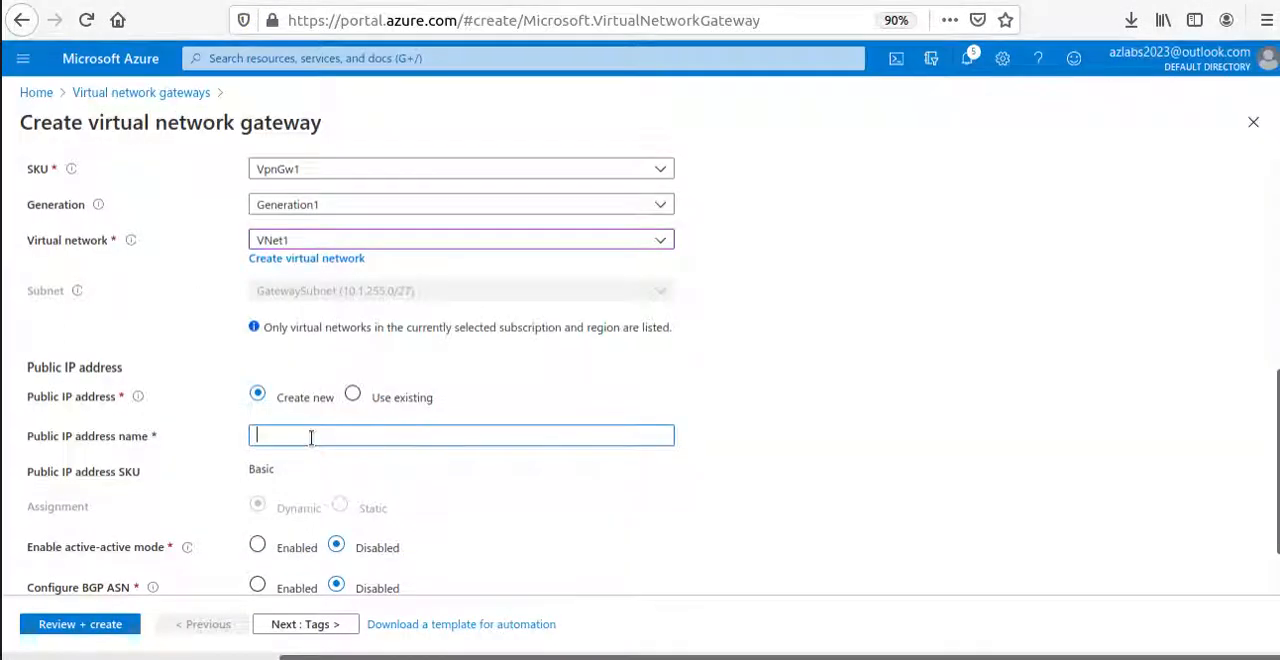
{"action": "key", "text": "ctrl+v"}
{"action": "scroll", "coordinate": [265, 475], "scroll_direction": "down", "scroll_amount": 2}
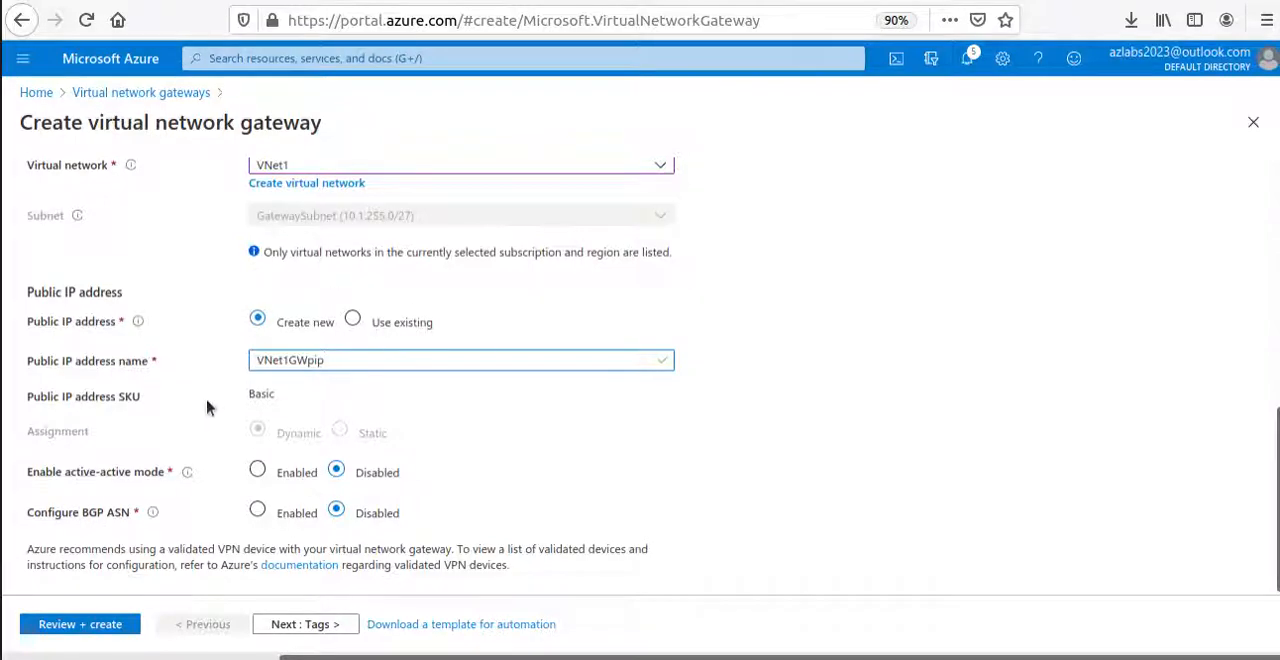
Check the gateway's basic settings, leave the tags empty, review the summary and create VNet1GW.
{"action": "scroll", "coordinate": [209, 400], "scroll_direction": "up", "scroll_amount": 5}
{"action": "scroll", "coordinate": [209, 400], "scroll_direction": "down", "scroll_amount": 5}
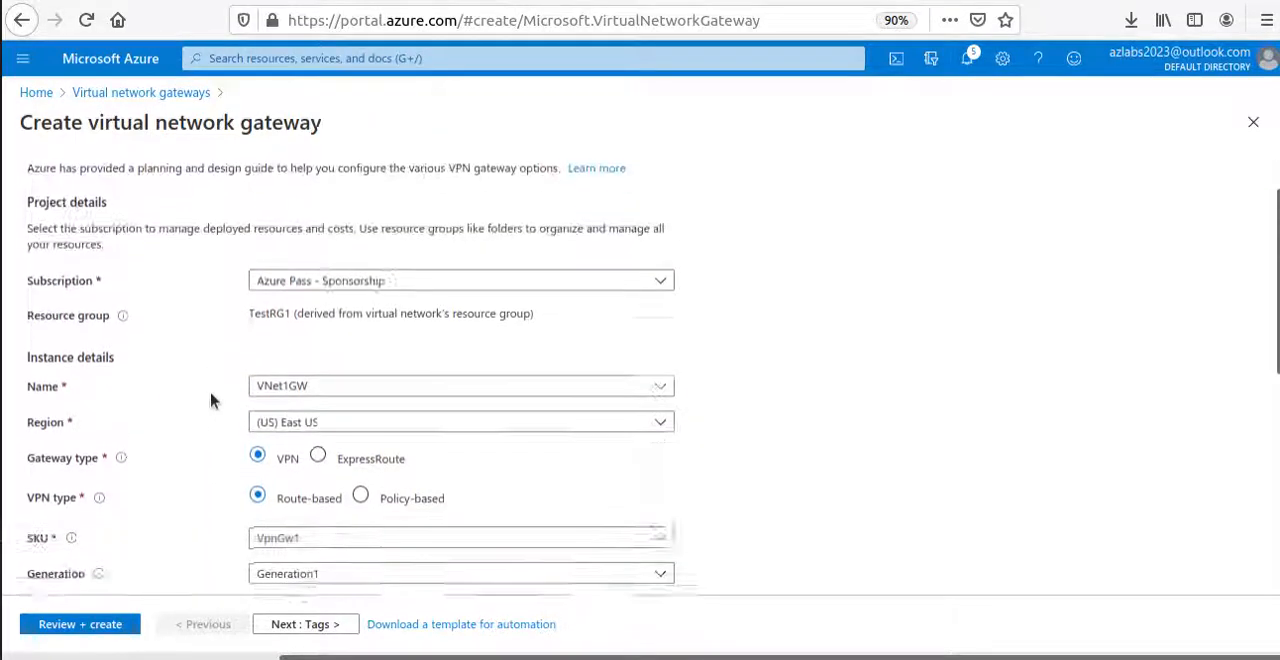
{"action": "left_click", "coordinate": [289, 622]}
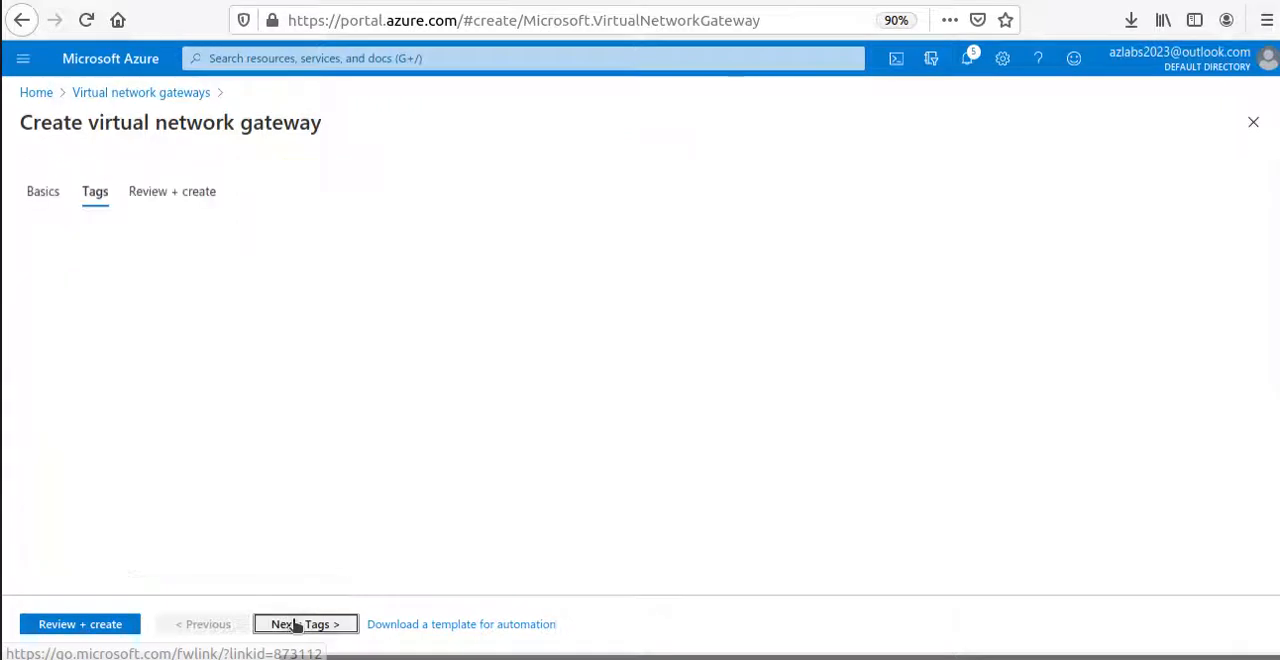
{"action": "left_click", "coordinate": [378, 633]}
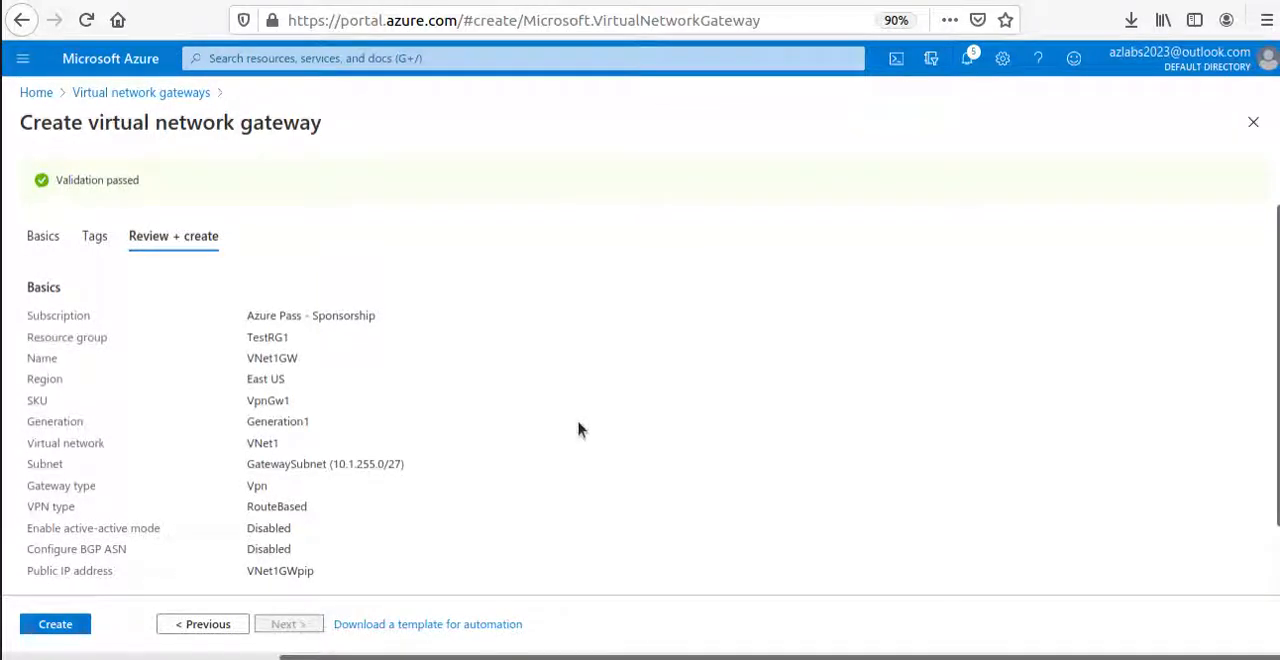
{"action": "left_click", "coordinate": [60, 624]}
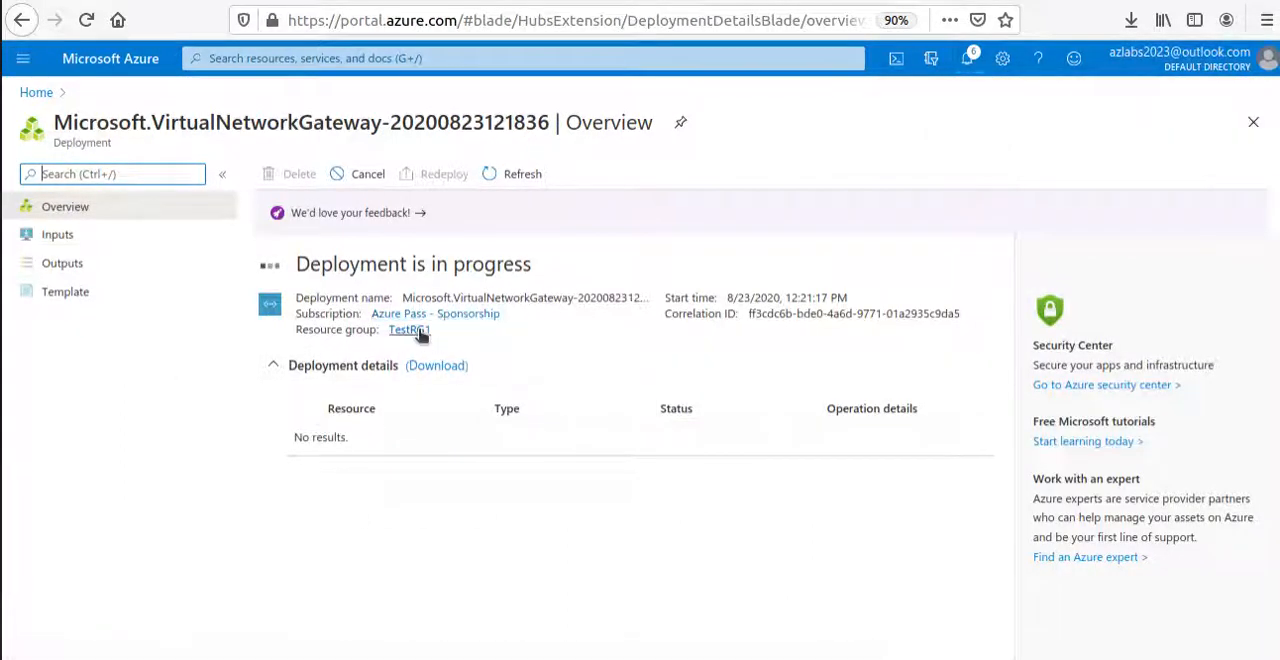
Start another virtual network gateway from the portal home page, and copy the gateway name VNet4GW from VNet4's settings on the Microsoft Docs page.
{"action": "left_click", "coordinate": [38, 93]}
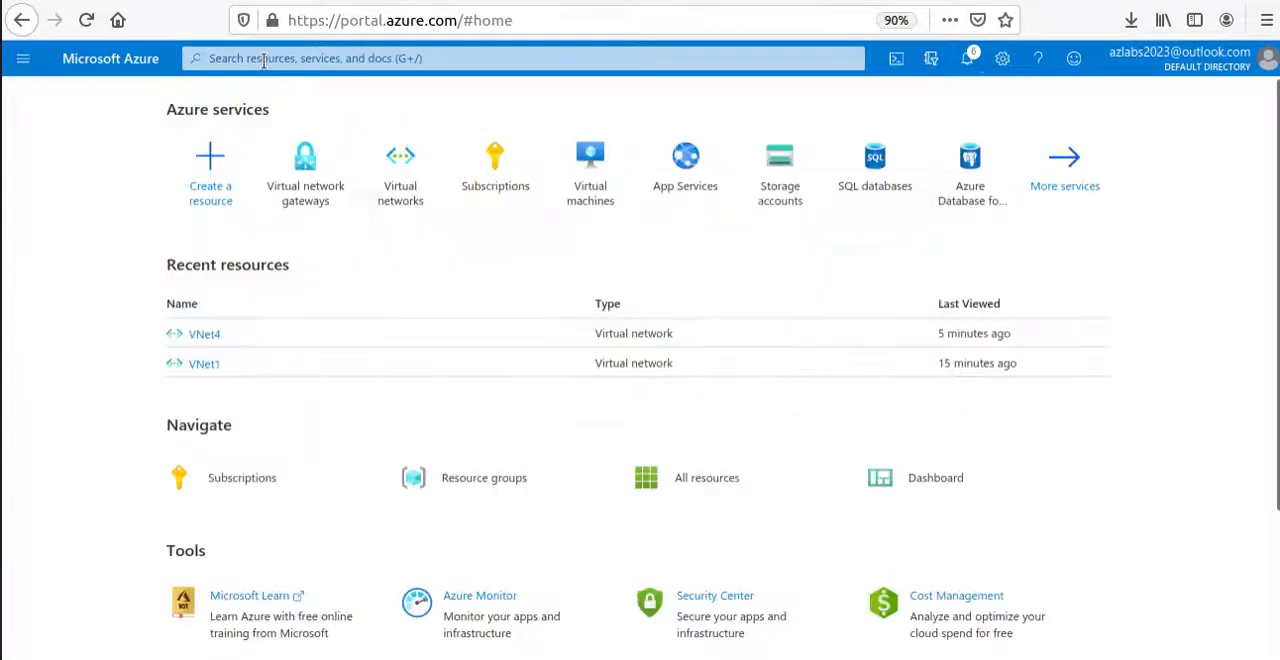
{"action": "left_click", "coordinate": [318, 199]}
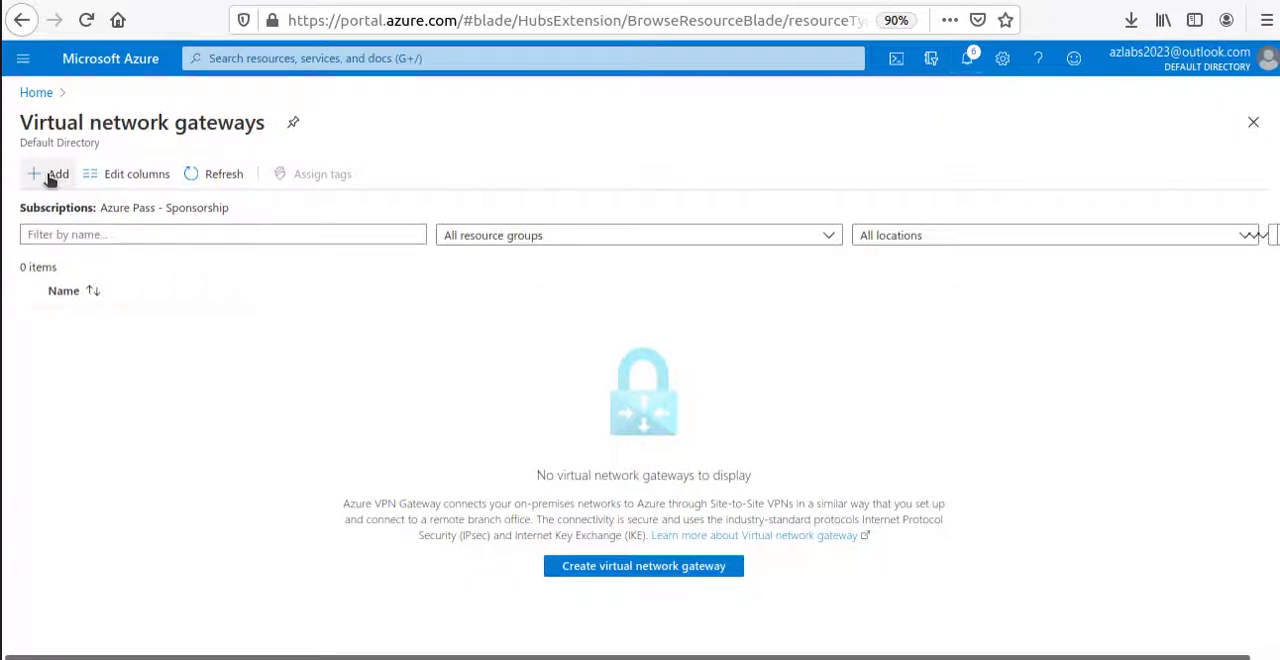
{"action": "left_click", "coordinate": [366, 2]}
{"action": "scroll", "coordinate": [560, 420], "scroll_direction": "down", "scroll_amount": 5}
{"action": "scroll", "coordinate": [600, 470], "scroll_direction": "down", "scroll_amount": 5}
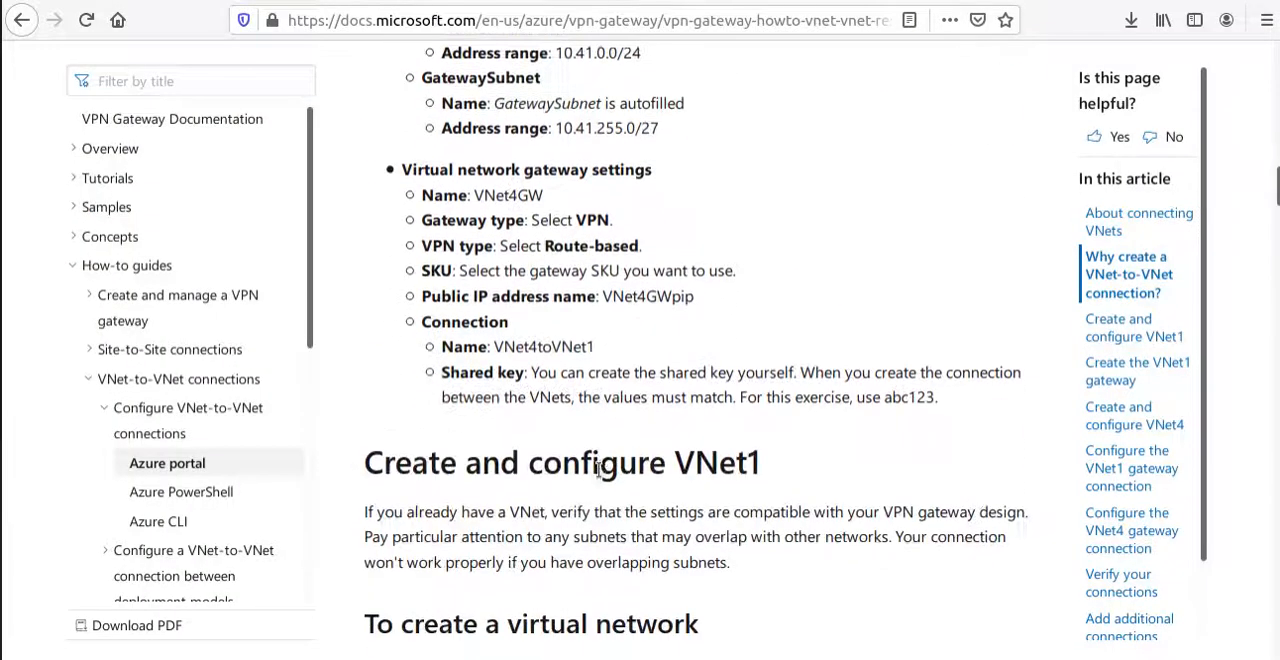
{"action": "double_click", "coordinate": [507, 138]}
{"action": "right_click", "coordinate": [507, 138]}
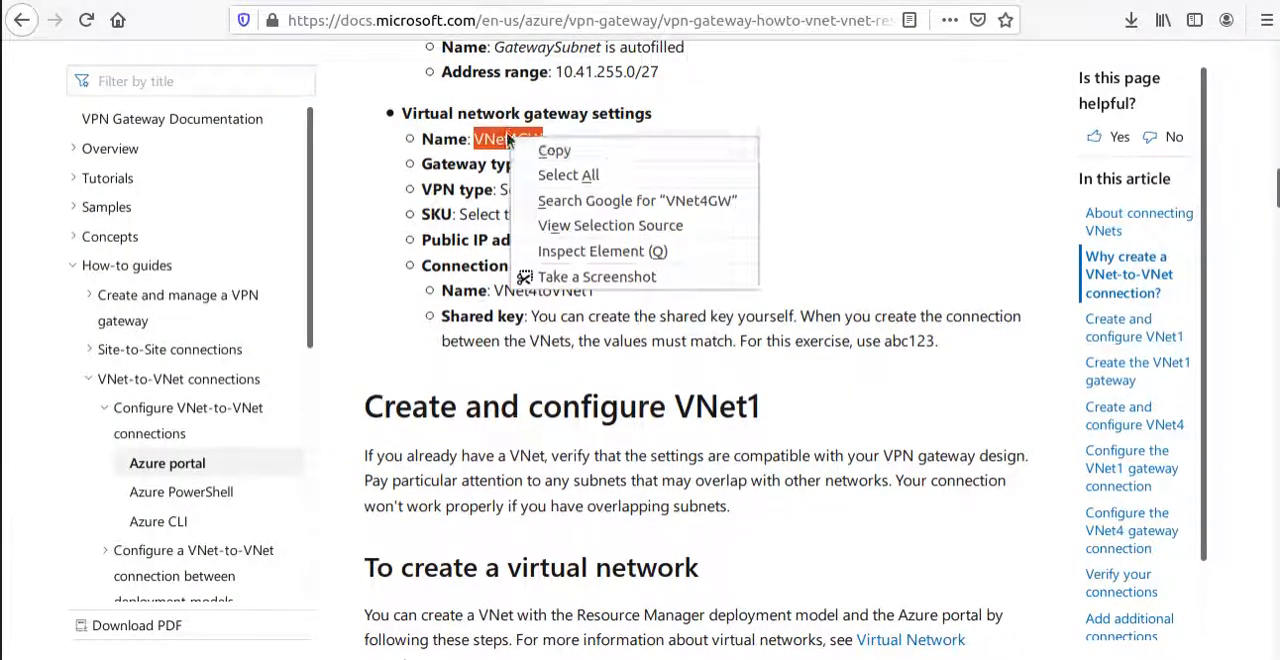
{"action": "left_click", "coordinate": [522, 150]}
{"action": "right_click", "coordinate": [518, 136]}
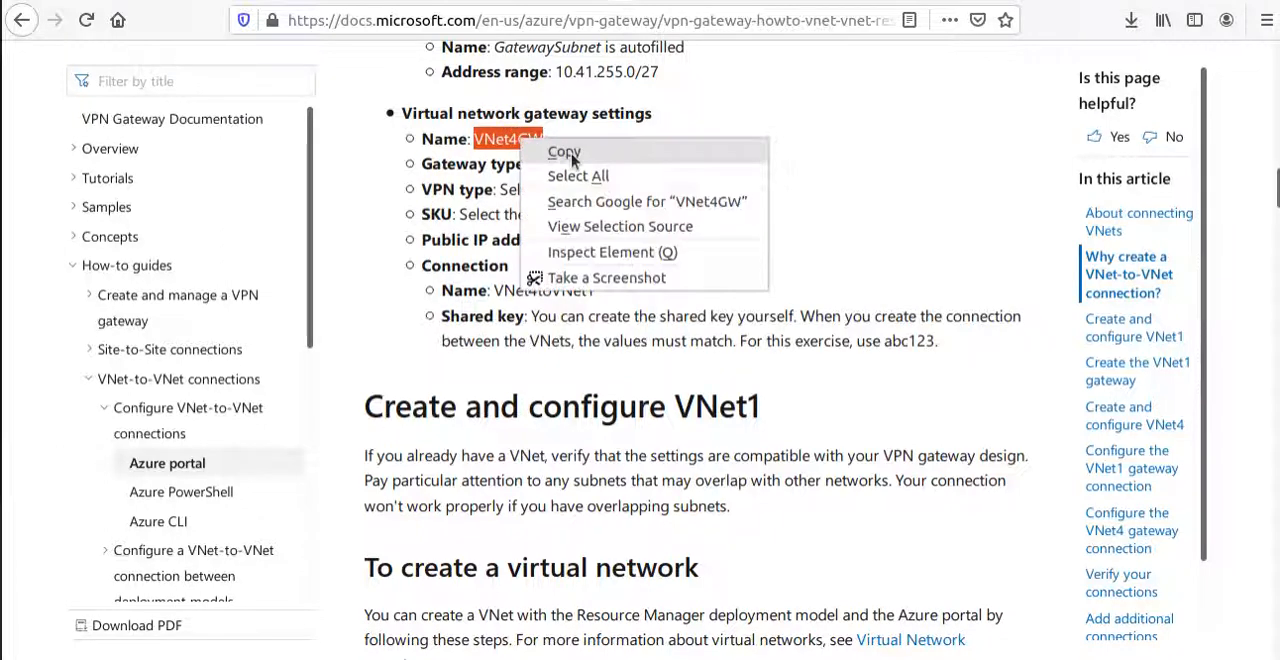
{"action": "left_click", "coordinate": [570, 154]}
Switch back to the Azure portal and name the new virtual network gateway VNet4GW.
{"action": "left_click", "coordinate": [160, 2]}
{"action": "scroll", "coordinate": [180, 445], "scroll_direction": "down", "scroll_amount": 2}
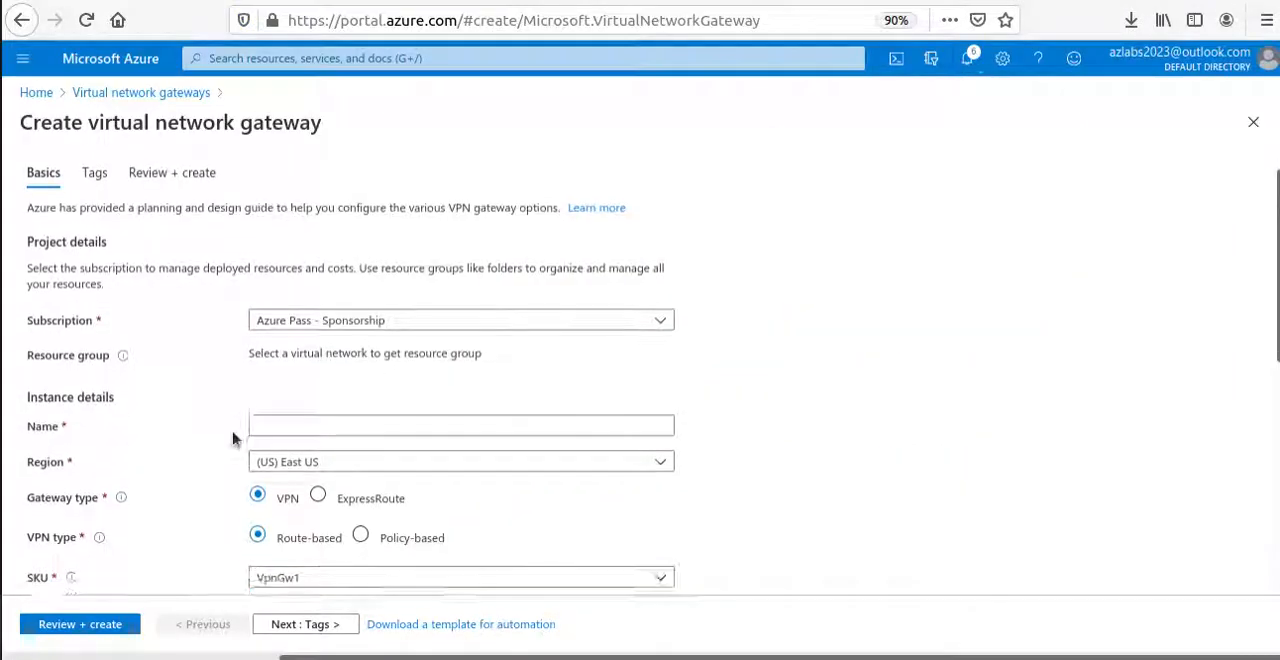
{"action": "left_click", "coordinate": [309, 346]}
{"action": "key", "text": "ctrl+v"}
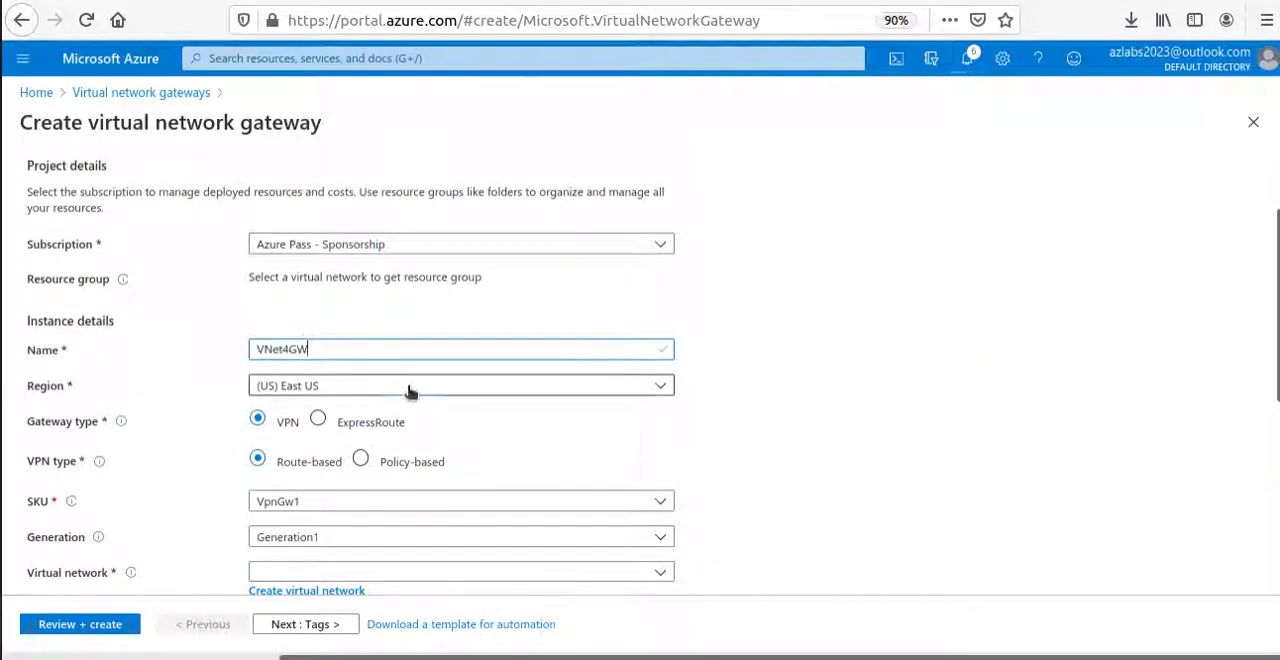
{"action": "left_click", "coordinate": [408, 388]}
{"action": "left_click", "coordinate": [408, 388]}
{"action": "scroll", "coordinate": [223, 503], "scroll_direction": "down", "scroll_amount": 5}
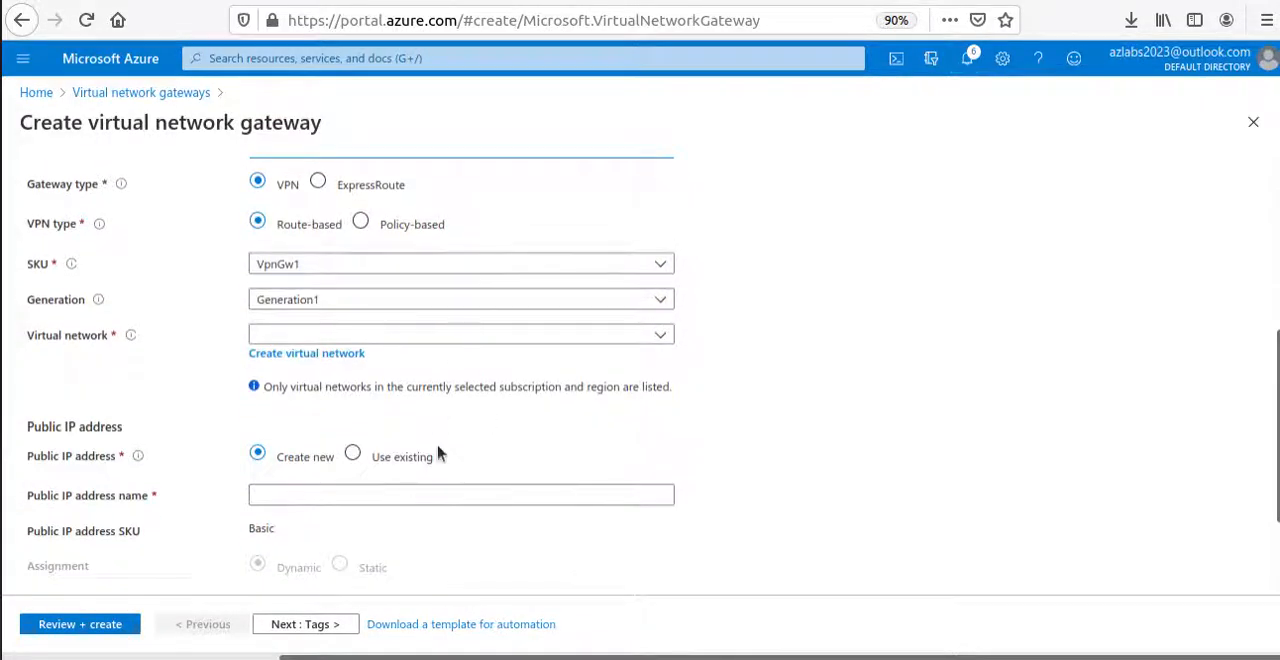
{"action": "scroll", "coordinate": [227, 509], "scroll_direction": "down", "scroll_amount": 1}
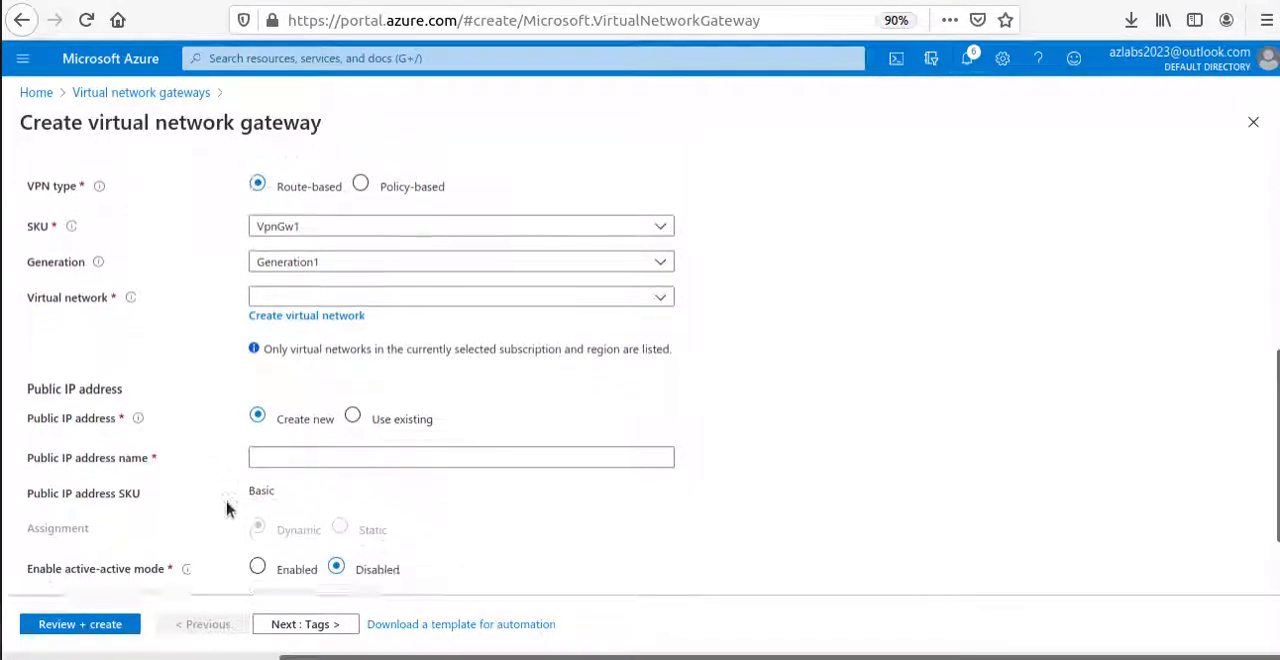
{"action": "left_click", "coordinate": [366, 289]}
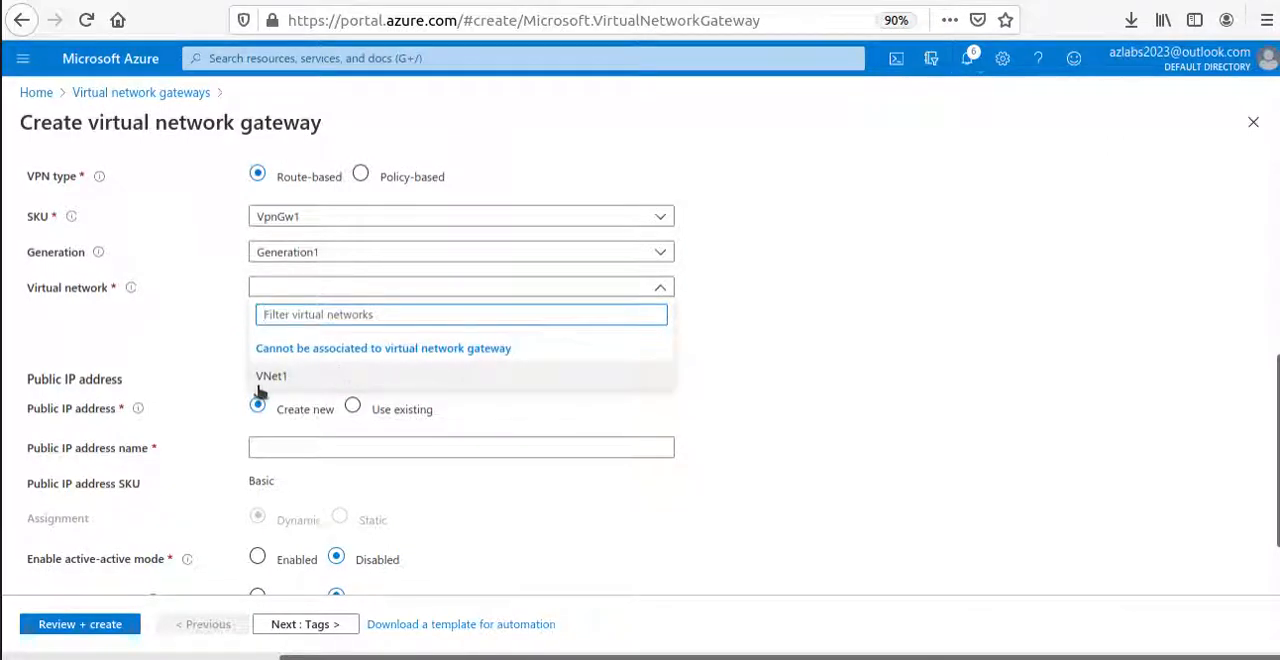
{"action": "left_click", "coordinate": [840, 380]}
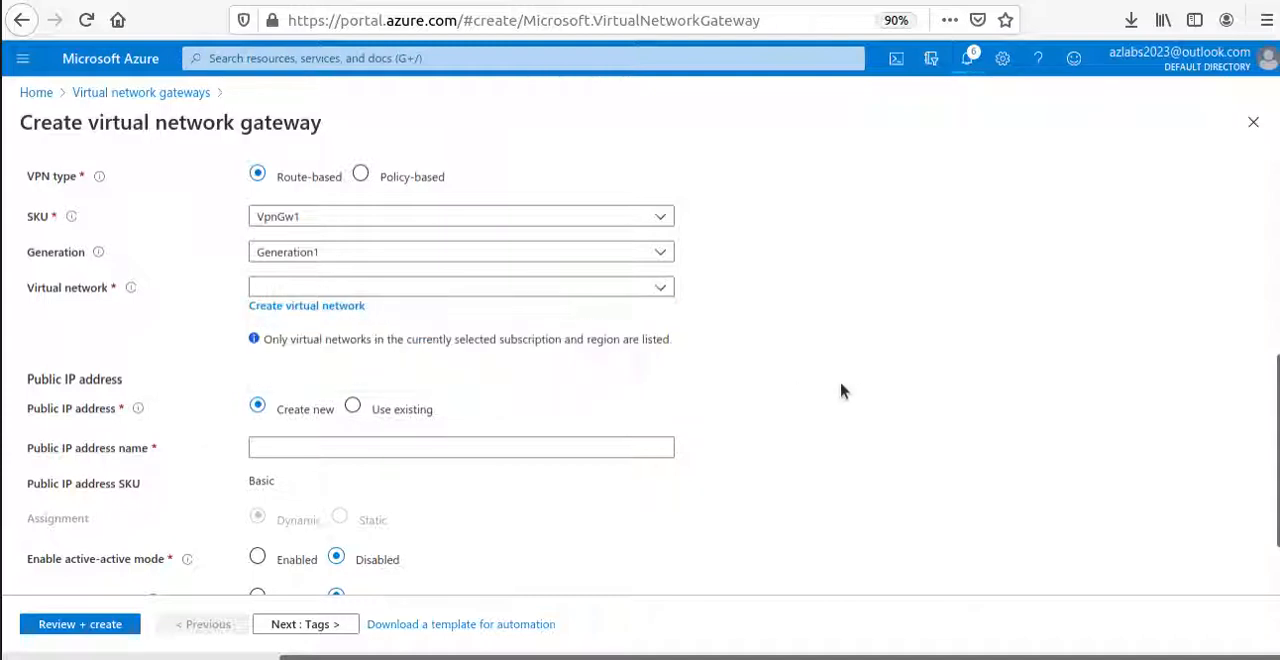
Set VNet4GW's region to (US) West US, filtering the region list with "we".
{"action": "scroll", "coordinate": [840, 380], "scroll_direction": "up", "scroll_amount": 3}
{"action": "left_click", "coordinate": [407, 290]}
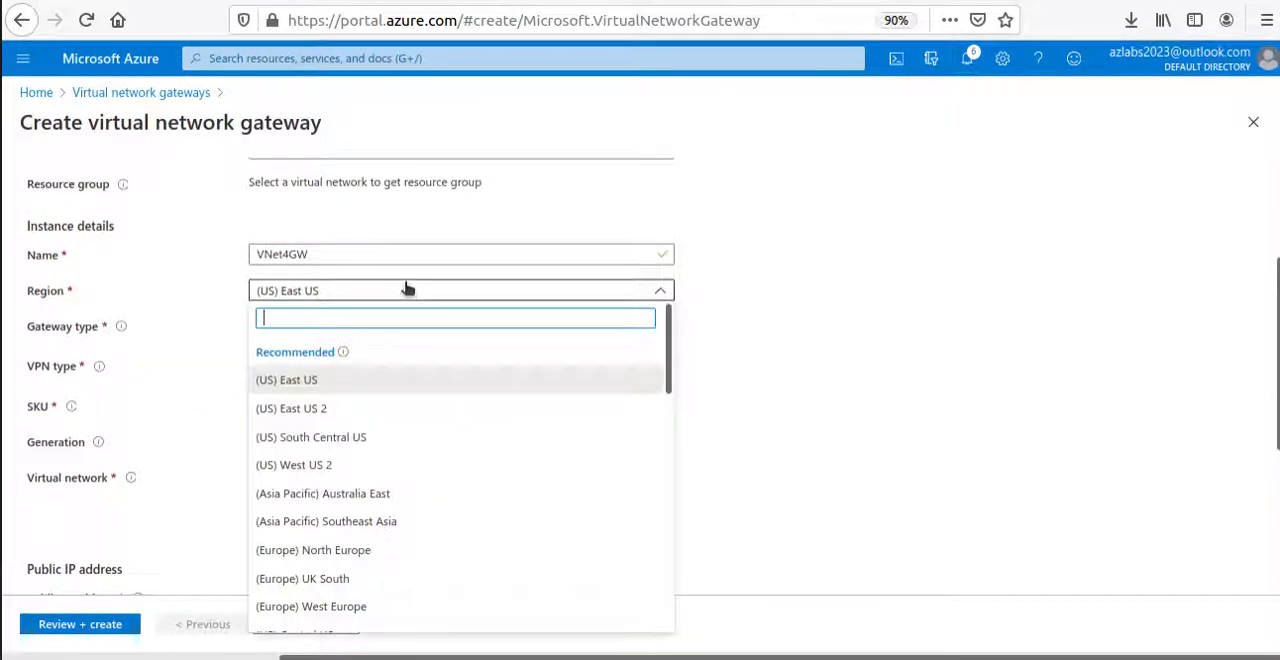
{"action": "type", "text": "w"}
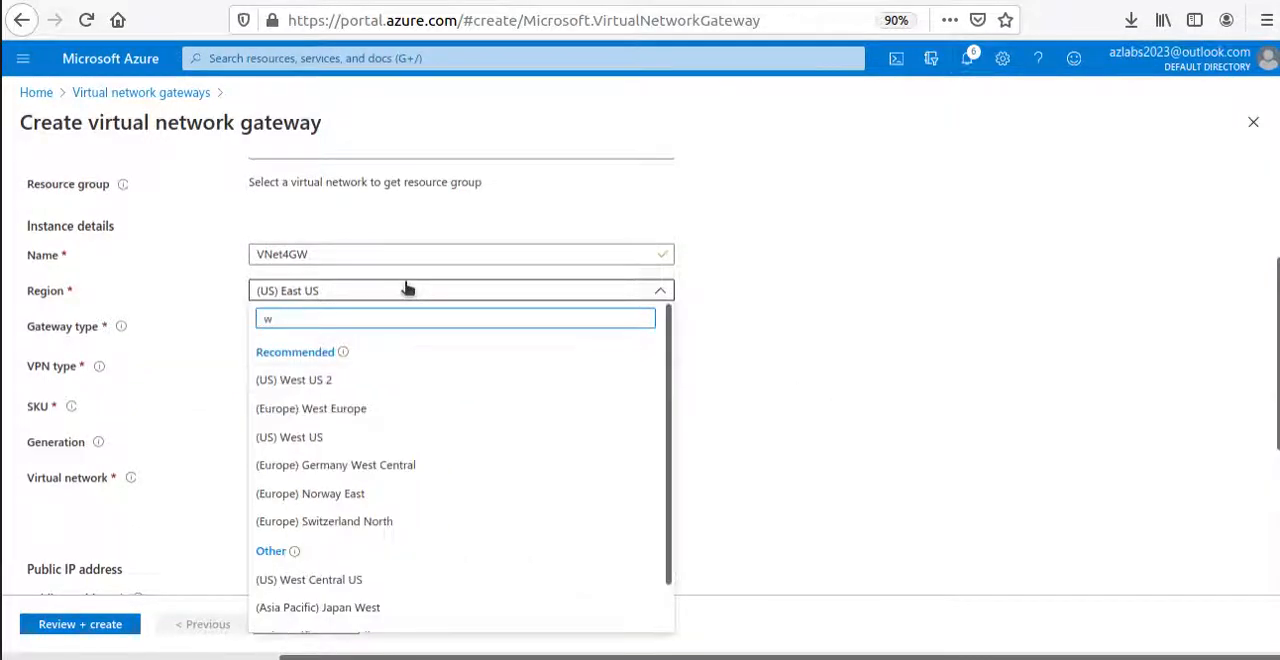
{"action": "type", "text": "e"}
{"action": "left_click", "coordinate": [340, 441]}
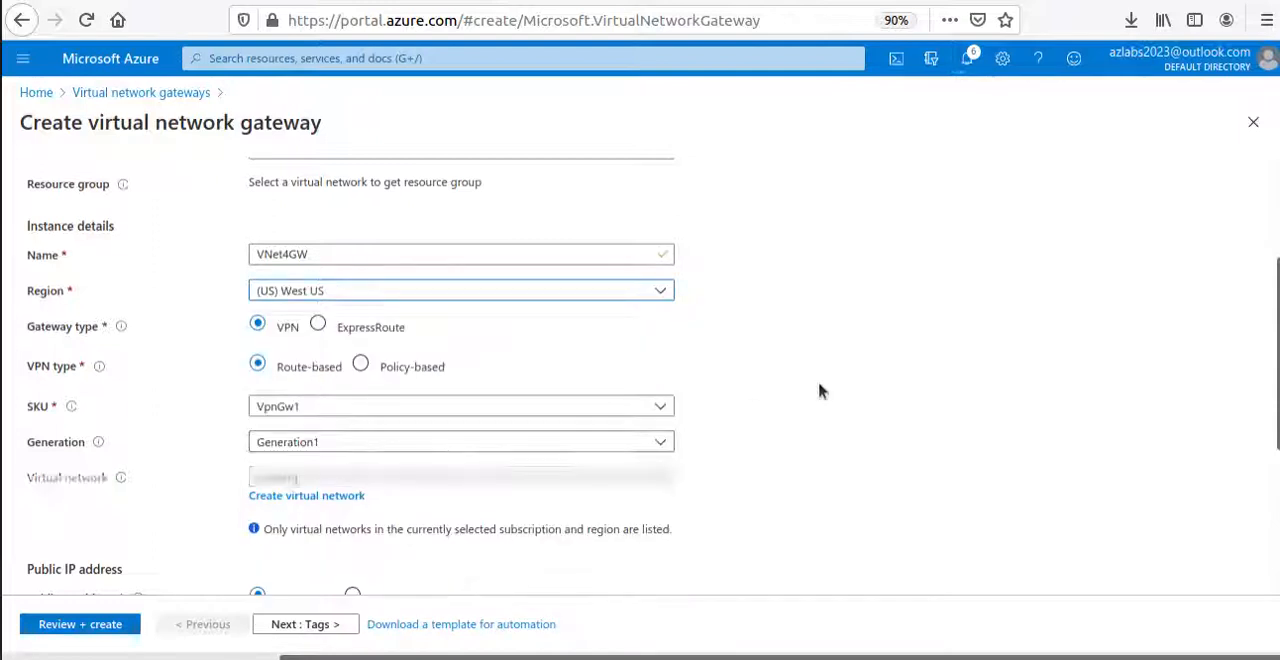
{"action": "scroll", "coordinate": [420, 306], "scroll_direction": "down", "scroll_amount": 3}
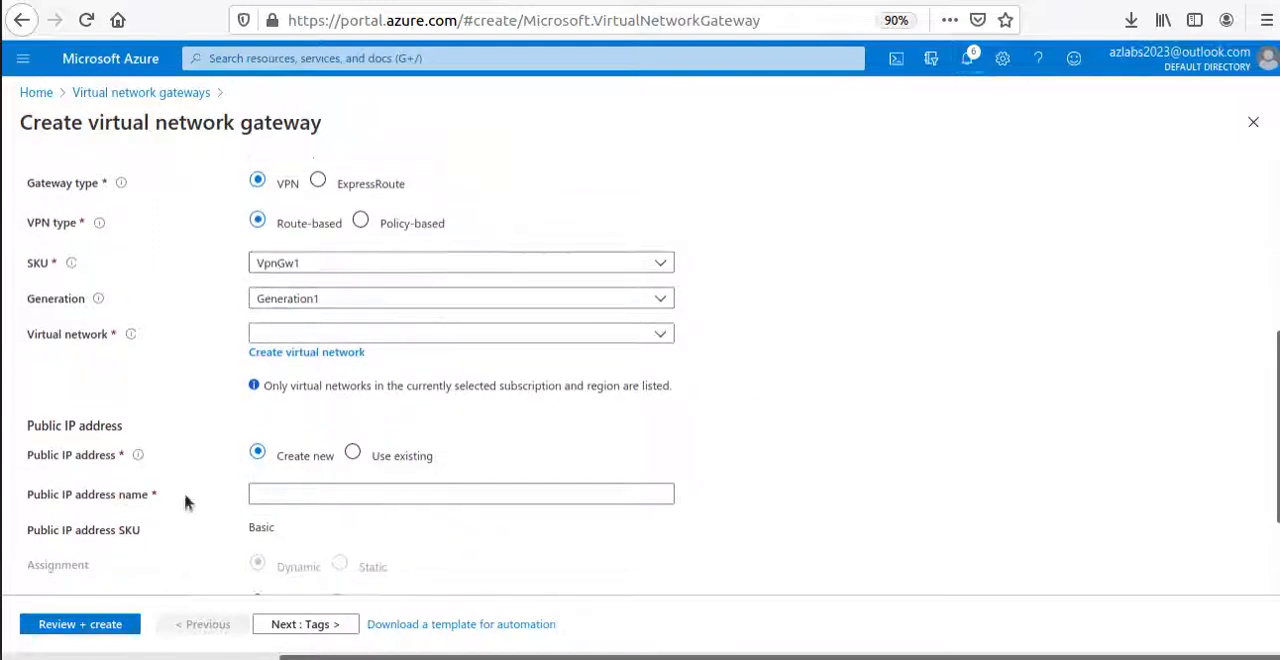
Try to select a virtual network for the new gateway, and leave the form for the list of virtual network gateways.
{"action": "scroll", "coordinate": [185, 502], "scroll_direction": "down", "scroll_amount": 3}
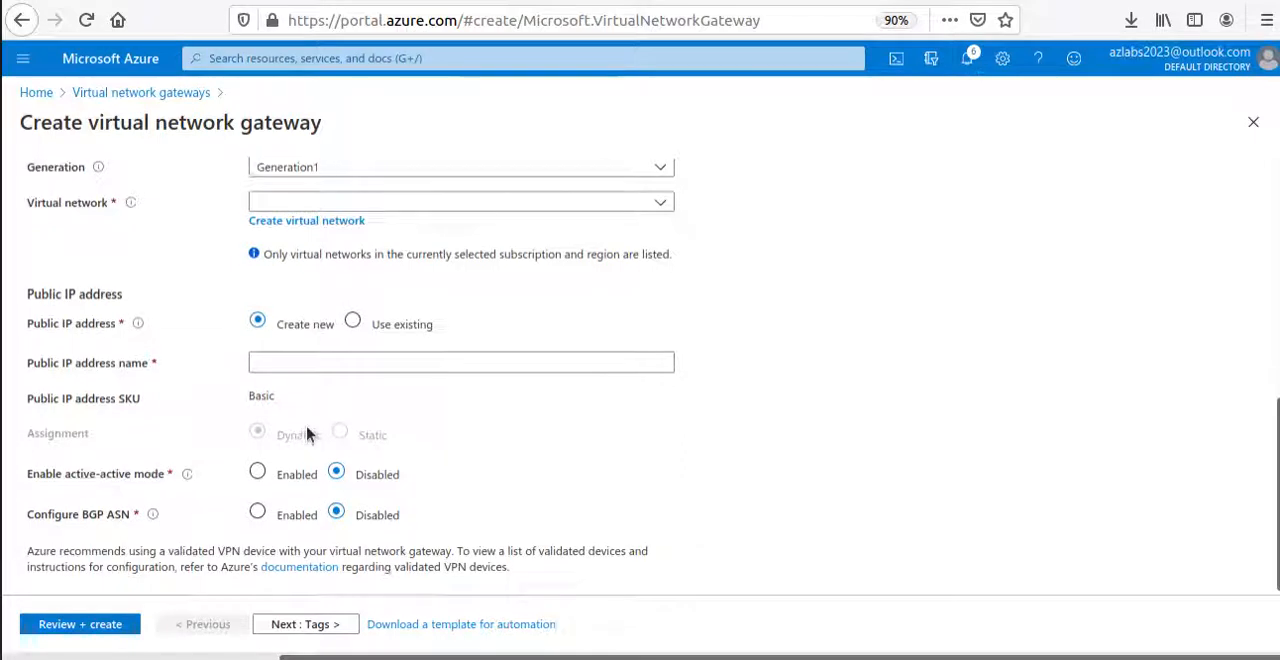
{"action": "scroll", "coordinate": [307, 433], "scroll_direction": "up", "scroll_amount": 2}
{"action": "left_click", "coordinate": [378, 296]}
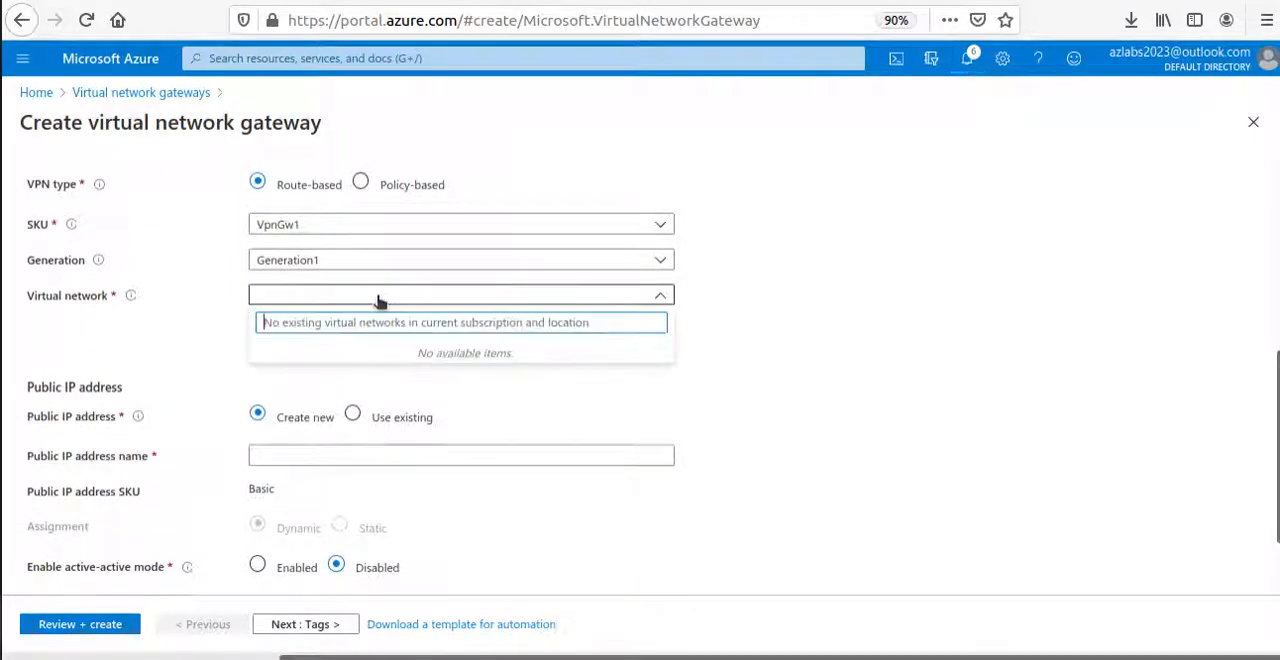
{"action": "left_click", "coordinate": [440, 296]}
{"action": "left_click", "coordinate": [660, 296]}
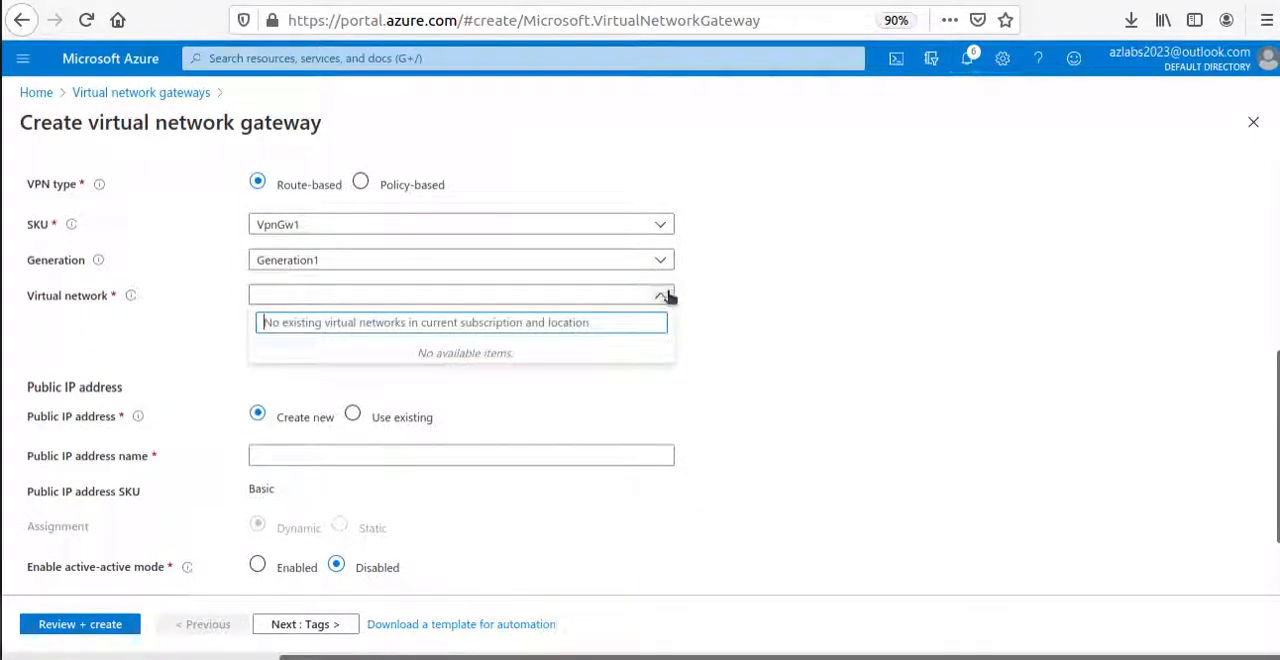
{"action": "left_click", "coordinate": [667, 296]}
{"action": "left_click", "coordinate": [463, 296]}
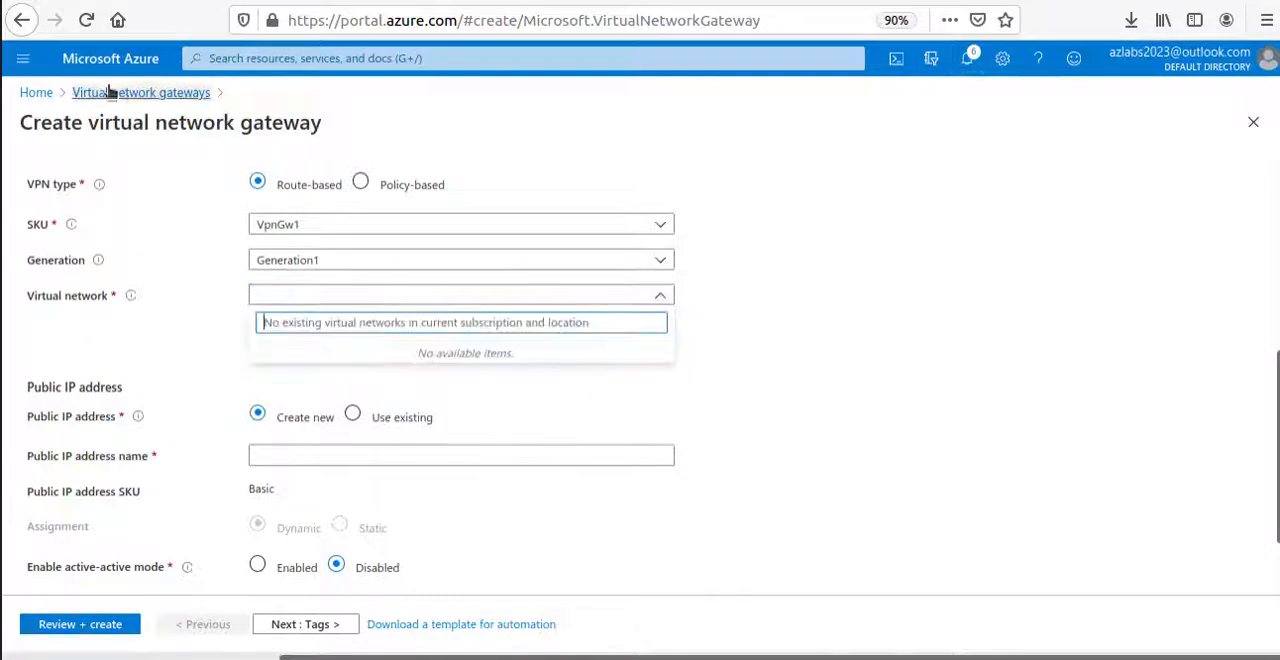
{"action": "right_click", "coordinate": [203, 92]}
{"action": "key", "text": "Escape"}
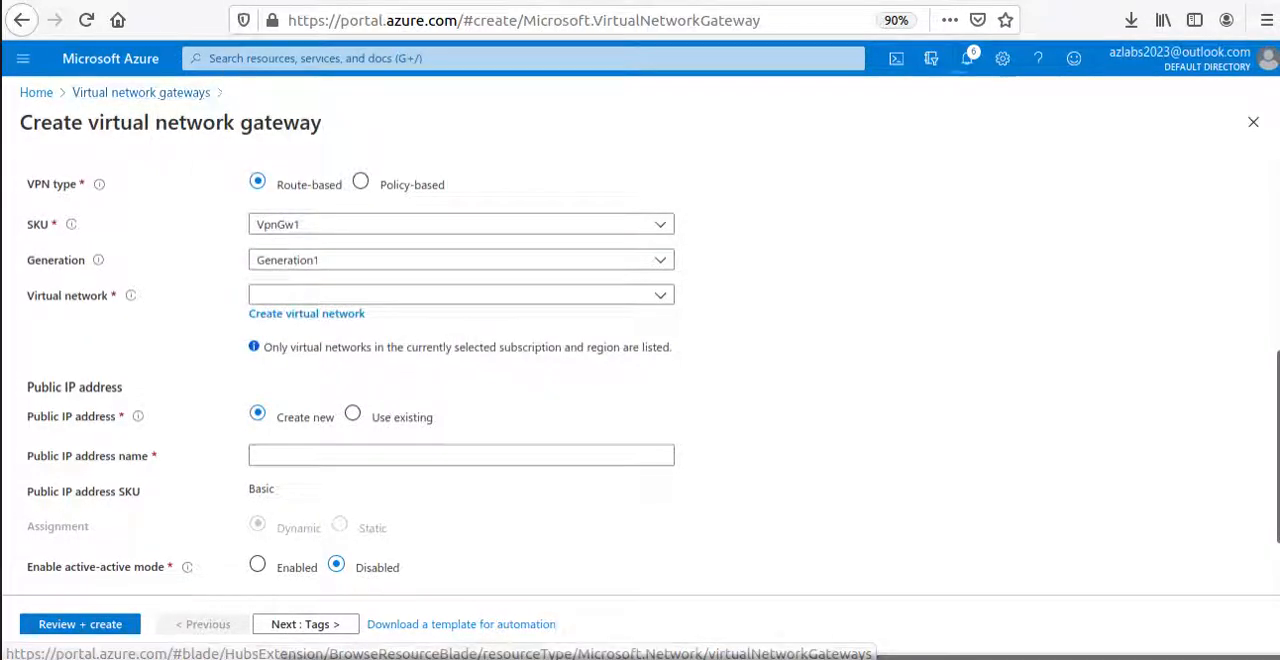
{"action": "left_click", "coordinate": [200, 92]}
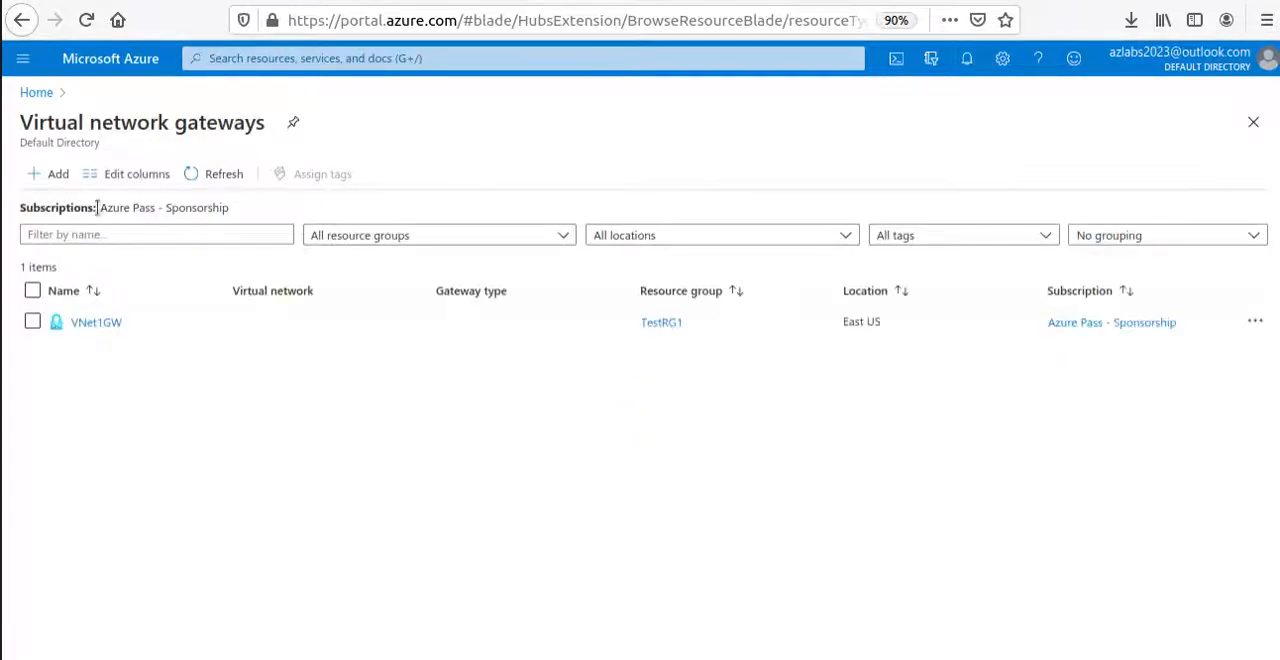
Open the list of virtual networks from the portal home page and check the portal notifications.
{"action": "left_click", "coordinate": [40, 93]}
{"action": "left_click", "coordinate": [391, 205]}
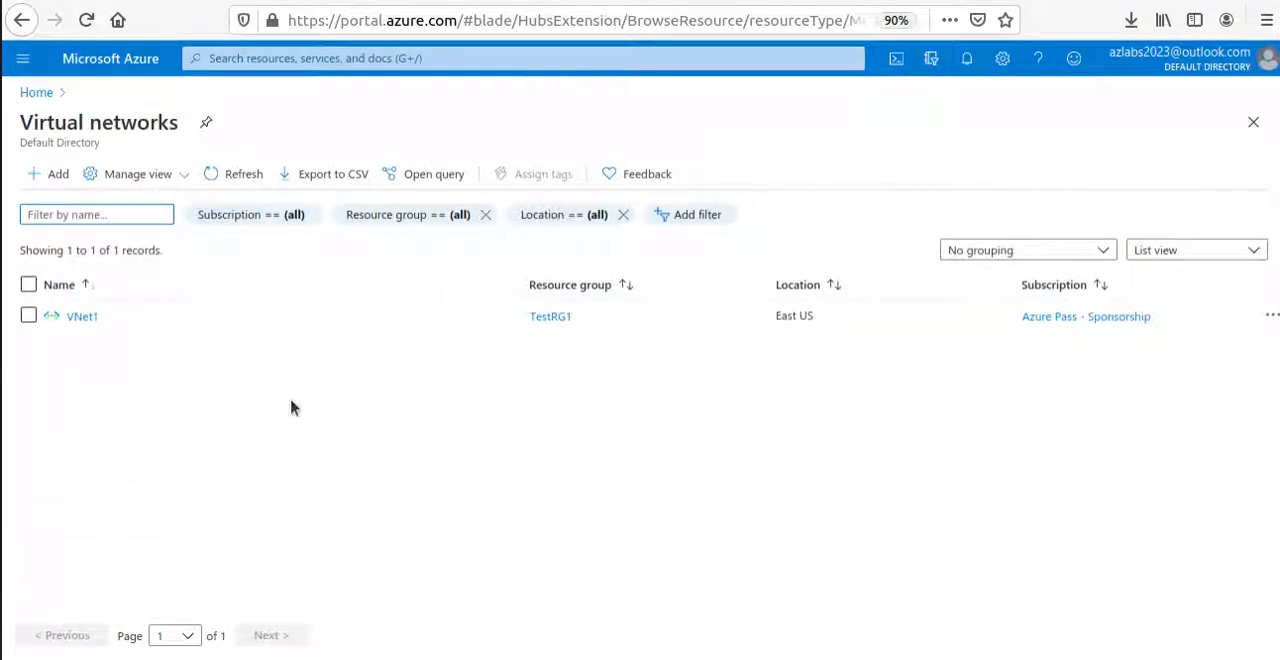
{"action": "left_click", "coordinate": [966, 60]}
{"action": "left_click", "coordinate": [967, 61]}
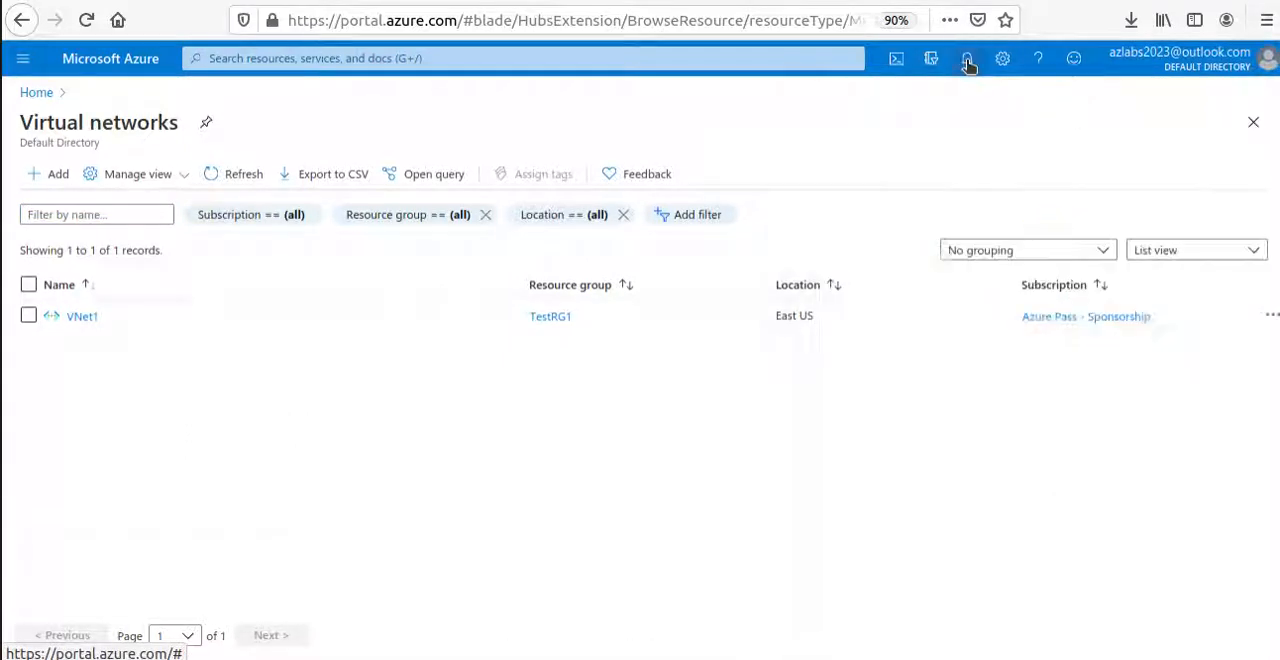
{"action": "left_click", "coordinate": [967, 61]}
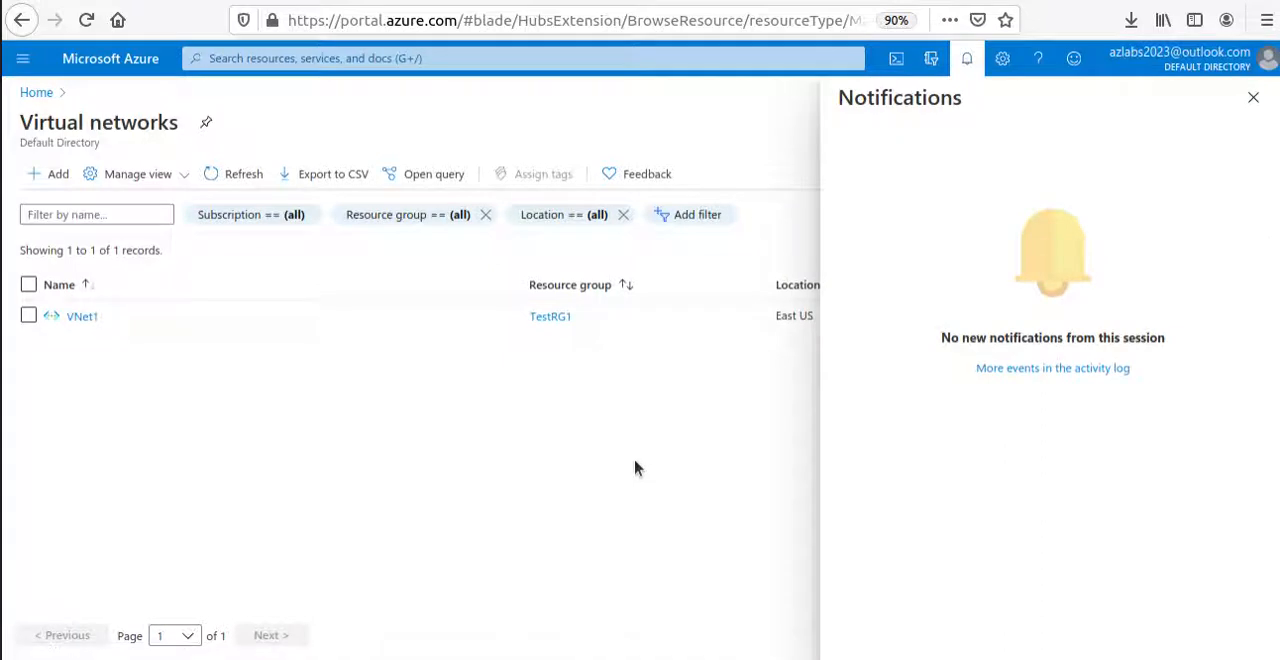
{"action": "left_click", "coordinate": [1253, 97]}
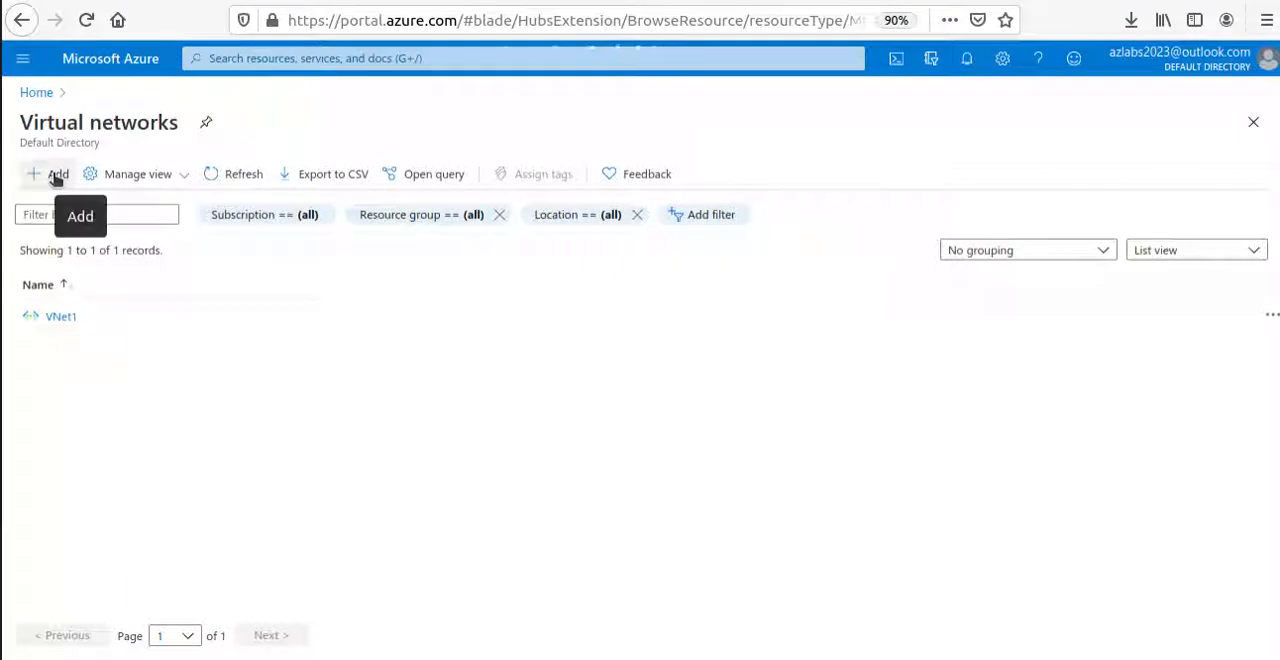
Start creating another virtual network in the existing resource group TestRG4, keeping the unsaved form open.
{"action": "left_click", "coordinate": [56, 177]}
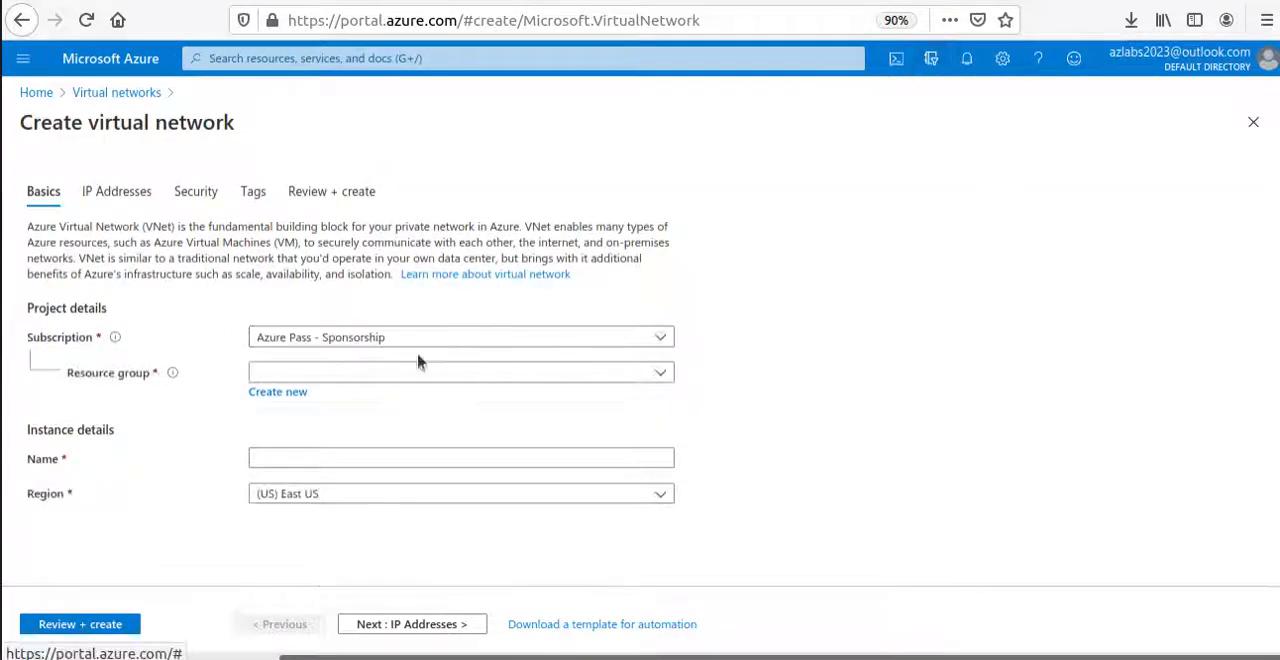
{"action": "left_click", "coordinate": [495, 372]}
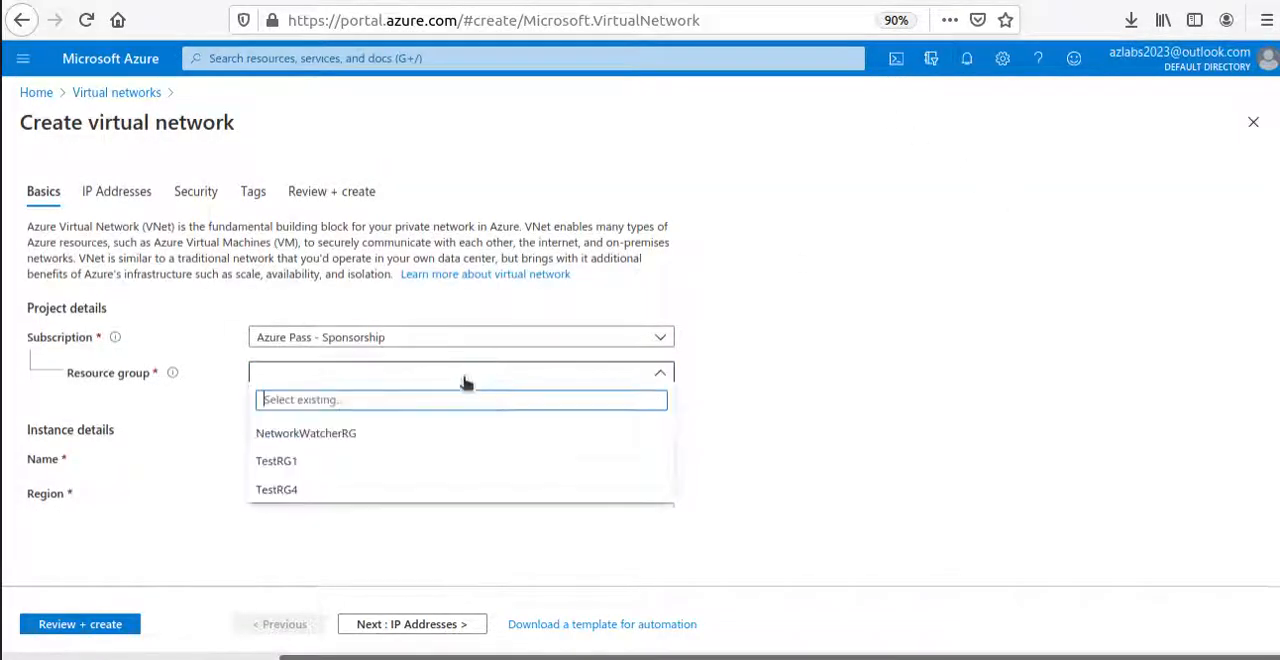
{"action": "left_click", "coordinate": [280, 489]}
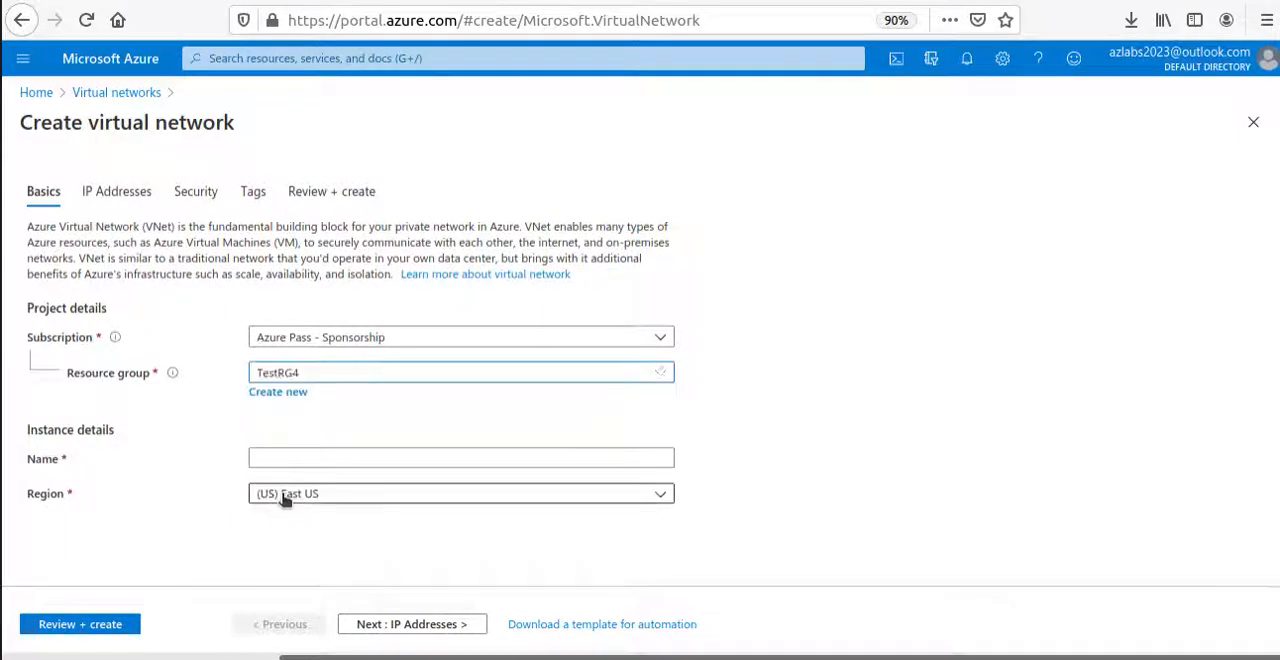
{"action": "left_click", "coordinate": [36, 93]}
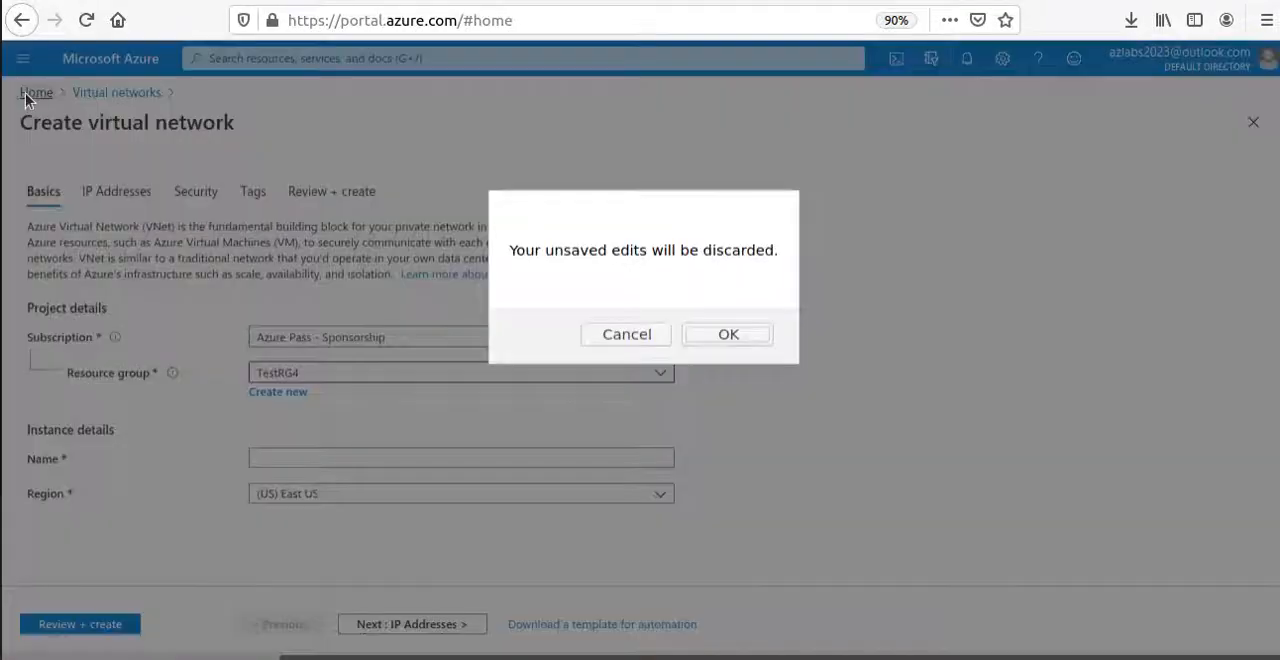
{"action": "left_click", "coordinate": [660, 336]}
{"action": "left_click", "coordinate": [291, 455]}
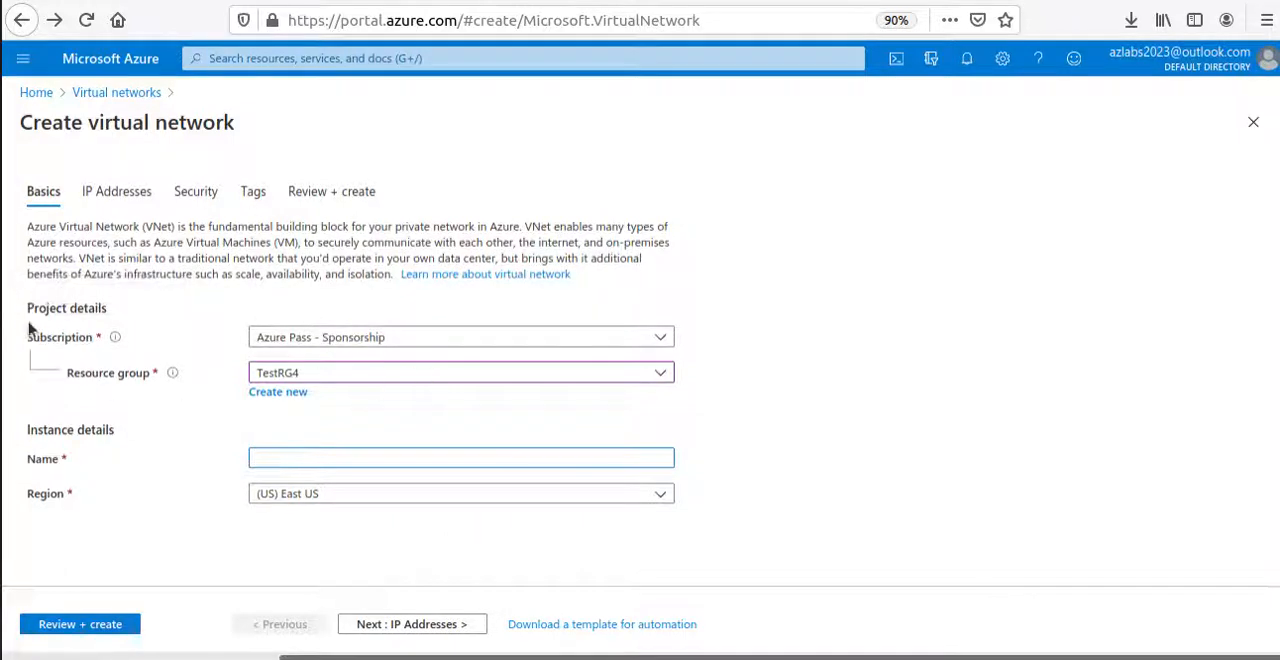
{"action": "left_click", "coordinate": [0, 290]}
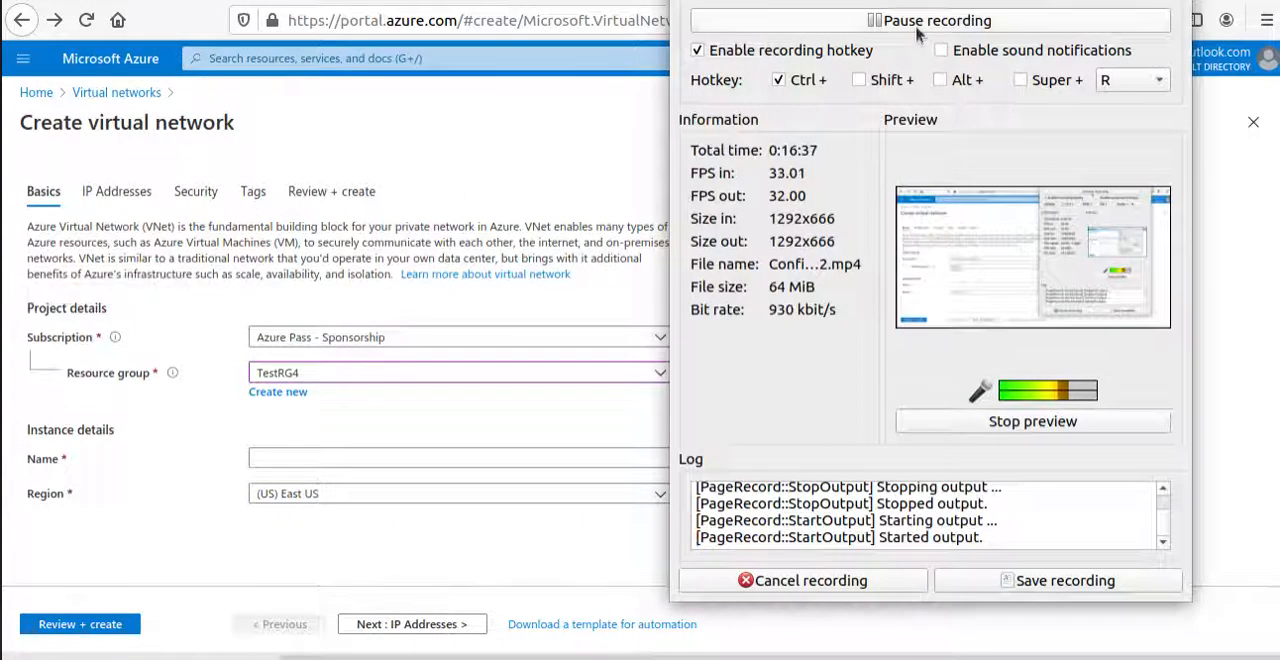
{"action": "left_click", "coordinate": [916, 22]}
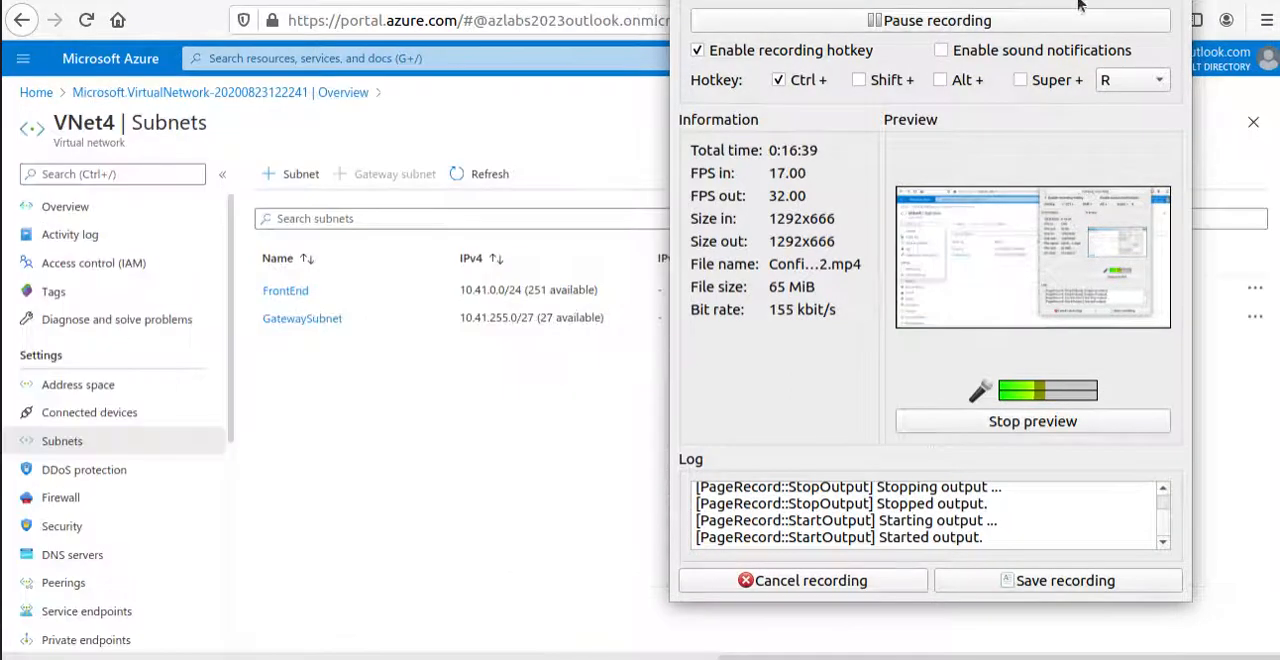
{"action": "left_click", "coordinate": [265, 338]}
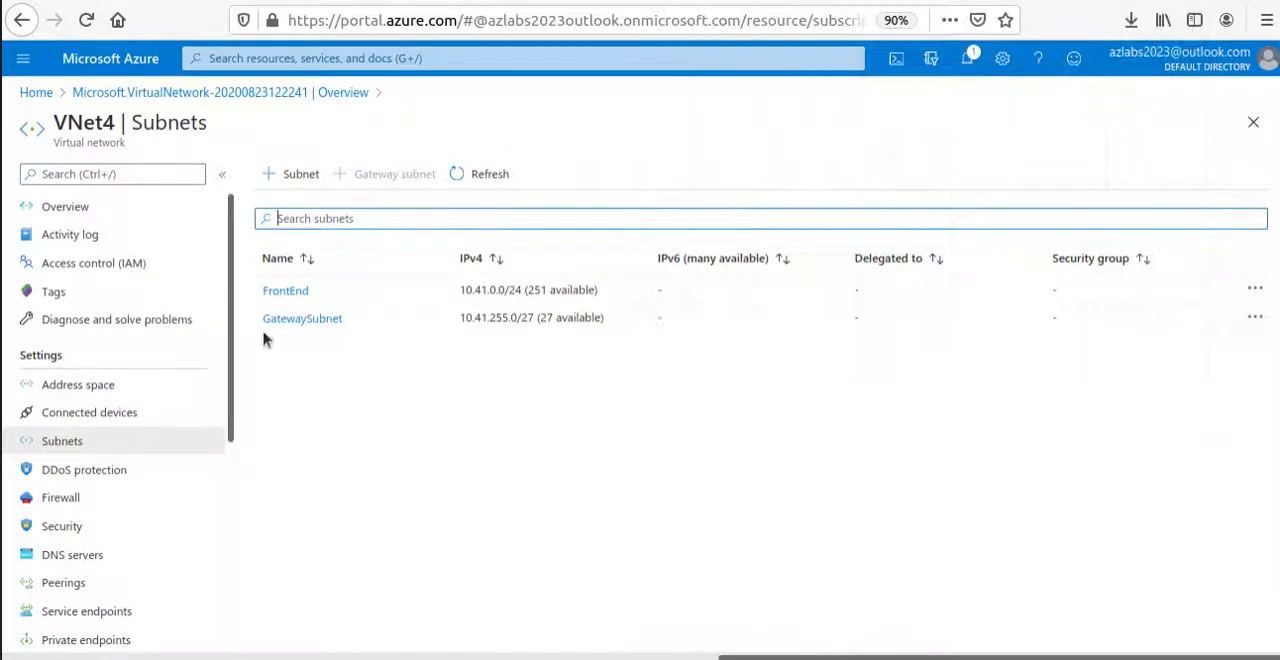
Check VNet4's location in its overview, and review its FrontEnd and GatewaySubnet subnets.
{"action": "double_click", "coordinate": [100, 118]}
{"action": "left_click_drag", "start_coordinate": [100, 118], "coordinate": [227, 118]}
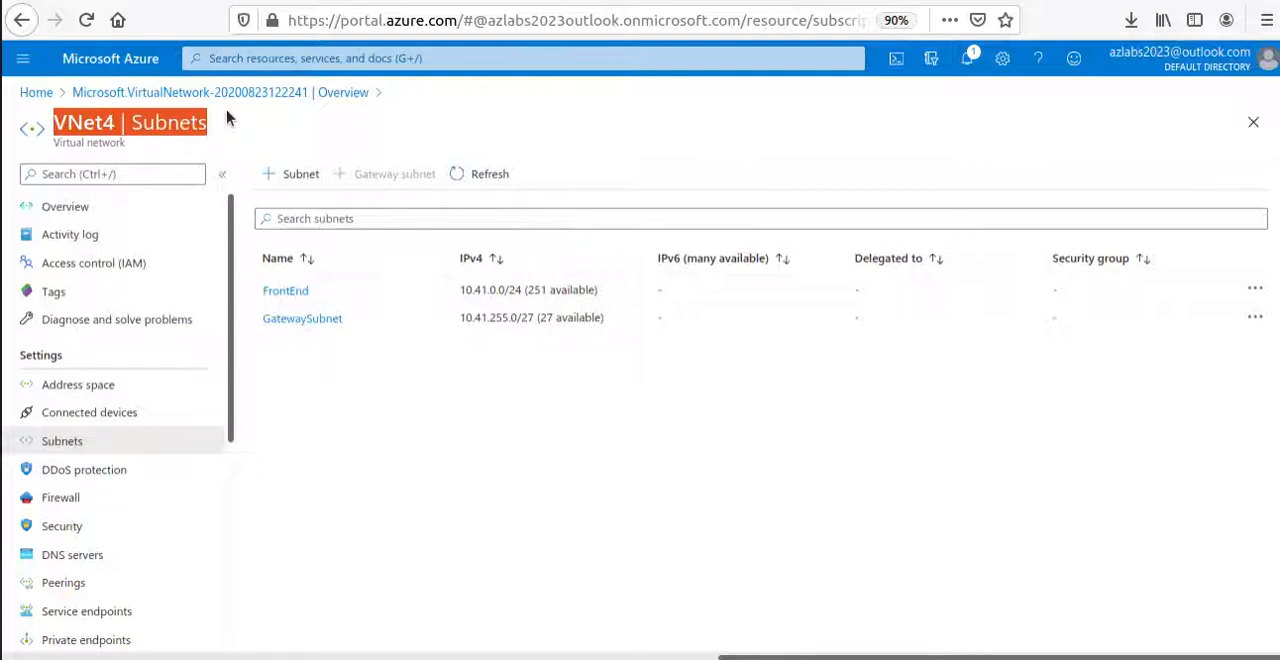
{"action": "left_click", "coordinate": [74, 208]}
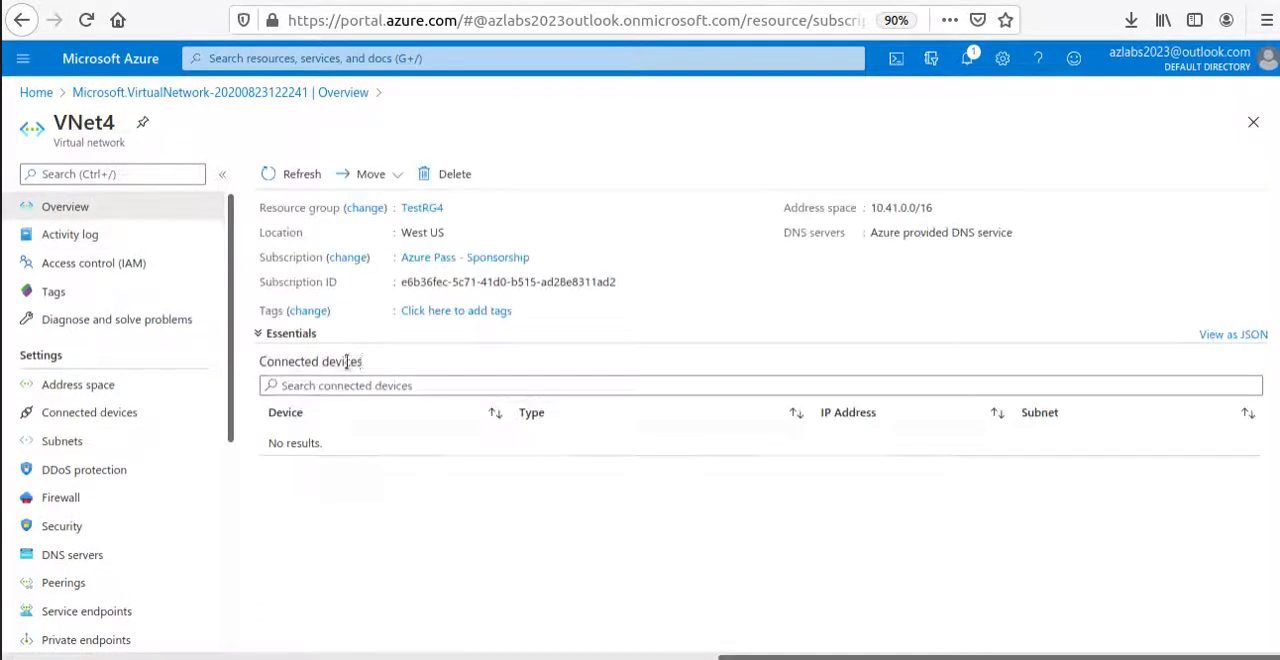
{"action": "double_click", "coordinate": [435, 233]}
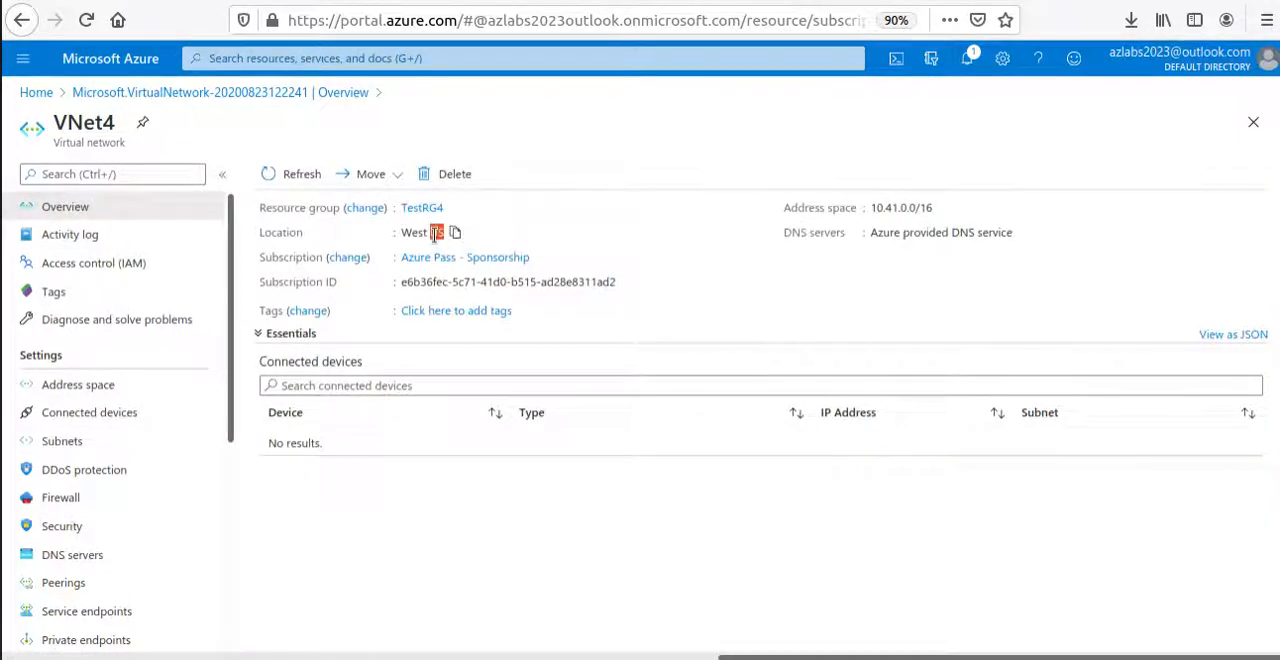
{"action": "left_click", "coordinate": [92, 443]}
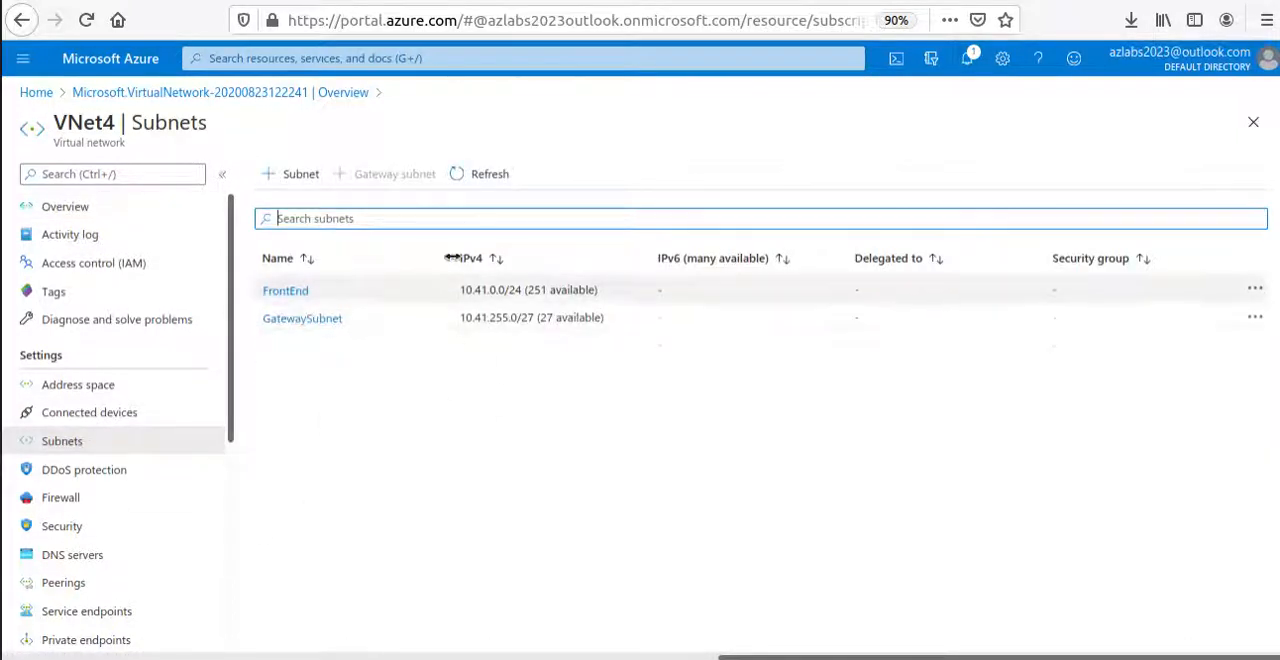
{"action": "left_click_drag", "start_coordinate": [349, 320], "coordinate": [353, 210]}
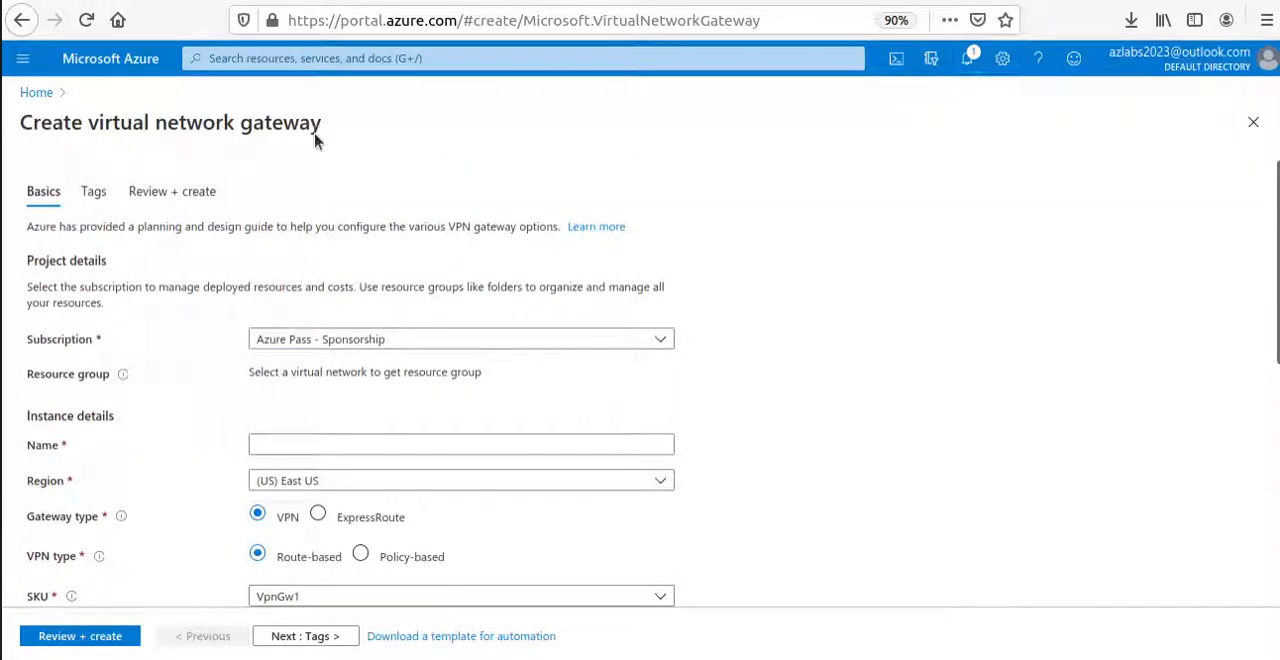
Set the new virtual network gateway's region to (US) West US, filtering the region list with "west".
{"action": "scroll", "coordinate": [420, 330], "scroll_direction": "down", "scroll_amount": 2}
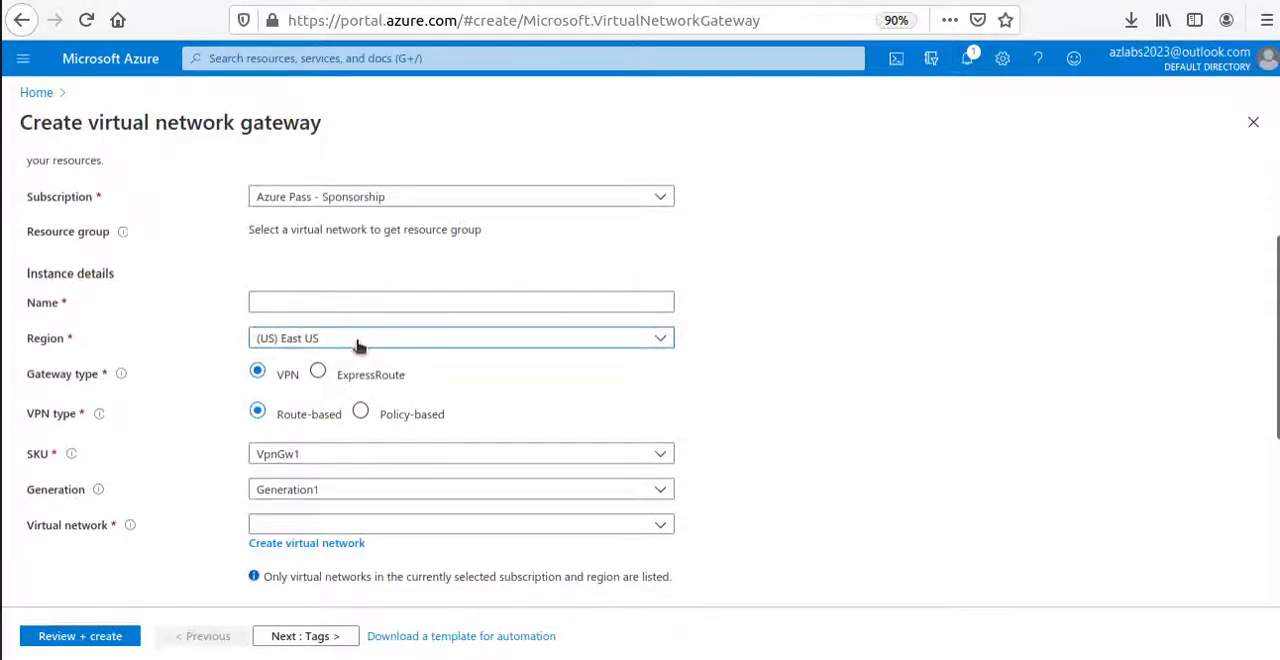
{"action": "left_click", "coordinate": [358, 340]}
{"action": "scroll", "coordinate": [378, 515], "scroll_direction": "down", "scroll_amount": 1}
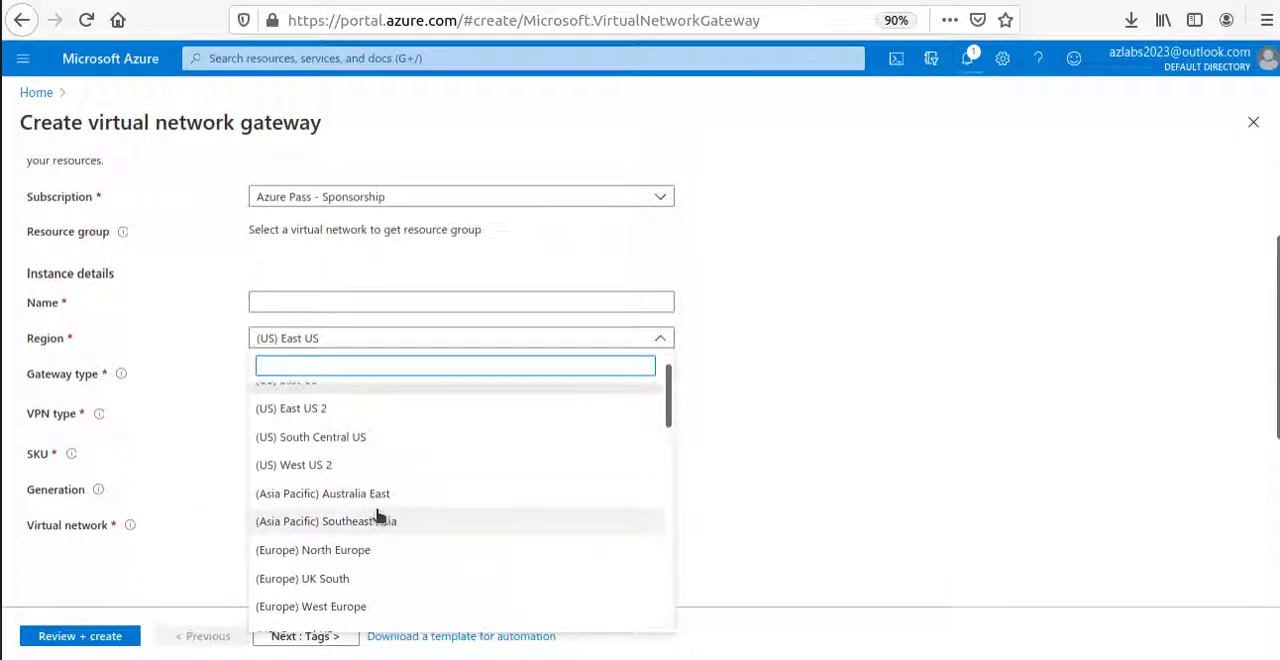
{"action": "scroll", "coordinate": [378, 515], "scroll_direction": "down", "scroll_amount": 2}
{"action": "scroll", "coordinate": [378, 513], "scroll_direction": "up", "scroll_amount": 3}
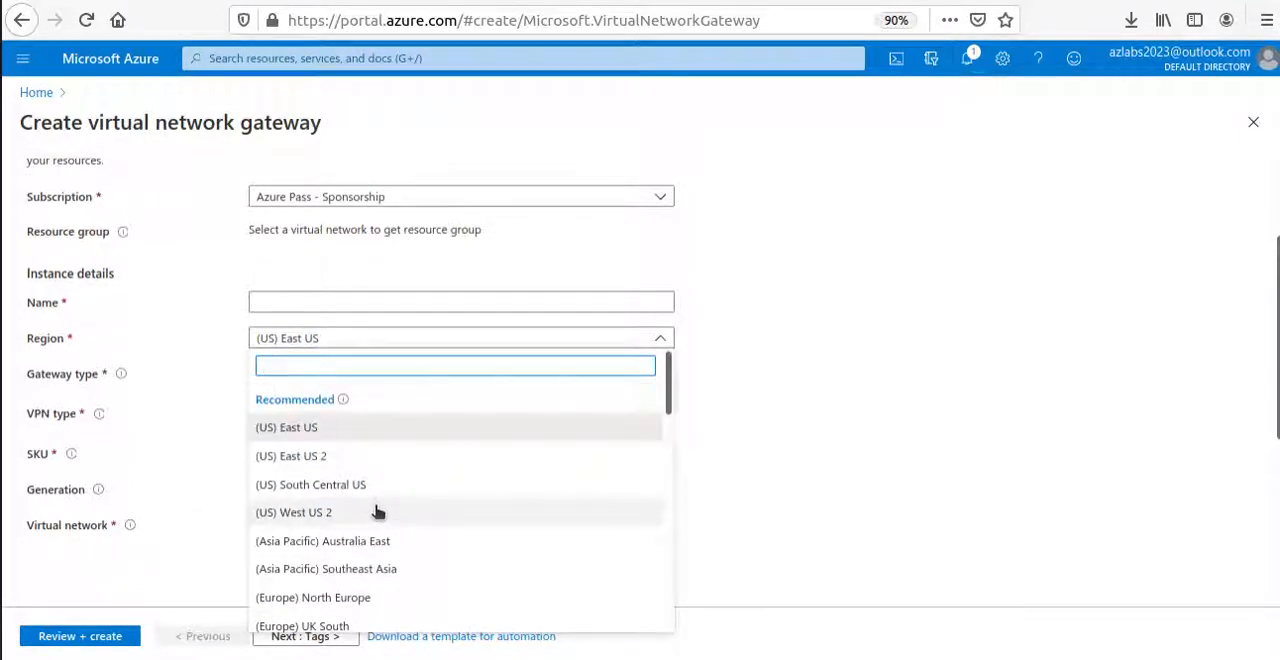
{"action": "type", "text": "w"}
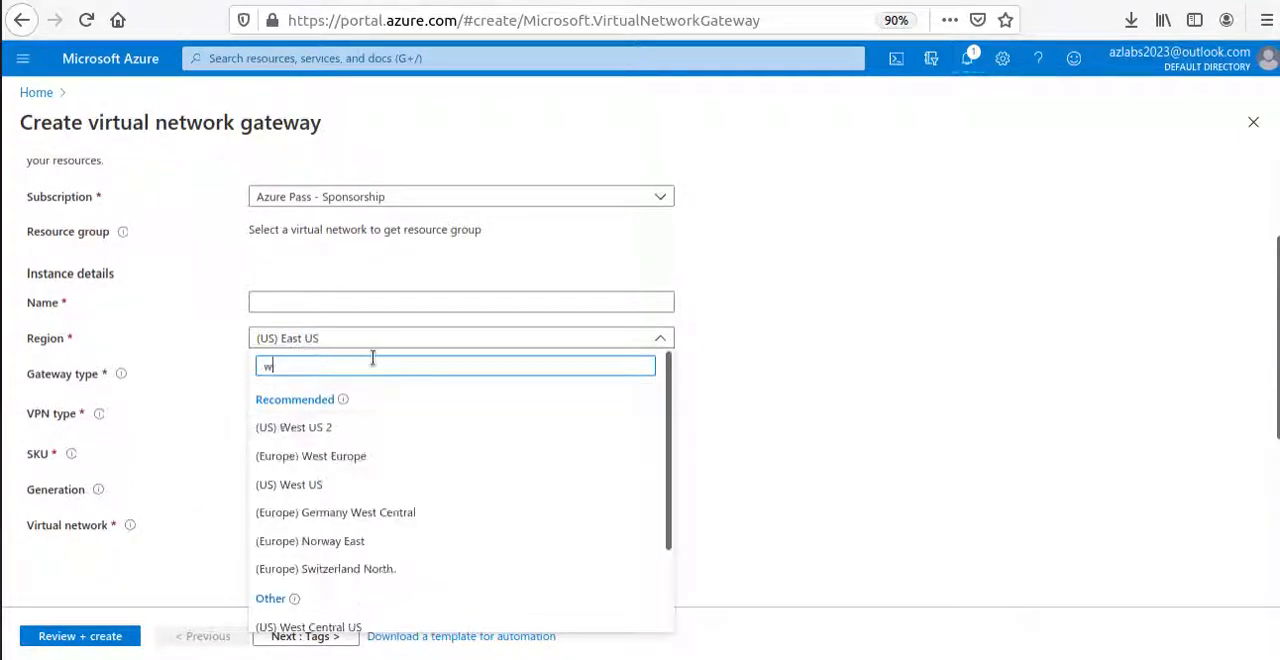
{"action": "type", "text": "est"}
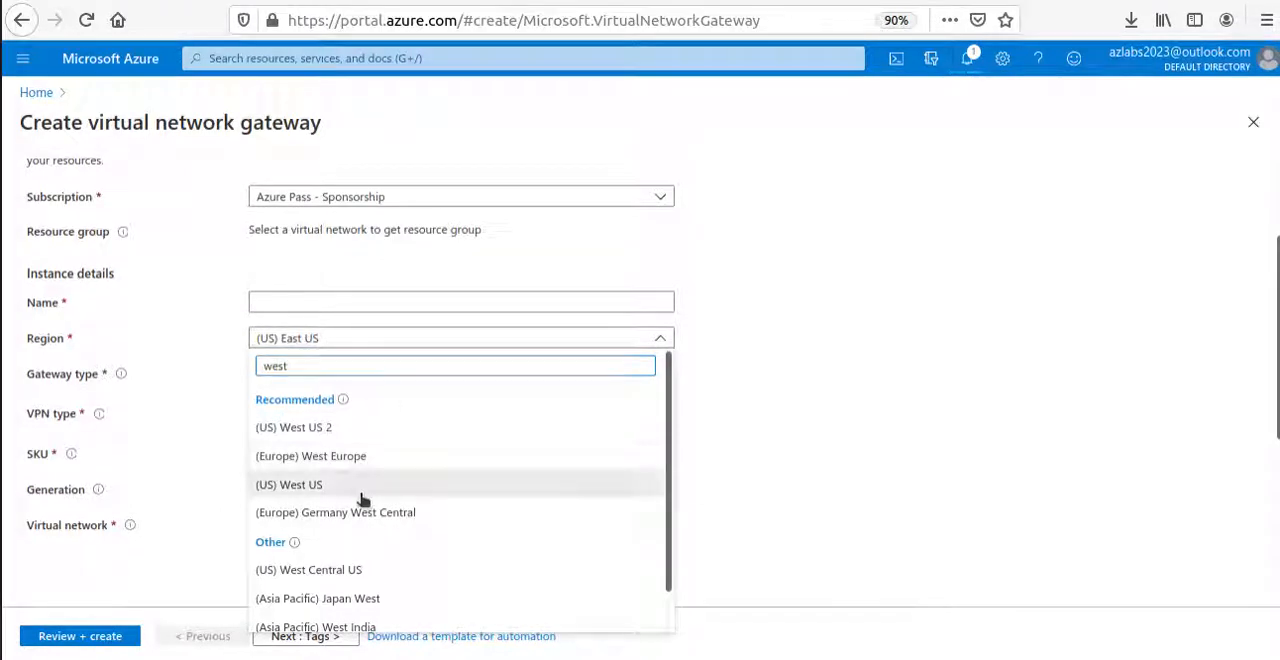
{"action": "left_click", "coordinate": [360, 486]}
Assign VNet4 as the virtual network of the new gateway.
{"action": "scroll", "coordinate": [700, 432], "scroll_direction": "down", "scroll_amount": 3}
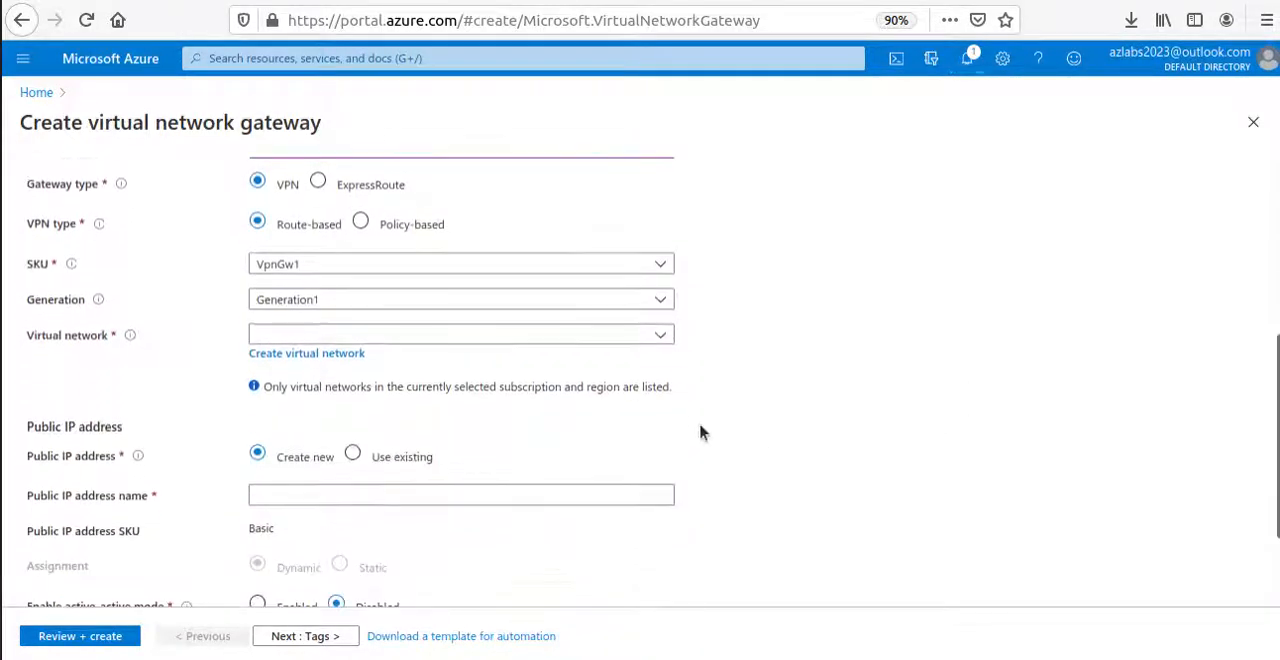
{"action": "left_click", "coordinate": [329, 334]}
{"action": "left_click", "coordinate": [275, 424]}
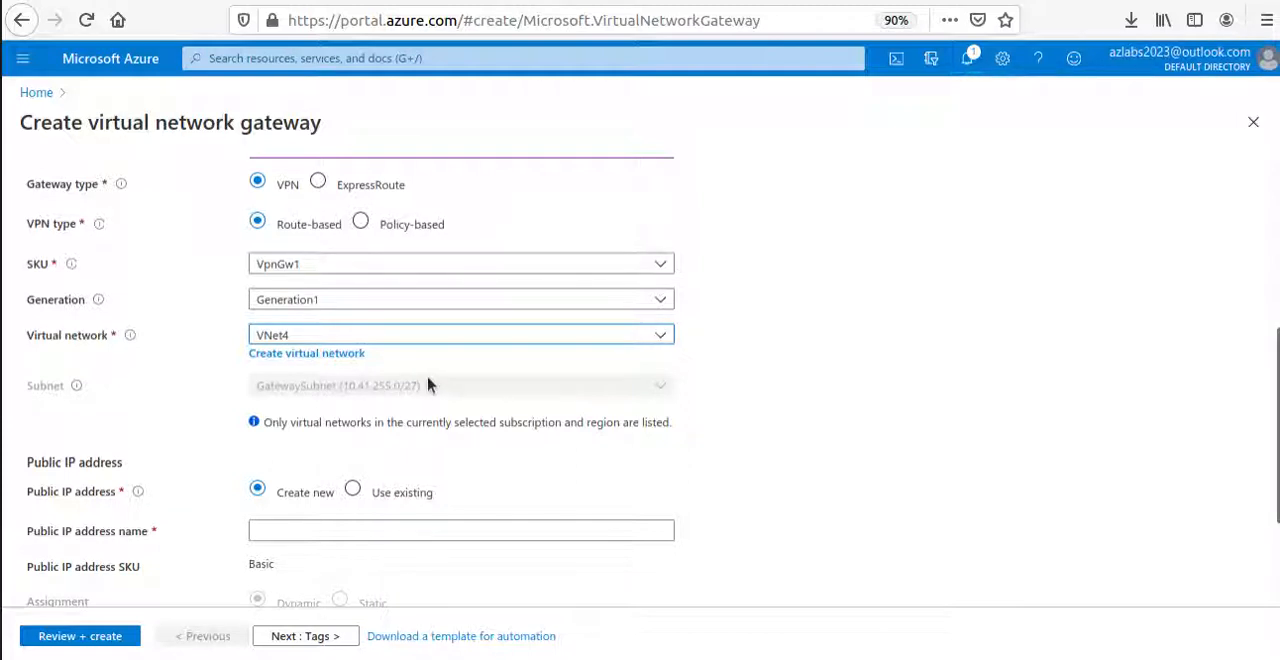
Switch to the Microsoft Docs page and copy the gateway name VNet4GW from VNet4's virtual network gateway settings.
{"action": "scroll", "coordinate": [379, 404], "scroll_direction": "up", "scroll_amount": 5}
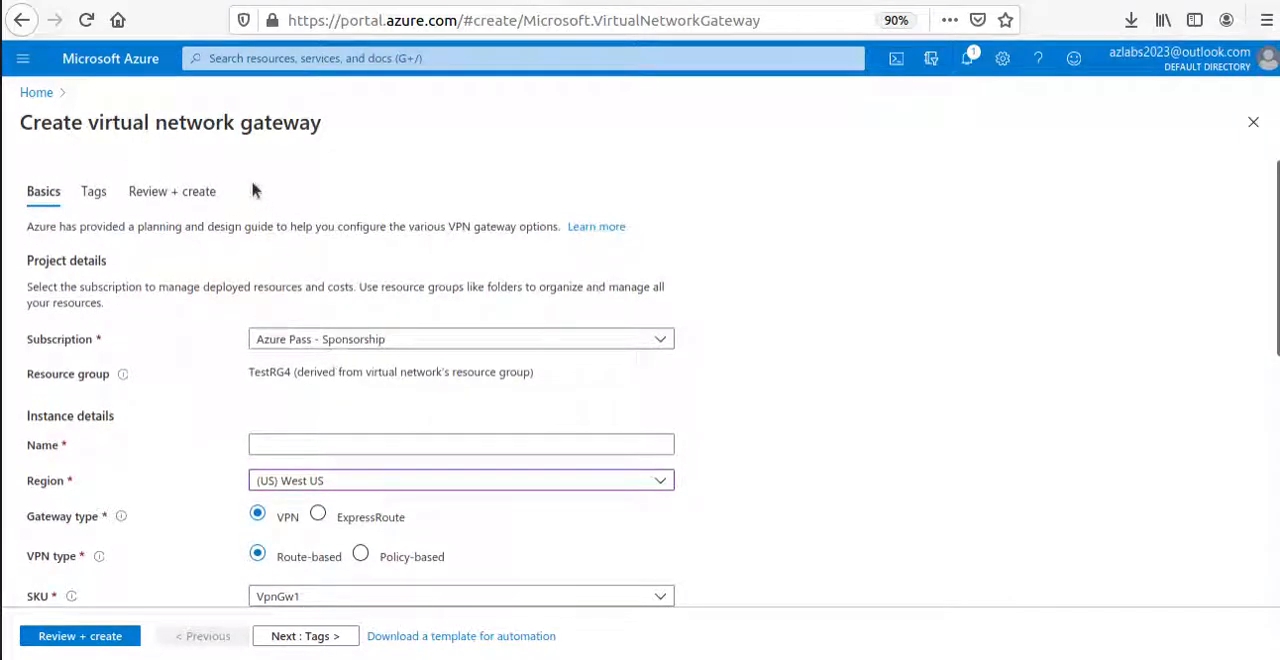
{"action": "scroll", "coordinate": [347, 300], "scroll_direction": "down", "scroll_amount": 2}
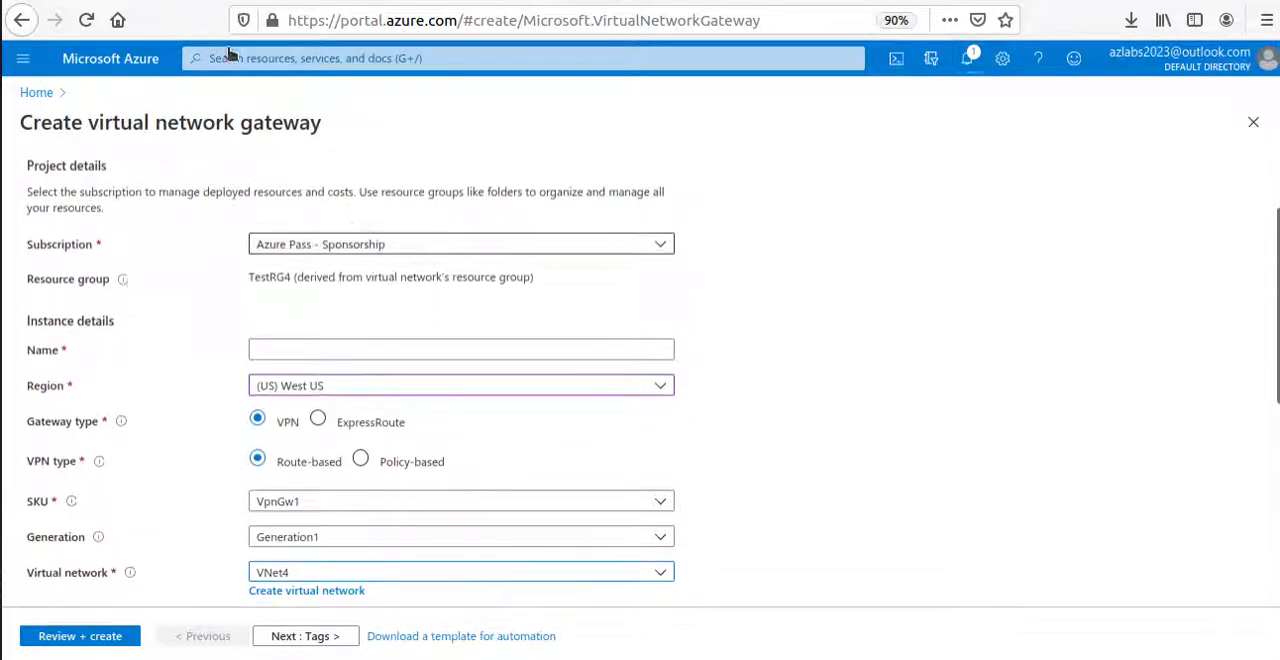
{"action": "left_click", "coordinate": [522, 2]}
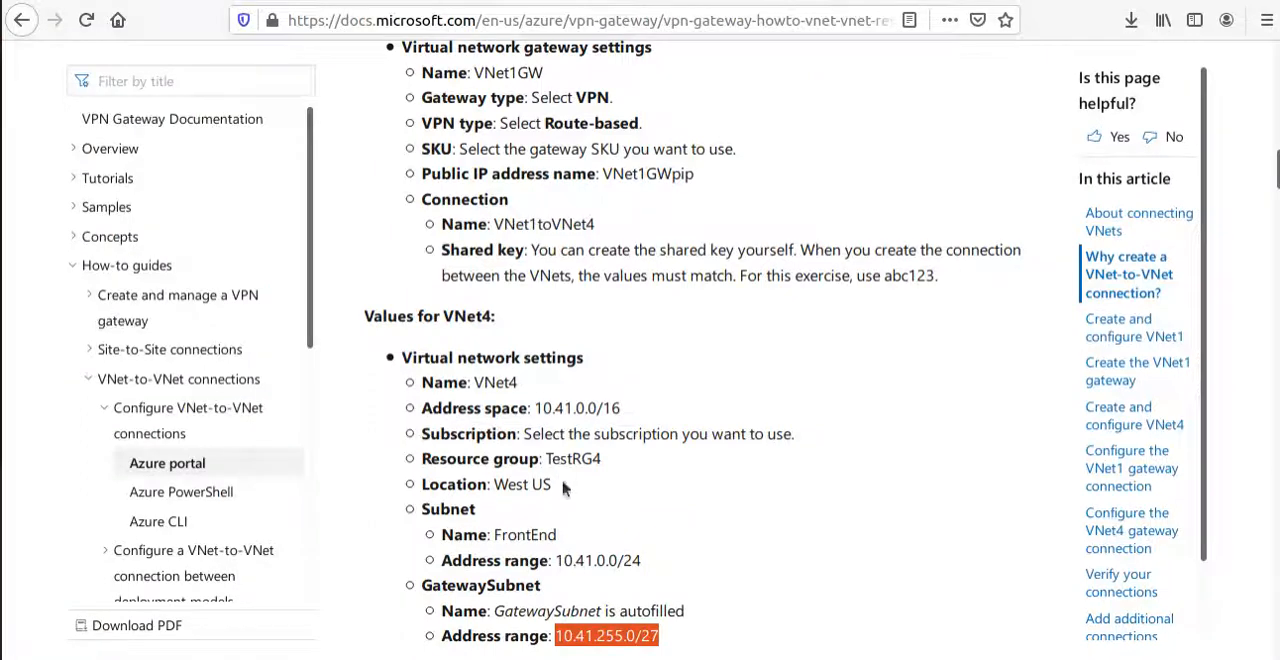
{"action": "scroll", "coordinate": [658, 508], "scroll_direction": "down", "scroll_amount": 3}
{"action": "scroll", "coordinate": [587, 562], "scroll_direction": "down", "scroll_amount": 1}
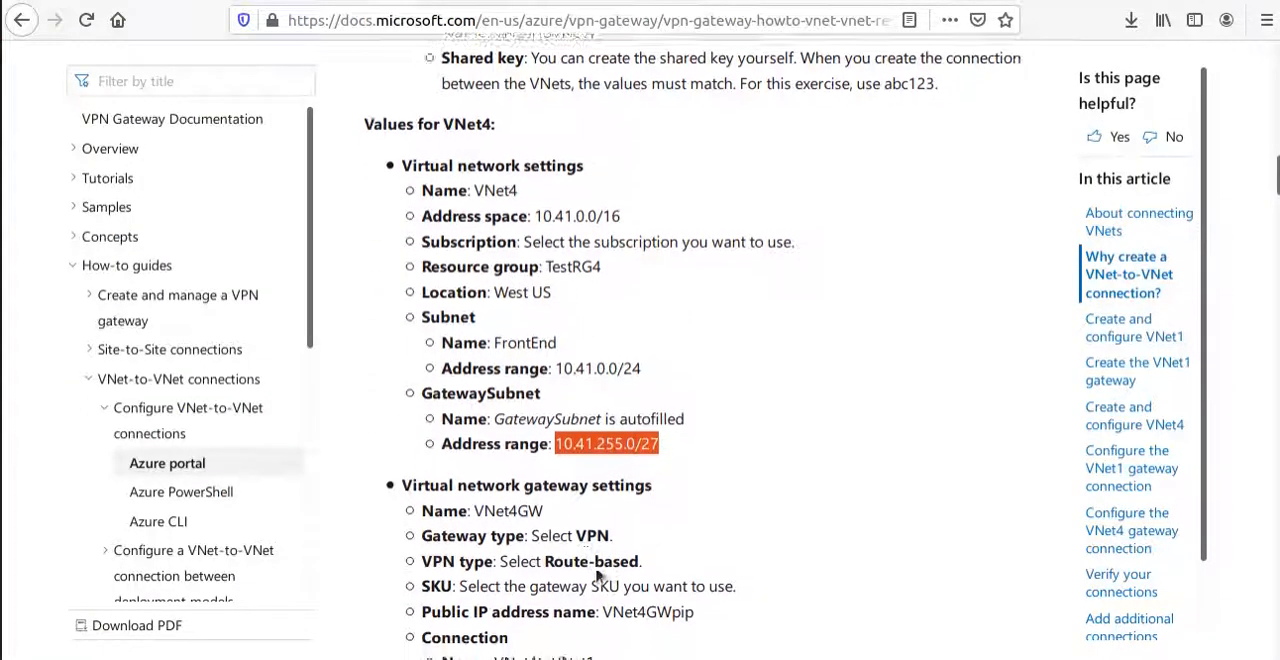
{"action": "double_click", "coordinate": [509, 478]}
{"action": "right_click", "coordinate": [513, 481]}
{"action": "left_click", "coordinate": [549, 490]}
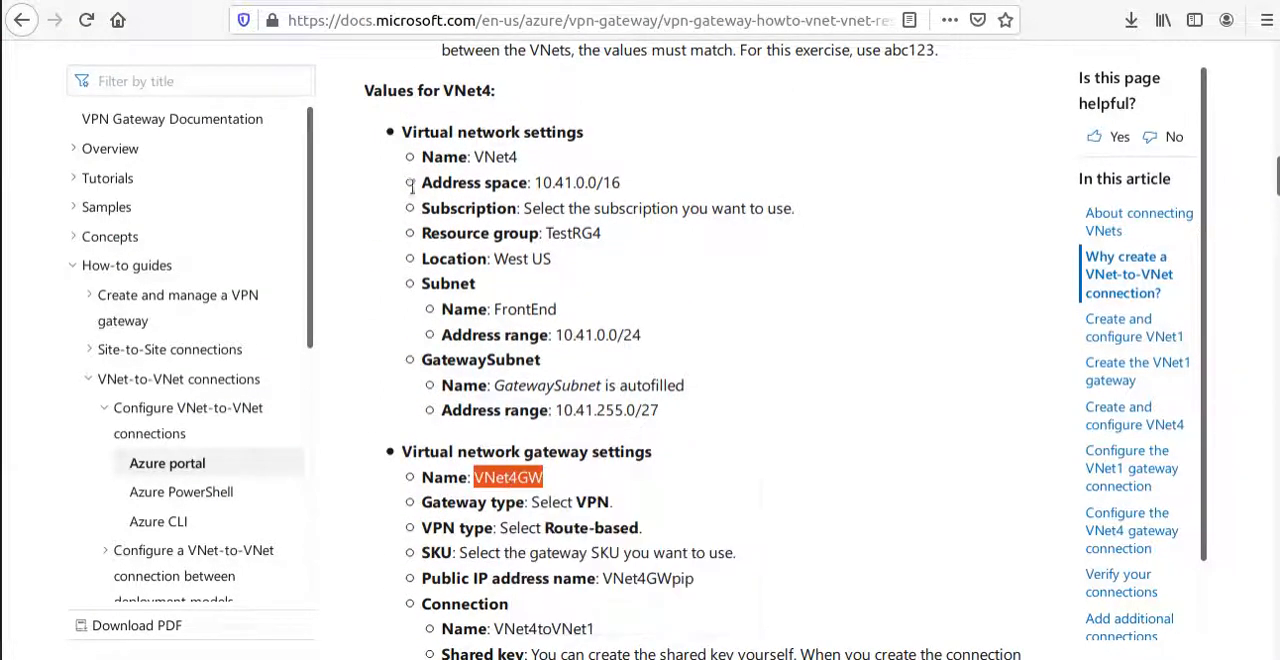
Switch back to the Azure portal, name the new virtual network gateway VNet4GW, and check its derived resource group.
{"action": "left_click", "coordinate": [334, 2]}
{"action": "left_click", "coordinate": [190, 2]}
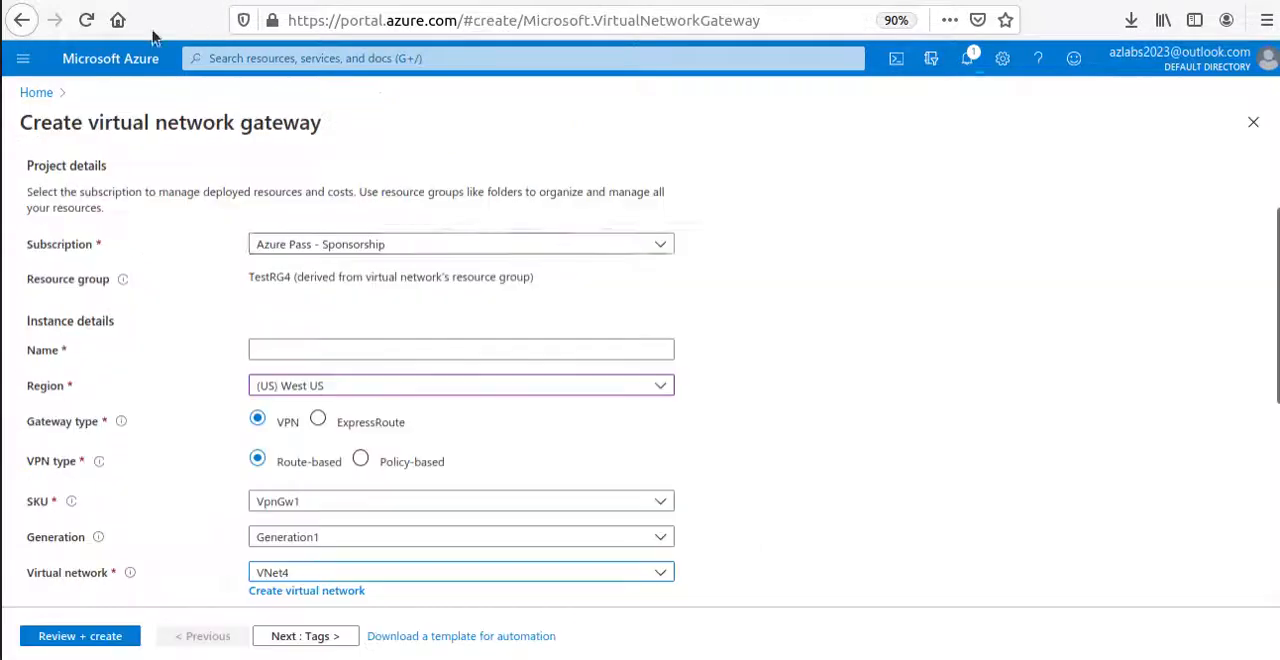
{"action": "left_click", "coordinate": [346, 343]}
{"action": "key", "text": "ctrl+v"}
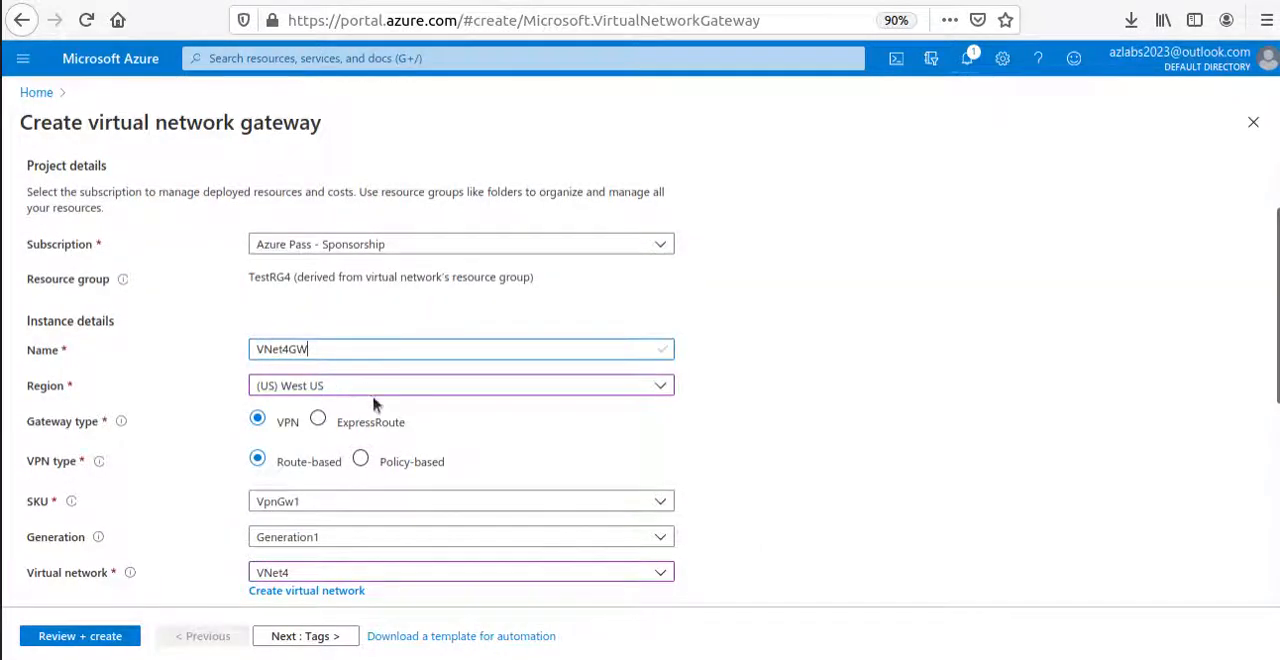
{"action": "scroll", "coordinate": [380, 323], "scroll_direction": "down", "scroll_amount": 4}
{"action": "scroll", "coordinate": [370, 470], "scroll_direction": "up", "scroll_amount": 6}
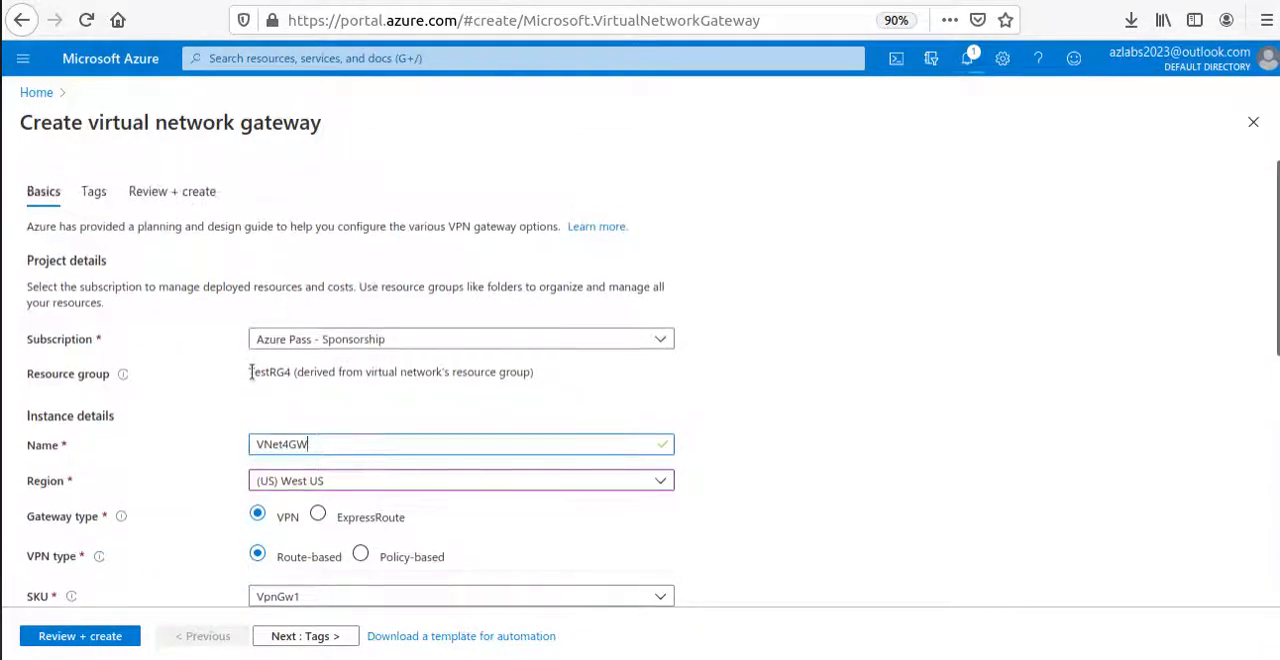
{"action": "left_click_drag", "start_coordinate": [251, 372], "coordinate": [599, 373]}
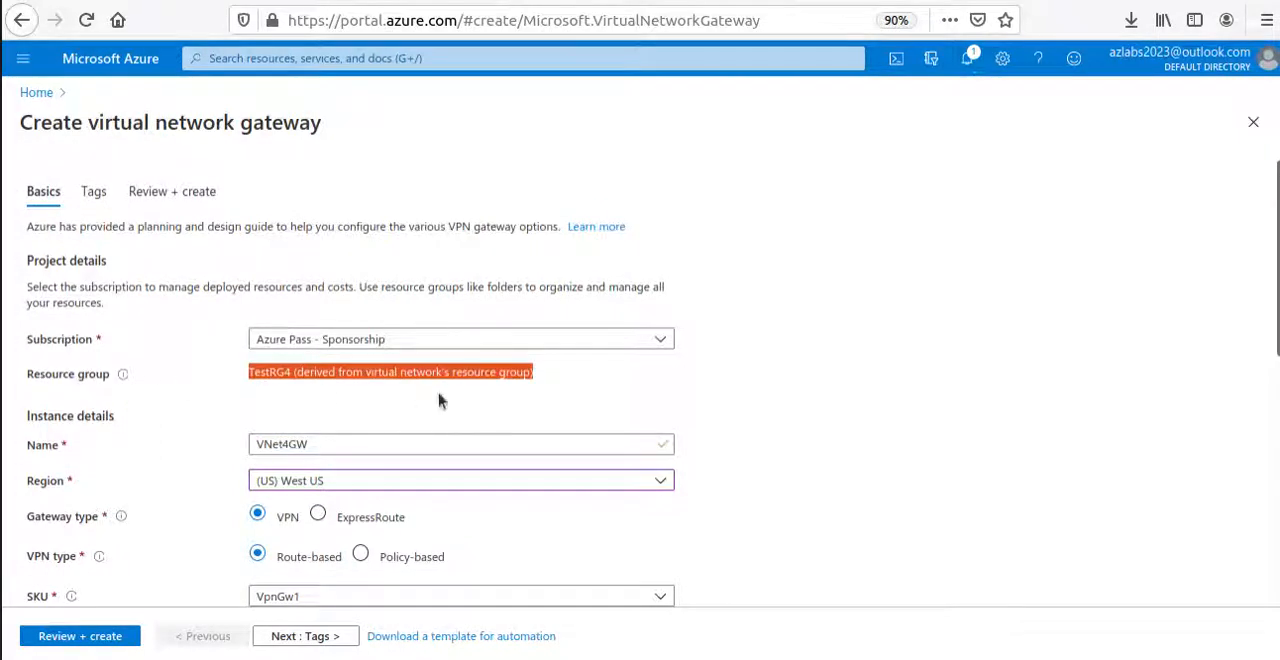
{"action": "scroll", "coordinate": [438, 400], "scroll_direction": "down", "scroll_amount": 5}
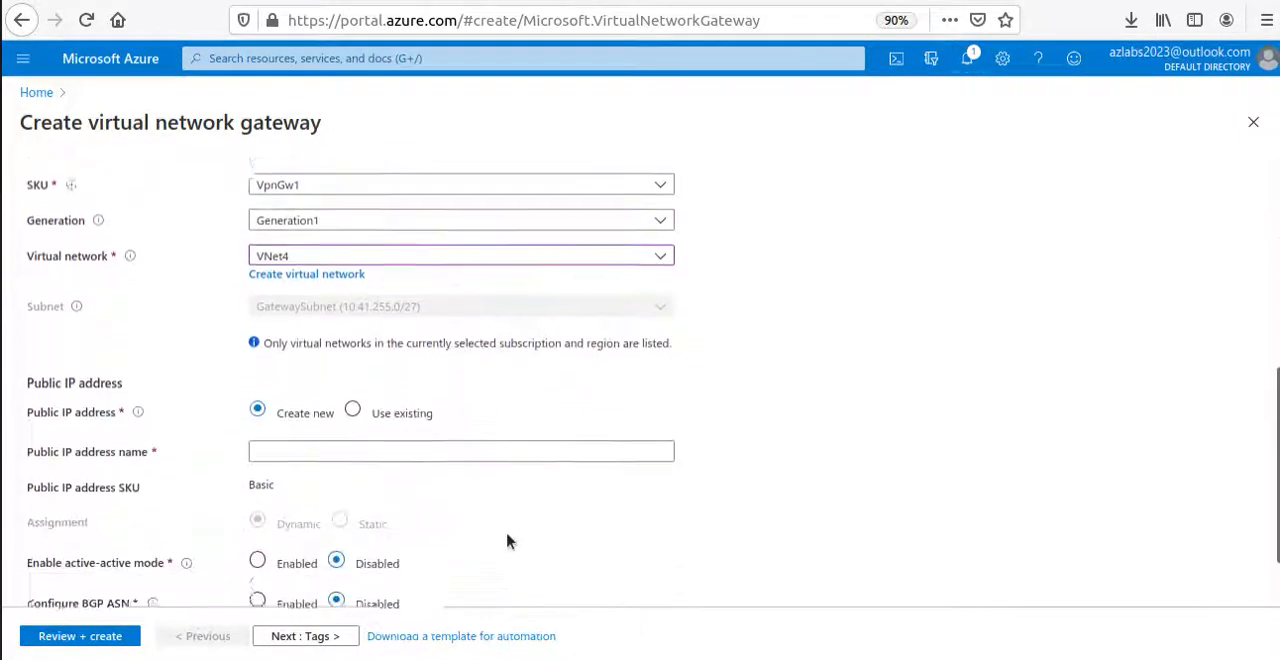
Copy the public IP address name VNet4GWpip from the Microsoft Docs page into the Azure gateway form's public IP address name.
{"action": "key", "text": "alt+Tab"}
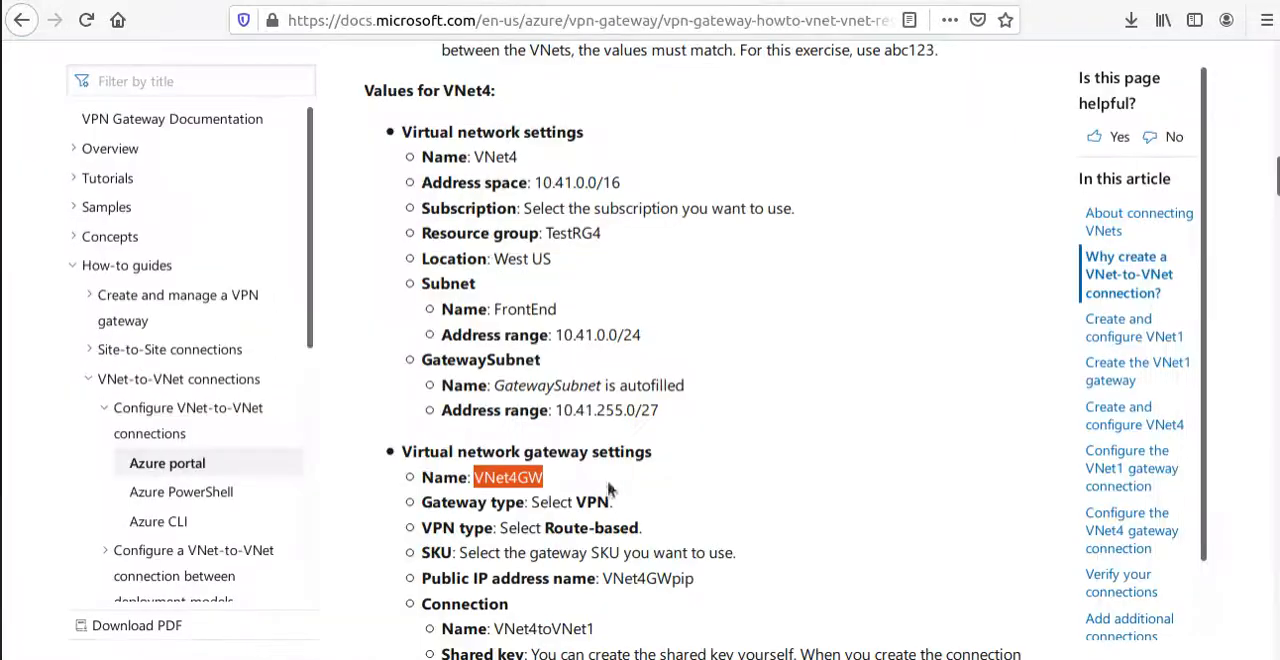
{"action": "left_click_drag", "start_coordinate": [607, 578], "coordinate": [697, 585]}
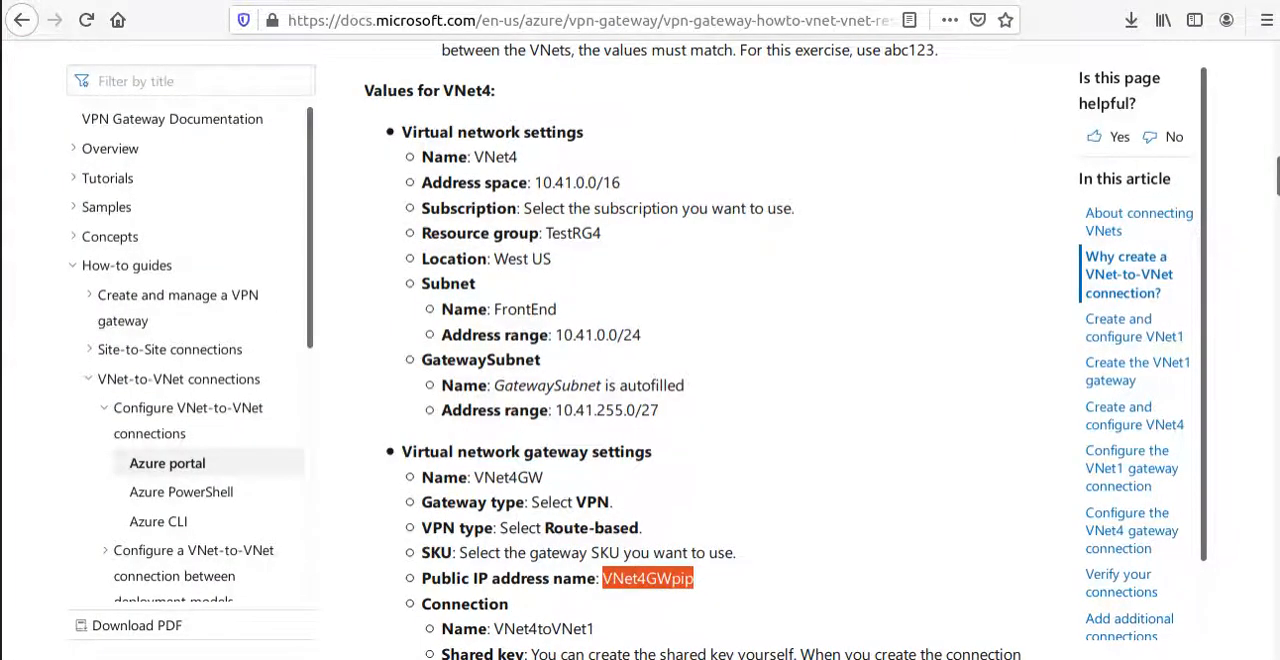
{"action": "key", "text": "alt+Tab"}
{"action": "key", "text": "alt+Tab"}
{"action": "left_click", "coordinate": [294, 434]}
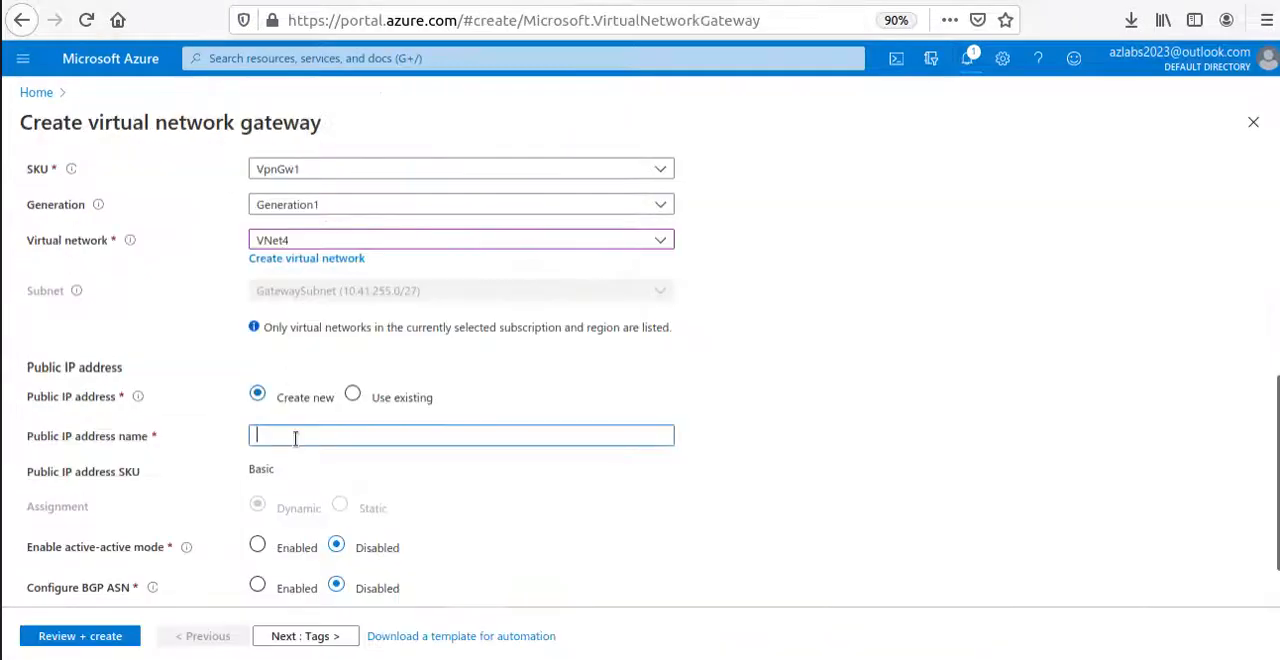
{"action": "key", "text": "ctrl+v"}
{"action": "scroll", "coordinate": [370, 463], "scroll_direction": "down", "scroll_amount": 1}
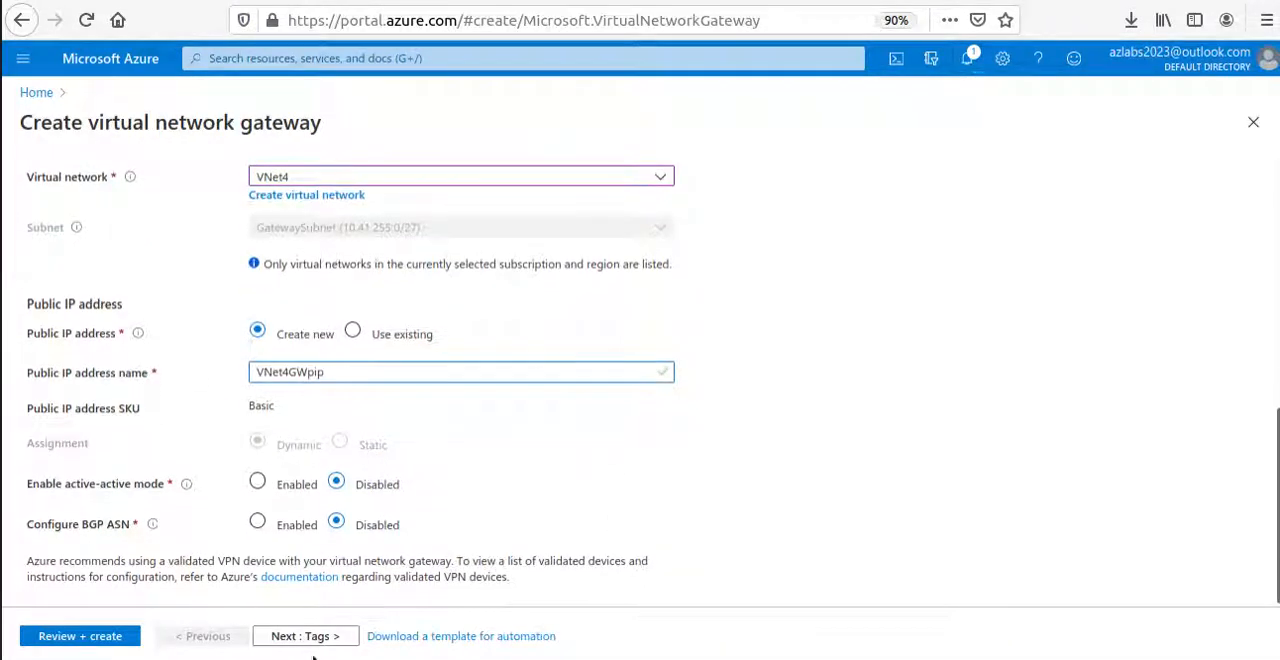
Leave the tags empty, review the VNet4GW configuration, and create the gateway.
{"action": "left_click", "coordinate": [320, 648]}
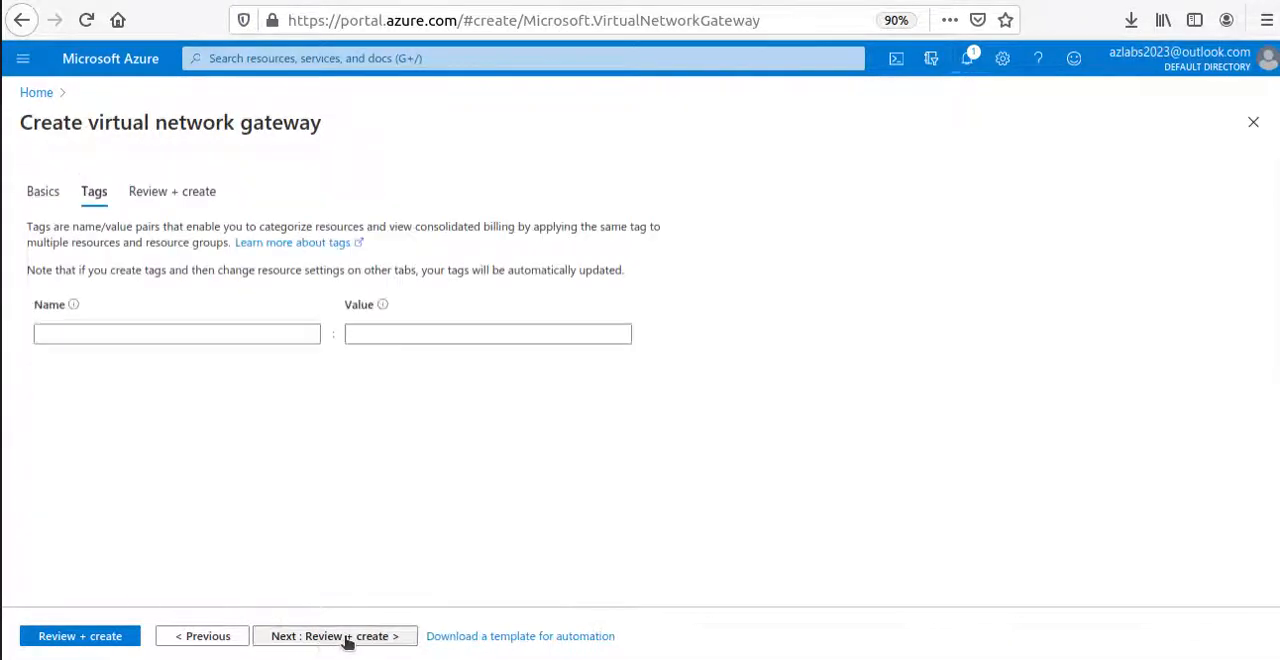
{"action": "left_click", "coordinate": [345, 648]}
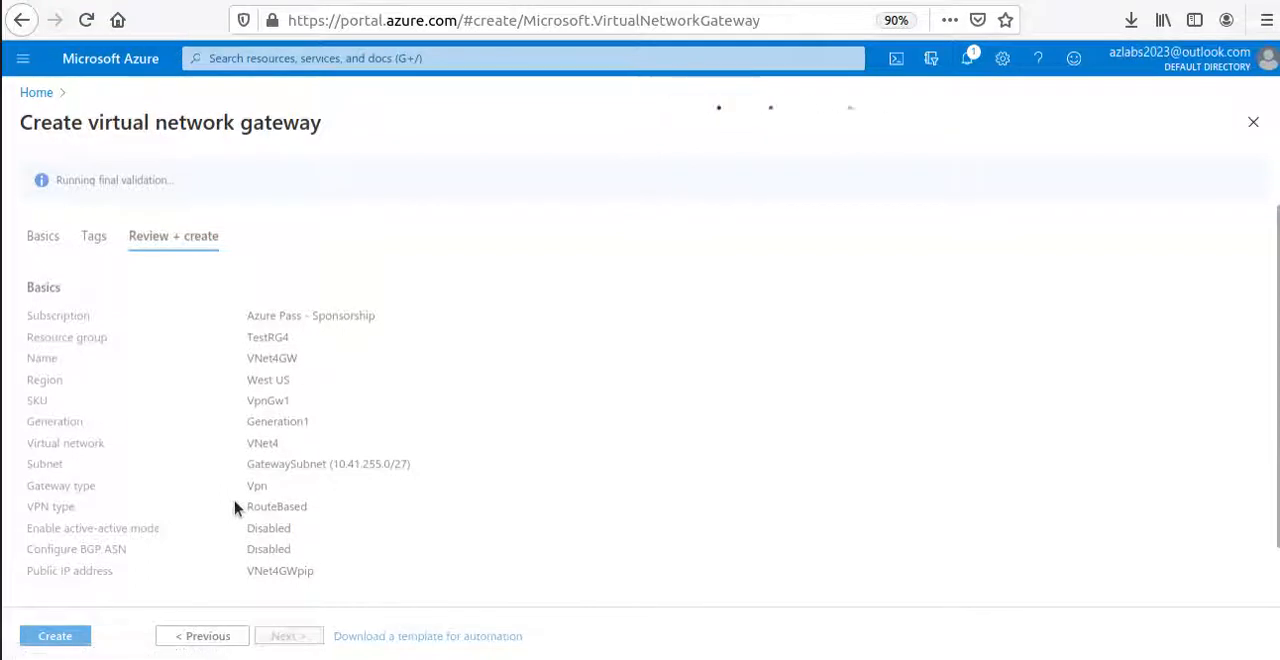
{"action": "left_click", "coordinate": [60, 644]}
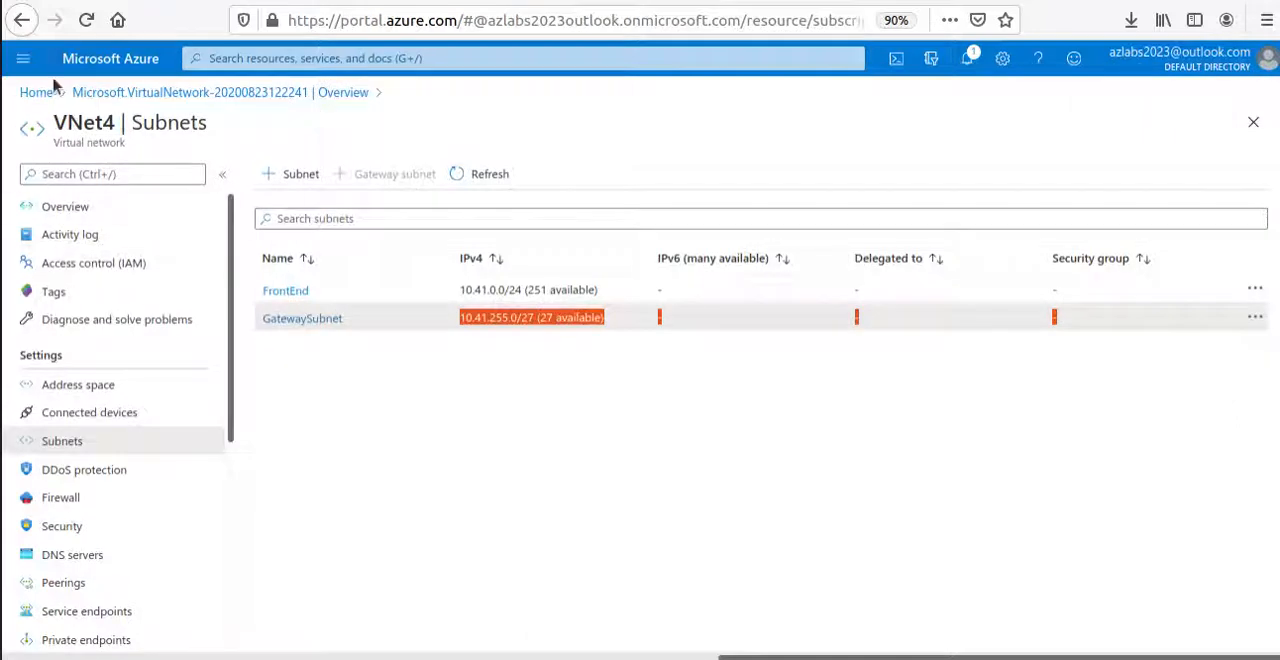
Return to the portal home, open resource group TestRG1, and check its deployments.
{"action": "left_click", "coordinate": [48, 93]}
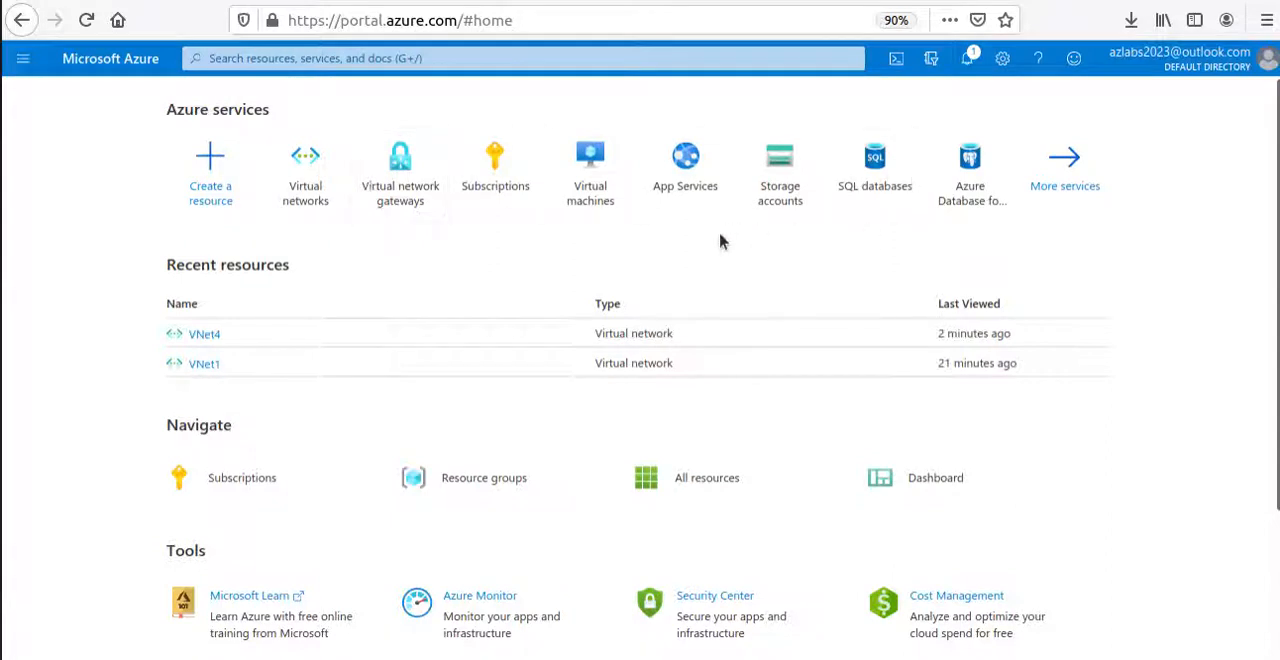
{"action": "left_click", "coordinate": [385, 52]}
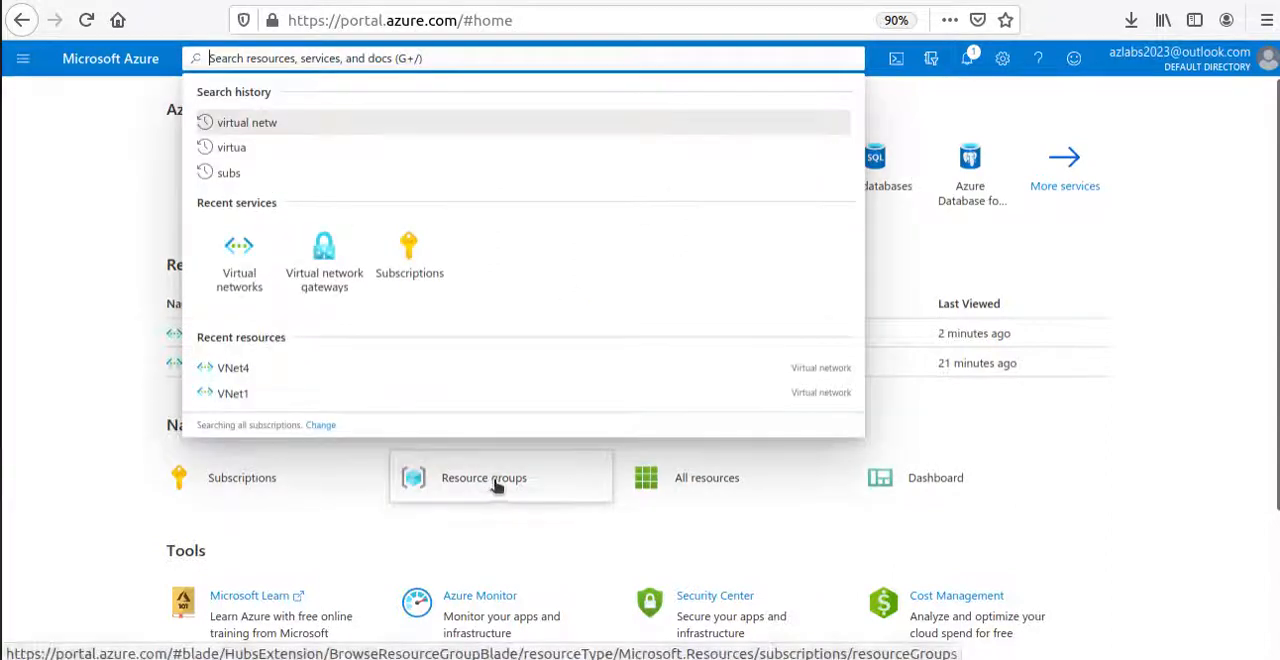
{"action": "left_click", "coordinate": [492, 484]}
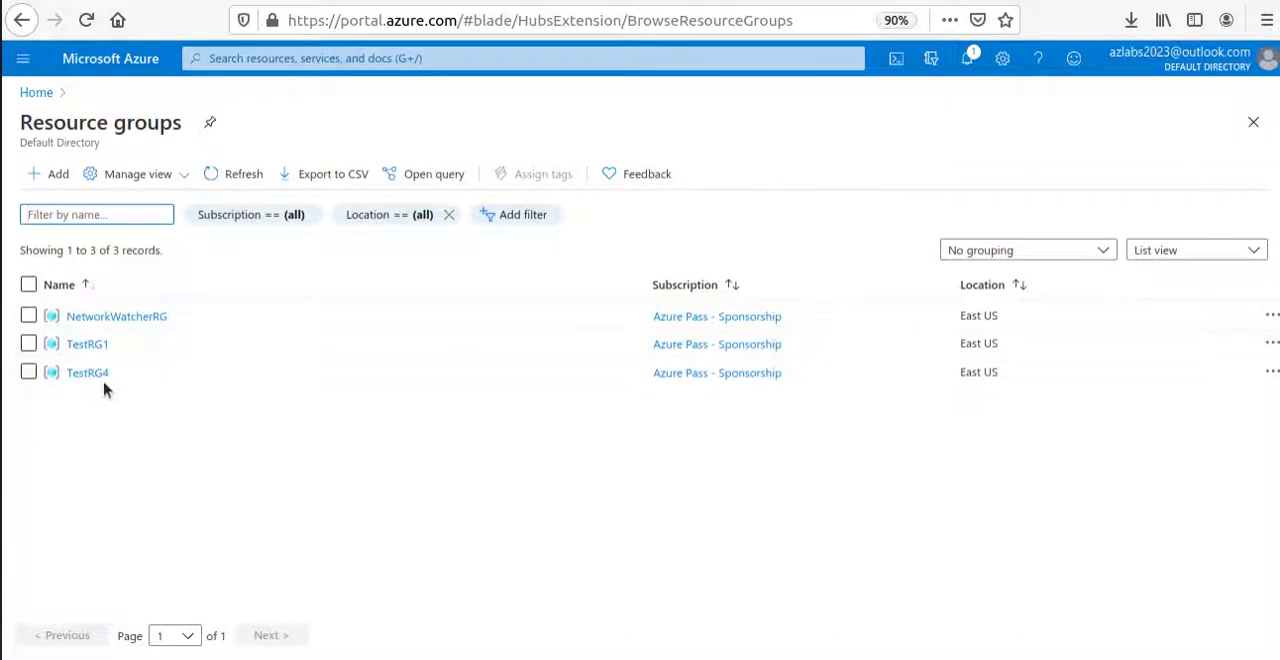
{"action": "left_click", "coordinate": [79, 344]}
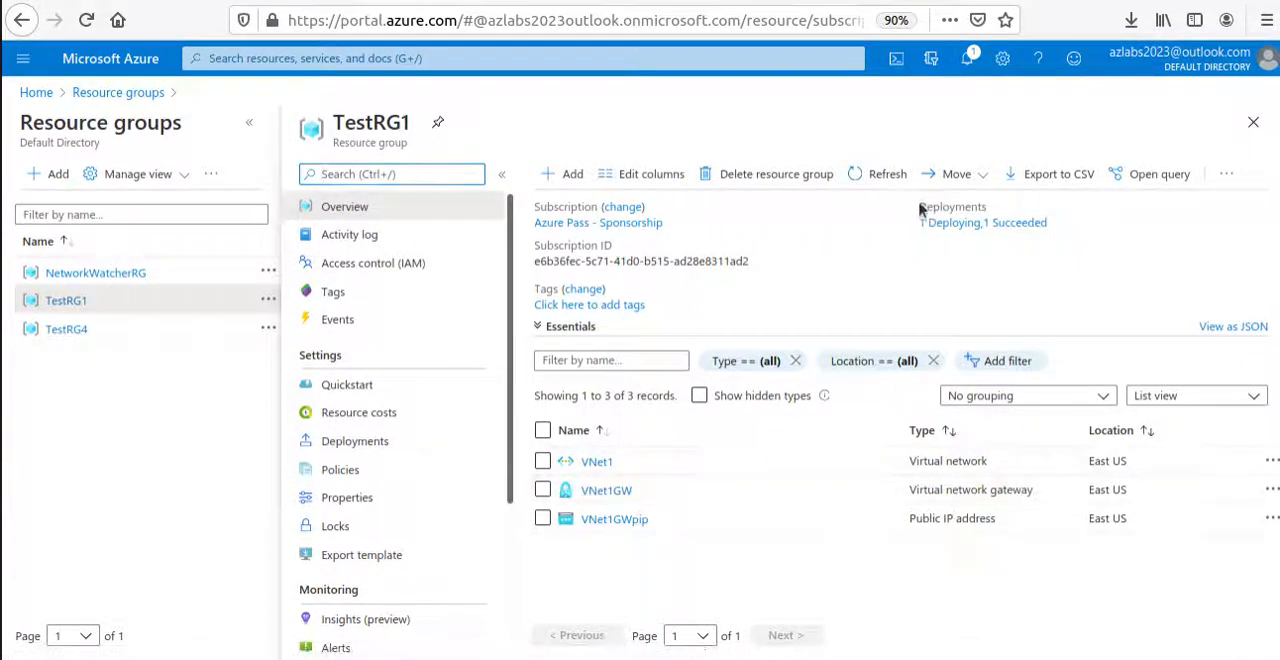
{"action": "left_click_drag", "start_coordinate": [920, 207], "coordinate": [1013, 208]}
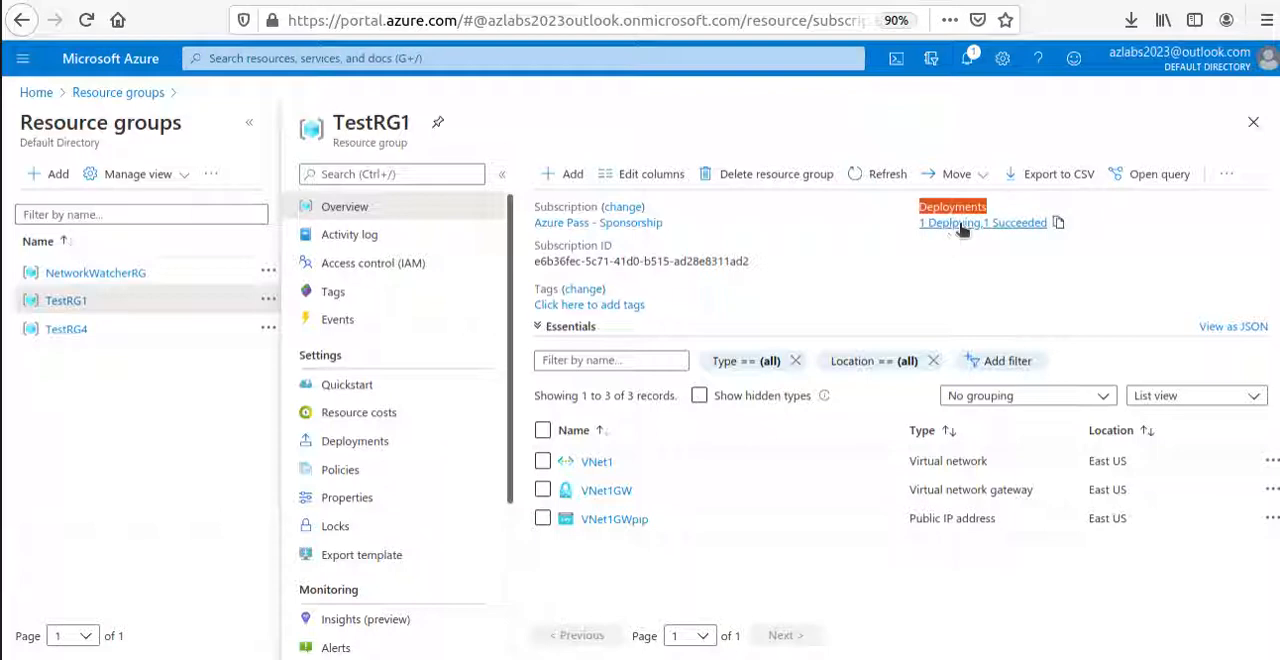
Open the VNet1GW virtual network gateway from TestRG1 and check its provisioning status in the overview.
{"action": "left_click", "coordinate": [607, 491]}
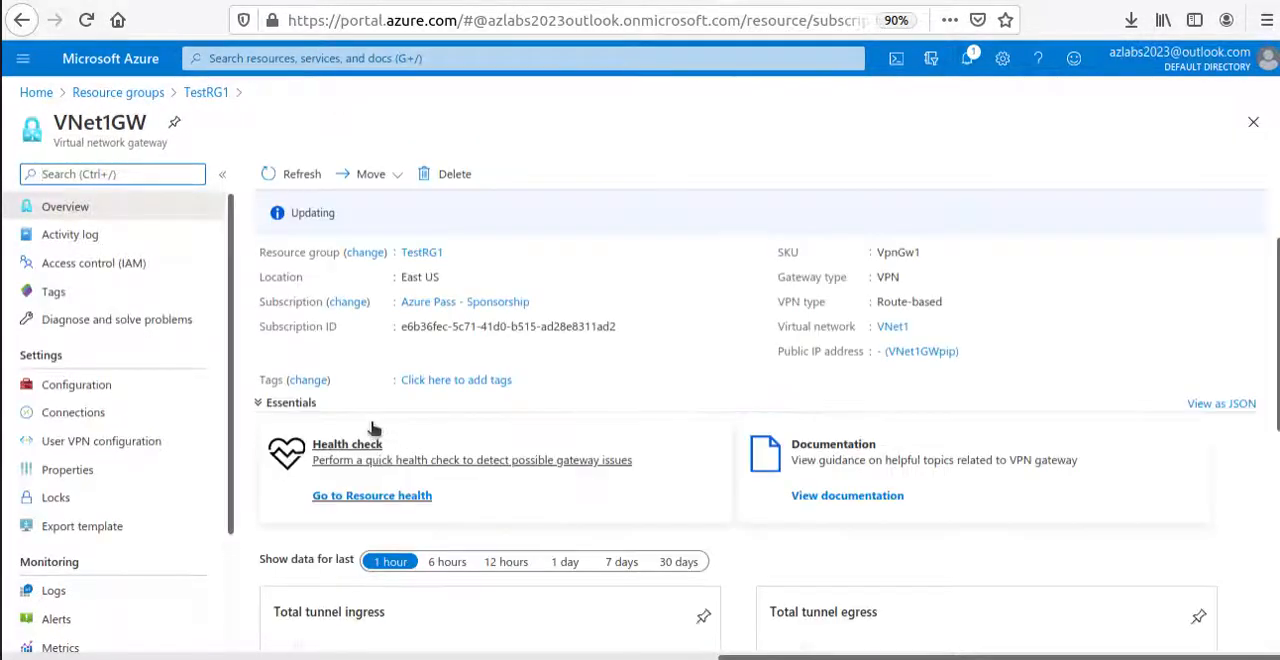
{"action": "double_click", "coordinate": [310, 213]}
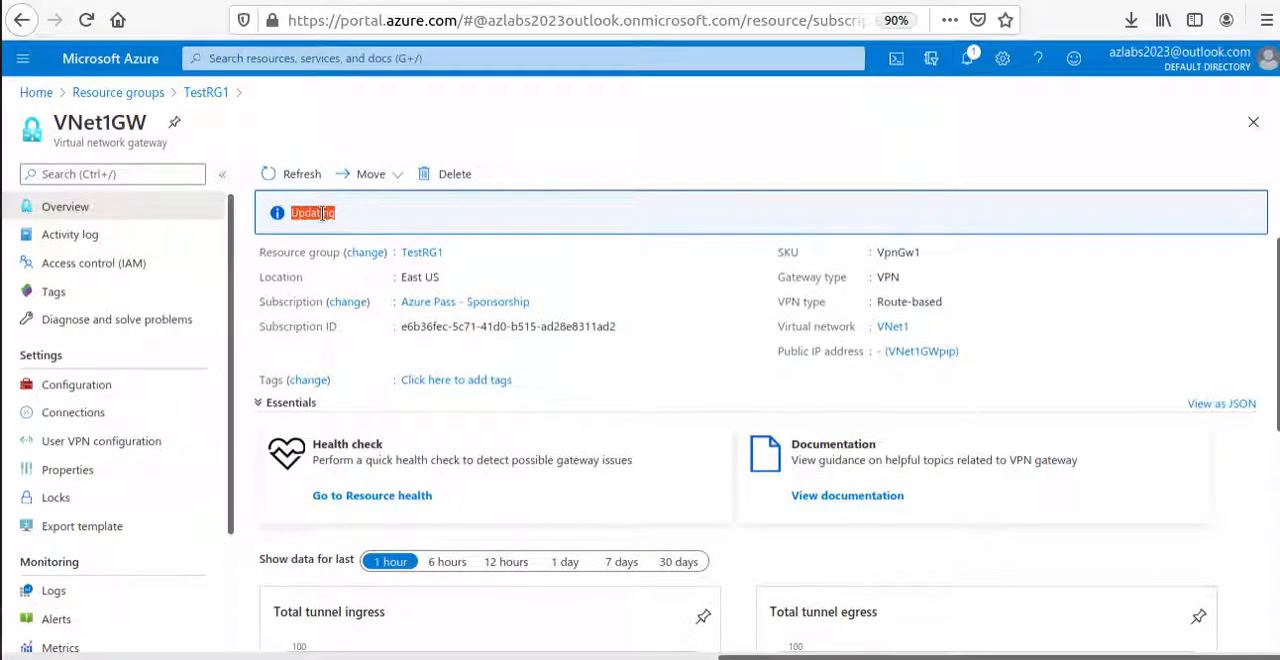
{"action": "scroll", "coordinate": [110, 400], "scroll_direction": "down", "scroll_amount": 1}
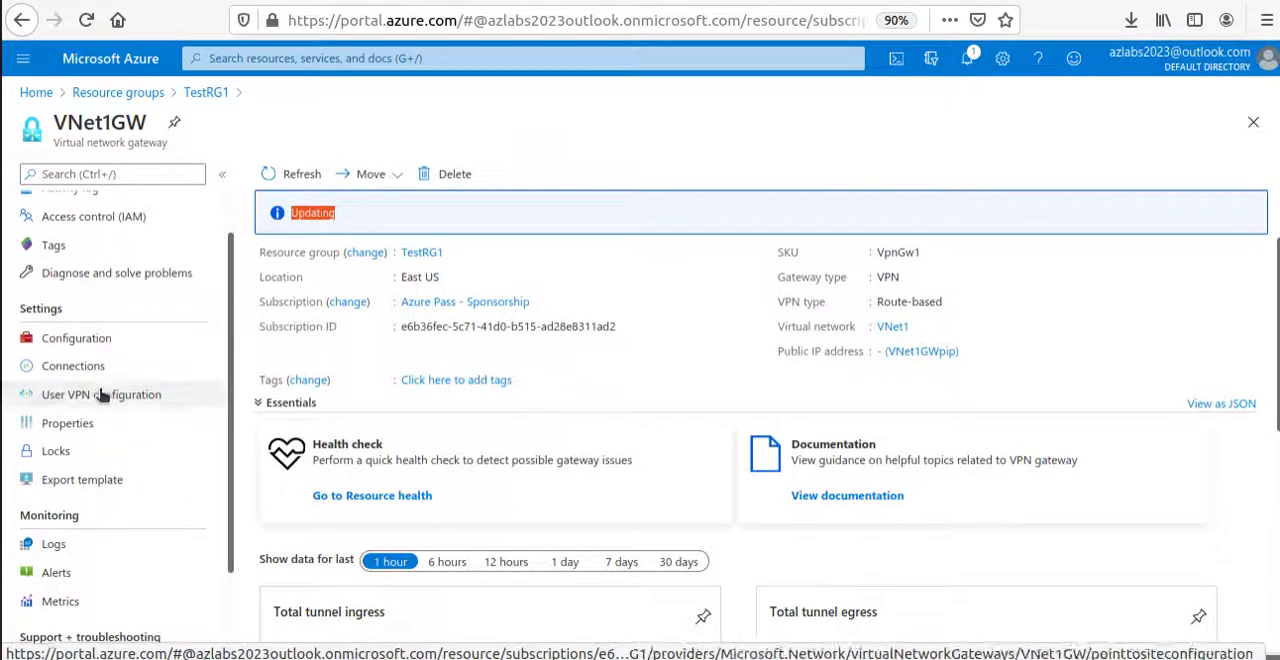
{"action": "scroll", "coordinate": [115, 415], "scroll_direction": "up", "scroll_amount": 1}
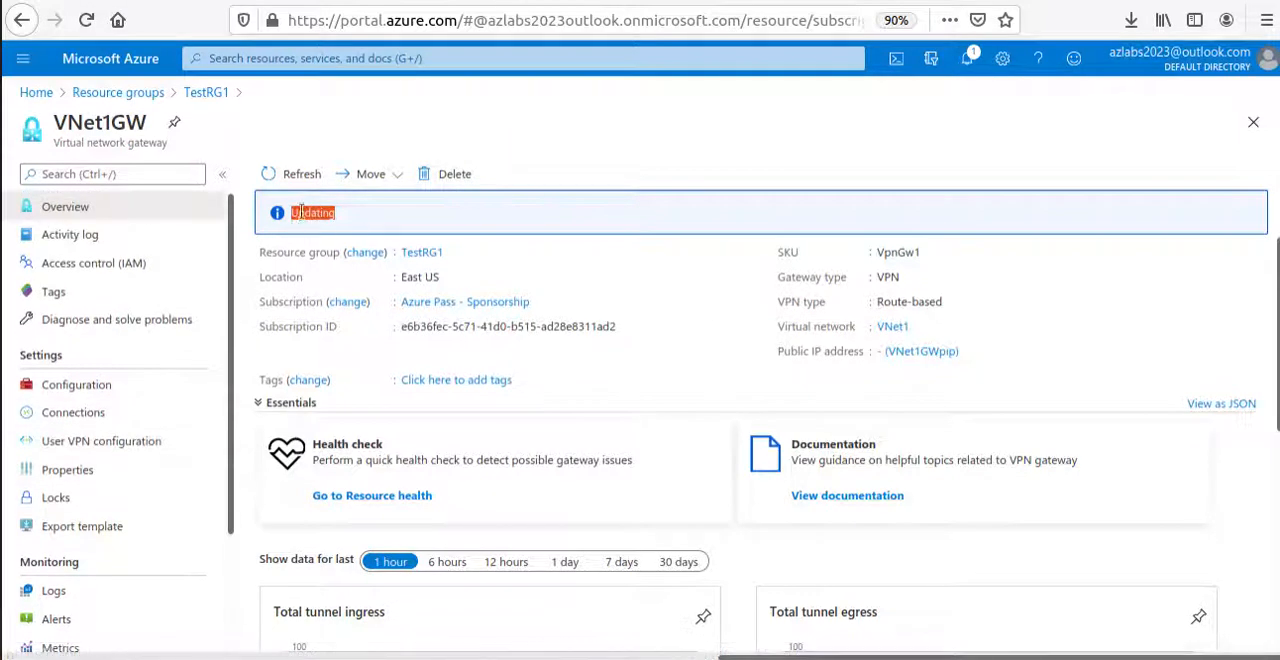
Start adding a connection to VNet1GW, open the choice of second virtual network gateway, and check VNet4GW's provisioning state.
{"action": "left_click", "coordinate": [74, 413]}
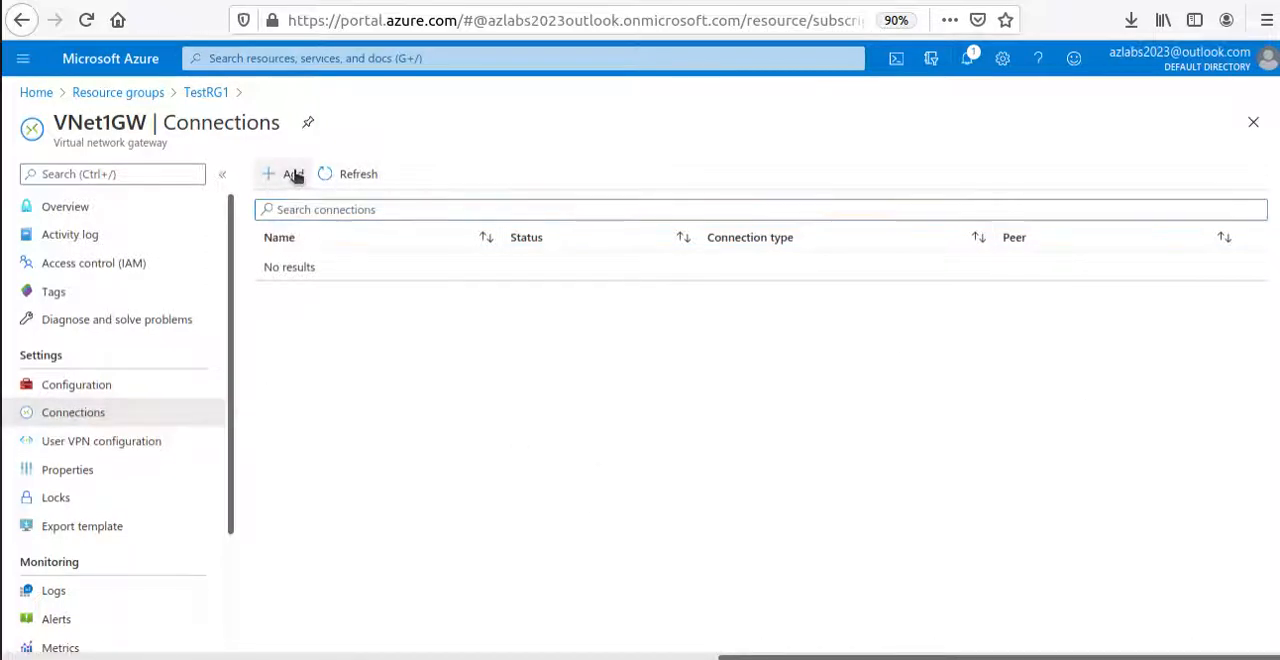
{"action": "left_click", "coordinate": [294, 174]}
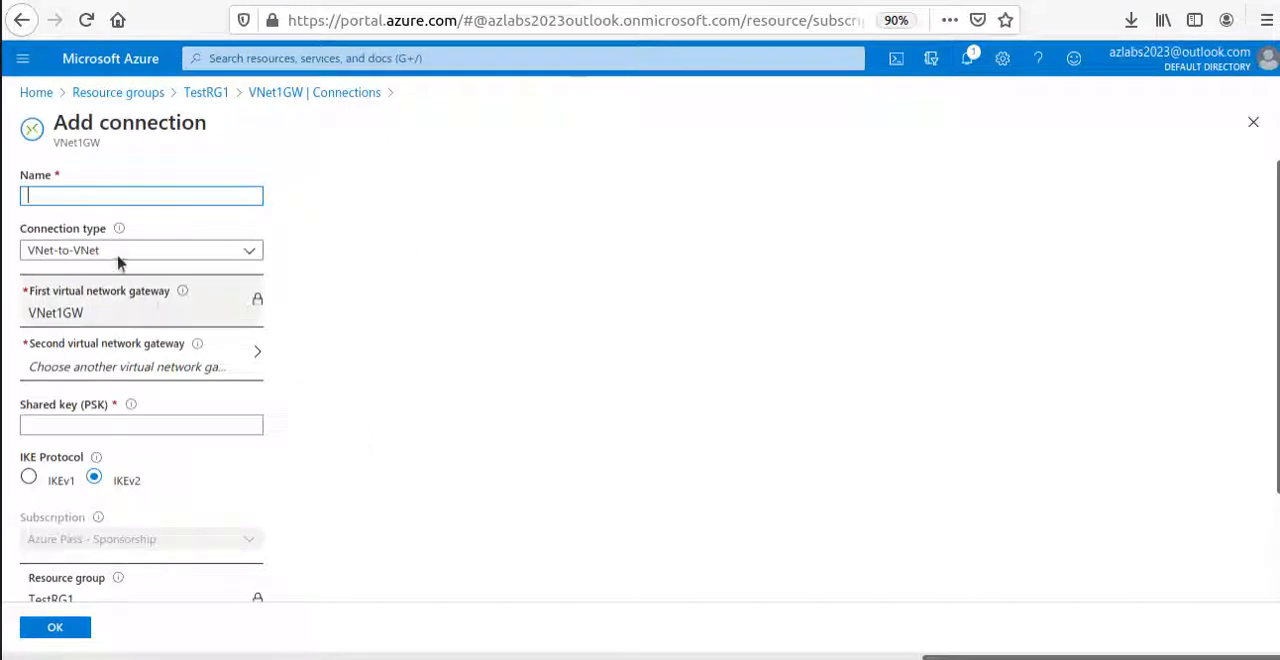
{"action": "left_click", "coordinate": [187, 370]}
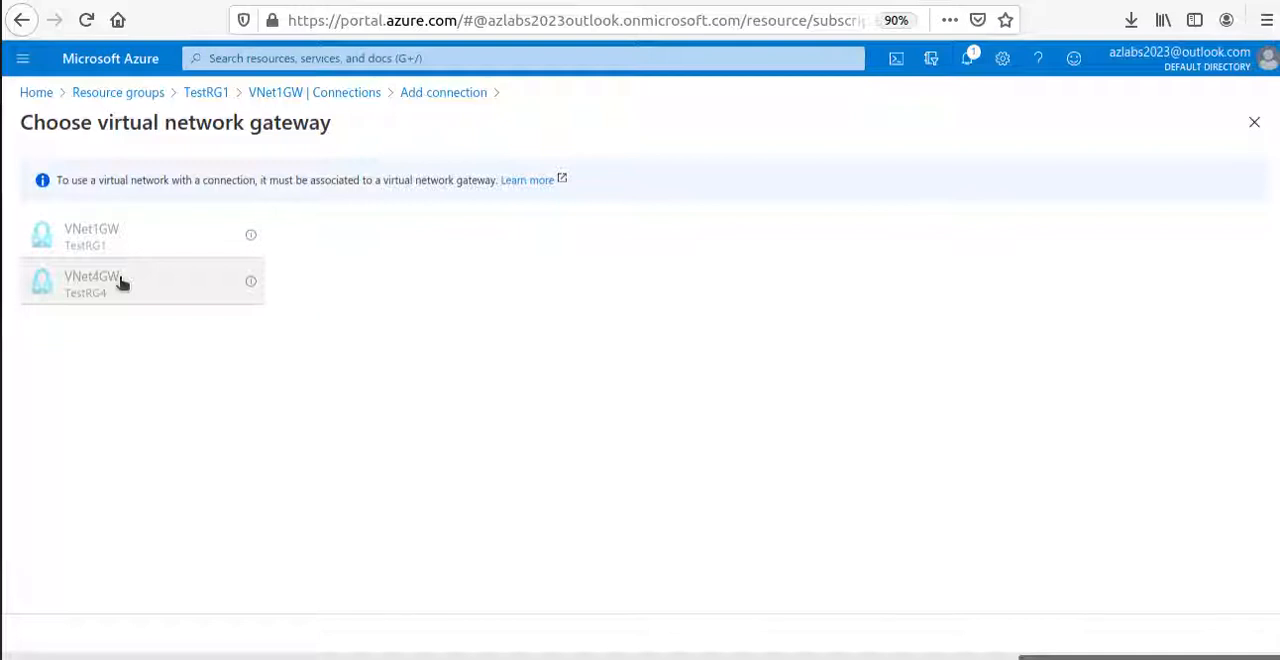
{"action": "mouse_move", "coordinate": [252, 284]}
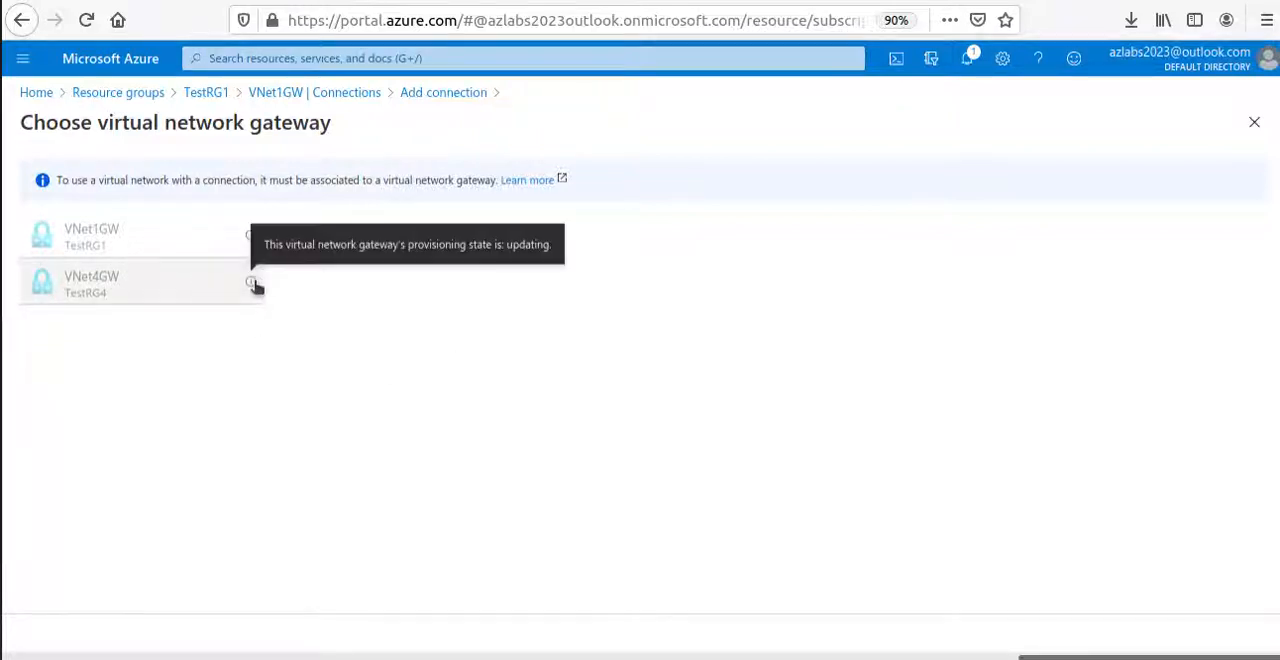
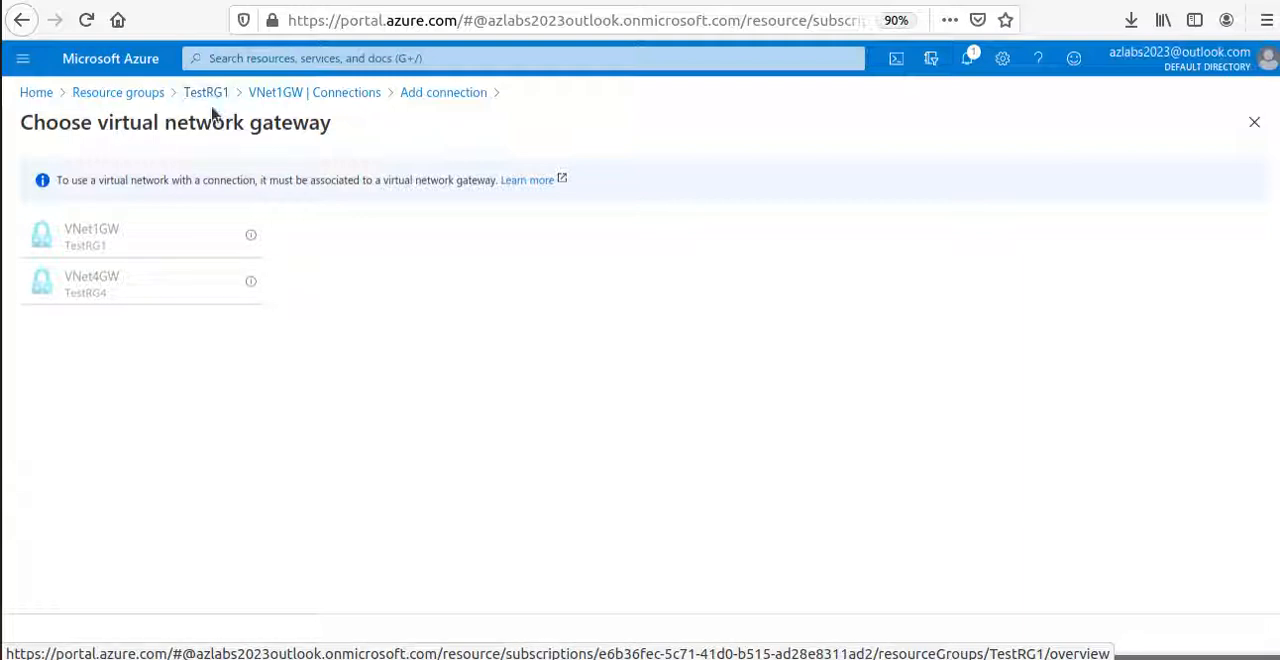
Leave the gateway choice for the resource groups list, switch to the Microsoft Docs VNet-to-VNet article, and skim its procedure through to verifying the connections.
{"action": "left_click", "coordinate": [137, 94]}
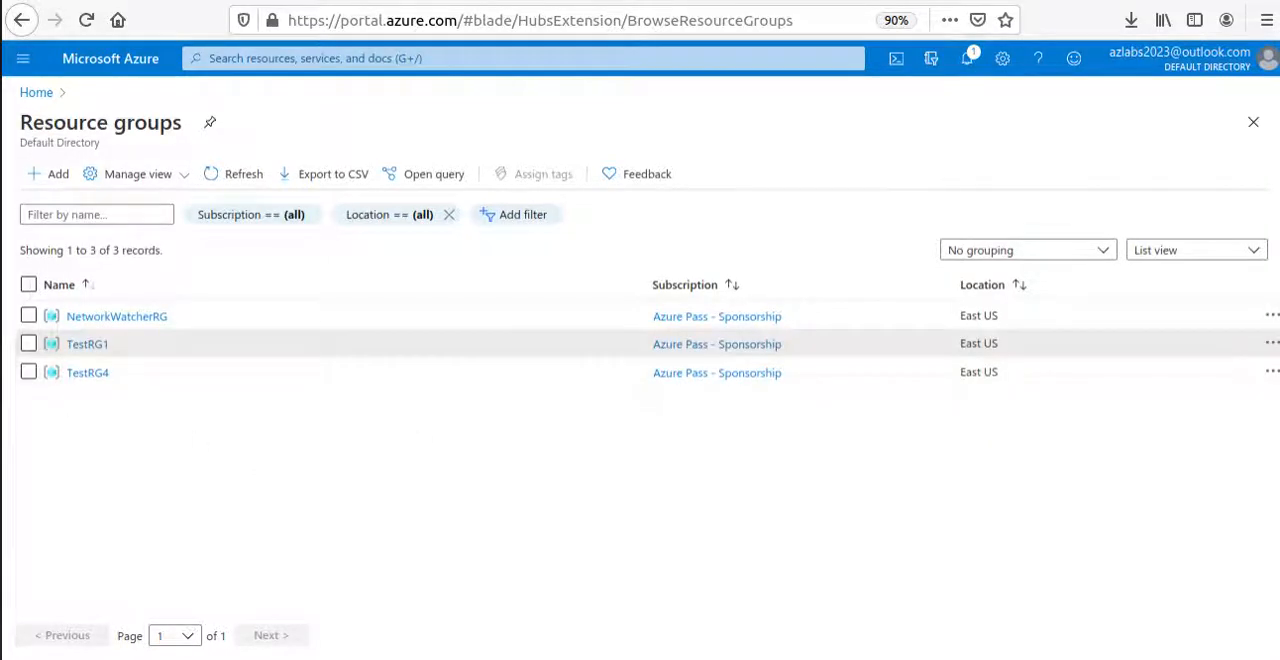
{"action": "left_click", "coordinate": [574, 1]}
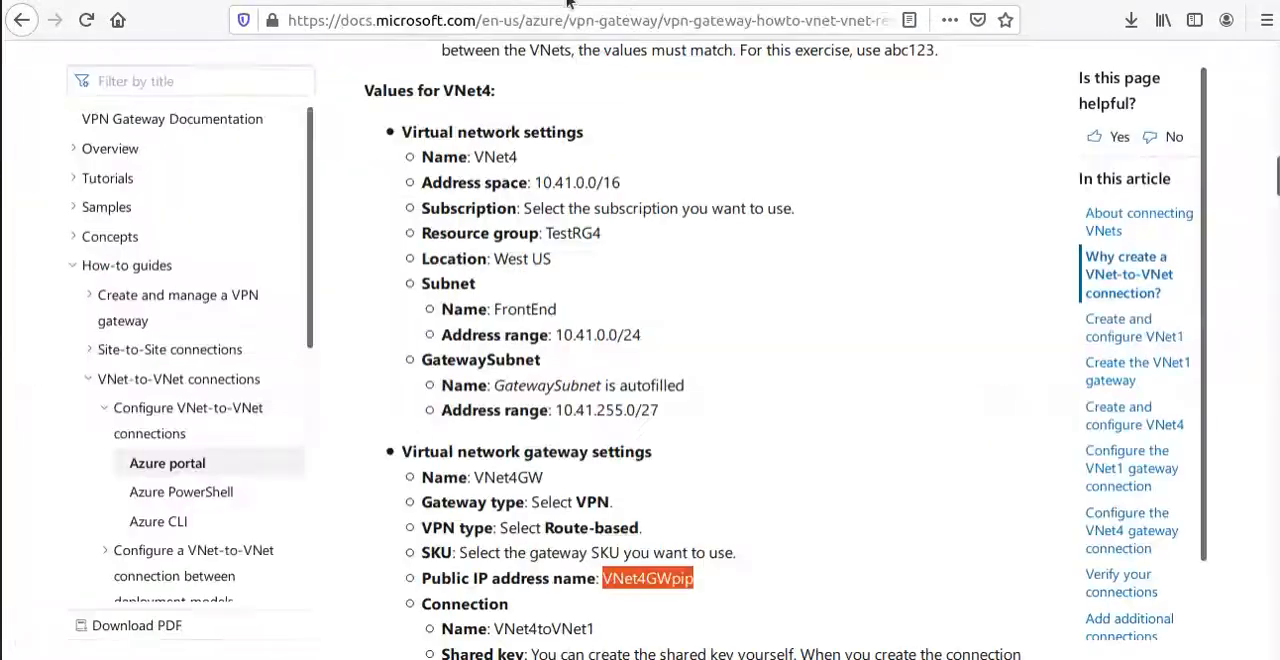
{"action": "scroll", "coordinate": [626, 440], "scroll_direction": "down", "scroll_amount": 4}
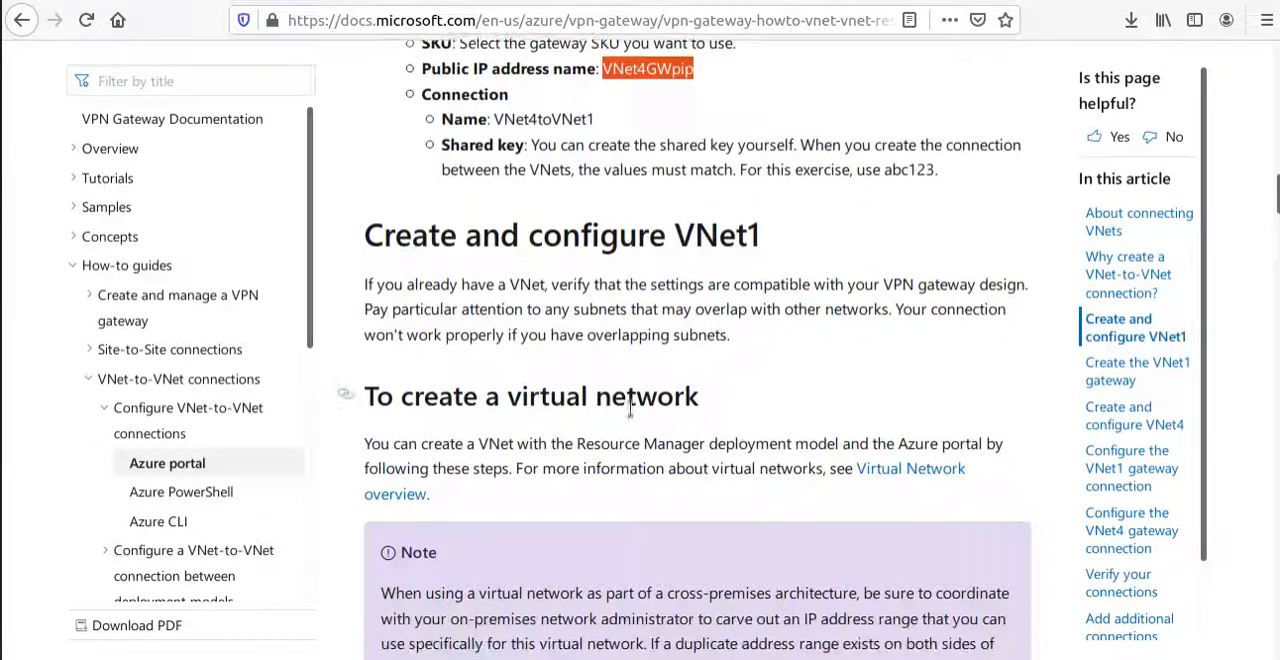
{"action": "scroll", "coordinate": [630, 410], "scroll_direction": "down", "scroll_amount": 1}
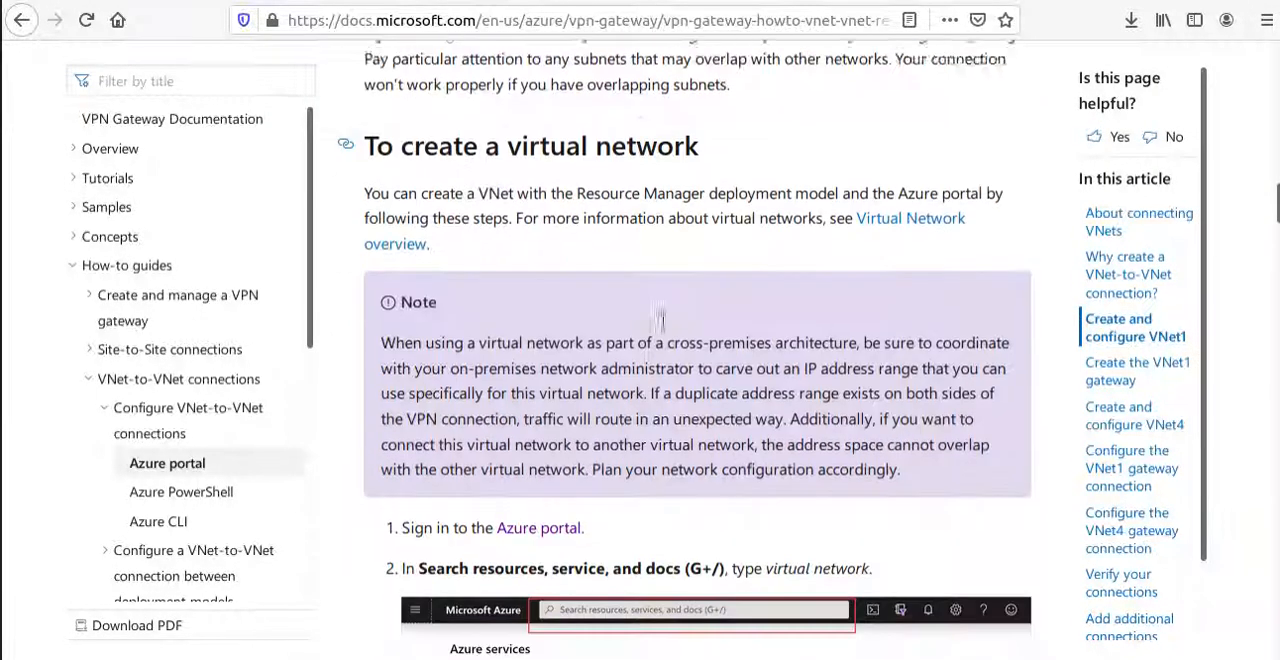
{"action": "scroll", "coordinate": [655, 318], "scroll_direction": "down", "scroll_amount": 15}
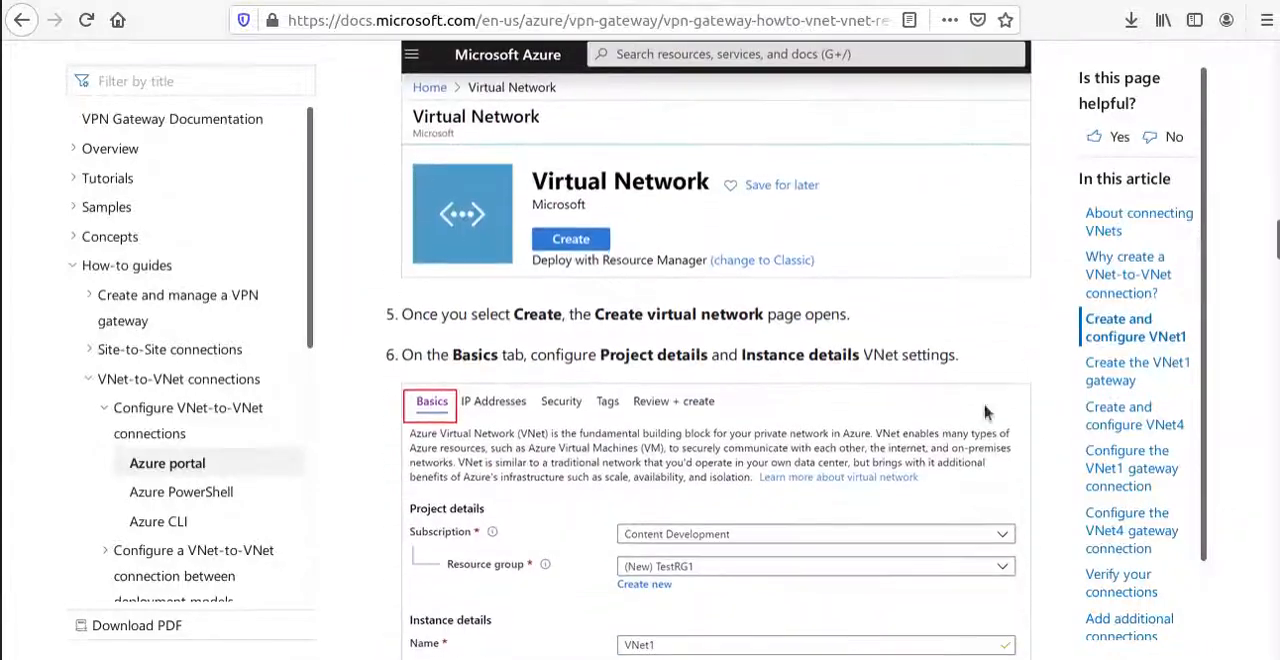
{"action": "scroll", "coordinate": [716, 358], "scroll_direction": "down", "scroll_amount": 8}
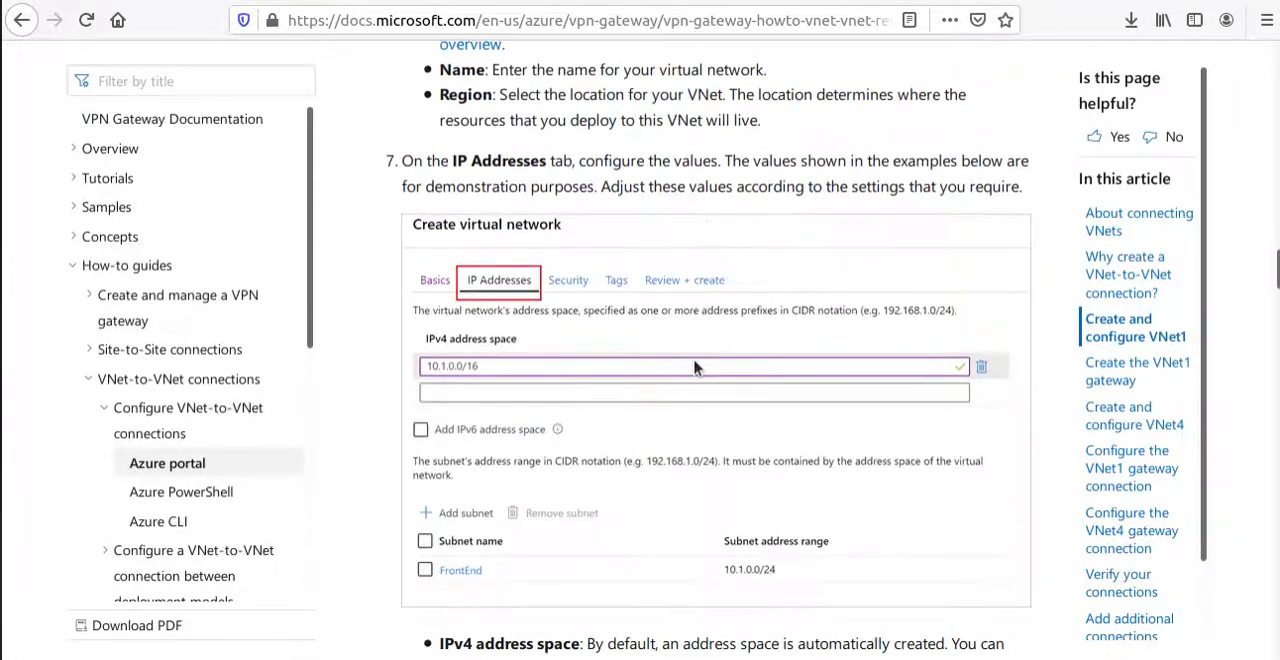
{"action": "scroll", "coordinate": [697, 368], "scroll_direction": "down", "scroll_amount": 20}
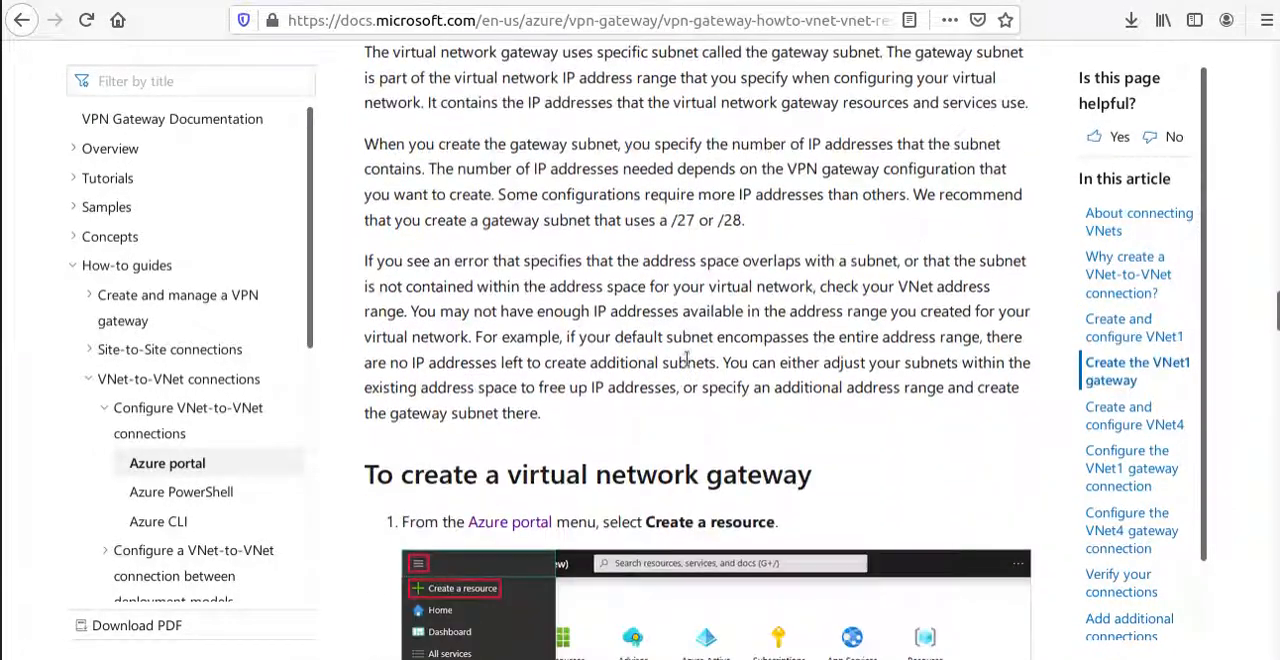
{"action": "scroll", "coordinate": [697, 345], "scroll_direction": "down", "scroll_amount": 20}
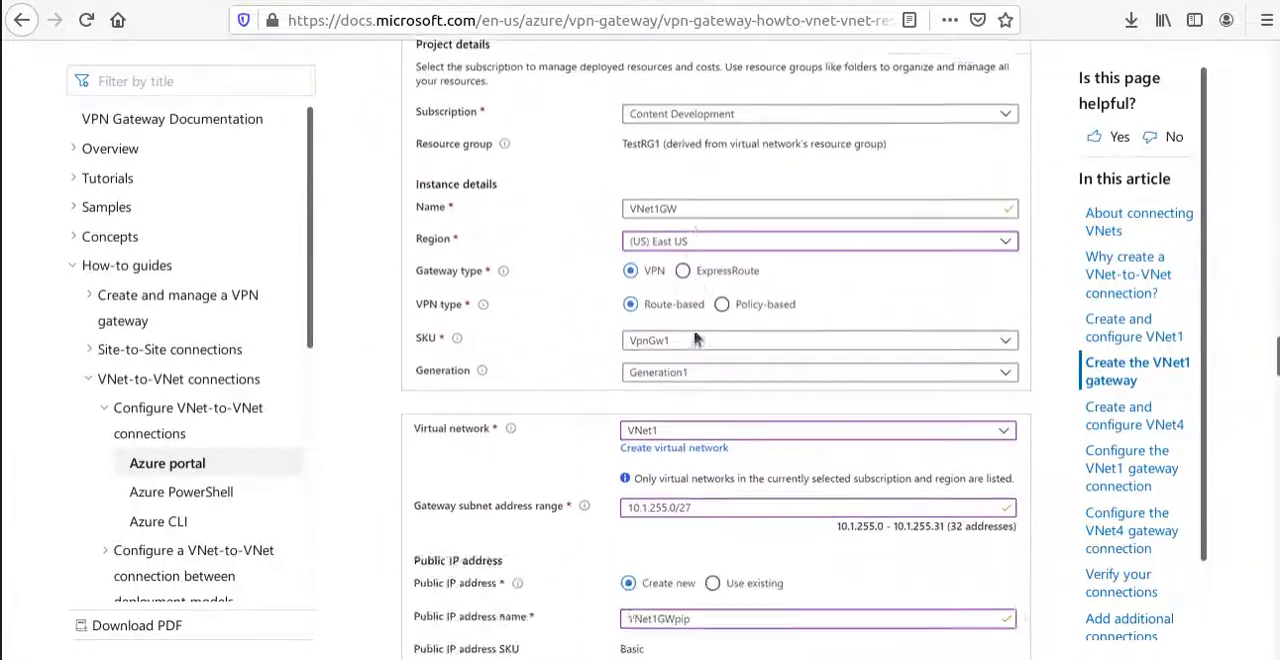
{"action": "scroll", "coordinate": [697, 332], "scroll_direction": "down", "scroll_amount": 5}
{"action": "scroll", "coordinate": [697, 332], "scroll_direction": "down", "scroll_amount": 20}
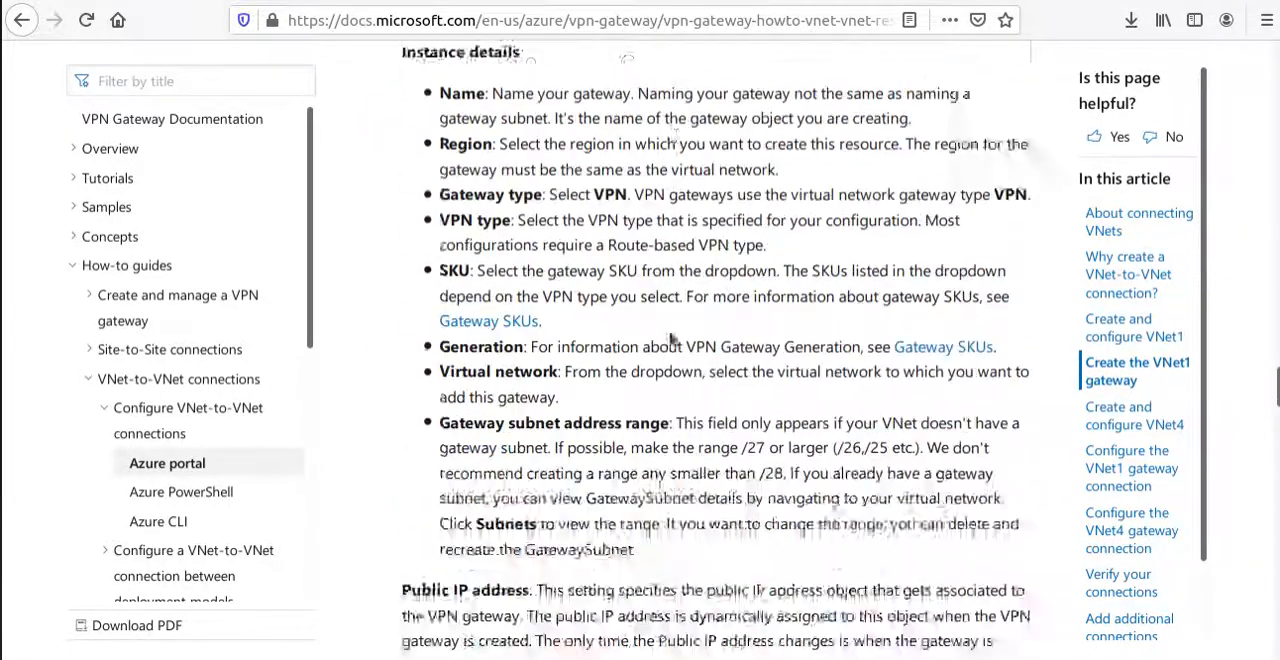
{"action": "scroll", "coordinate": [663, 326], "scroll_direction": "down", "scroll_amount": 16}
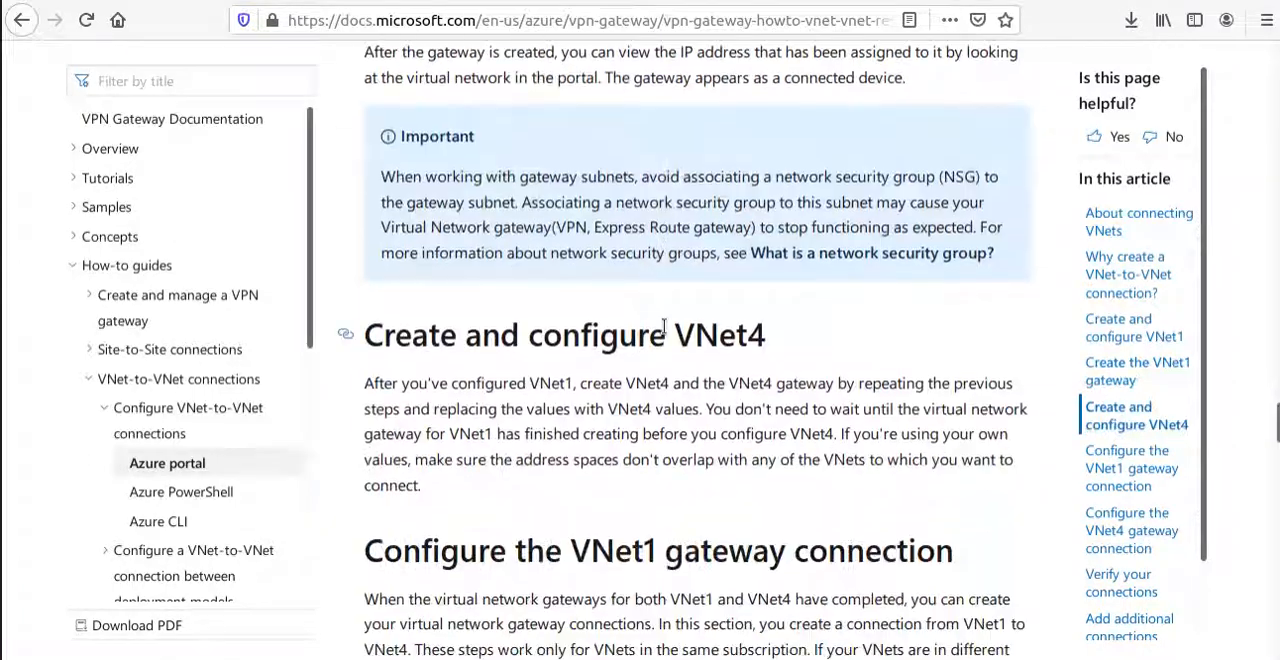
{"action": "scroll", "coordinate": [678, 340], "scroll_direction": "down", "scroll_amount": 20}
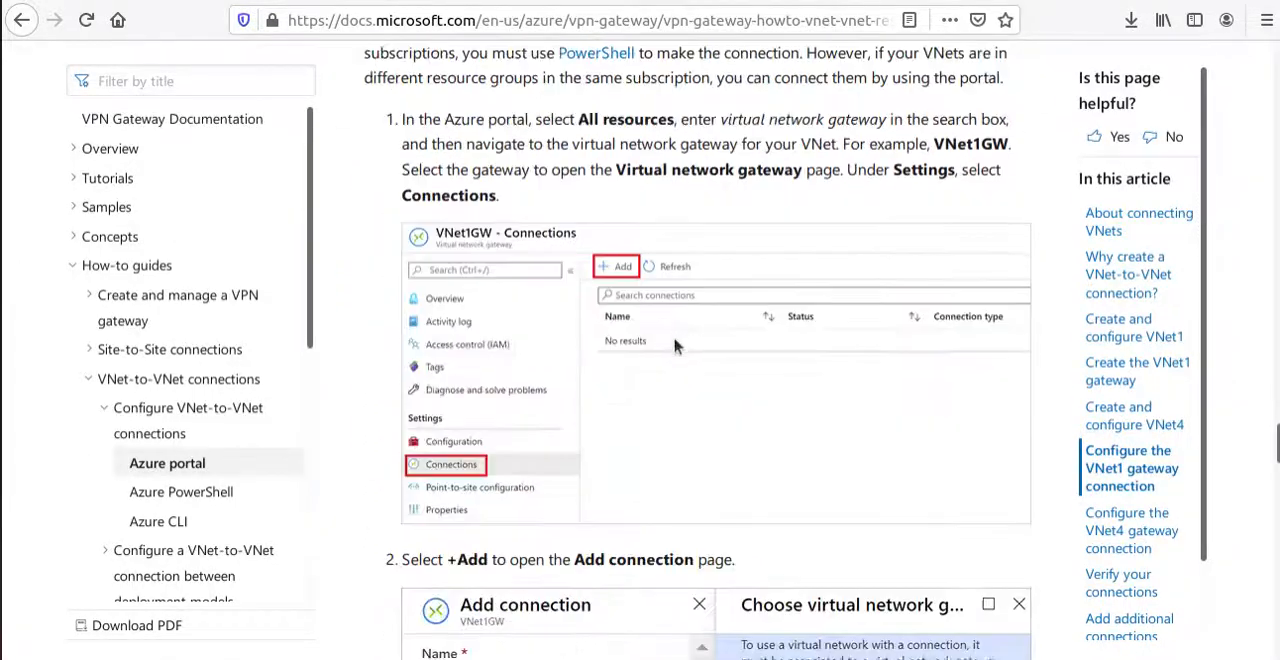
{"action": "scroll", "coordinate": [665, 365], "scroll_direction": "down", "scroll_amount": 5}
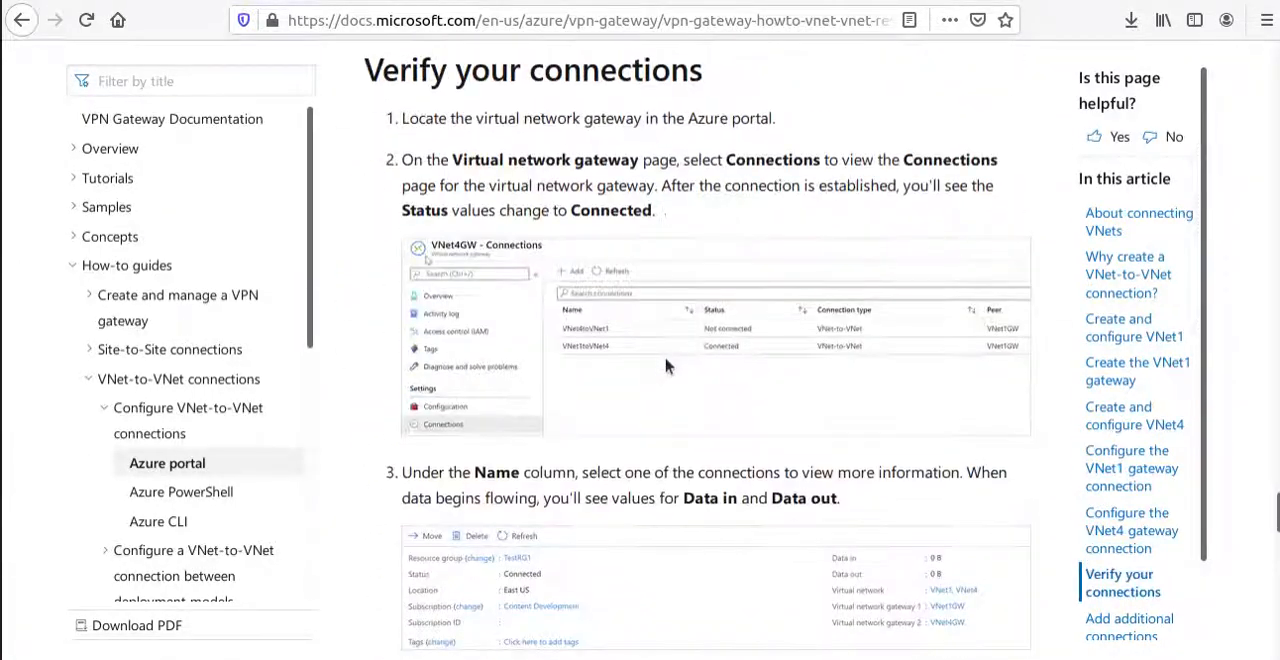
Review the article's sections on configuring the VNet4 gateway connection and verifying your connections.
{"action": "scroll", "coordinate": [670, 372], "scroll_direction": "up", "scroll_amount": 6}
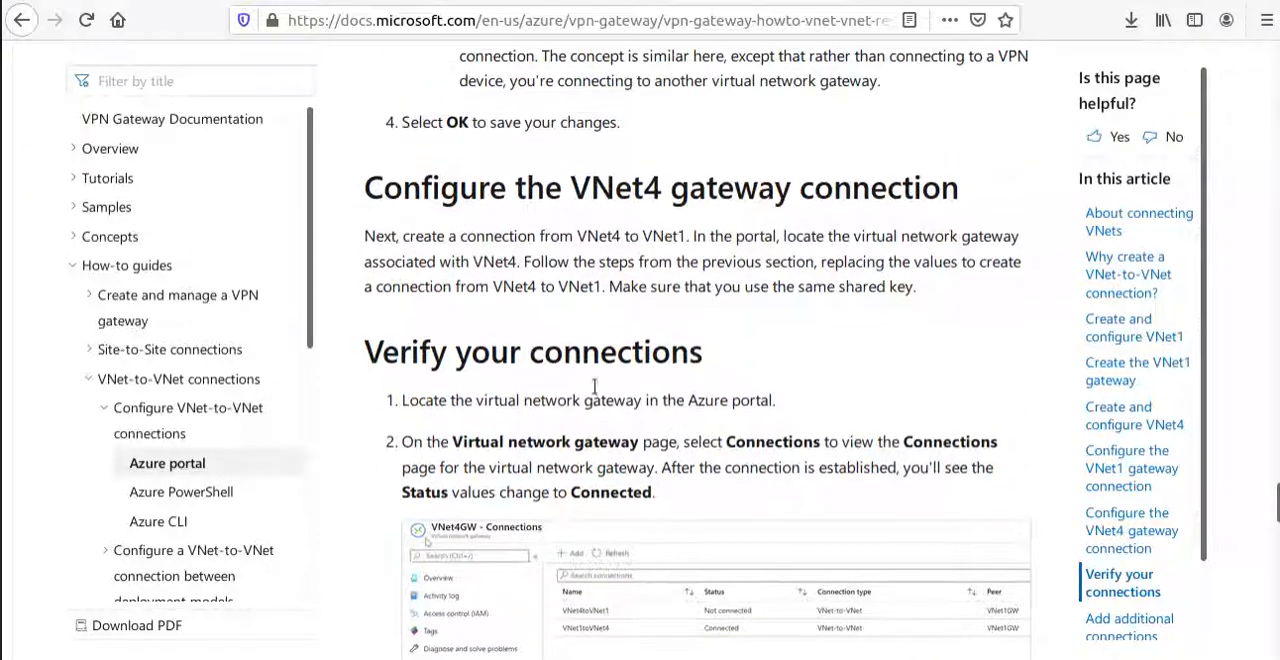
{"action": "scroll", "coordinate": [594, 386], "scroll_direction": "up", "scroll_amount": 10}
{"action": "scroll", "coordinate": [595, 393], "scroll_direction": "down", "scroll_amount": 7}
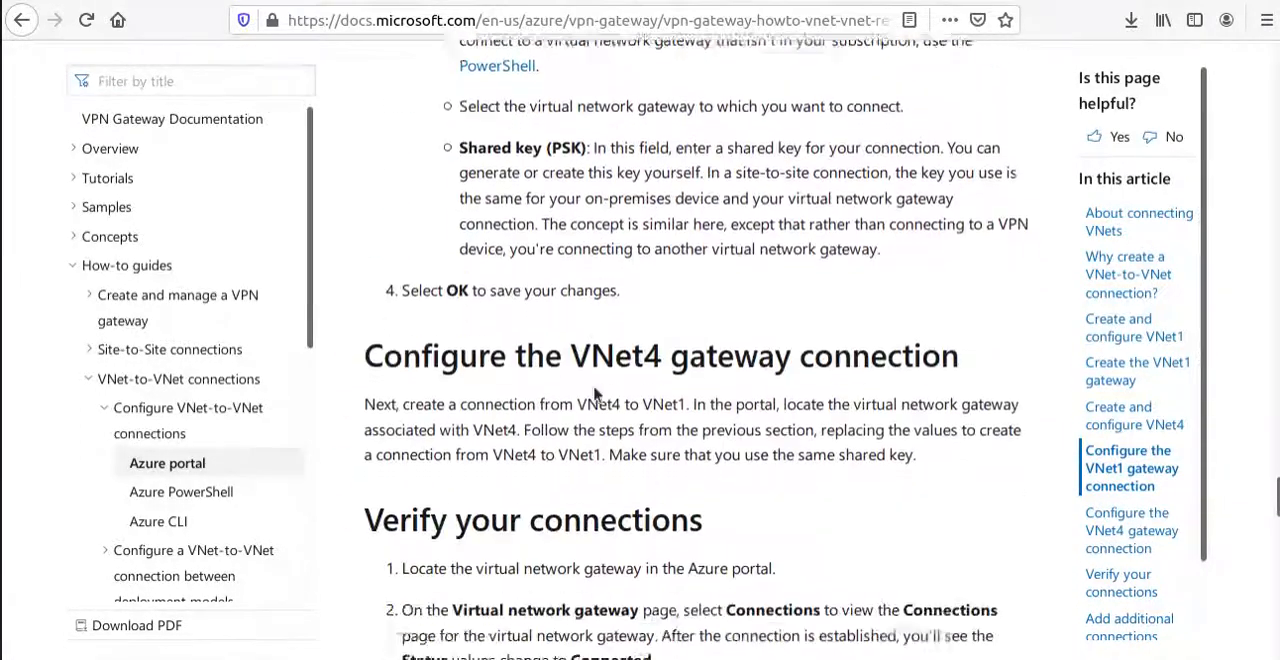
{"action": "scroll", "coordinate": [594, 393], "scroll_direction": "down", "scroll_amount": 4}
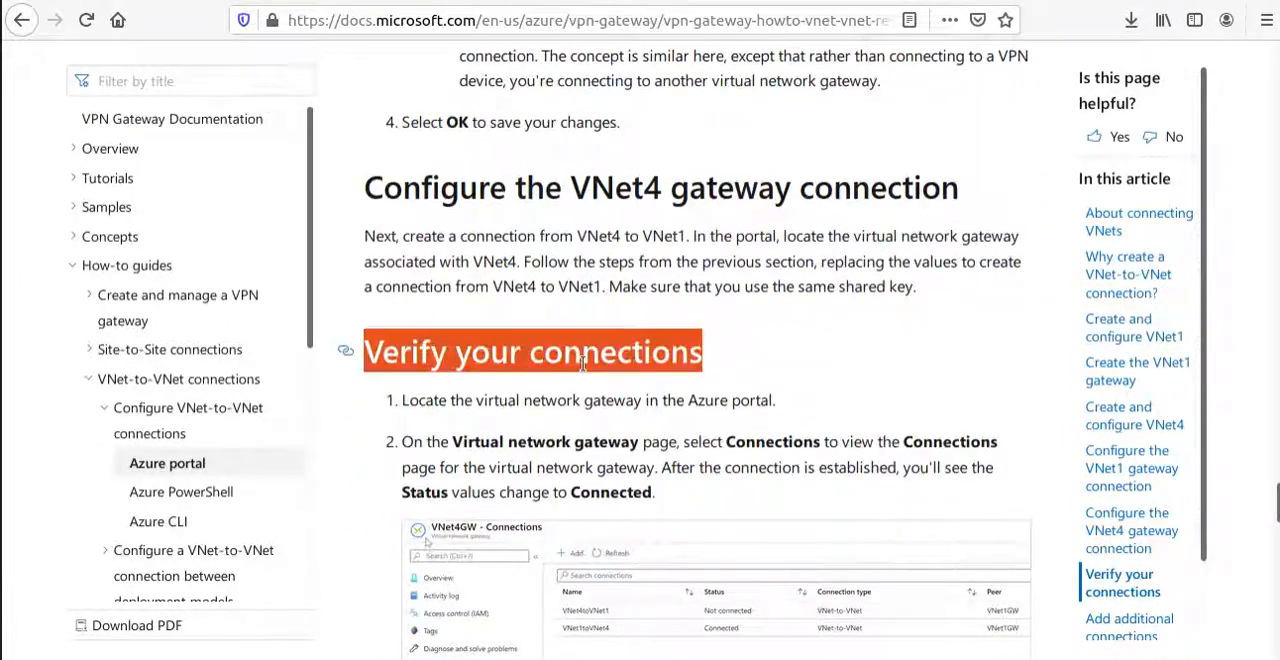
Go to the VNet-to-VNet FAQ and read the answer on Azure charges for same-region and cross-region traffic between VNets, highlighting key phrases.
{"action": "scroll", "coordinate": [585, 380], "scroll_direction": "down", "scroll_amount": 15}
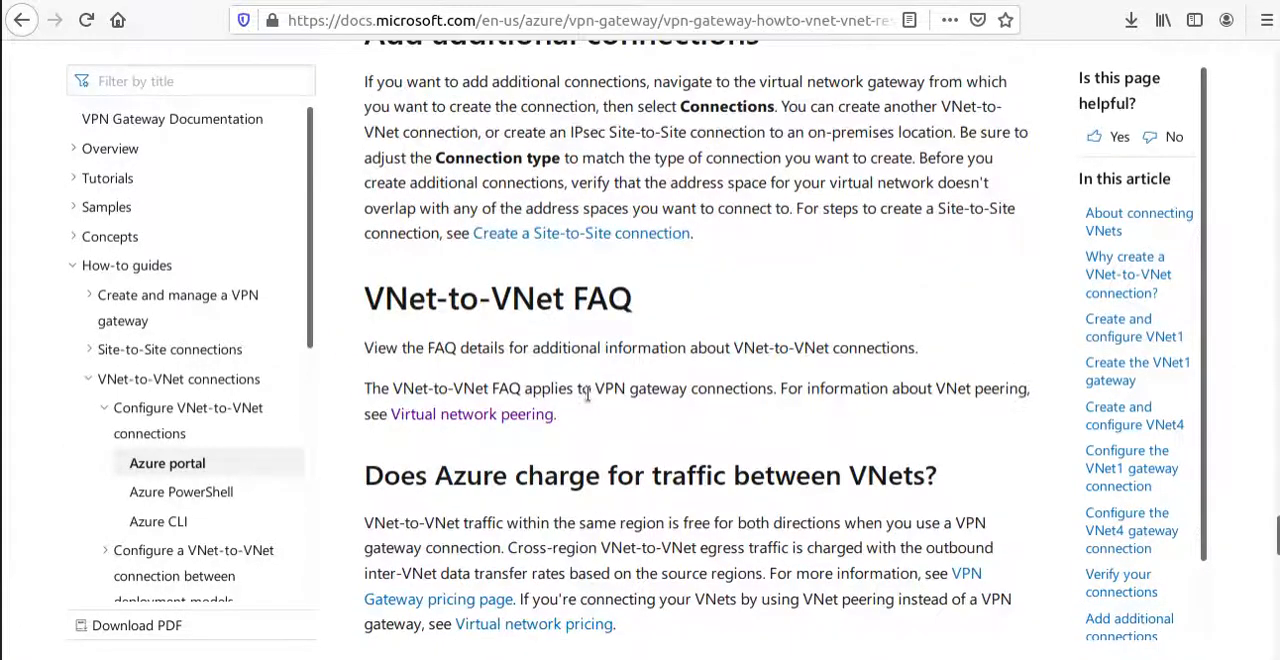
{"action": "left_click", "coordinate": [346, 300]}
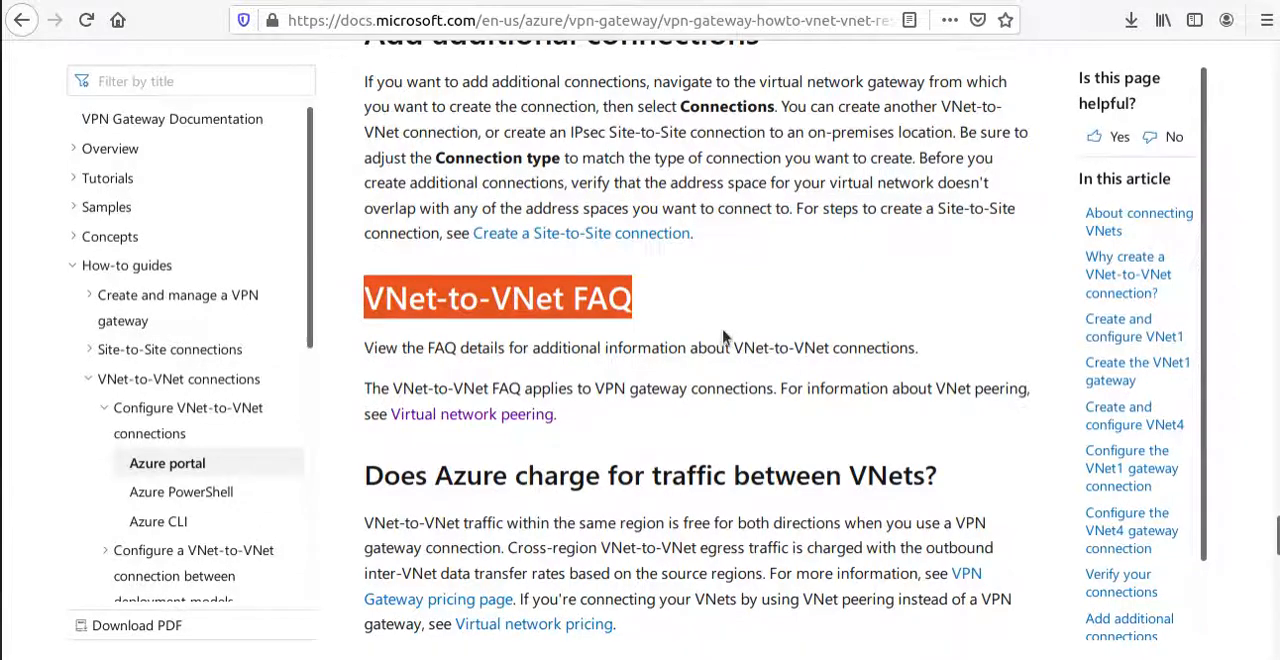
{"action": "scroll", "coordinate": [724, 338], "scroll_direction": "down", "scroll_amount": 2}
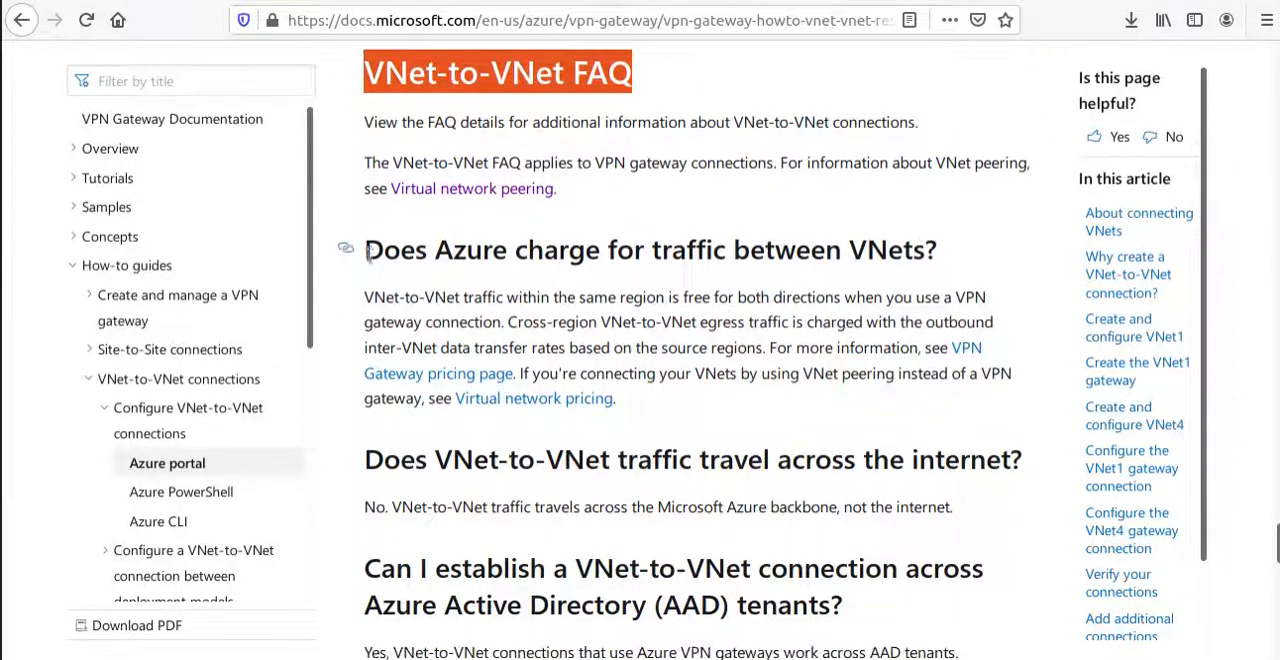
{"action": "left_click_drag", "start_coordinate": [364, 250], "coordinate": [962, 252]}
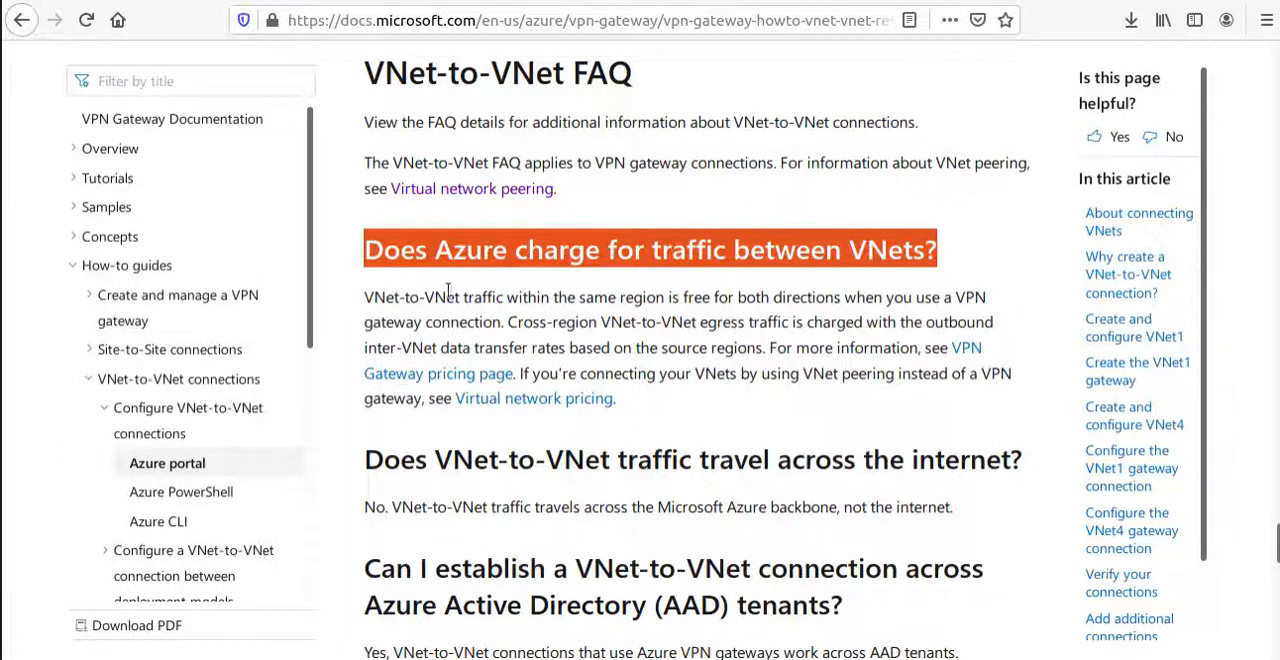
{"action": "left_click_drag", "start_coordinate": [507, 297], "coordinate": [1004, 305]}
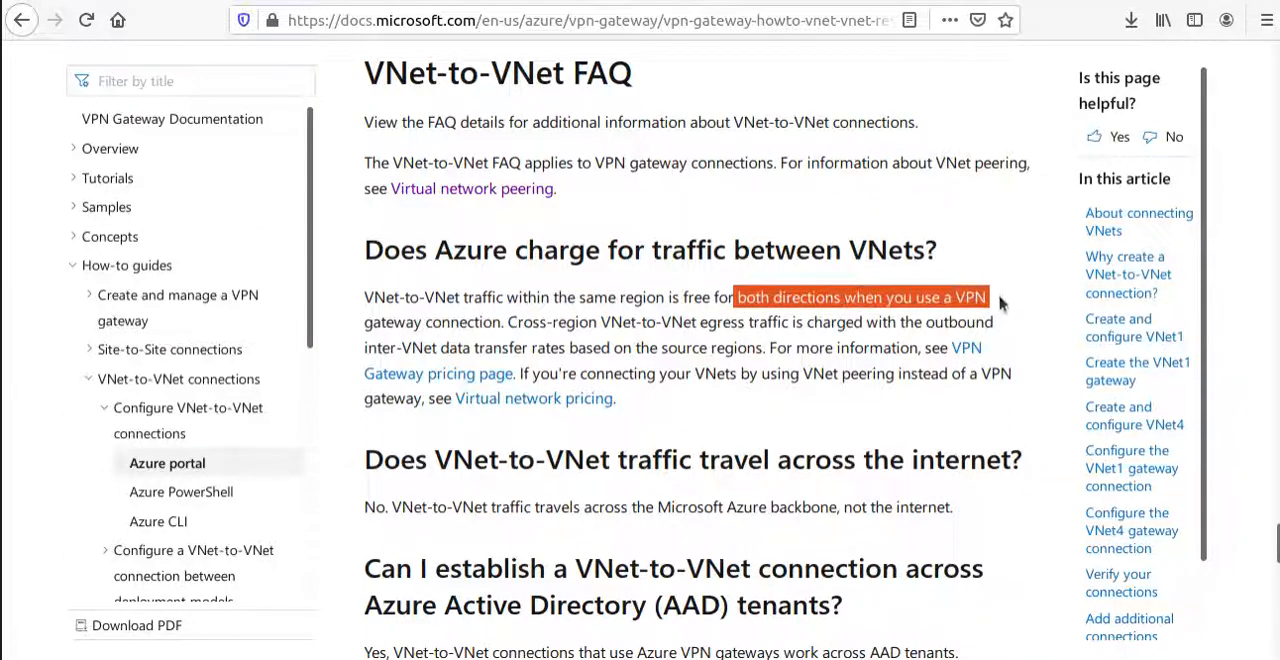
{"action": "left_click_drag", "start_coordinate": [497, 322], "coordinate": [365, 303]}
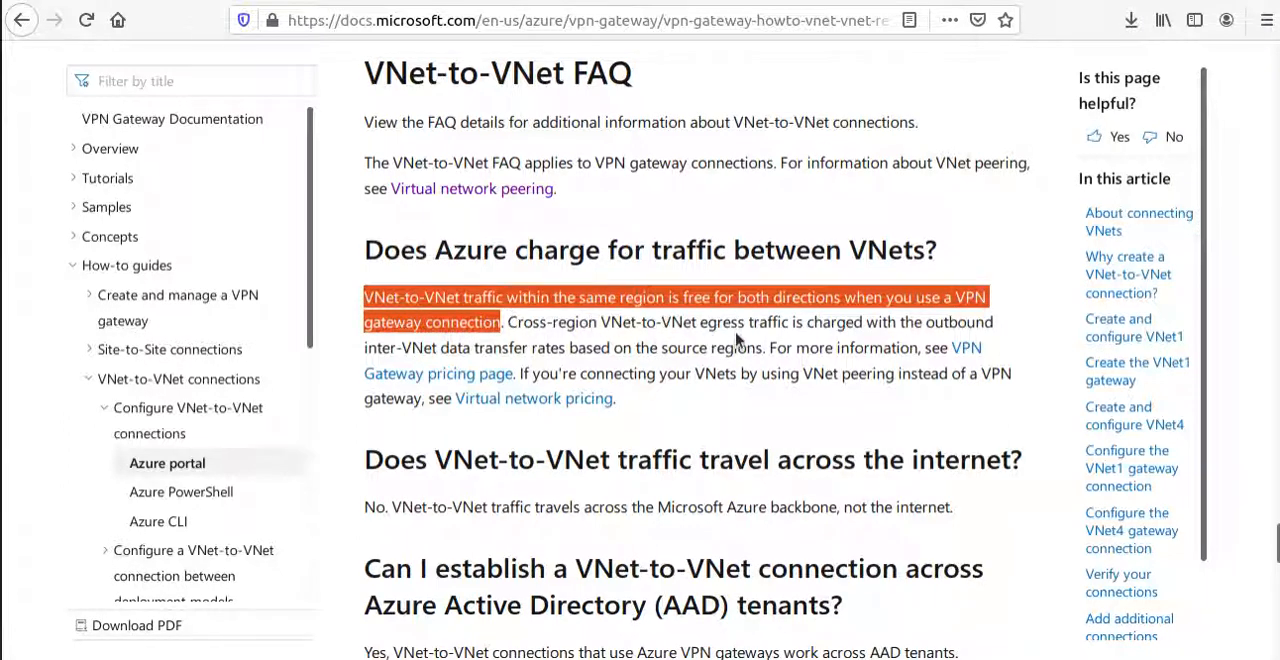
{"action": "left_click_drag", "start_coordinate": [698, 322], "coordinate": [737, 347]}
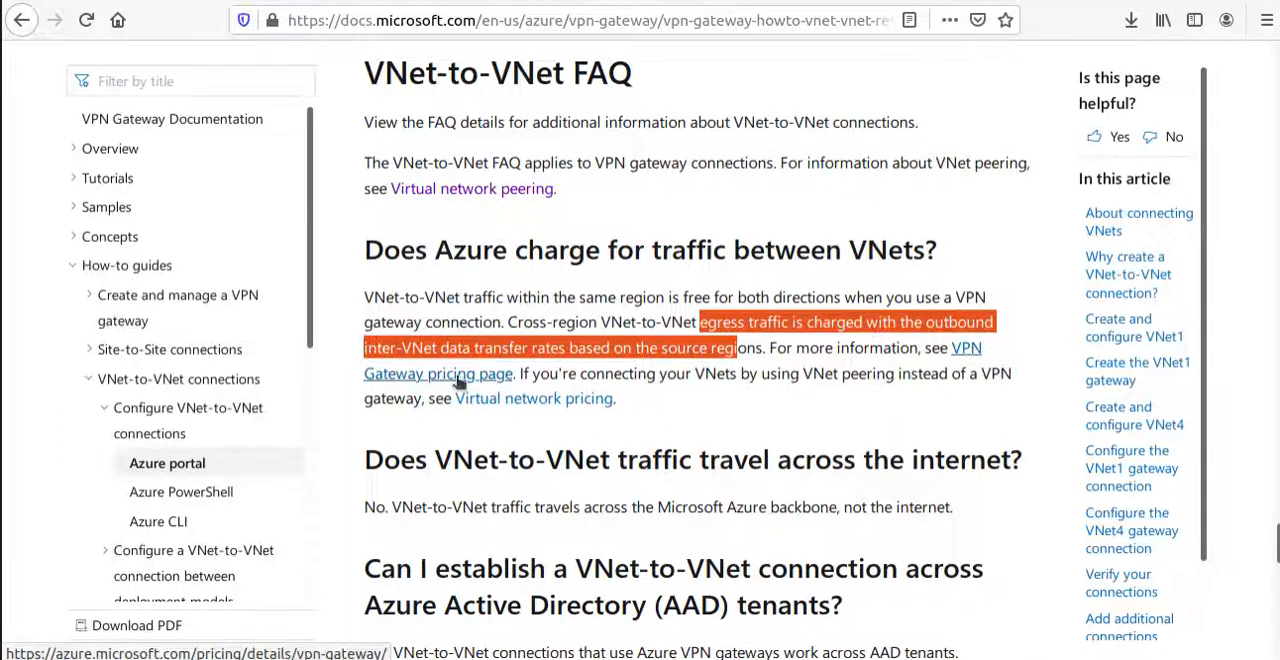
Read the FAQ answer on whether VNet-to-VNet traffic travels across the internet, highlighting the question and the network path it names.
{"action": "scroll", "coordinate": [457, 403], "scroll_direction": "down", "scroll_amount": 3}
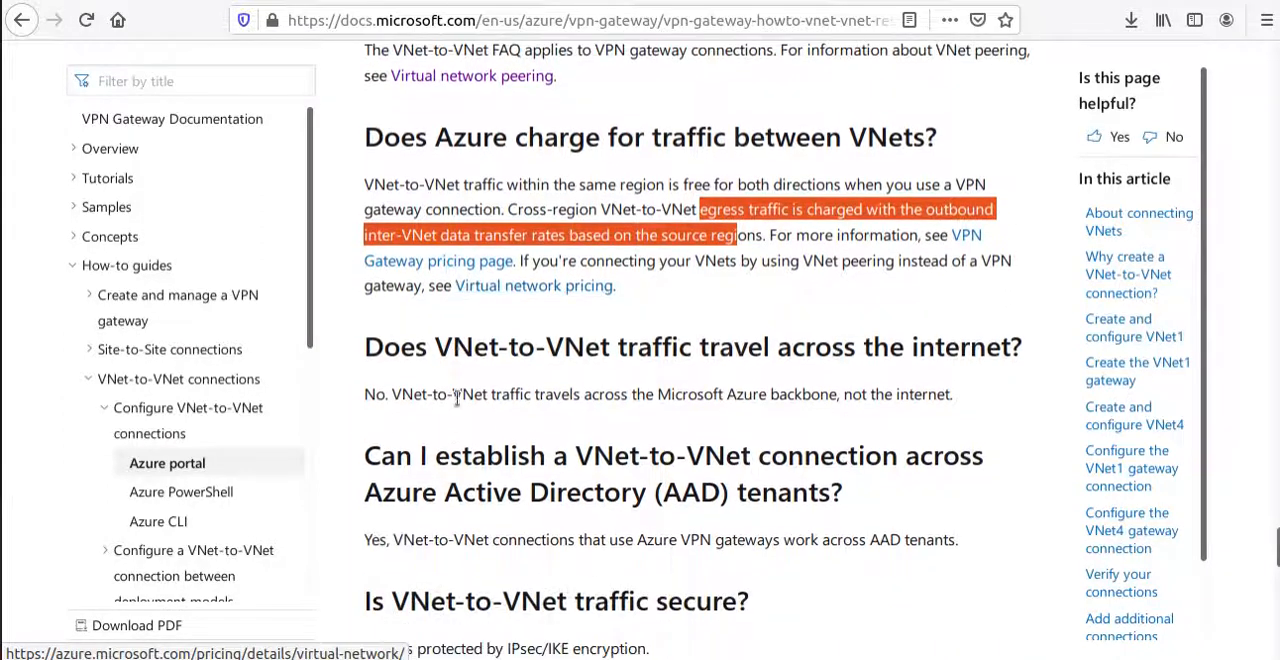
{"action": "triple_click", "coordinate": [574, 292]}
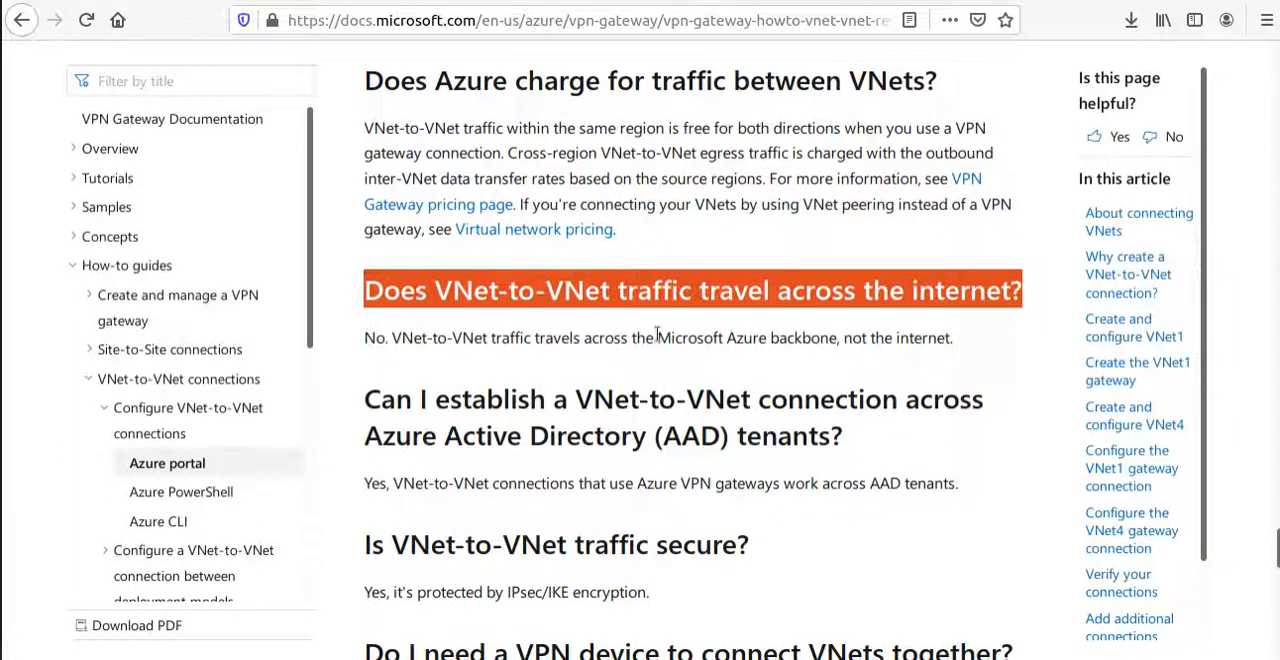
{"action": "left_click_drag", "start_coordinate": [654, 341], "coordinate": [845, 343]}
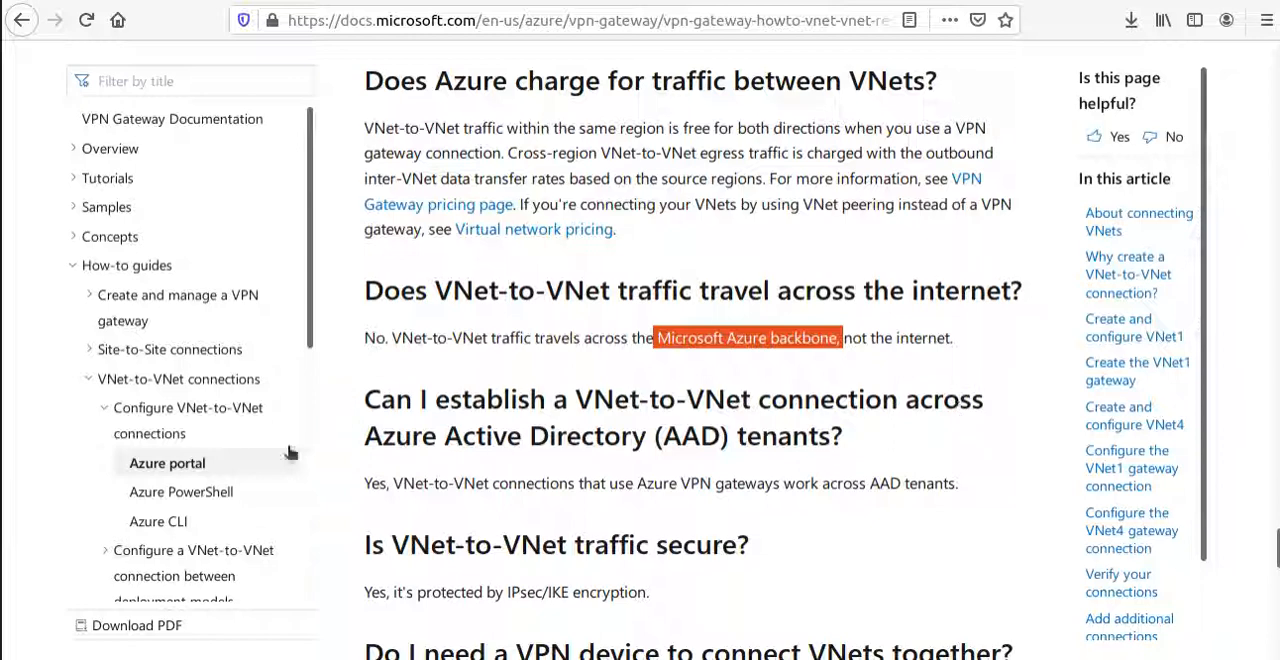
Read the FAQ answer on establishing VNet-to-VNet connections across Azure Active Directory tenants, highlighting its key phrases.
{"action": "left_click_drag", "start_coordinate": [606, 436], "coordinate": [848, 450]}
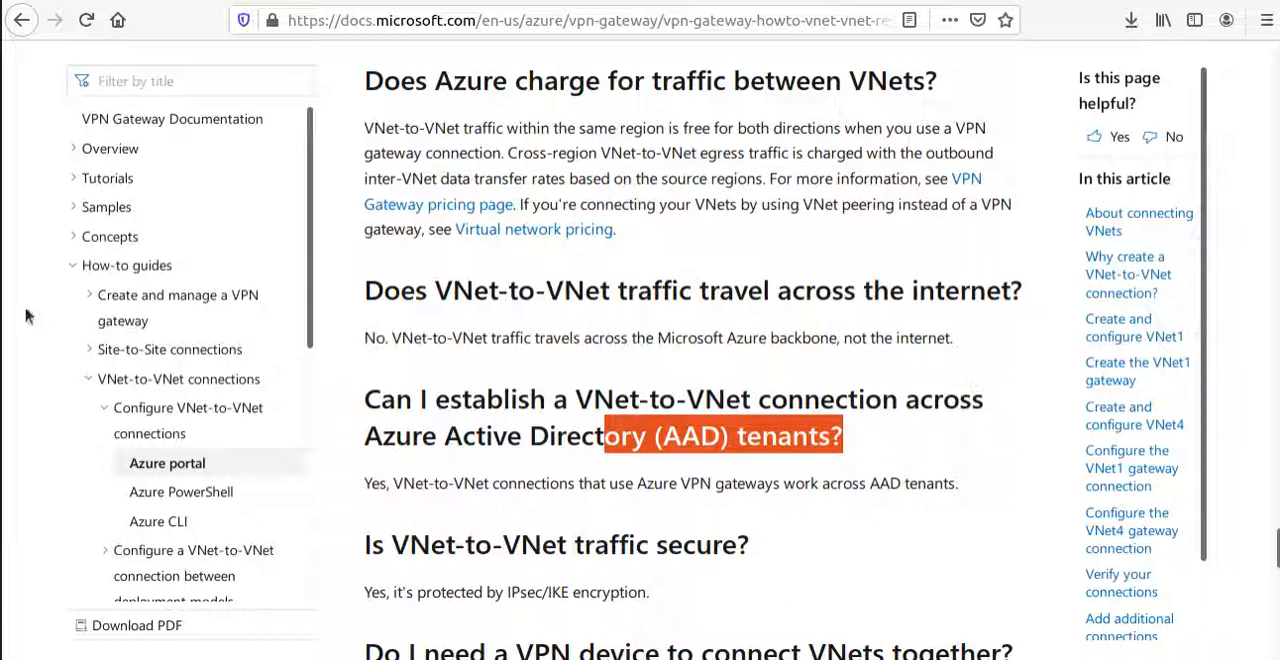
{"action": "left_click_drag", "start_coordinate": [390, 484], "coordinate": [362, 486]}
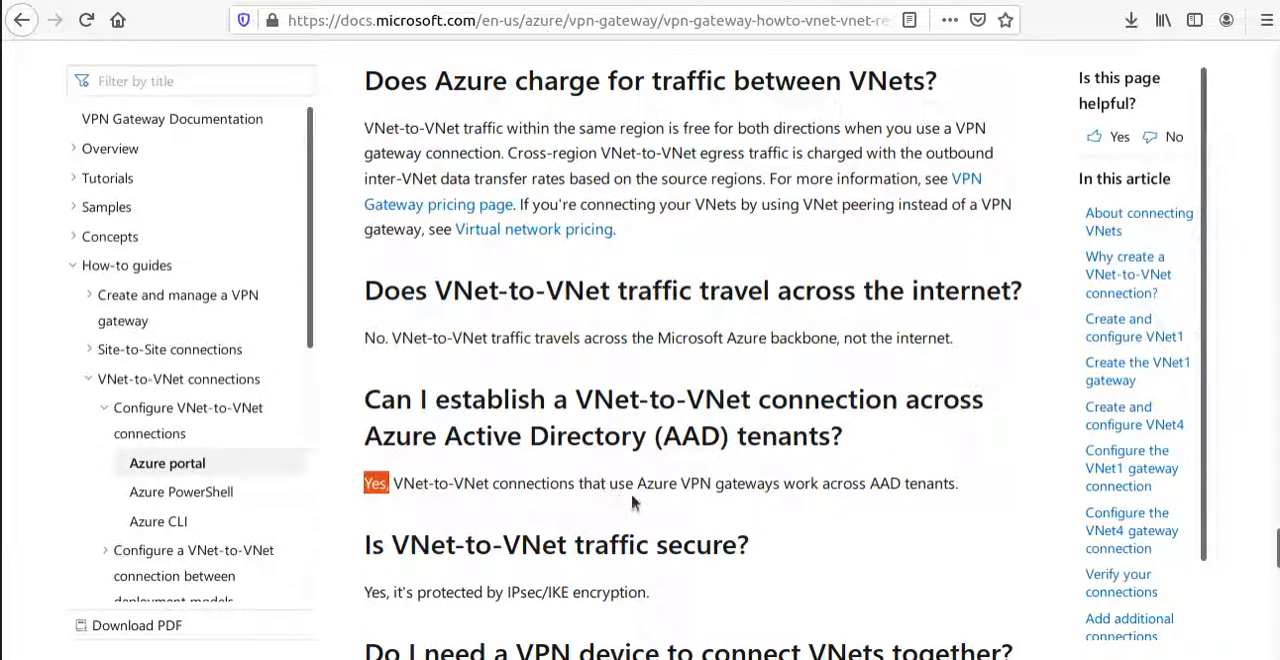
{"action": "left_click_drag", "start_coordinate": [634, 482], "coordinate": [763, 502]}
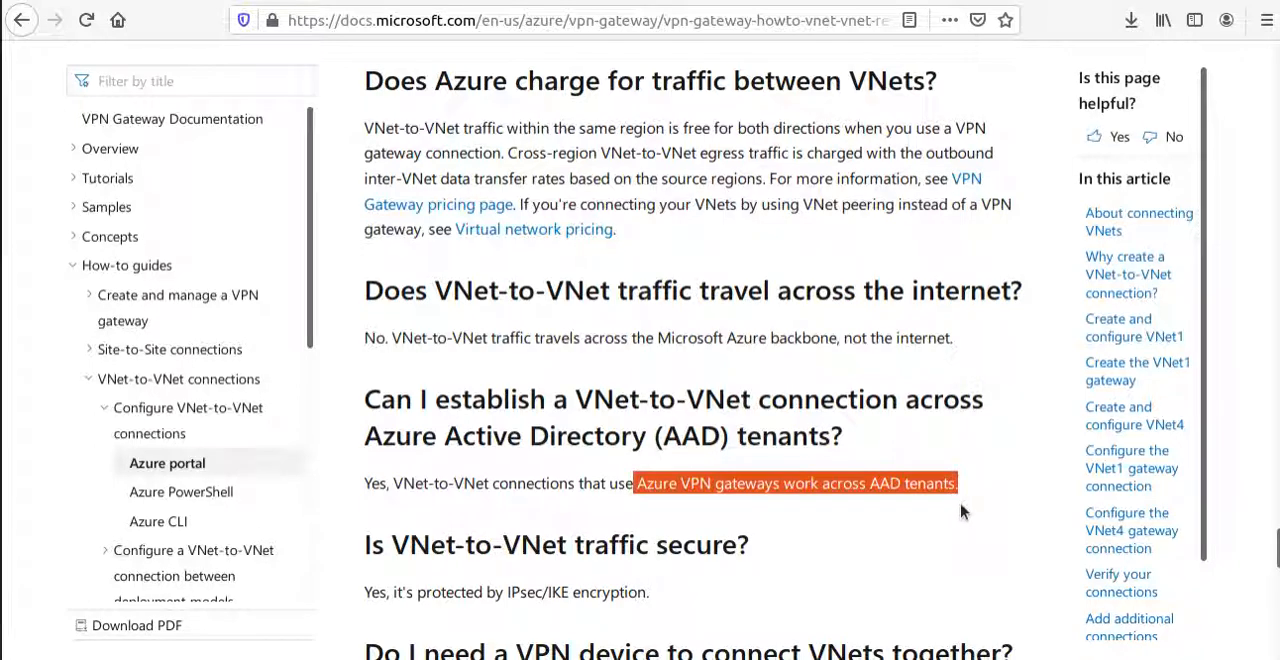
Read the FAQ entry on whether VNet-to-VNet traffic is secure, highlighting the question and its full answer.
{"action": "scroll", "coordinate": [928, 520], "scroll_direction": "down", "scroll_amount": 3}
{"action": "double_click", "coordinate": [655, 374]}
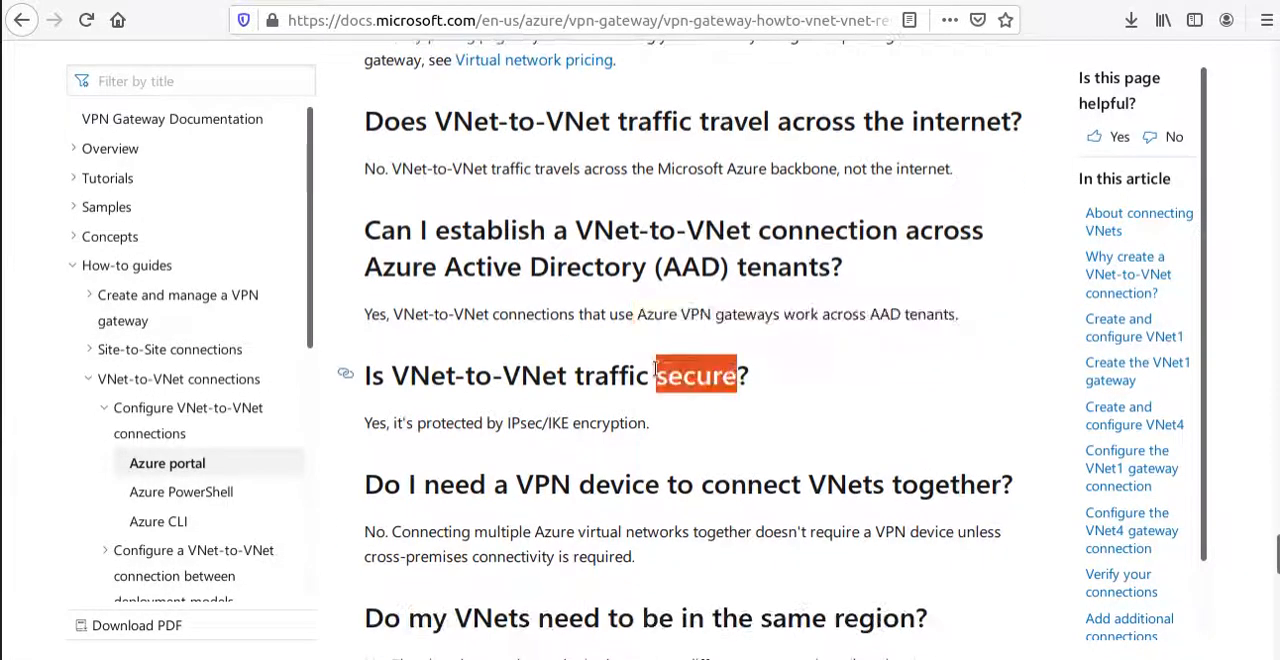
{"action": "triple_click", "coordinate": [655, 372]}
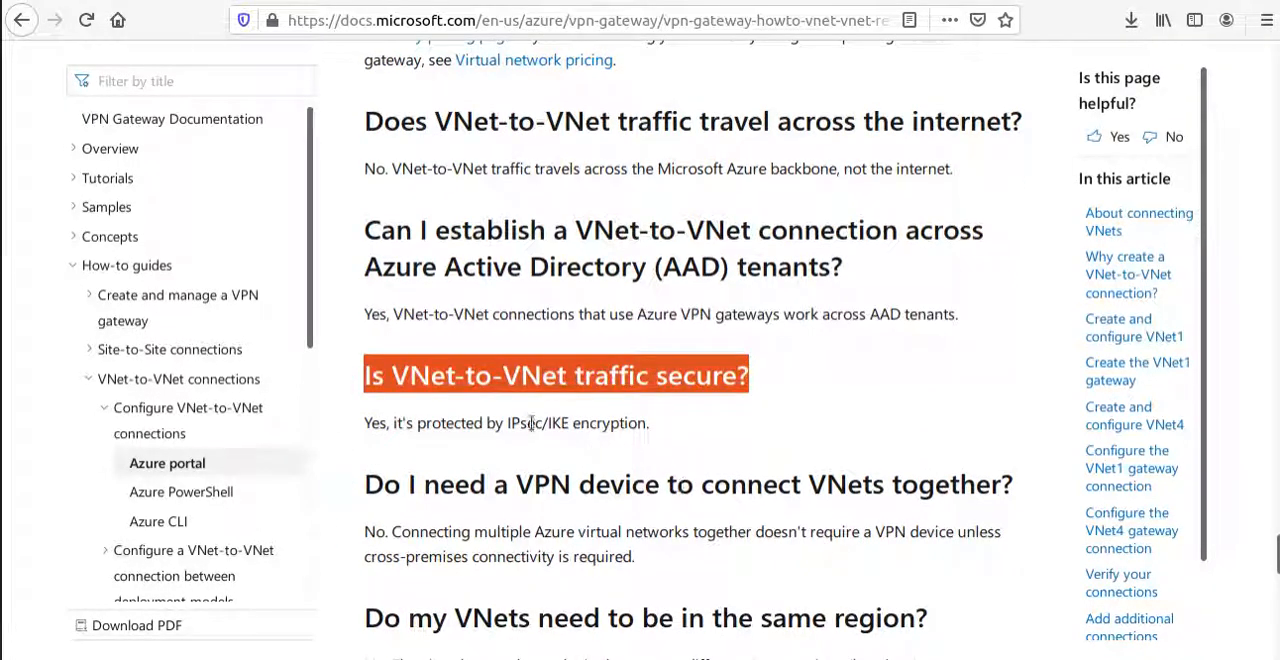
{"action": "left_click_drag", "start_coordinate": [503, 423], "coordinate": [658, 440]}
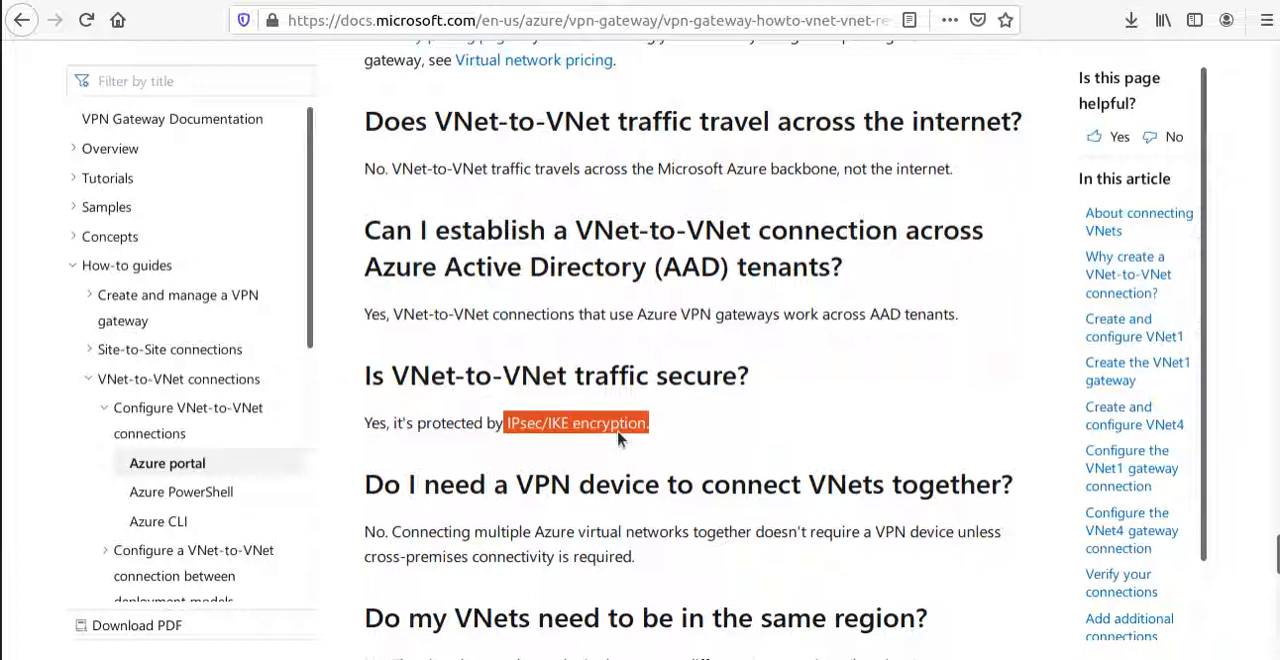
{"action": "left_click", "coordinate": [538, 432]}
{"action": "triple_click", "coordinate": [530, 421]}
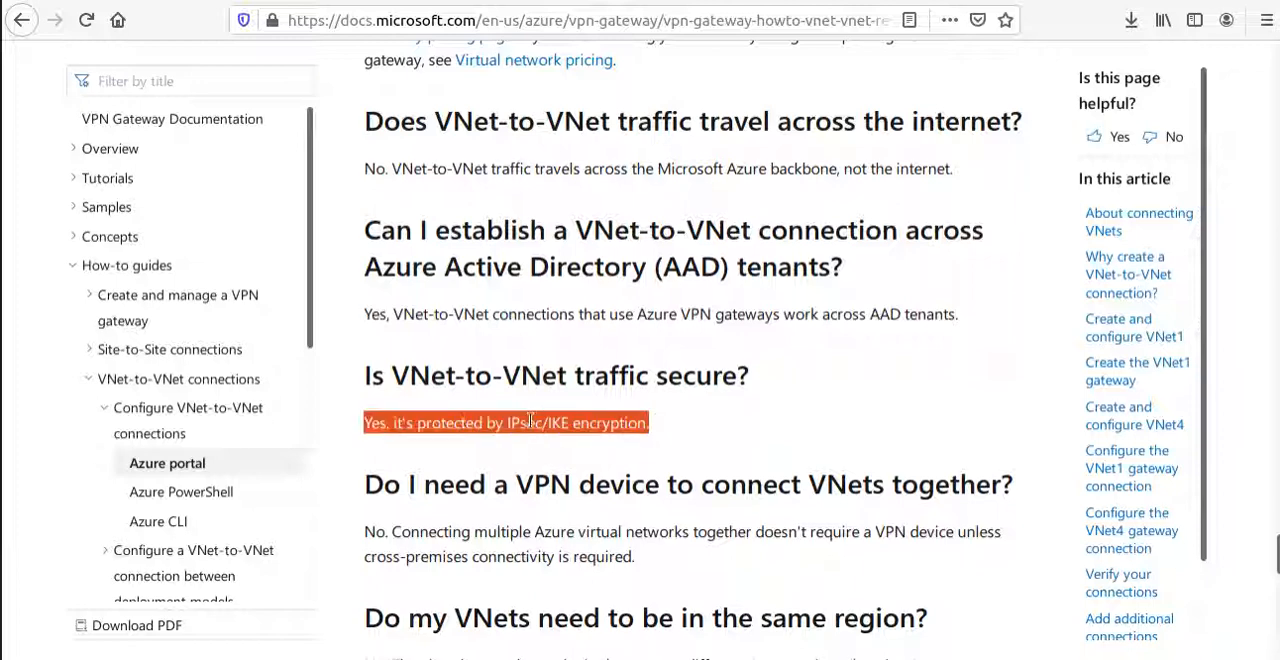
Read the FAQ answer on whether a VPN device is needed to connect VNets together, highlighting the mention of the device.
{"action": "scroll", "coordinate": [755, 550], "scroll_direction": "down", "scroll_amount": 3}
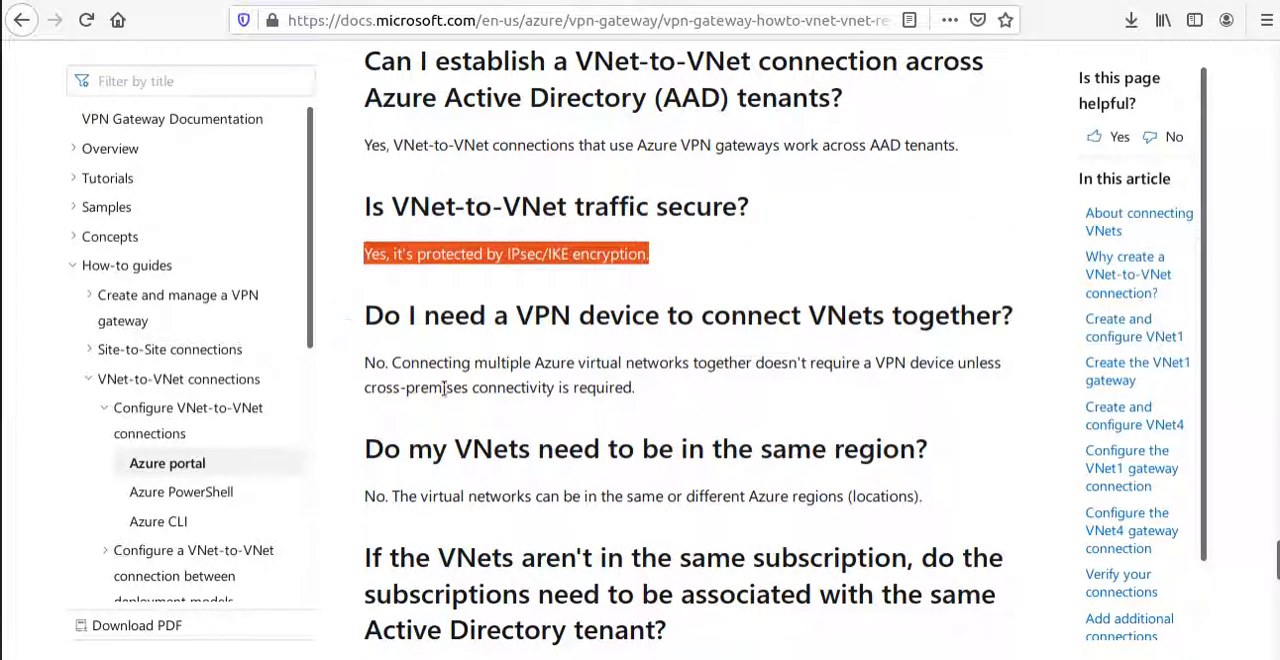
{"action": "left_click_drag", "start_coordinate": [387, 365], "coordinate": [338, 360]}
{"action": "left_click", "coordinate": [588, 426]}
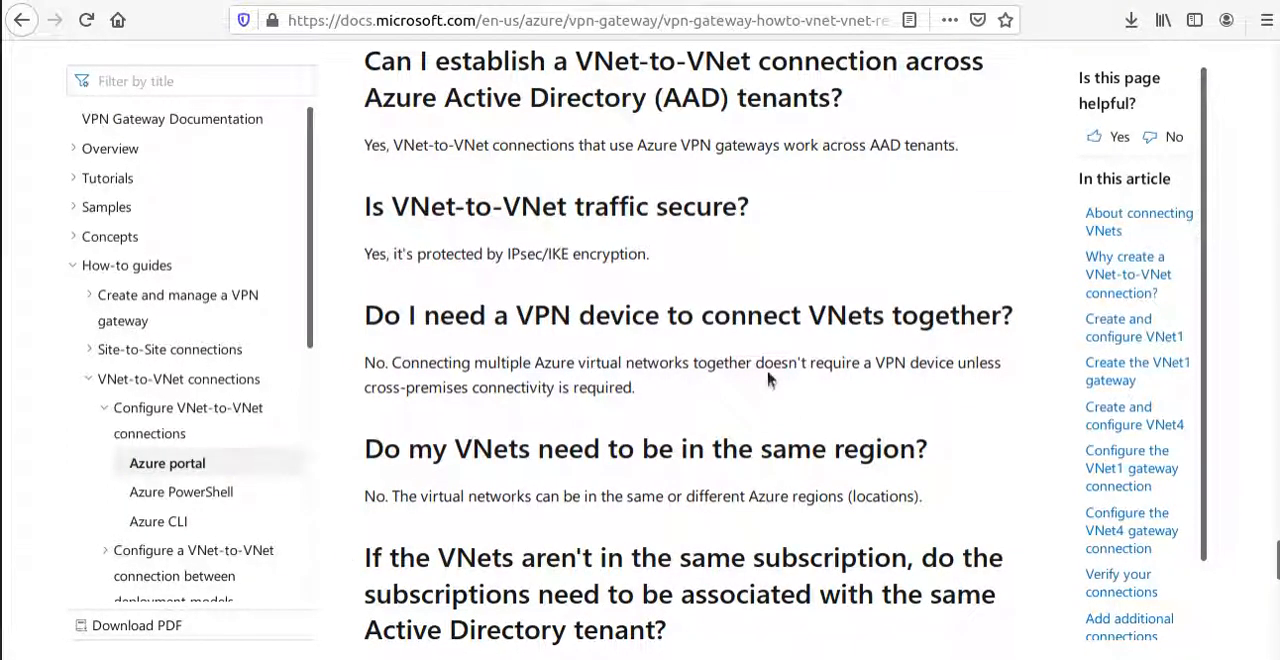
{"action": "left_click_drag", "start_coordinate": [884, 364], "coordinate": [952, 364]}
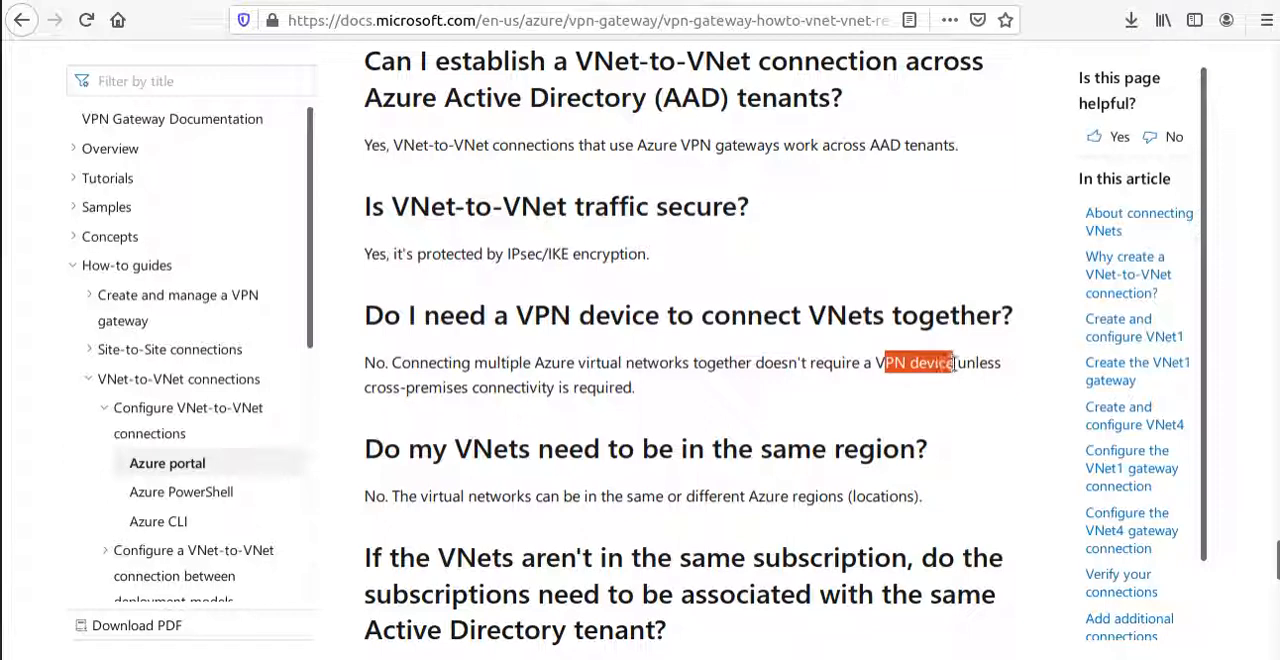
Read the FAQ answers on the cross-premises exception for VPN devices and on whether VNets need the same region, highlighting the key text.
{"action": "left_click_drag", "start_coordinate": [365, 388], "coordinate": [621, 395]}
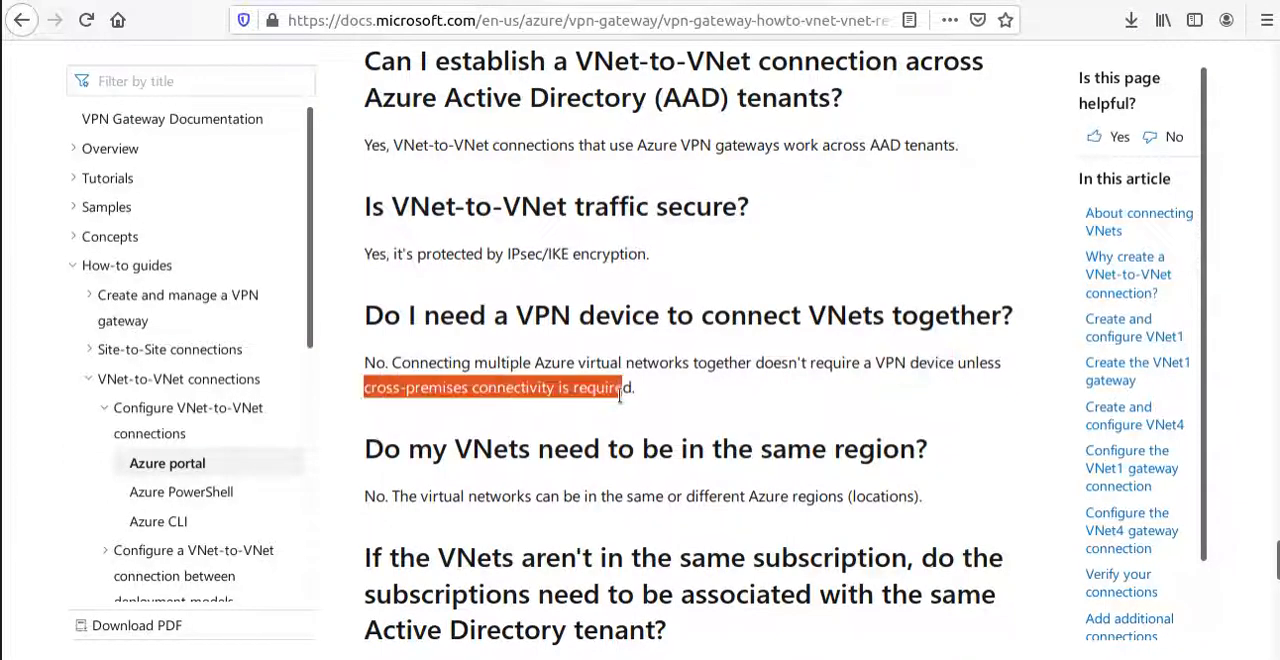
{"action": "scroll", "coordinate": [645, 398], "scroll_direction": "down", "scroll_amount": 5}
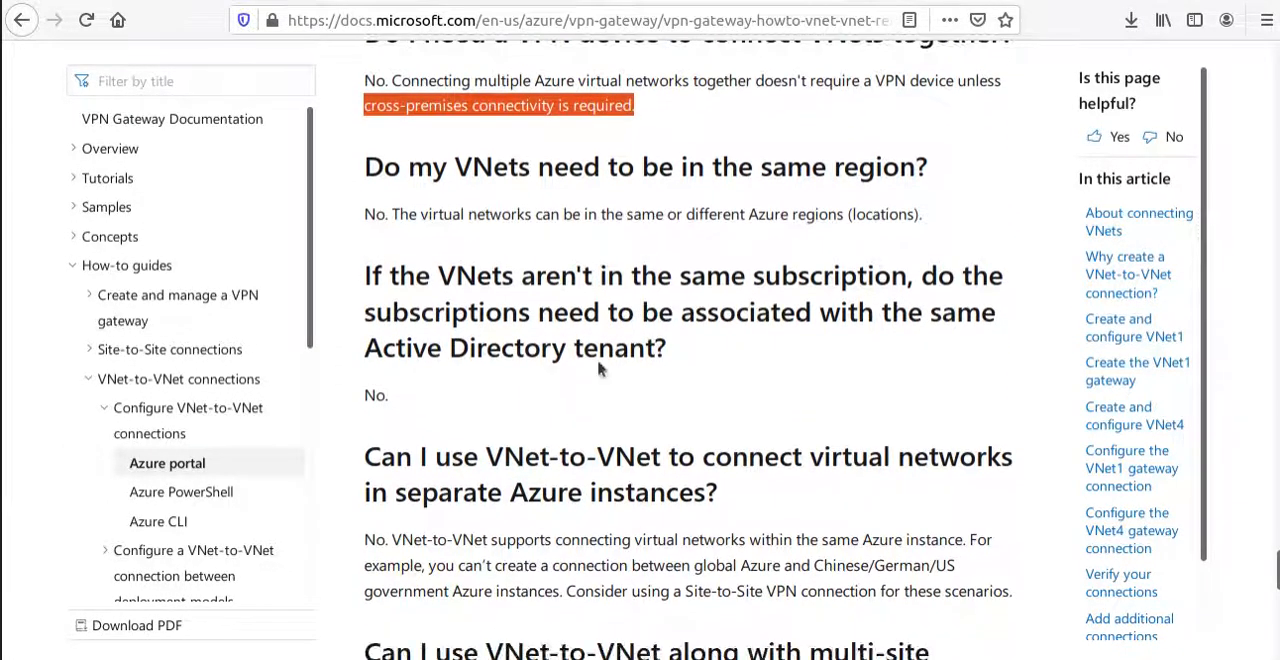
{"action": "triple_click", "coordinate": [610, 168]}
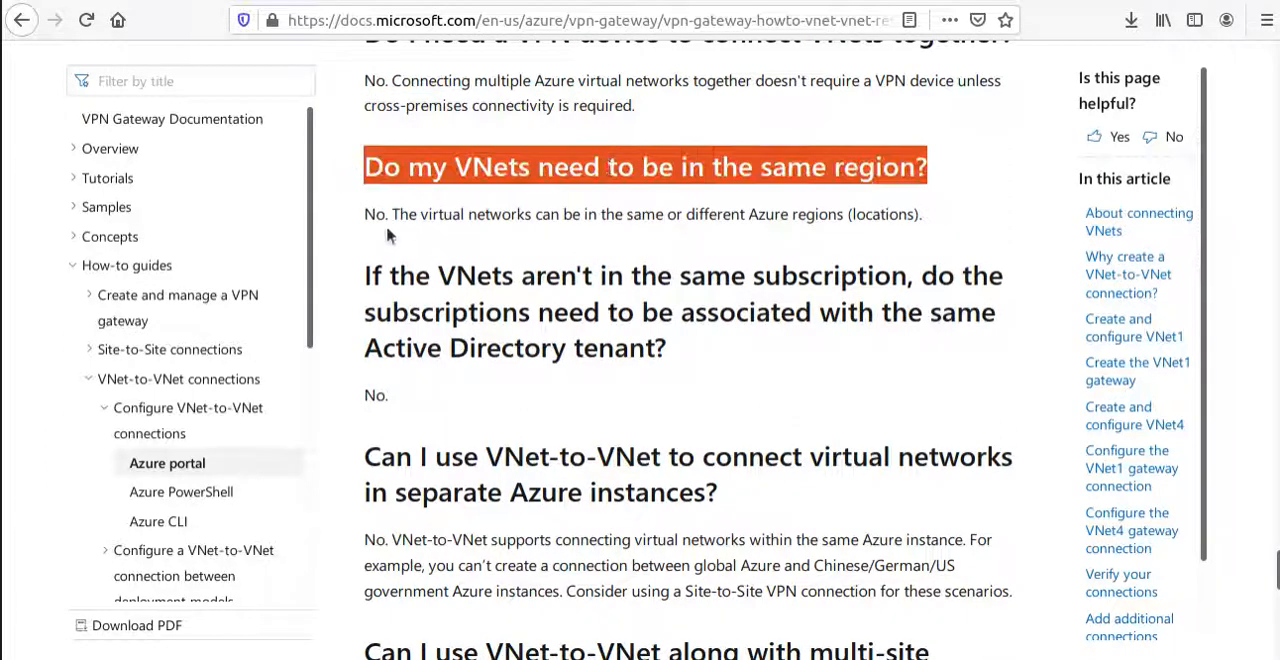
{"action": "left_click_drag", "start_coordinate": [387, 214], "coordinate": [366, 214]}
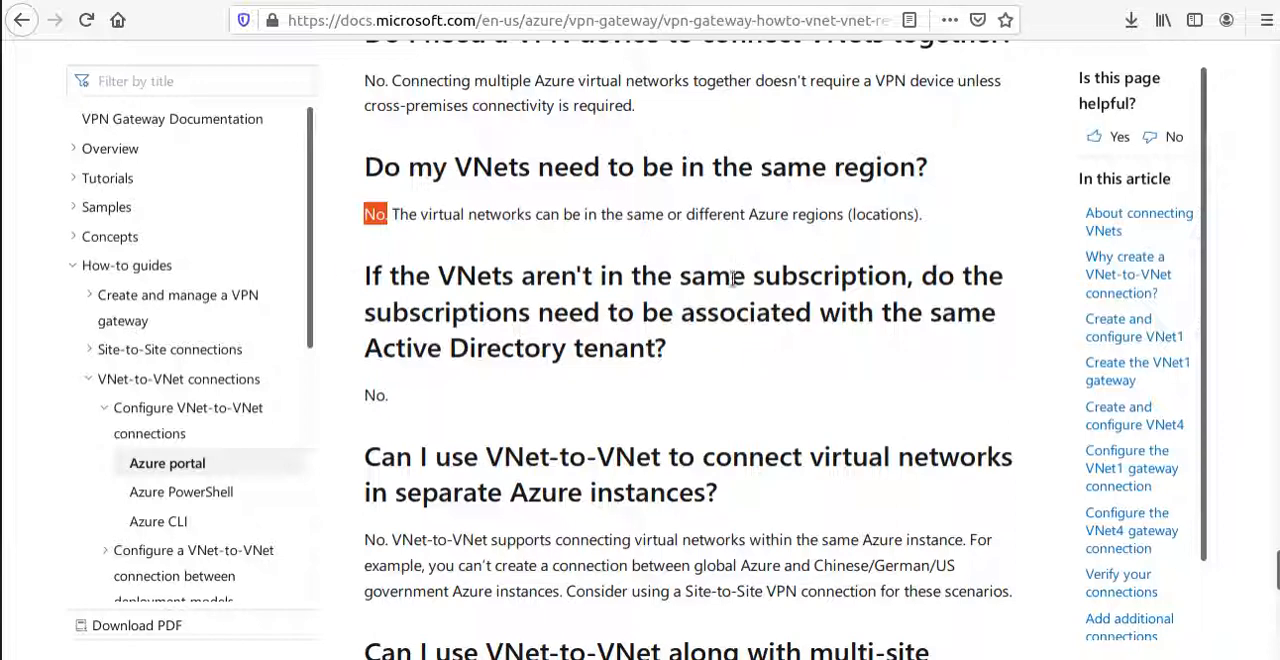
Read the FAQ entry on VNets in different subscriptions and recheck the question on connecting across Azure Active Directory tenants, highlighting key text.
{"action": "scroll", "coordinate": [647, 316], "scroll_direction": "down", "scroll_amount": 3}
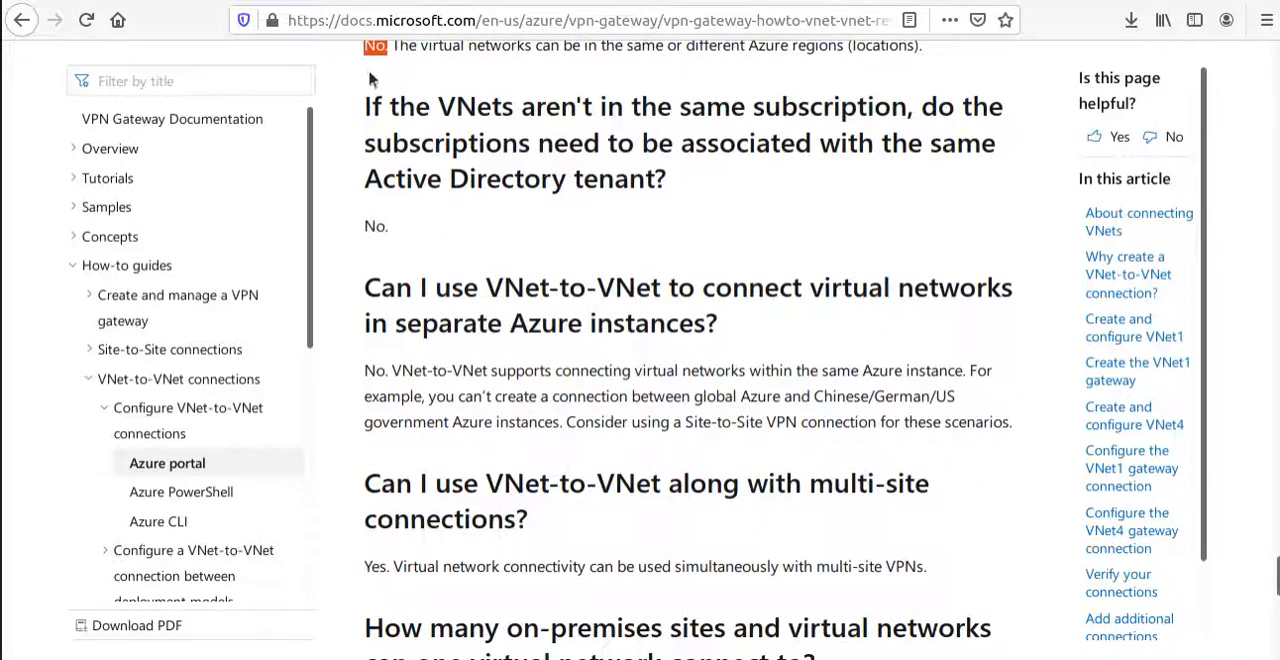
{"action": "left_click_drag", "start_coordinate": [366, 102], "coordinate": [912, 110]}
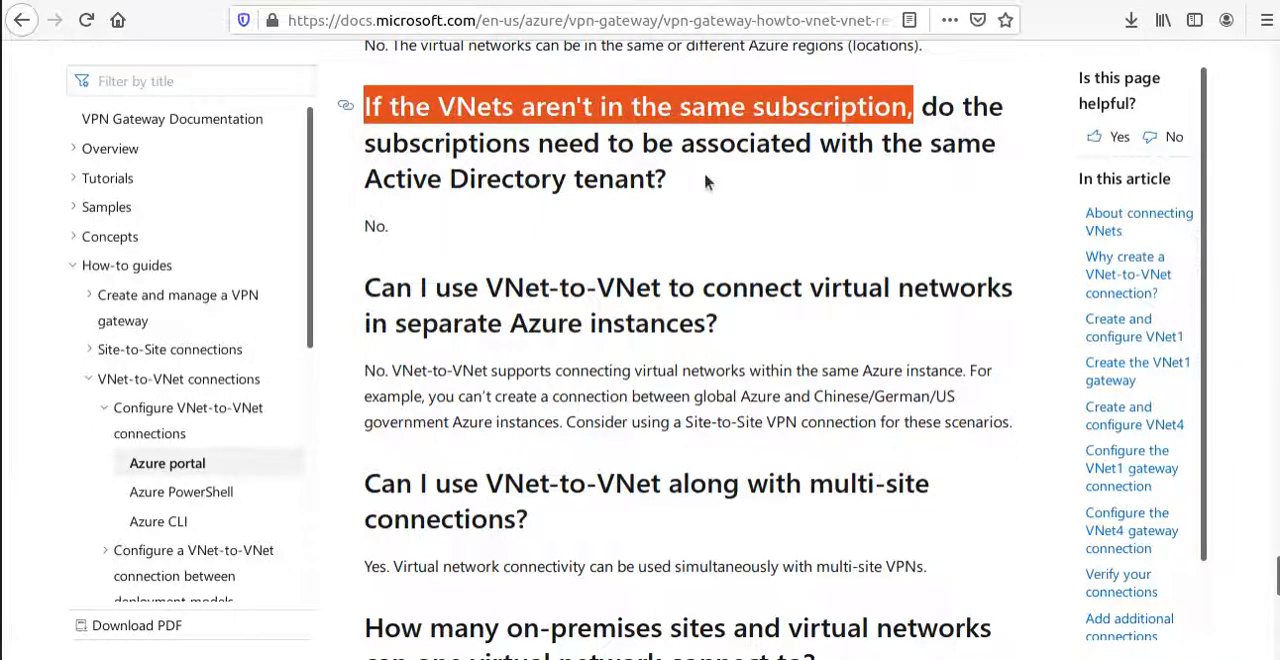
{"action": "left_click_drag", "start_coordinate": [400, 224], "coordinate": [362, 226]}
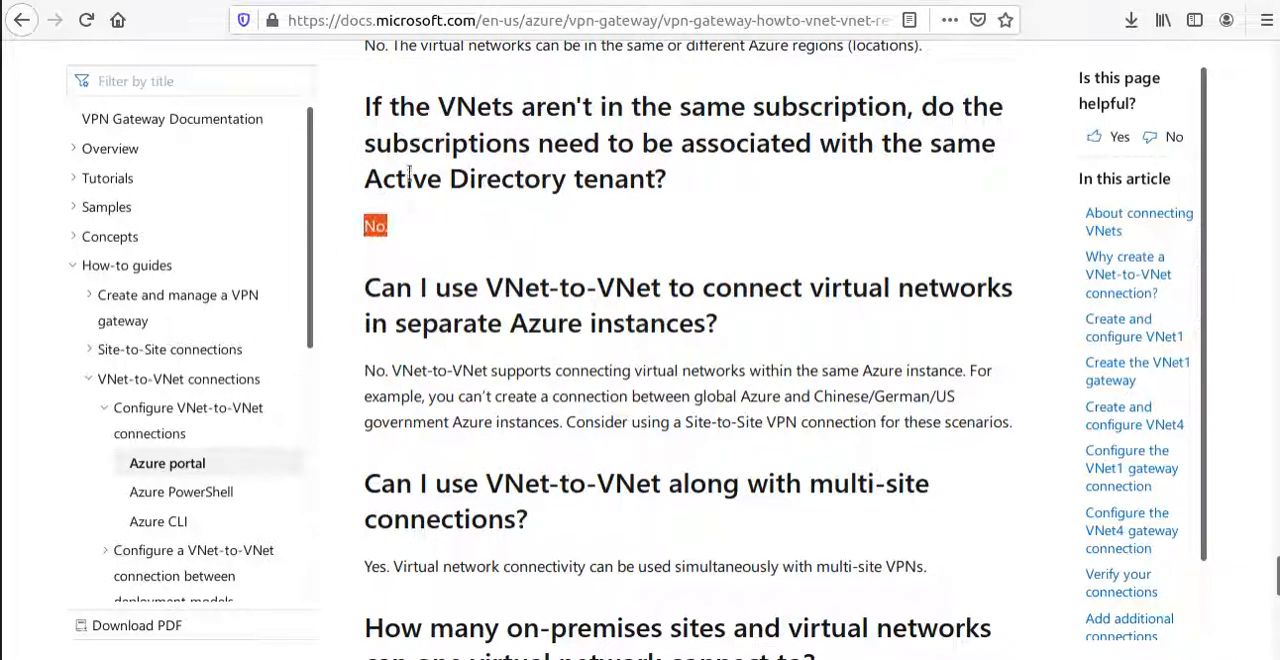
{"action": "scroll", "coordinate": [409, 175], "scroll_direction": "up", "scroll_amount": 2}
{"action": "scroll", "coordinate": [405, 245], "scroll_direction": "up", "scroll_amount": 8}
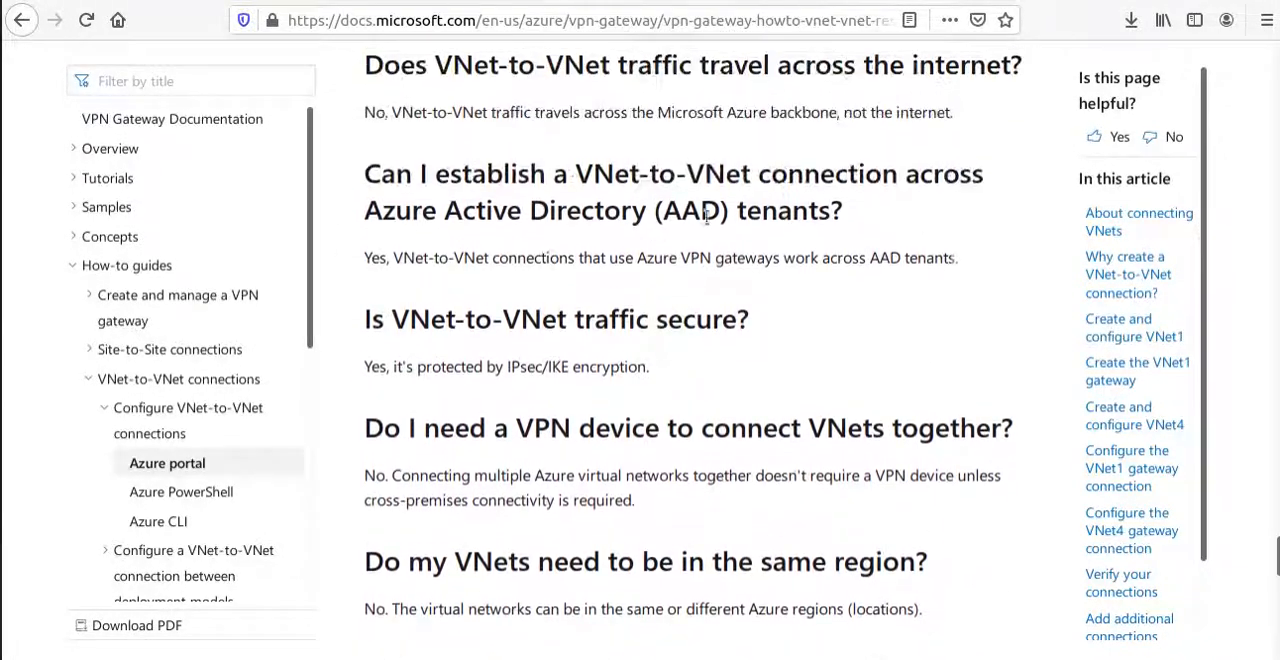
{"action": "left_click_drag", "start_coordinate": [883, 220], "coordinate": [343, 157]}
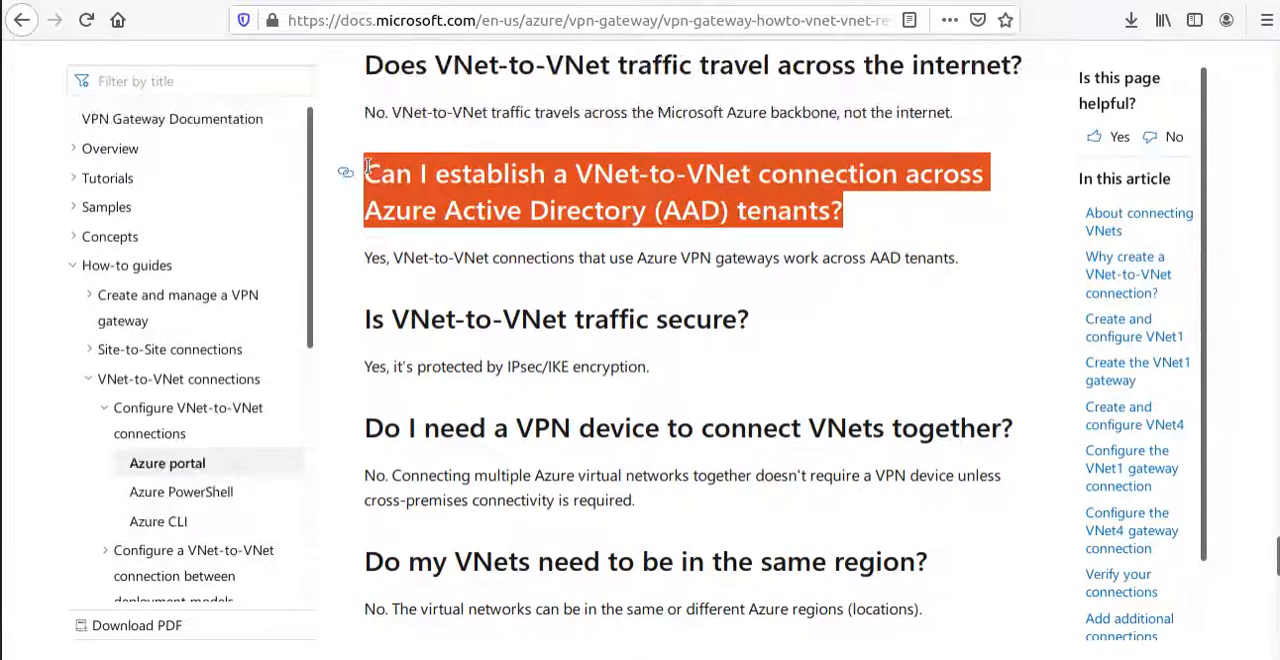
Read the FAQ entry on connecting virtual networks in separate Azure instances, highlighting the Chinese/German/US government instances and the Site-to-Site VPN connection.
{"action": "scroll", "coordinate": [430, 343], "scroll_direction": "down", "scroll_amount": 2}
{"action": "scroll", "coordinate": [430, 343], "scroll_direction": "down", "scroll_amount": 6}
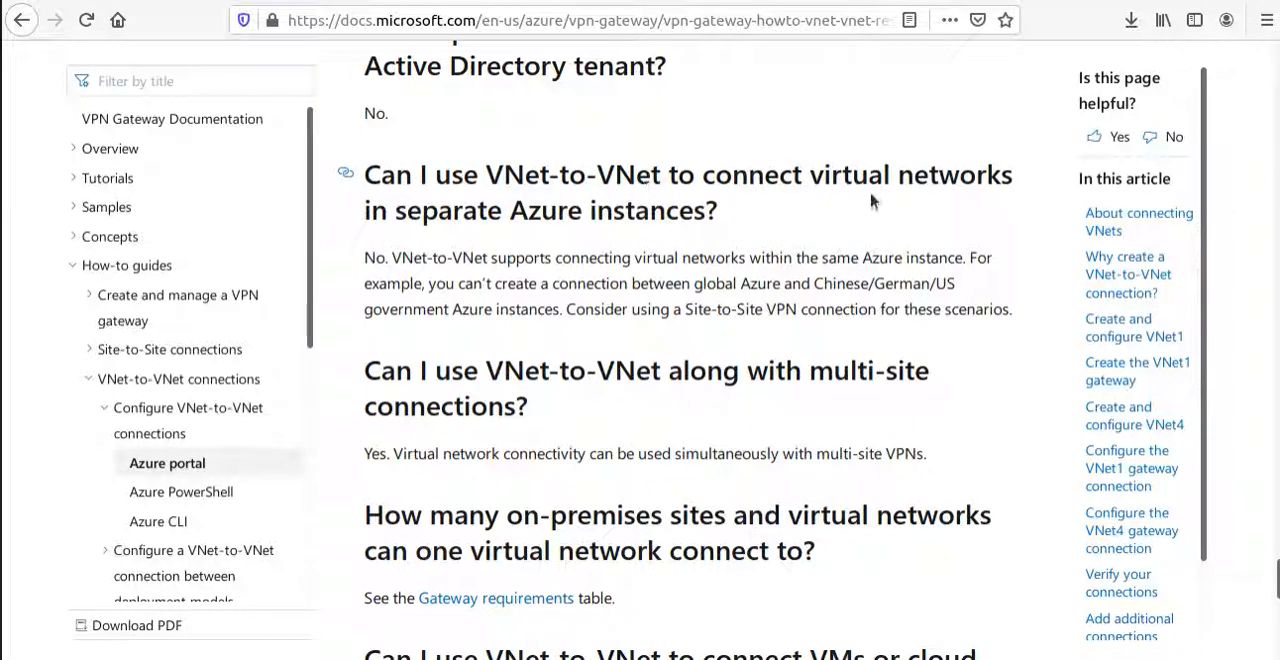
{"action": "left_click_drag", "start_coordinate": [718, 213], "coordinate": [360, 192]}
{"action": "left_click_drag", "start_coordinate": [374, 257], "coordinate": [386, 257]}
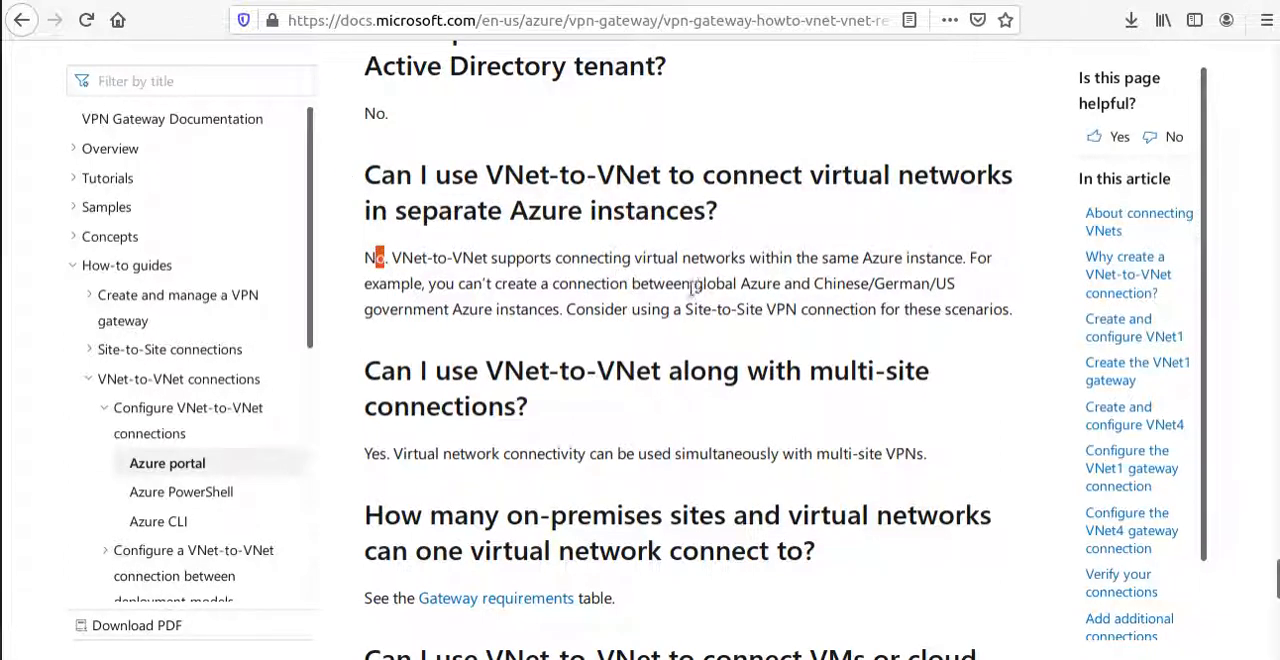
{"action": "left_click_drag", "start_coordinate": [822, 287], "coordinate": [558, 312]}
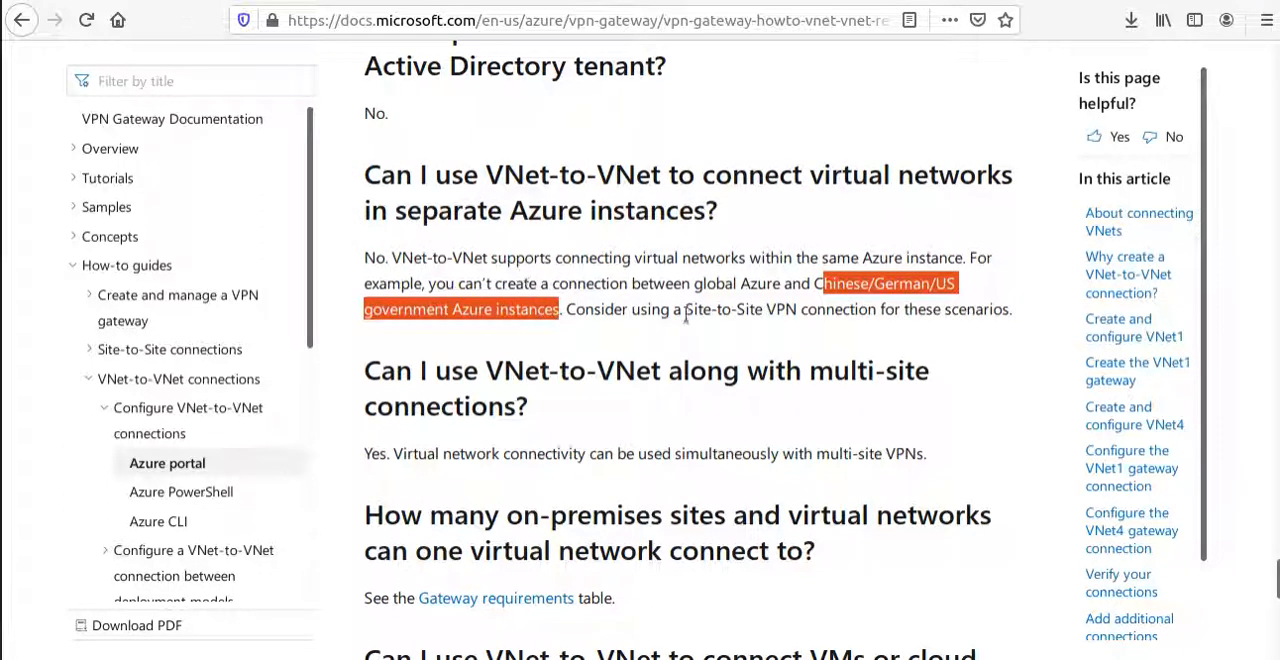
{"action": "left_click_drag", "start_coordinate": [683, 312], "coordinate": [878, 316]}
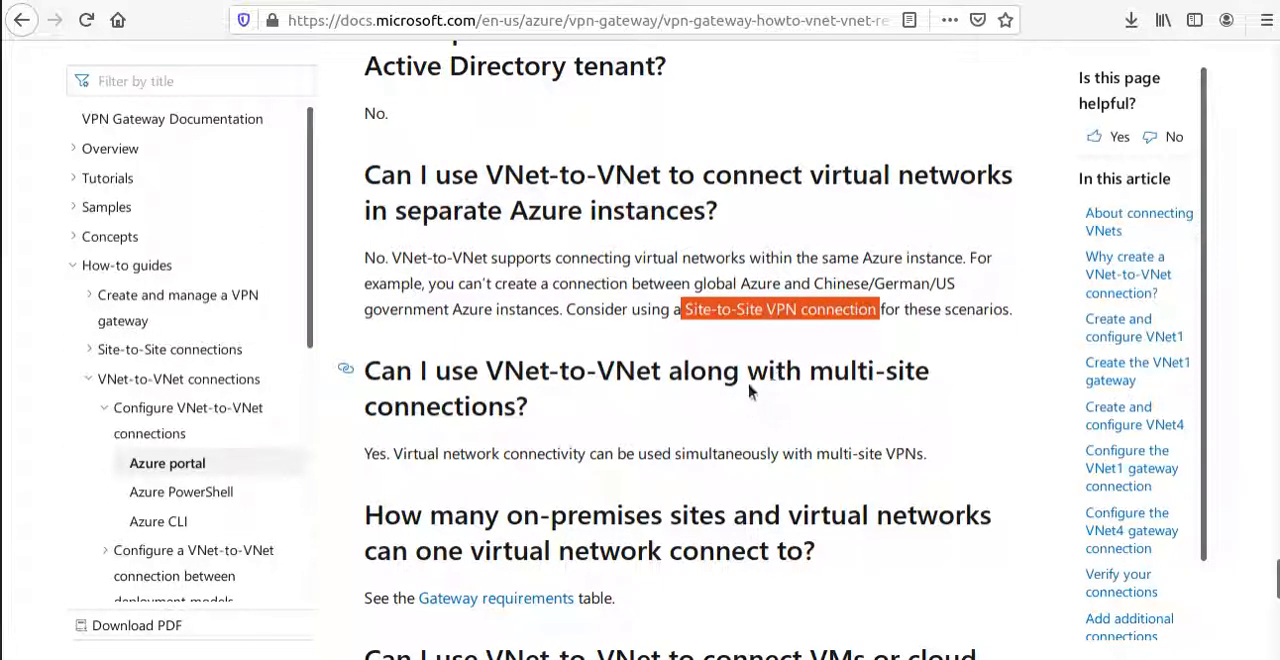
Skim the remaining FAQ entries and highlight the question on overlapping address spaces among connected virtual networks and on-premises local sites.
{"action": "scroll", "coordinate": [750, 405], "scroll_direction": "down", "scroll_amount": 3}
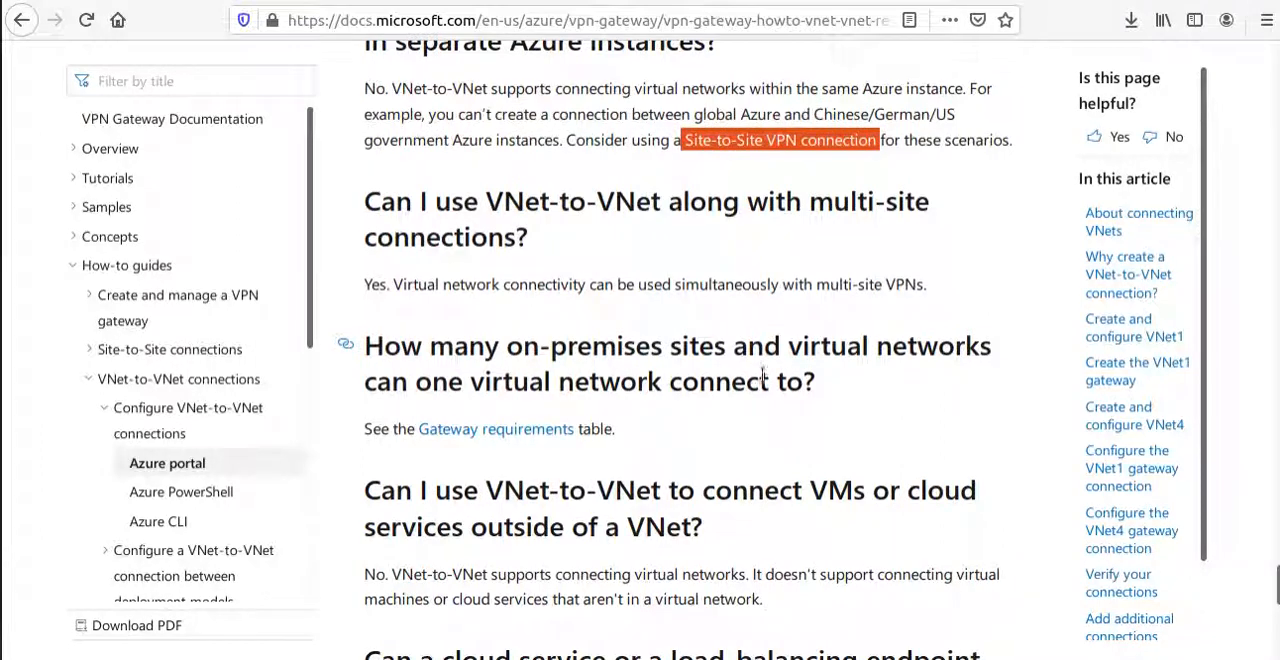
{"action": "scroll", "coordinate": [755, 380], "scroll_direction": "down", "scroll_amount": 1}
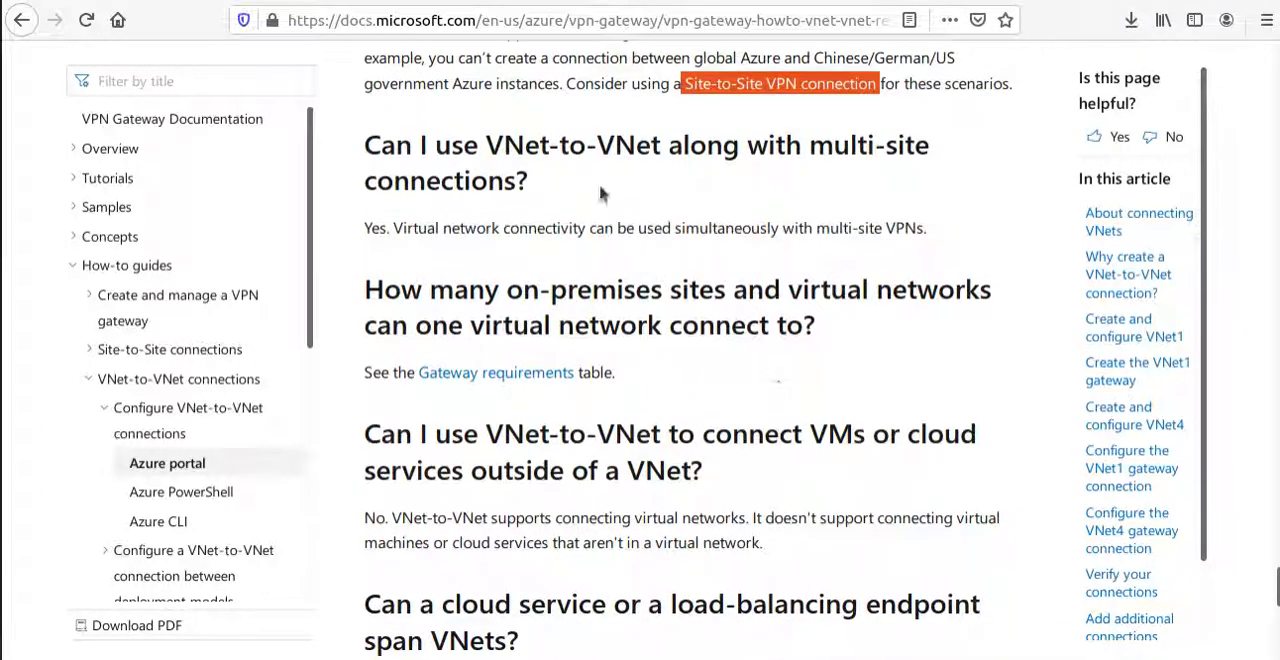
{"action": "scroll", "coordinate": [721, 437], "scroll_direction": "down", "scroll_amount": 8}
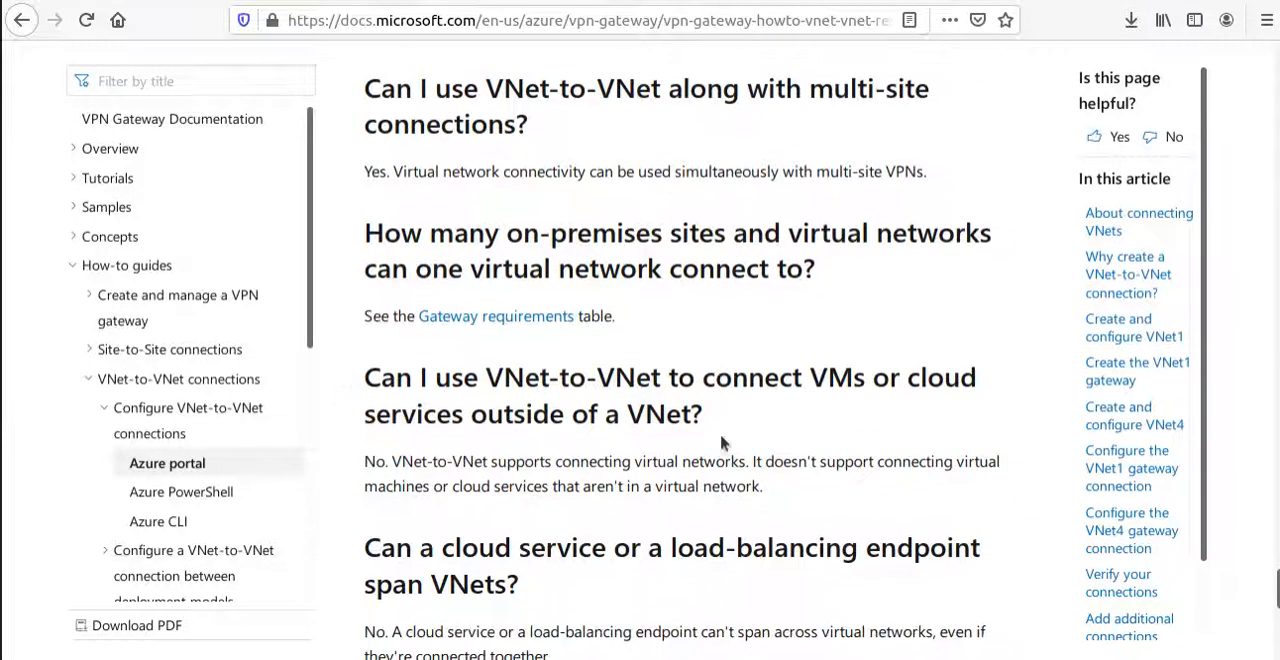
{"action": "scroll", "coordinate": [721, 413], "scroll_direction": "down", "scroll_amount": 7}
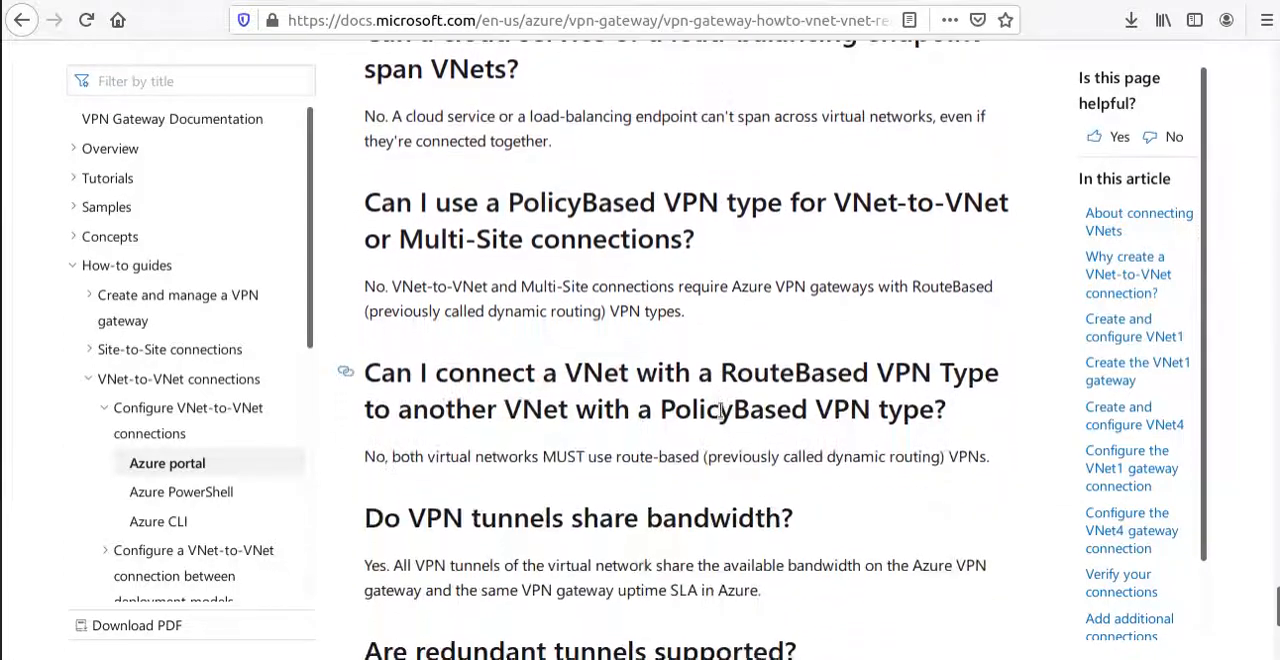
{"action": "scroll", "coordinate": [719, 395], "scroll_direction": "down", "scroll_amount": 5}
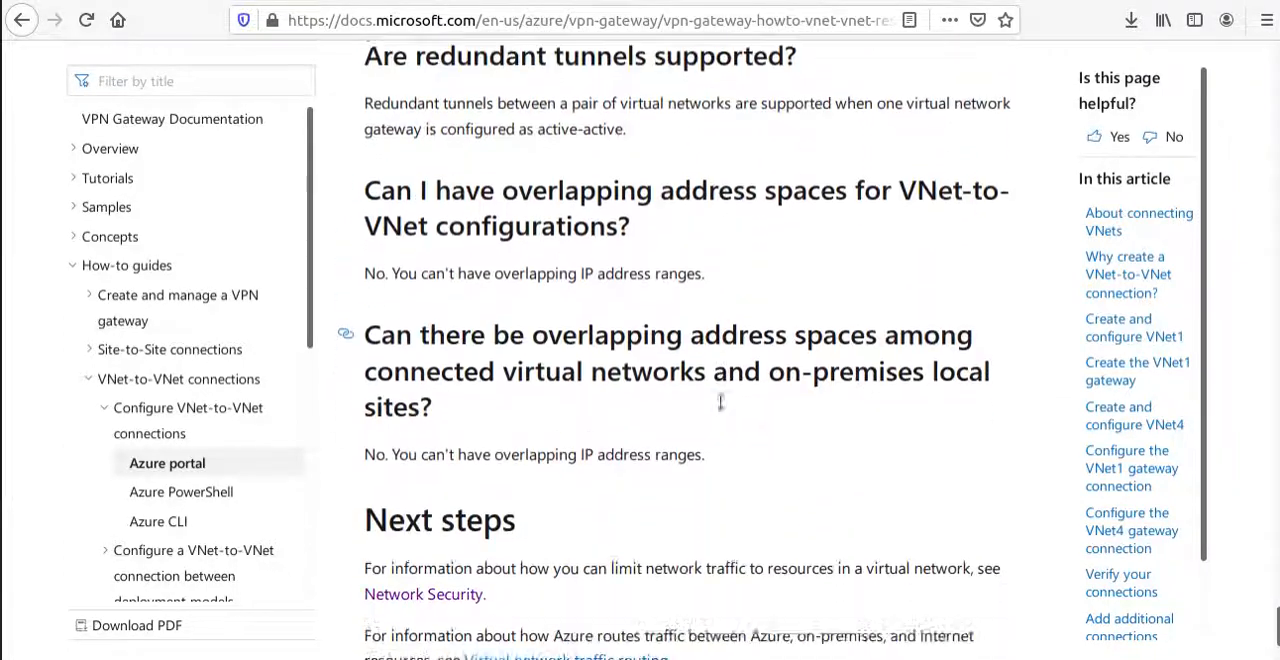
{"action": "left_click_drag", "start_coordinate": [462, 340], "coordinate": [342, 254]}
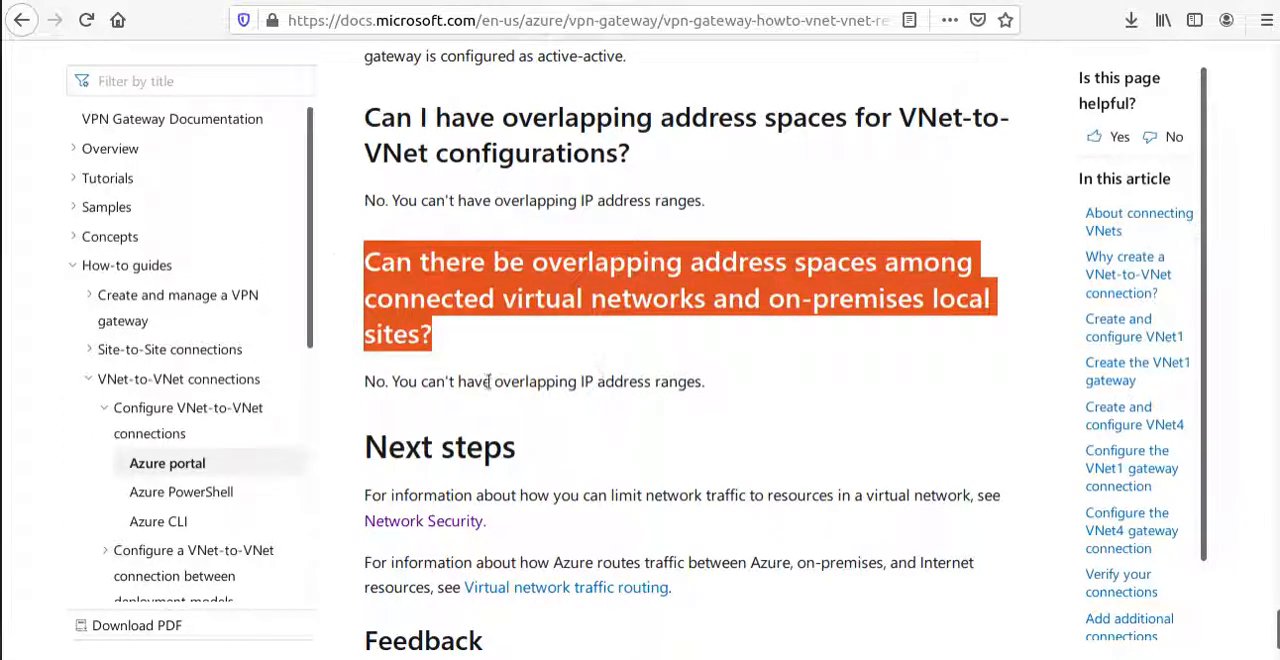
Switch to the hand-drawn network diagram in the drawing app and review the address spaces of the East and West networks.
{"action": "left_click", "coordinate": [300, 2]}
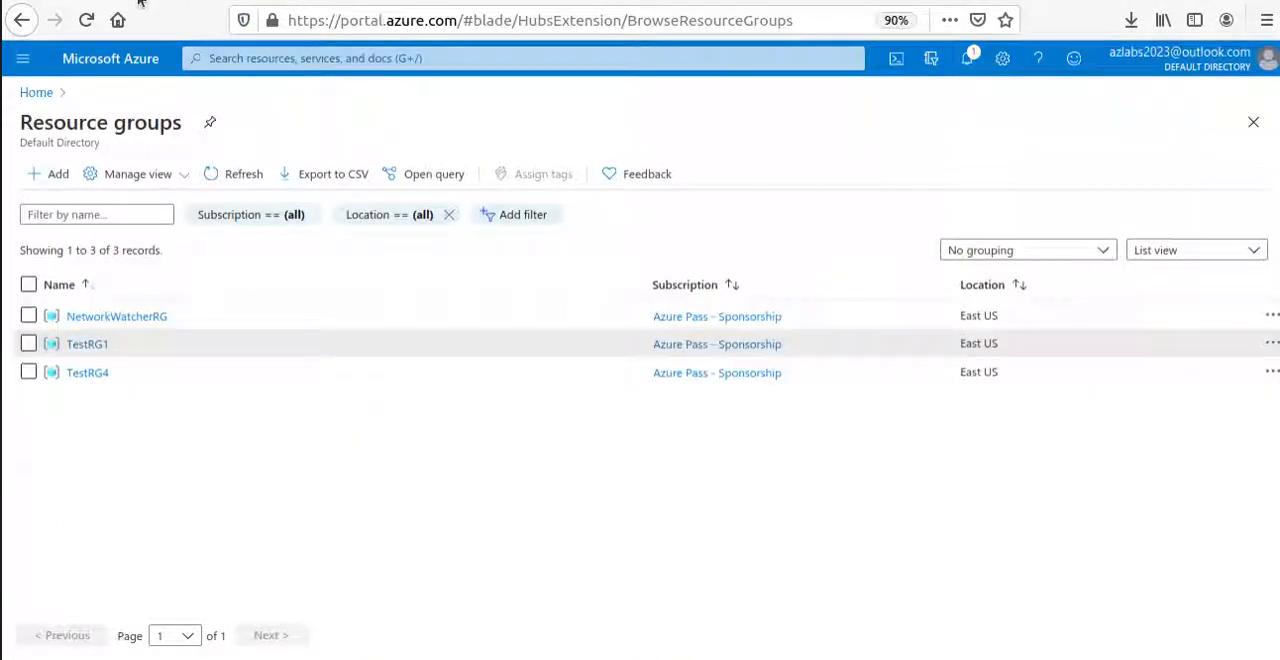
{"action": "key", "text": "alt+Tab"}
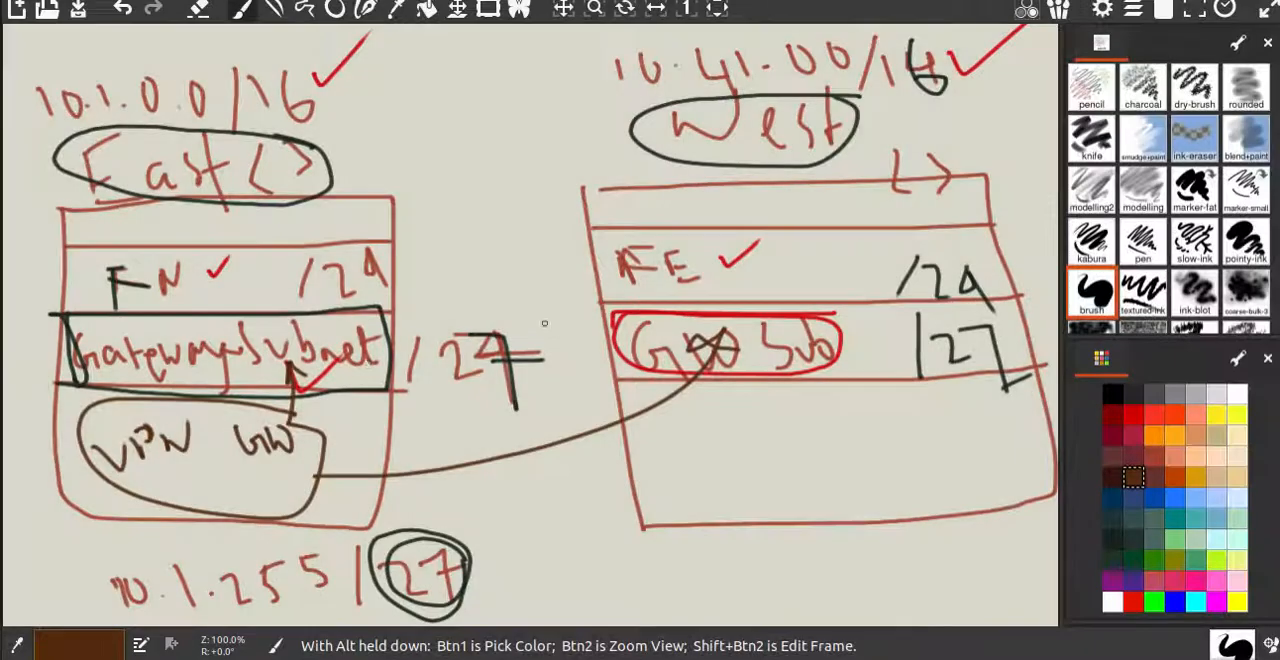
{"action": "mouse_move", "coordinate": [370, 77]}
{"action": "left_mouse_down"}
{"action": "mouse_move", "coordinate": [125, 55]}
{"action": "mouse_move", "coordinate": [15, 95]}
{"action": "mouse_move", "coordinate": [363, 120]}
{"action": "mouse_move", "coordinate": [330, 68]}
{"action": "left_mouse_up"}
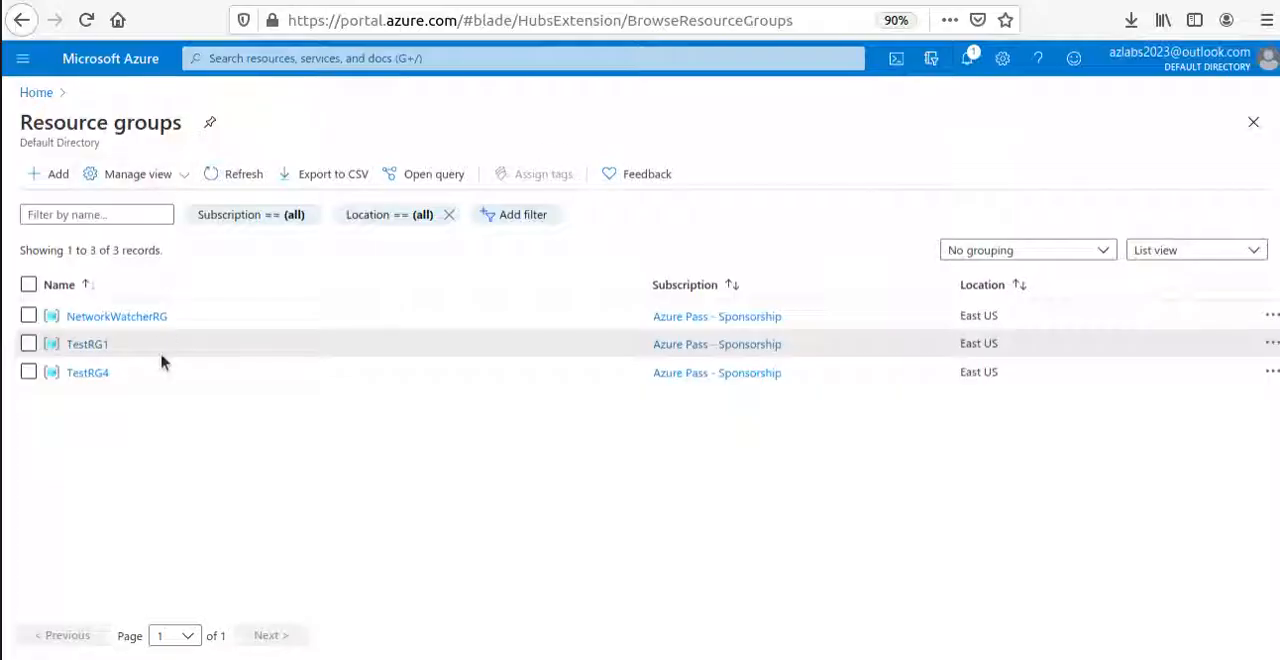
In the Azure portal, open TestRG1's deployments and check the status of the VNet1GW virtual network gateway deployment.
{"action": "left_click", "coordinate": [95, 345]}
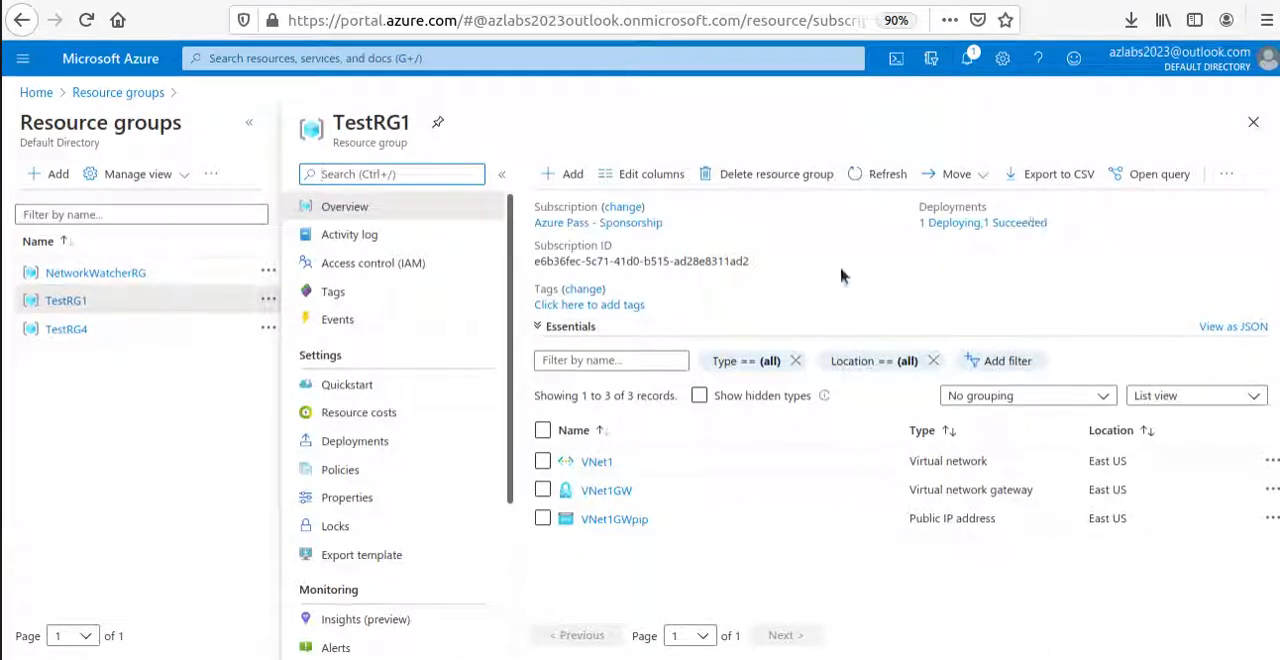
{"action": "left_click", "coordinate": [993, 226]}
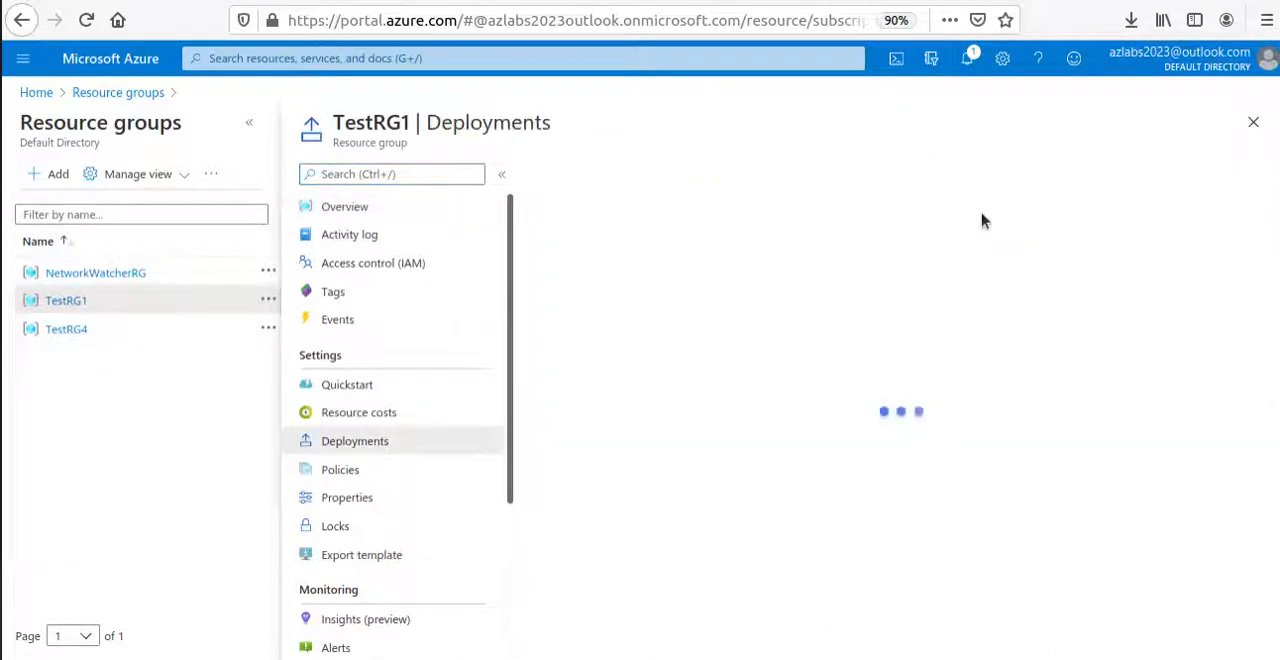
{"action": "left_click", "coordinate": [679, 288]}
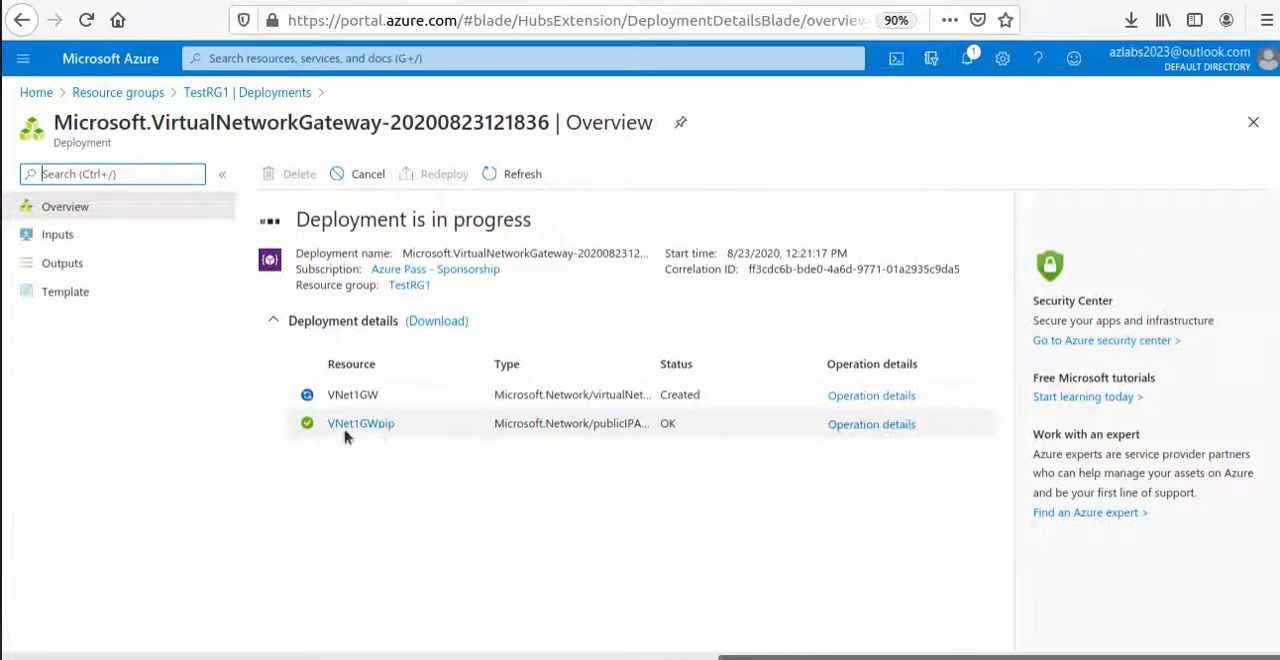
{"action": "triple_click", "coordinate": [584, 232]}
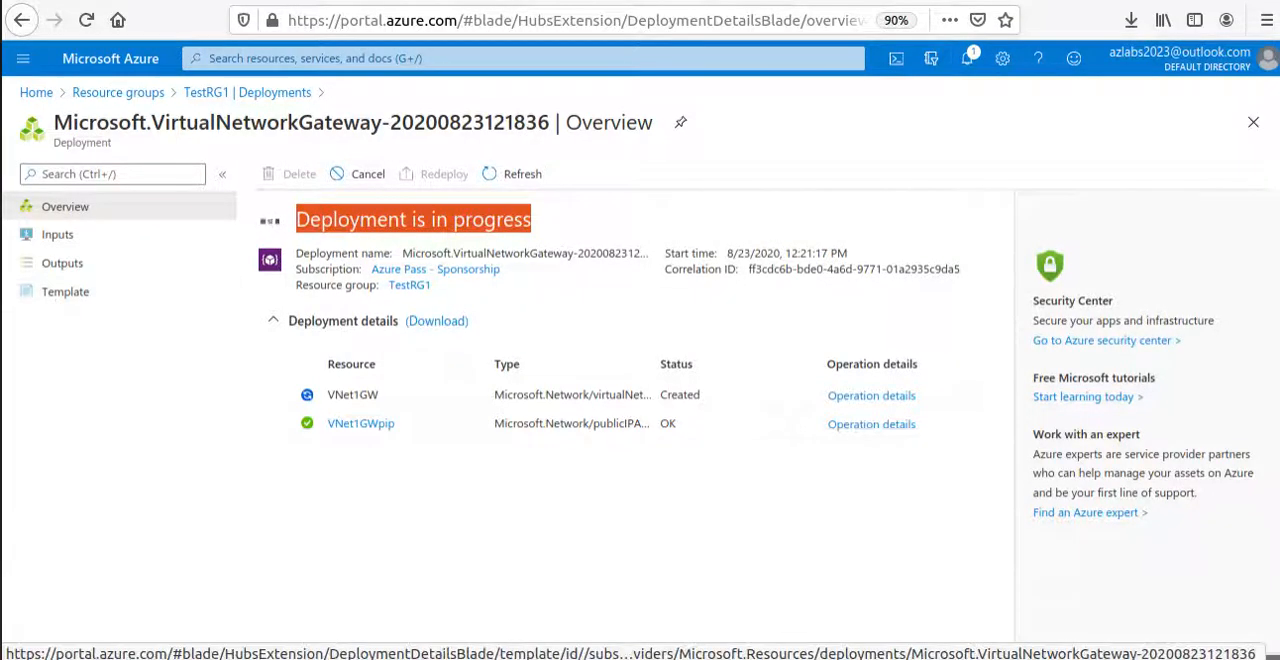
Open the VNet1GW gateway from its finished deployment and review its overview and its list of connections.
{"action": "left_click", "coordinate": [2, 290]}
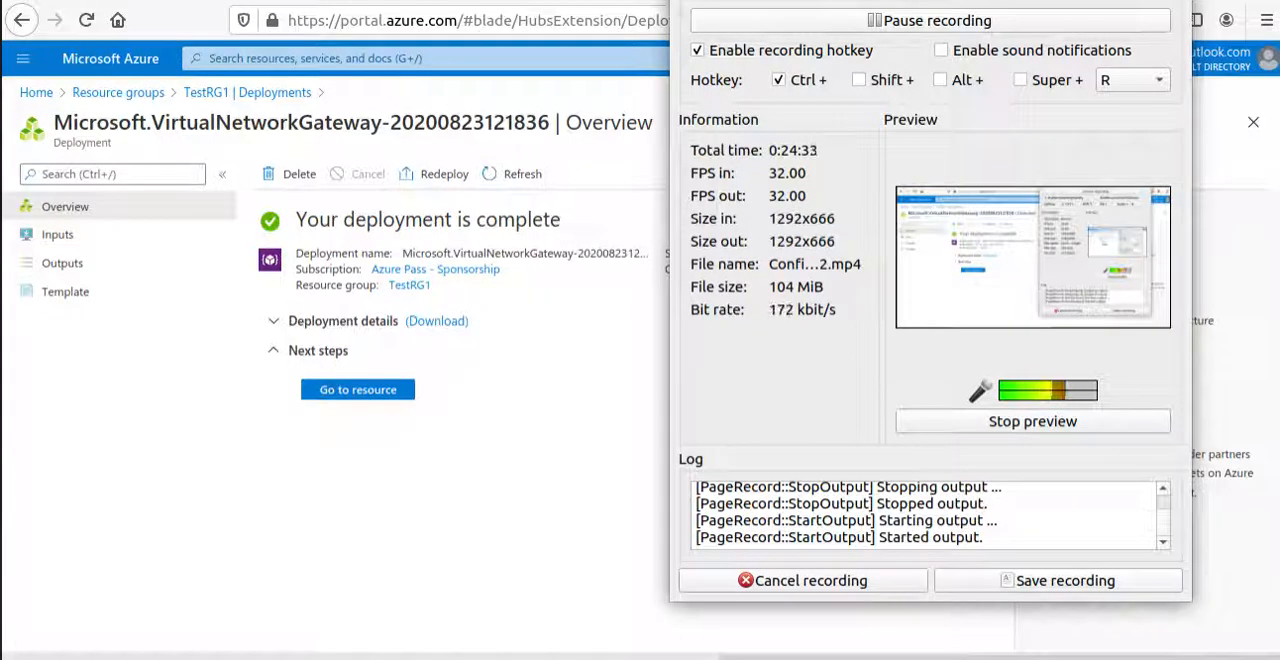
{"action": "left_click", "coordinate": [1115, 1]}
{"action": "left_click", "coordinate": [357, 392]}
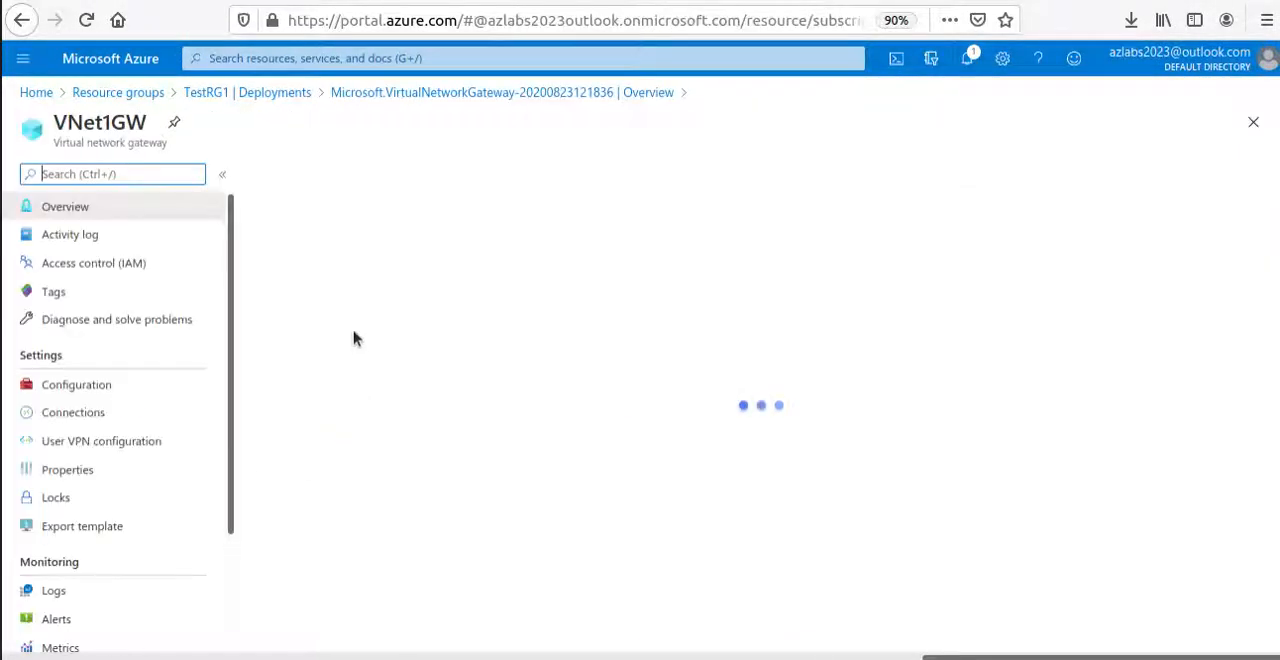
{"action": "double_click", "coordinate": [72, 124]}
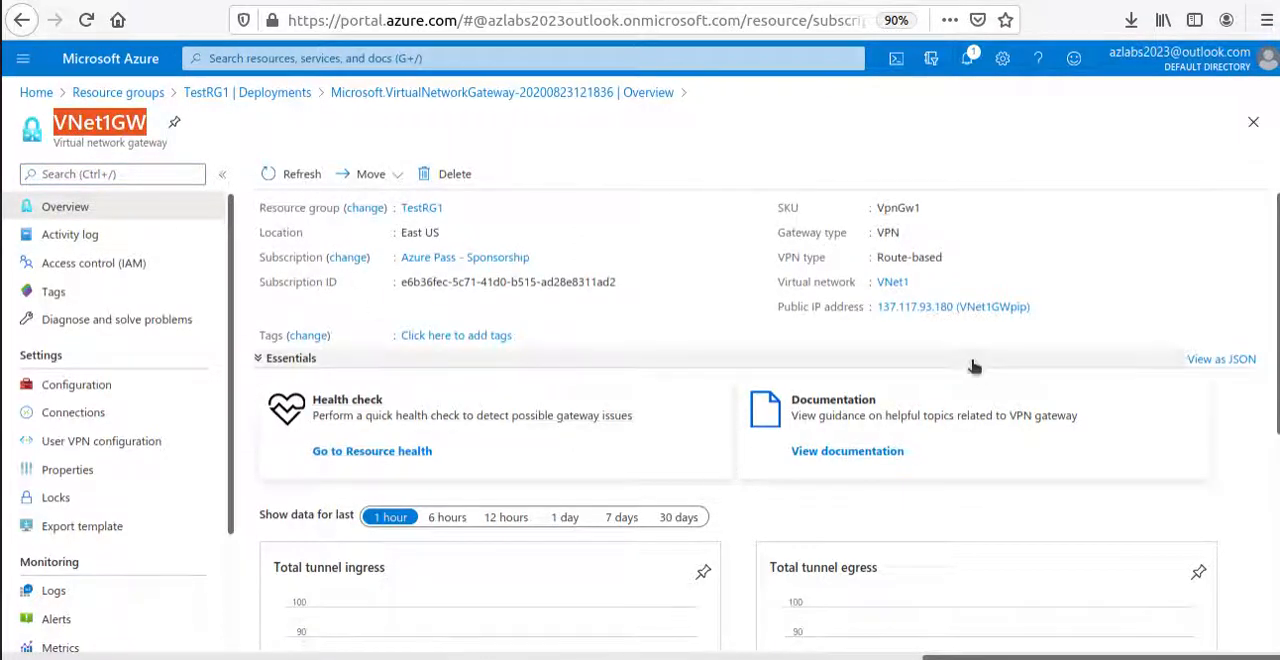
{"action": "scroll", "coordinate": [970, 366], "scroll_direction": "down", "scroll_amount": 5}
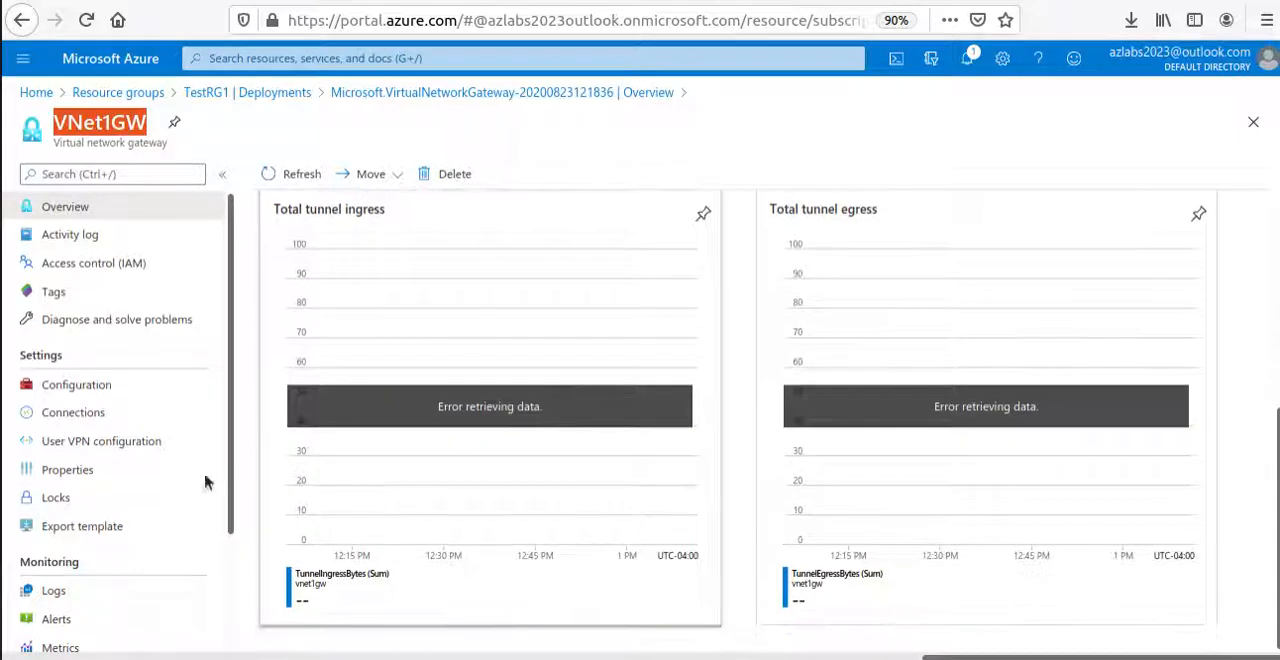
{"action": "left_click", "coordinate": [113, 425]}
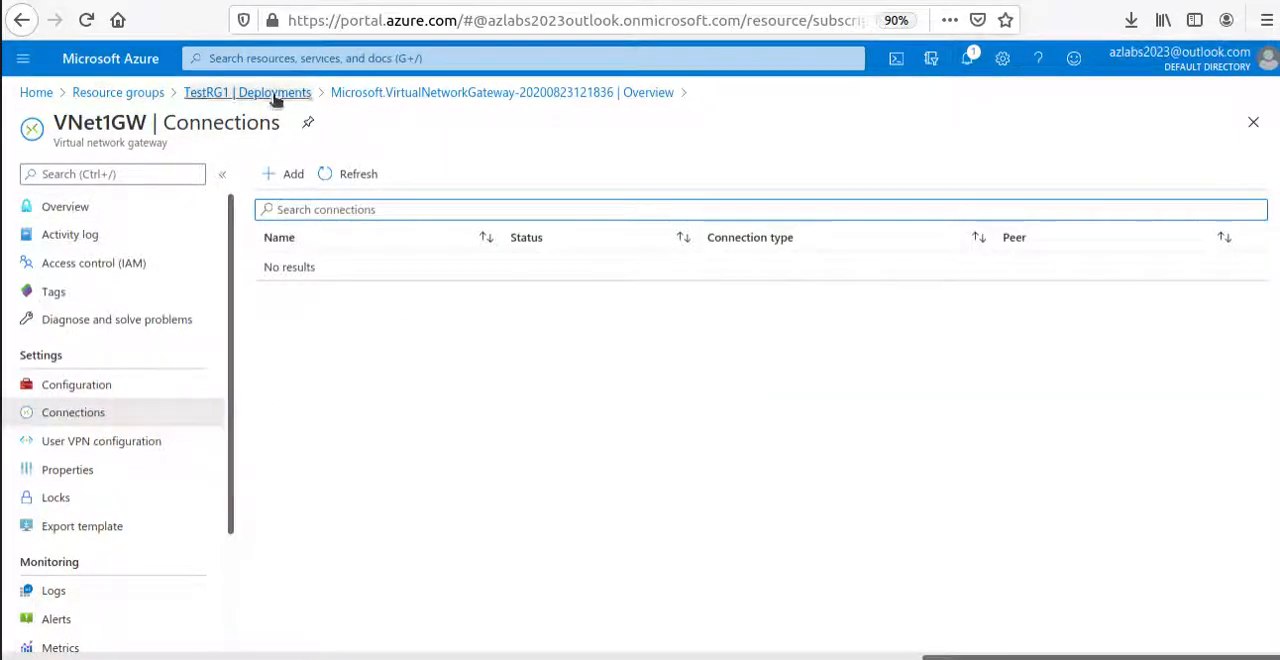
Open the TestRG4 resource group, check its deployment status and open the overview of the VNet4GW gateway.
{"action": "left_click", "coordinate": [116, 95]}
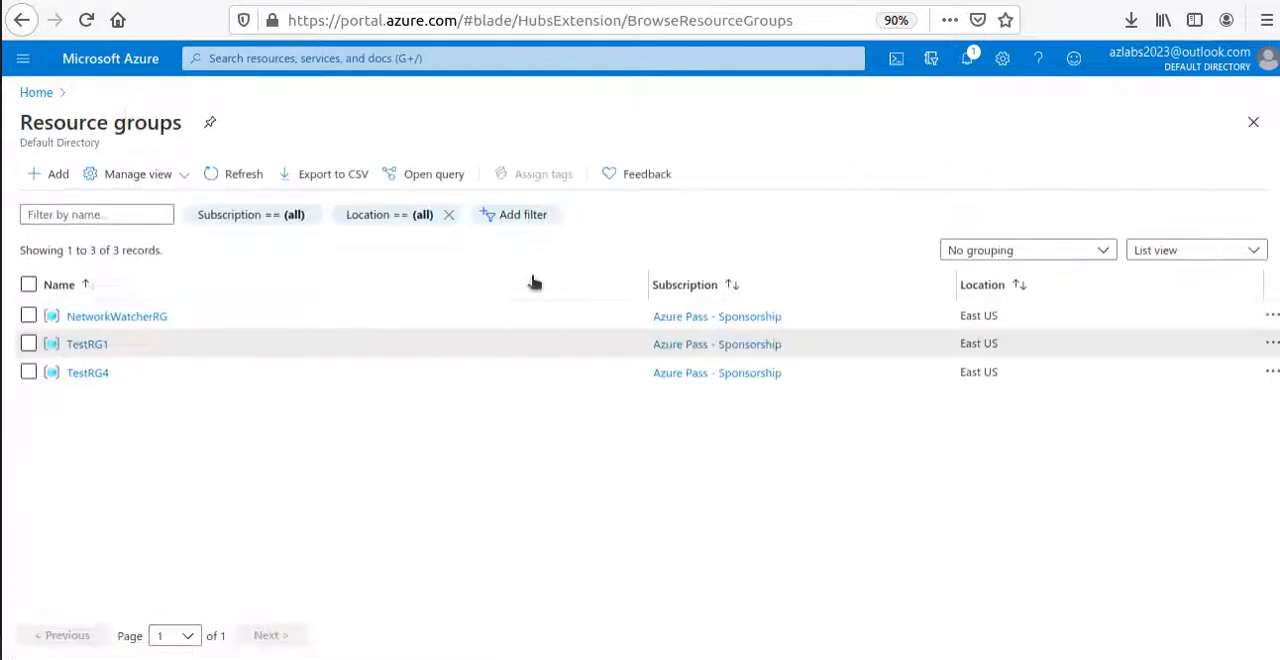
{"action": "left_click", "coordinate": [88, 373]}
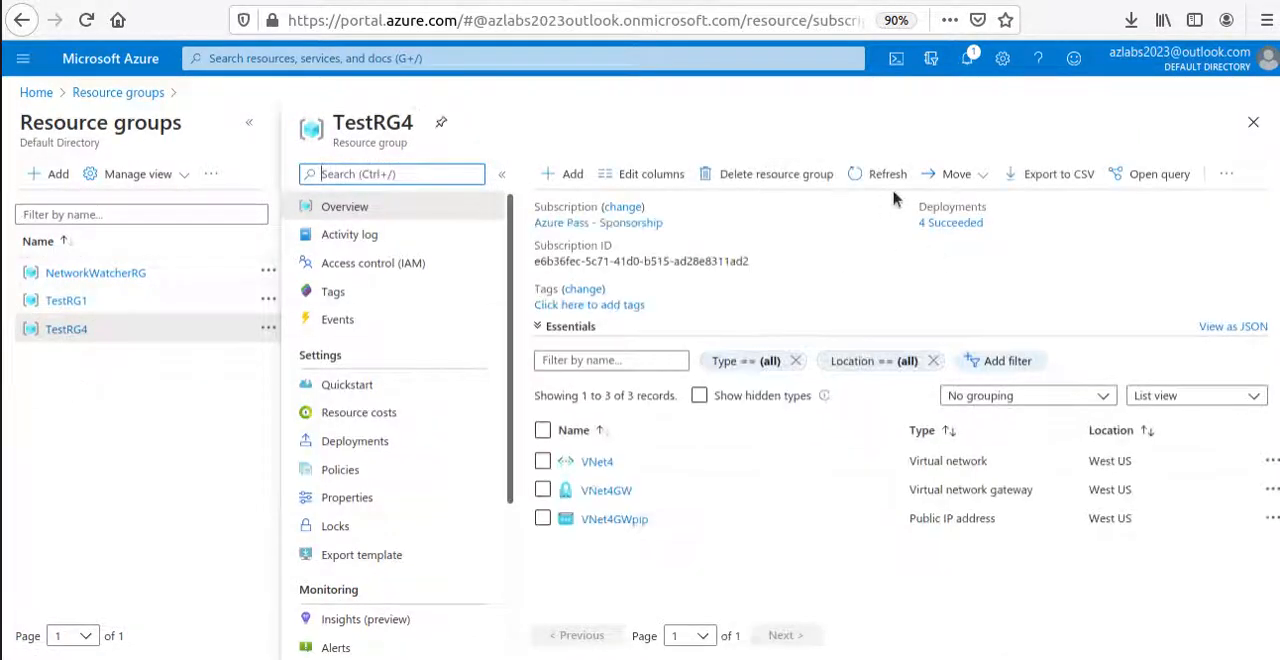
{"action": "left_click_drag", "start_coordinate": [920, 206], "coordinate": [1018, 213]}
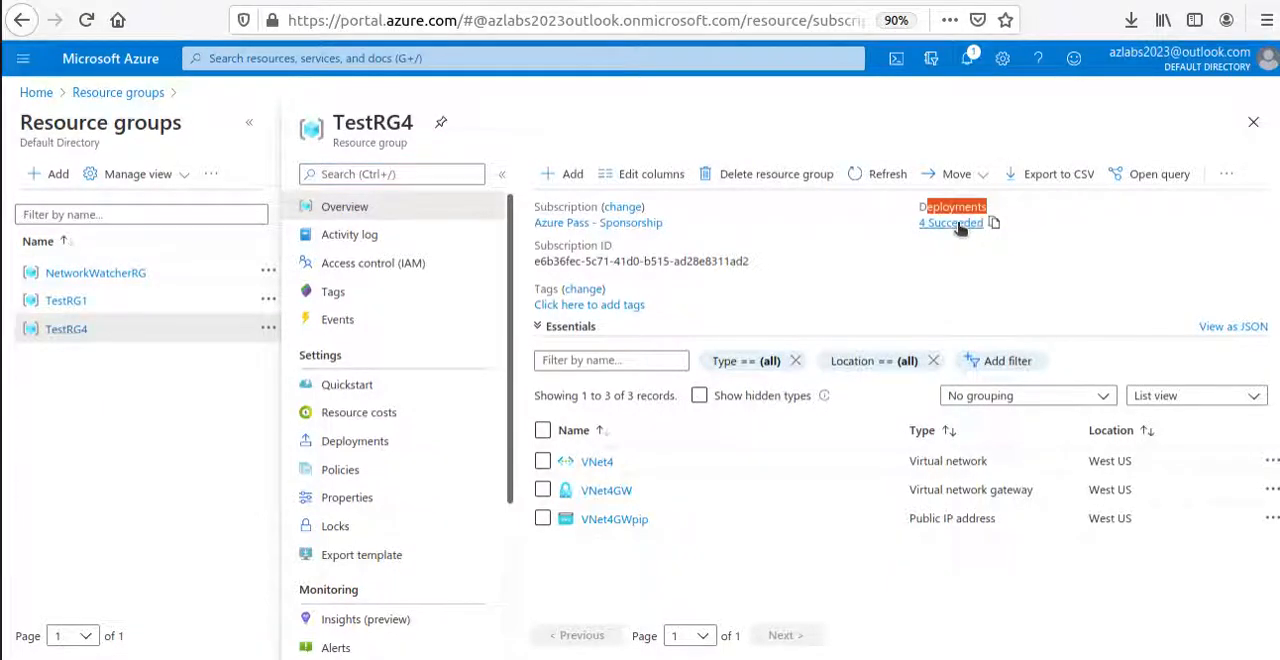
{"action": "left_click", "coordinate": [606, 492]}
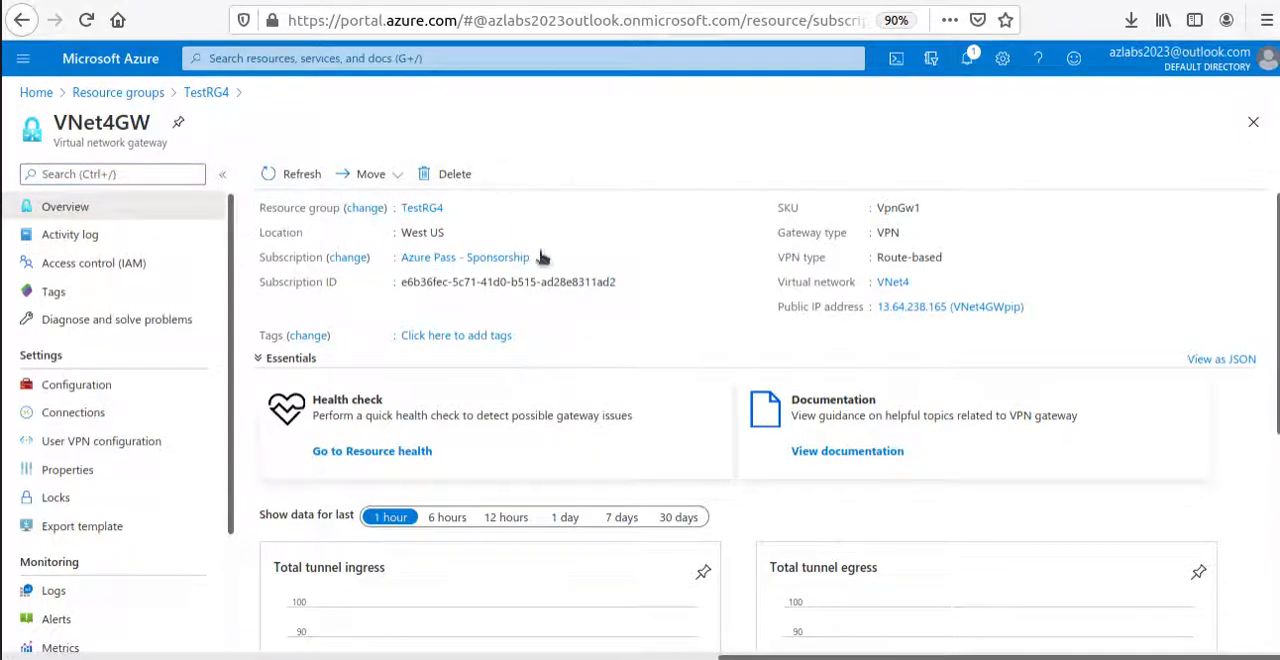
Review the VNet4GW gateway's overview and its list of connections.
{"action": "scroll", "coordinate": [512, 530], "scroll_direction": "down", "scroll_amount": 1}
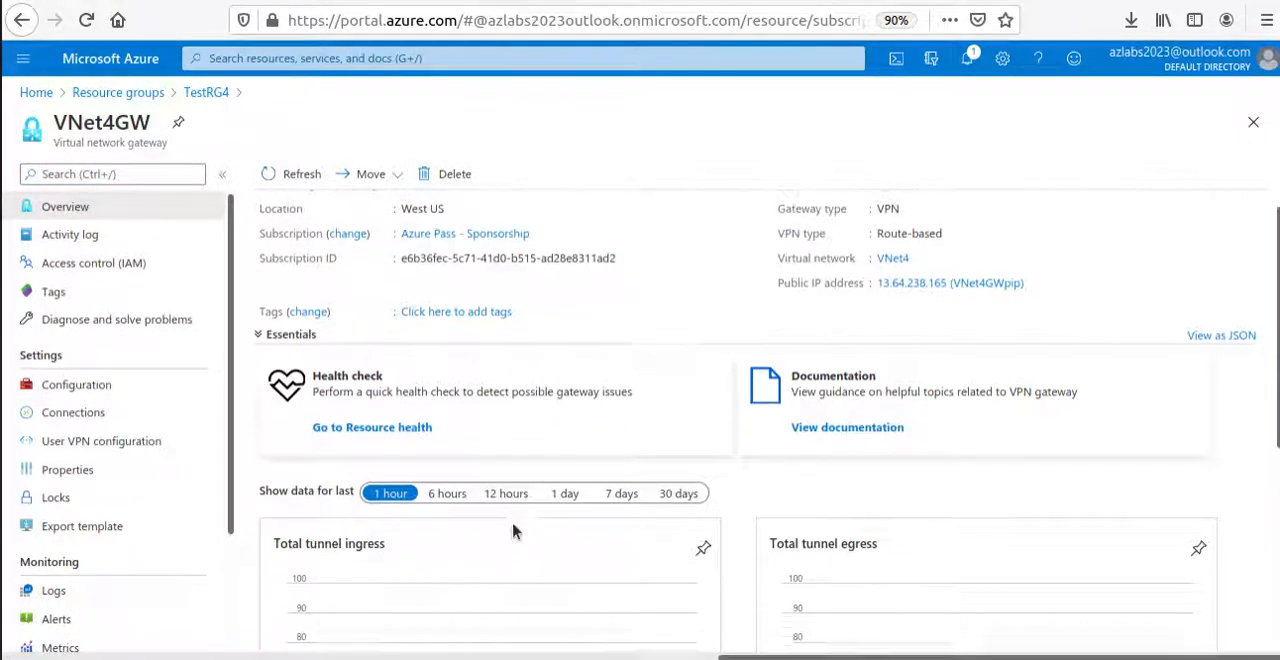
{"action": "scroll", "coordinate": [515, 535], "scroll_direction": "down", "scroll_amount": 5}
{"action": "left_click", "coordinate": [95, 412]}
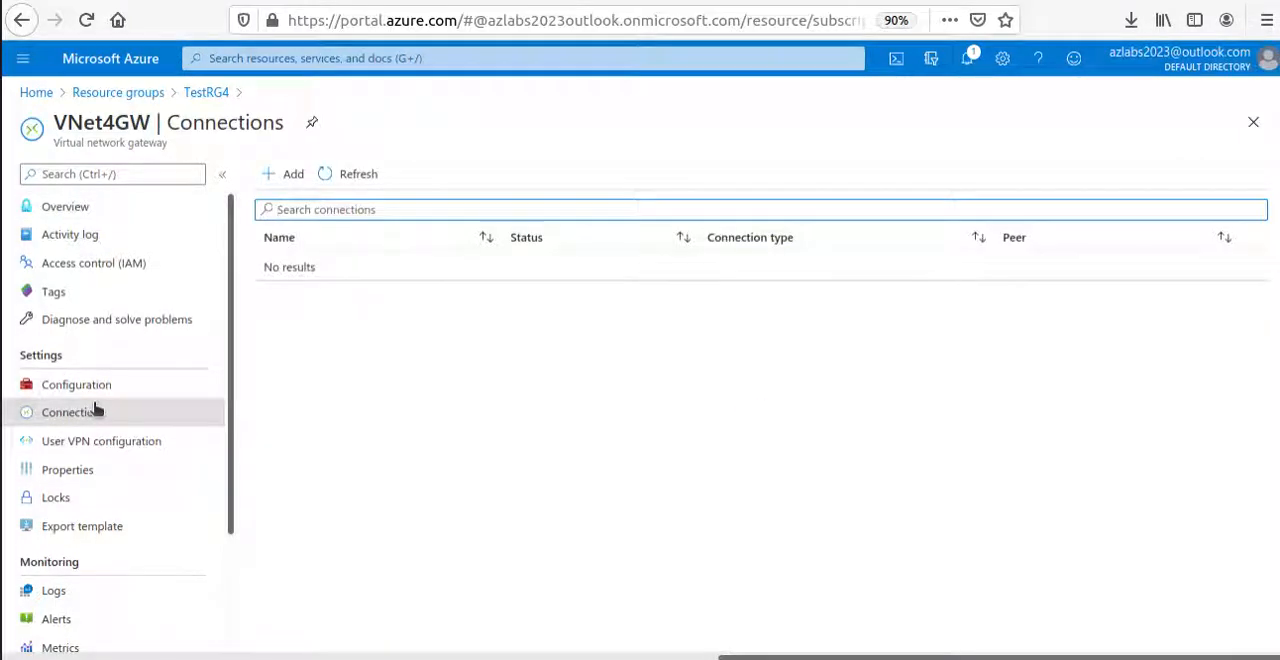
Switch to the Microsoft Docs VNet-to-VNet article and search it for "connection", stepping through the matches.
{"action": "left_click", "coordinate": [147, 94]}
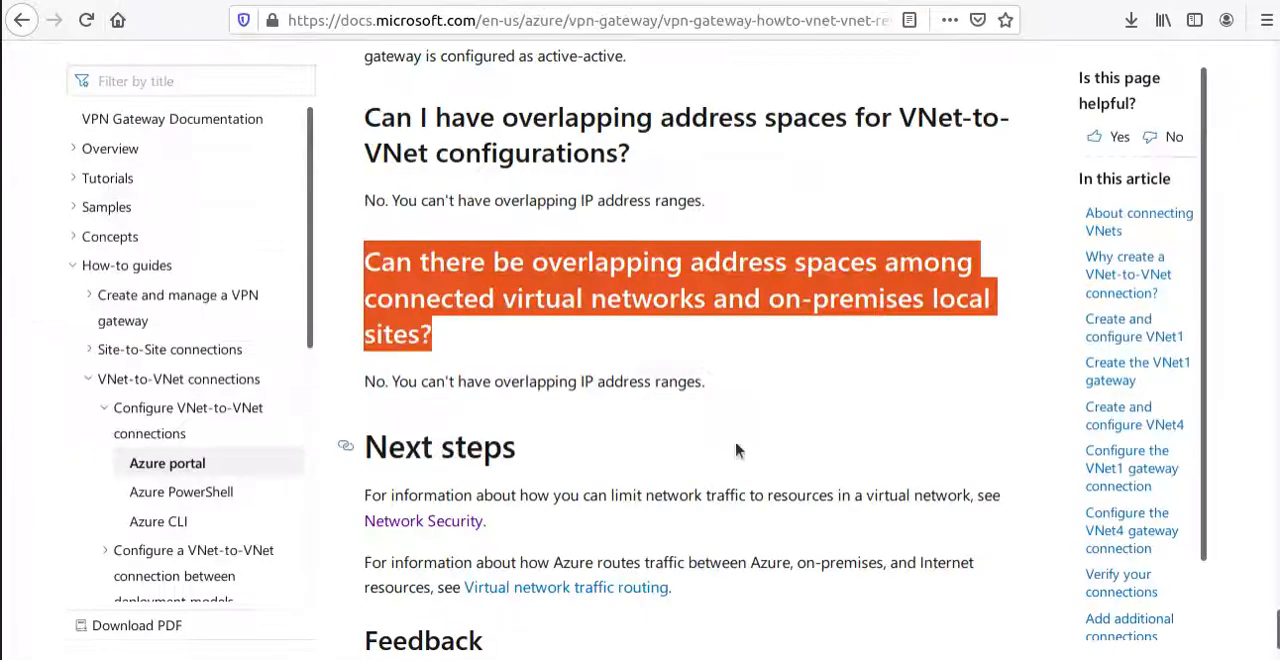
{"action": "scroll", "coordinate": [736, 451], "scroll_direction": "up", "scroll_amount": 15}
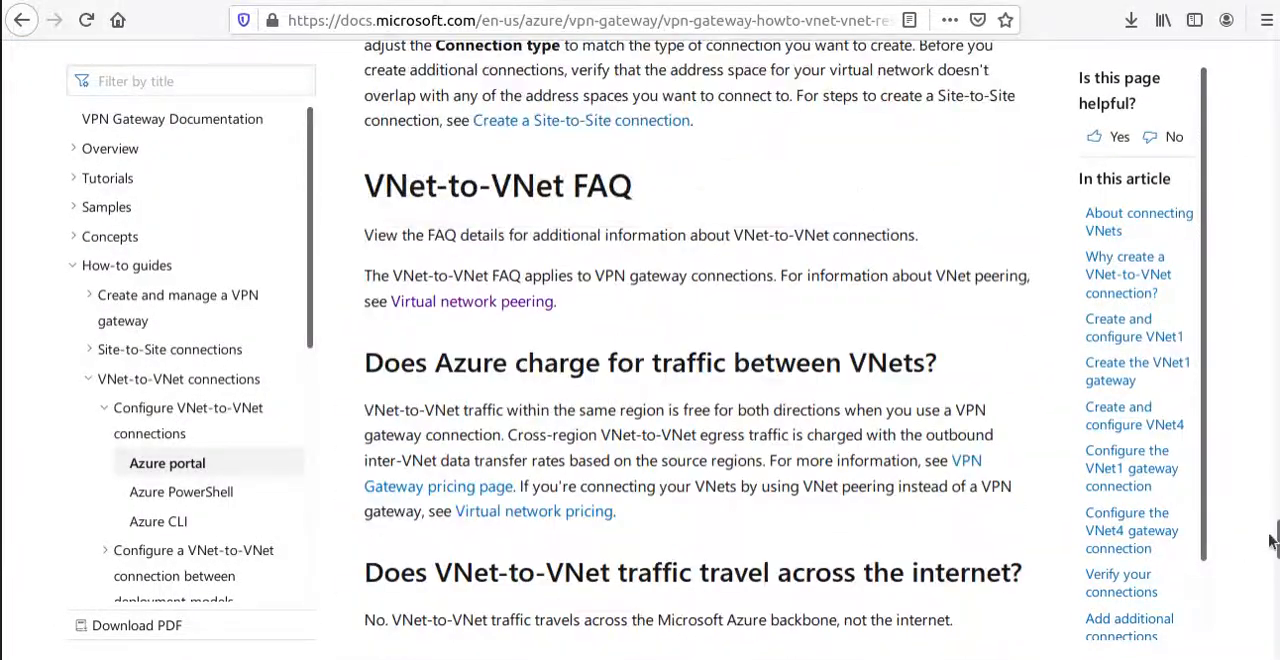
{"action": "left_click_drag", "start_coordinate": [1275, 540], "coordinate": [1275, 384]}
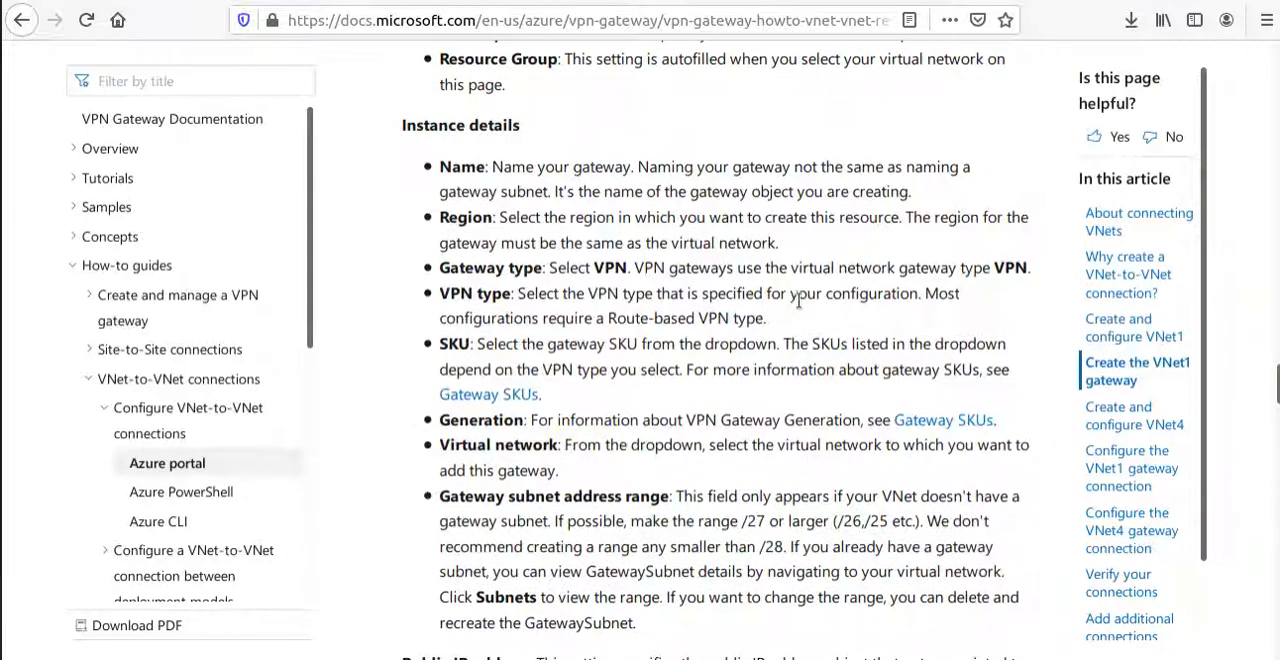
{"action": "key", "text": "ctrl+f"}
{"action": "type", "text": "connection"}
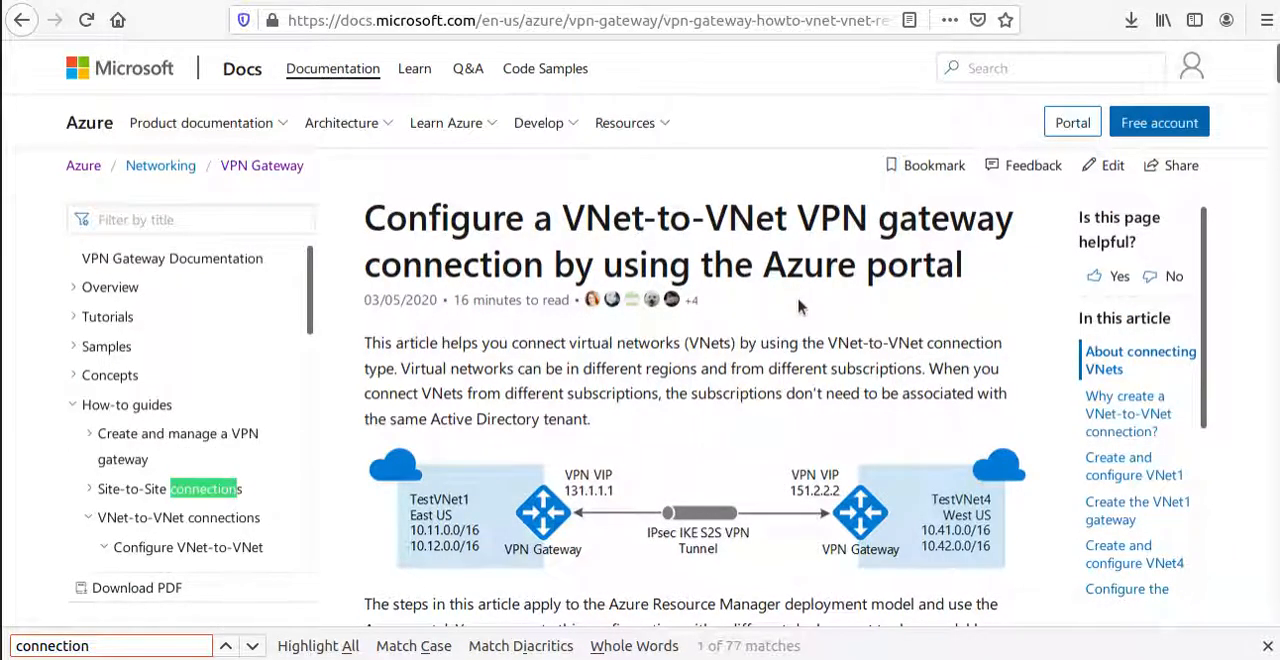
{"action": "key", "text": "Return"}
{"action": "key", "text": "Return"}
{"action": "key", "text": "Return"}
{"action": "key", "text": "Return"}
{"action": "key", "text": "Return"}
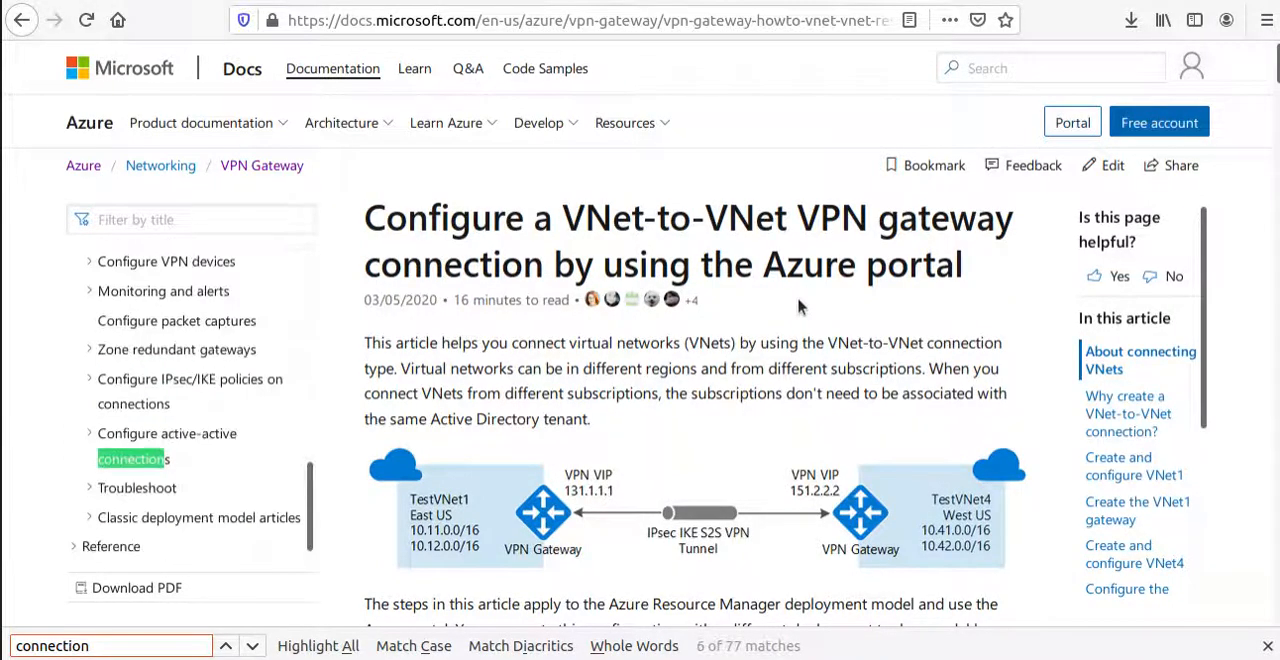
{"action": "key", "text": "Return"}
{"action": "key", "text": "Return"}
{"action": "key", "text": "Return"}
{"action": "key", "text": "Return"}
{"action": "key", "text": "Return"}
{"action": "key", "text": "Return"}
{"action": "key", "text": "Return"}
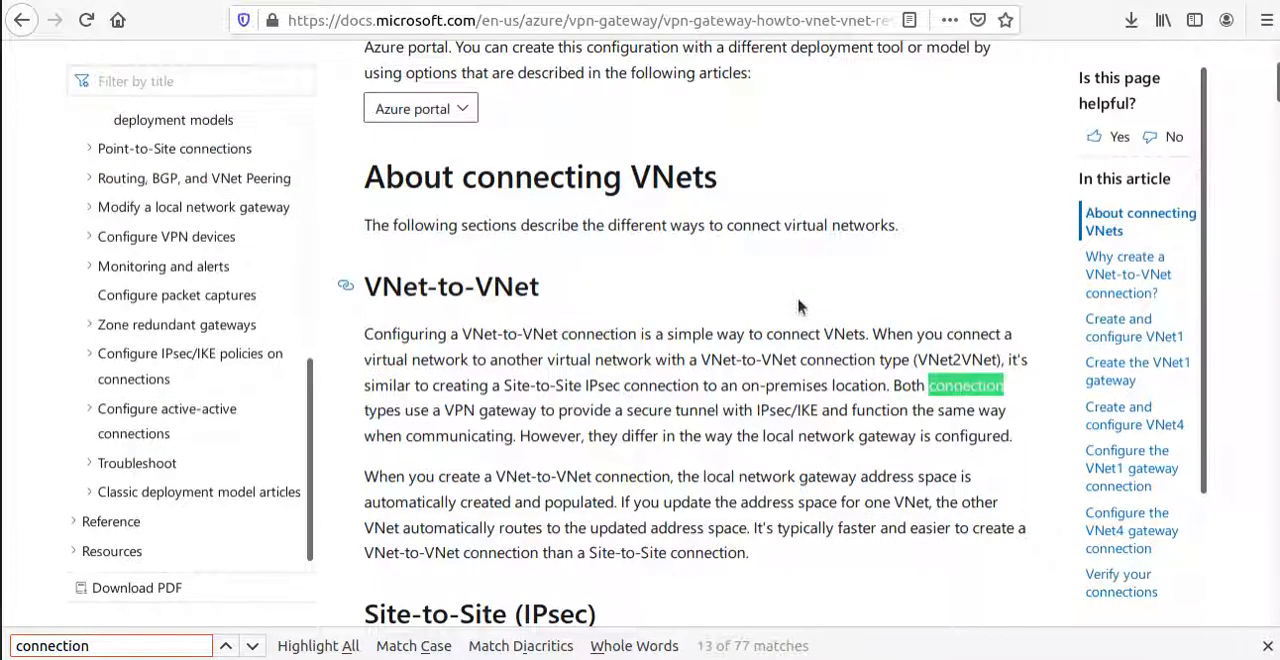
{"action": "key", "text": "Return"}
{"action": "key", "text": "Return"}
{"action": "key", "text": "Return"}
{"action": "key", "text": "Return"}
{"action": "key", "text": "Return"}
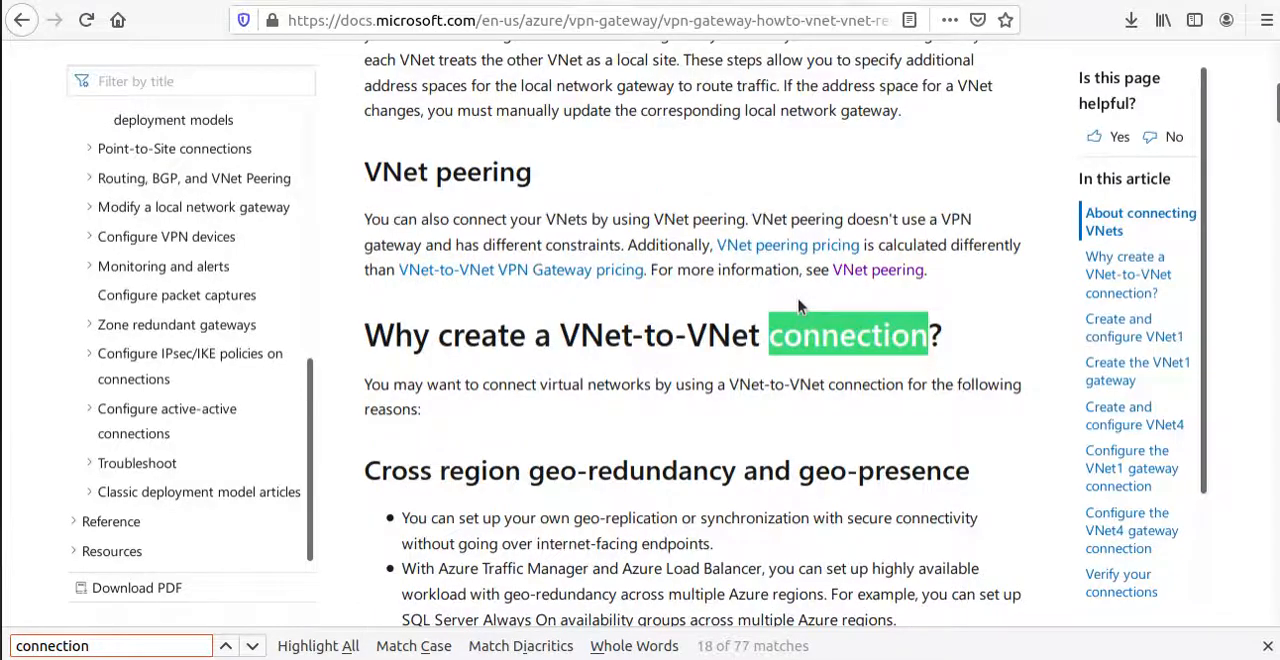
Read through the article's sections on configuring the VNet1 and VNet4 gateway connections and verifying the connections.
{"action": "scroll", "coordinate": [750, 298], "scroll_direction": "up", "scroll_amount": 2}
{"action": "scroll", "coordinate": [730, 305], "scroll_direction": "down", "scroll_amount": 15}
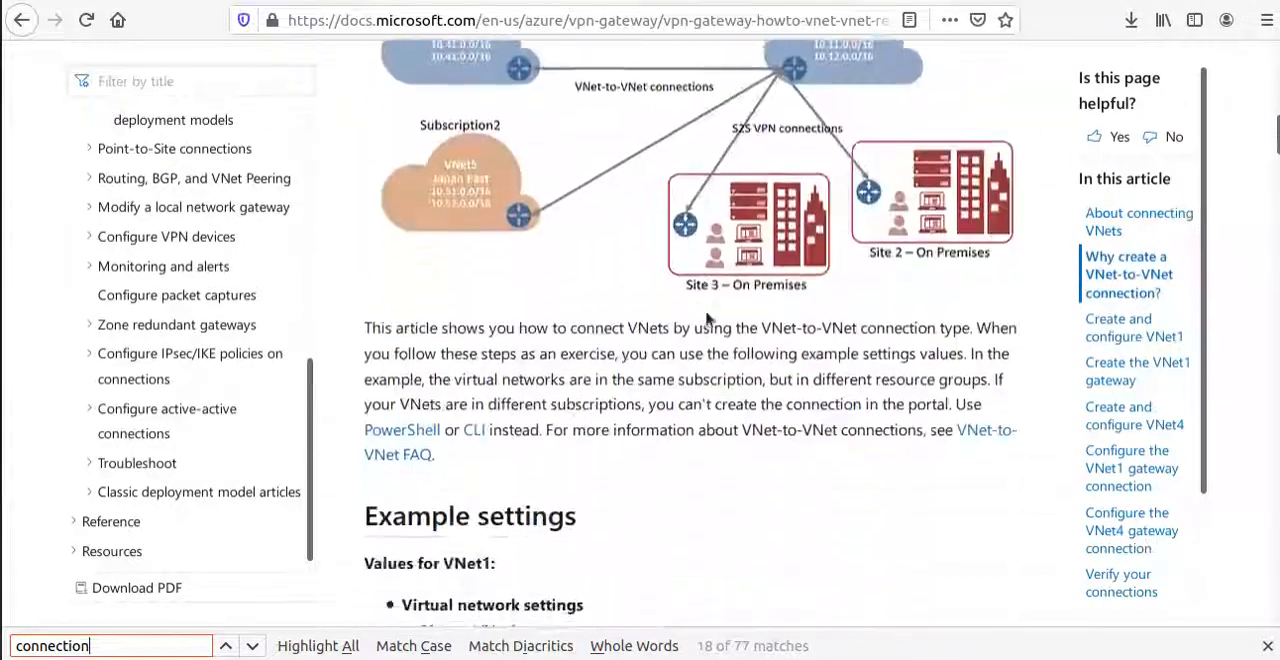
{"action": "scroll", "coordinate": [706, 310], "scroll_direction": "down", "scroll_amount": 20}
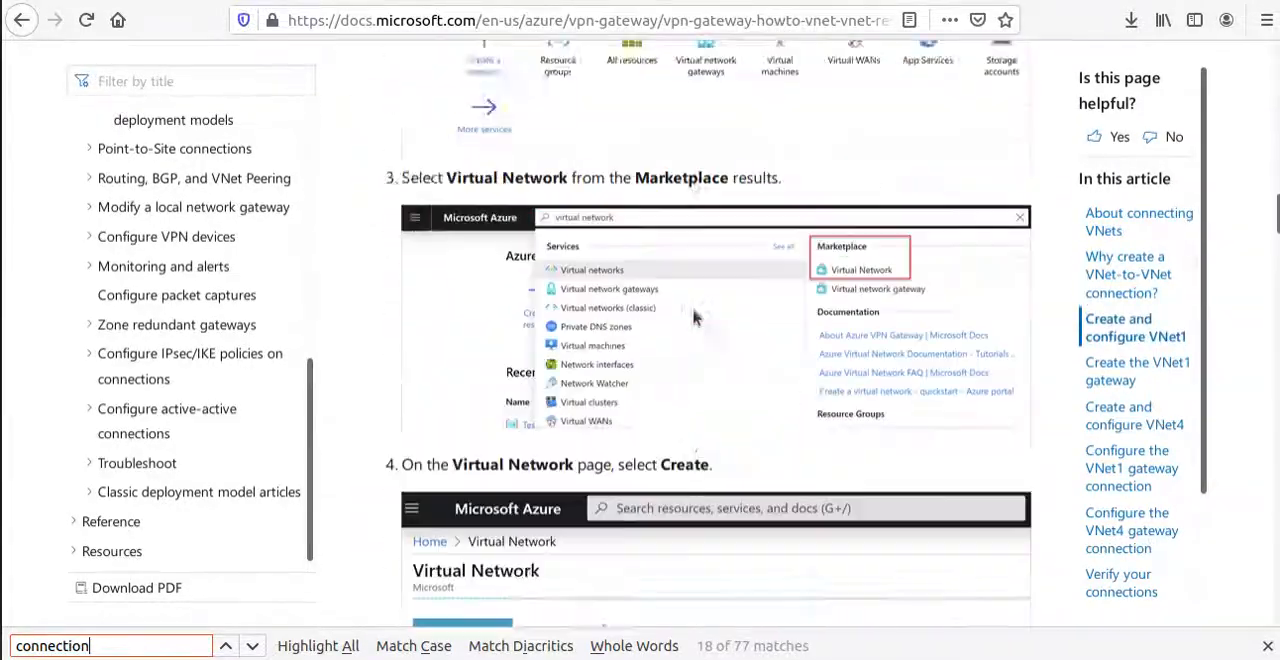
{"action": "scroll", "coordinate": [704, 311], "scroll_direction": "down", "scroll_amount": 20}
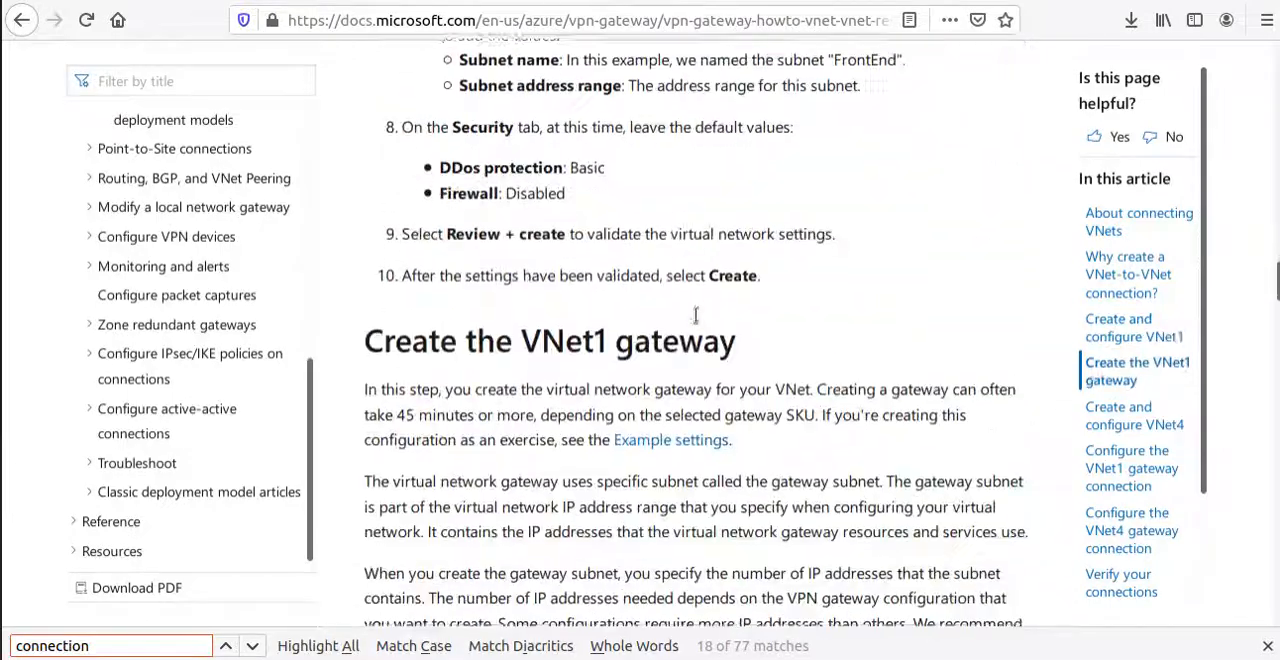
{"action": "scroll", "coordinate": [694, 311], "scroll_direction": "down", "scroll_amount": 20}
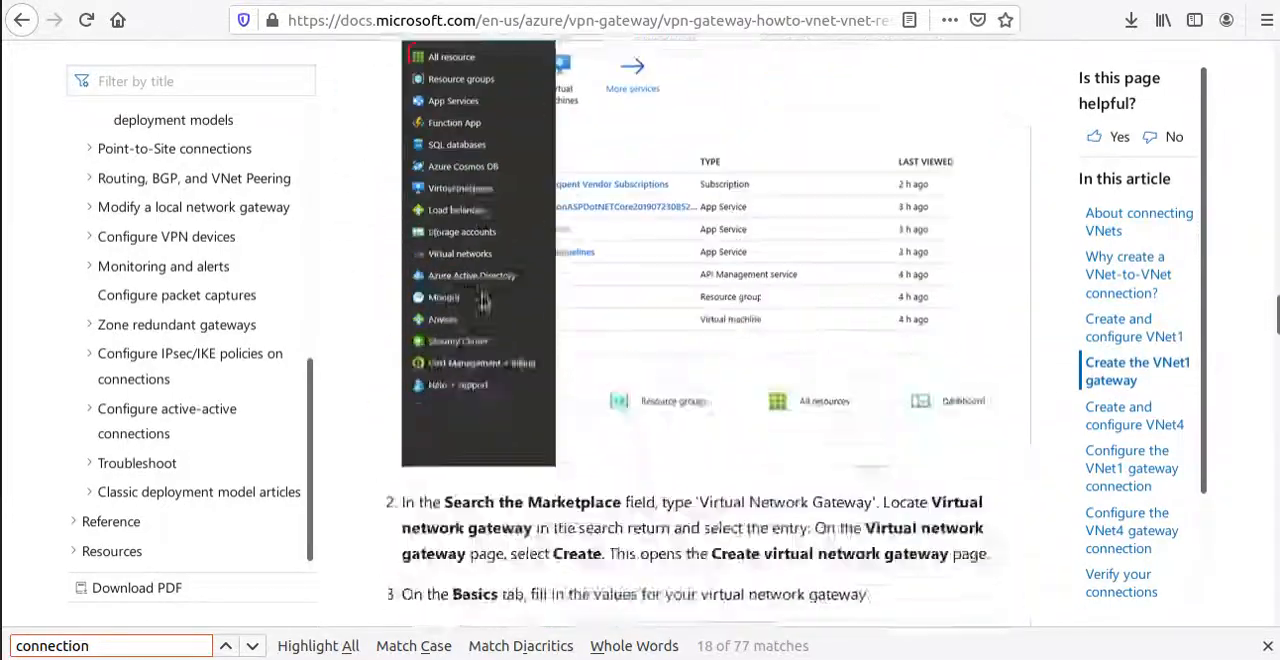
{"action": "scroll", "coordinate": [485, 310], "scroll_direction": "down", "scroll_amount": 20}
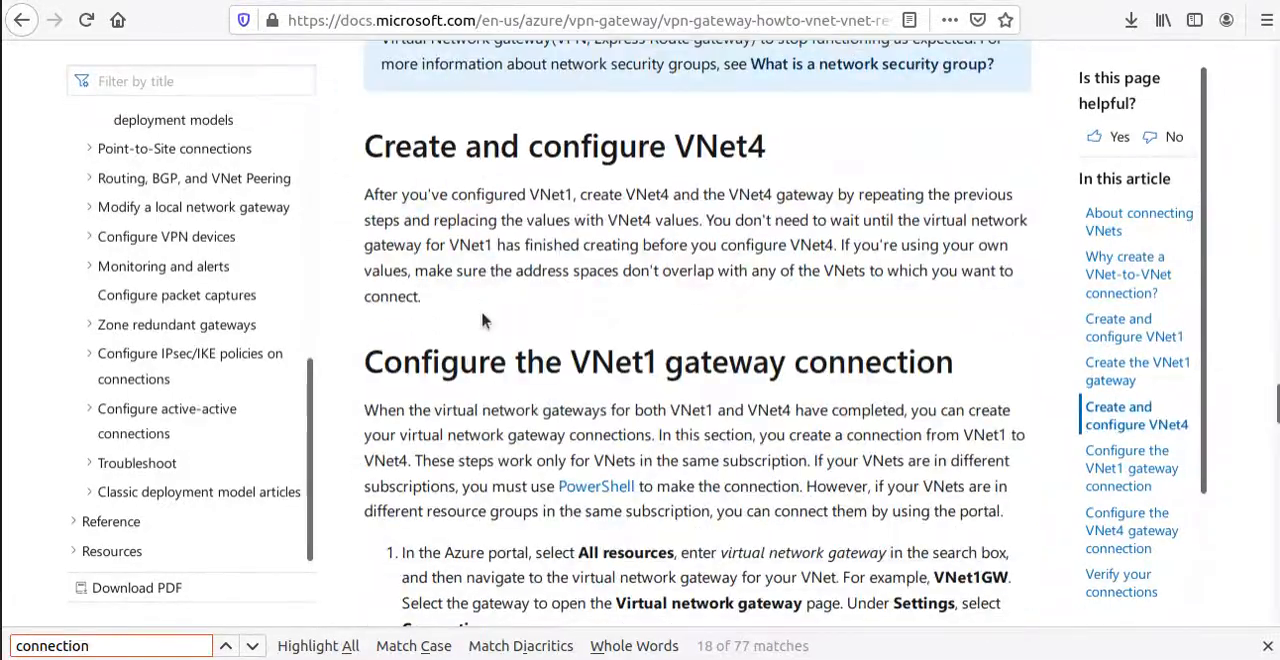
{"action": "scroll", "coordinate": [476, 320], "scroll_direction": "down", "scroll_amount": 20}
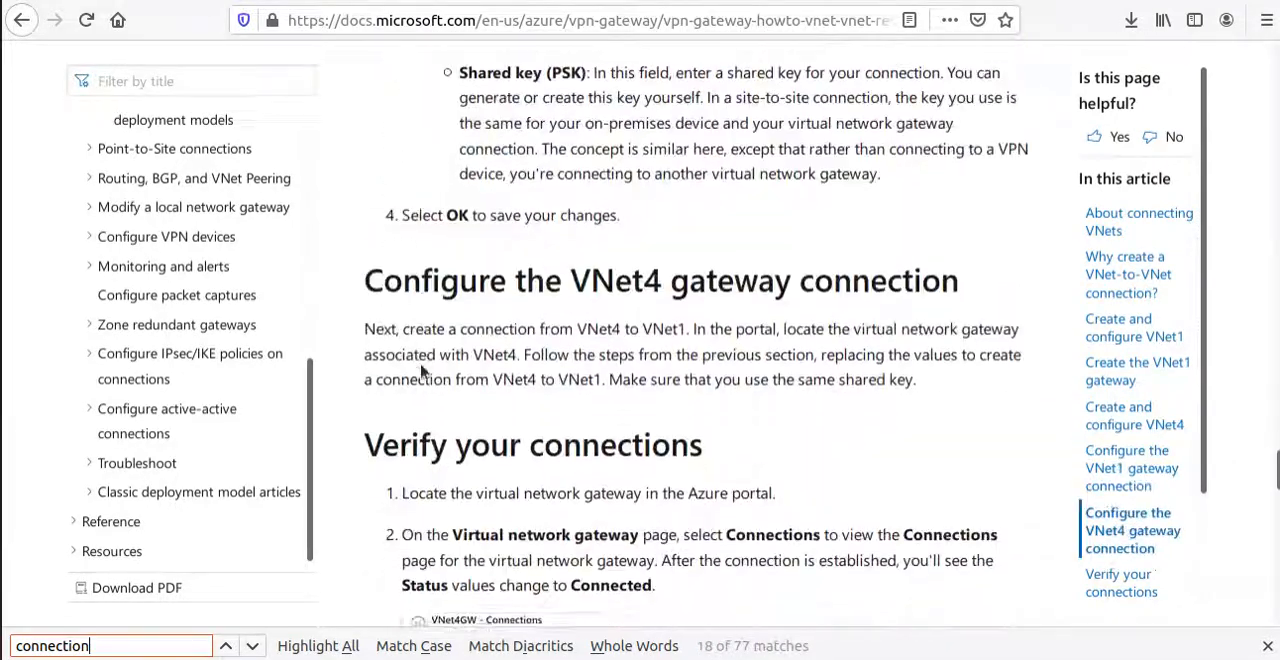
{"action": "scroll", "coordinate": [421, 369], "scroll_direction": "up", "scroll_amount": 1}
{"action": "triple_click", "coordinate": [585, 165]}
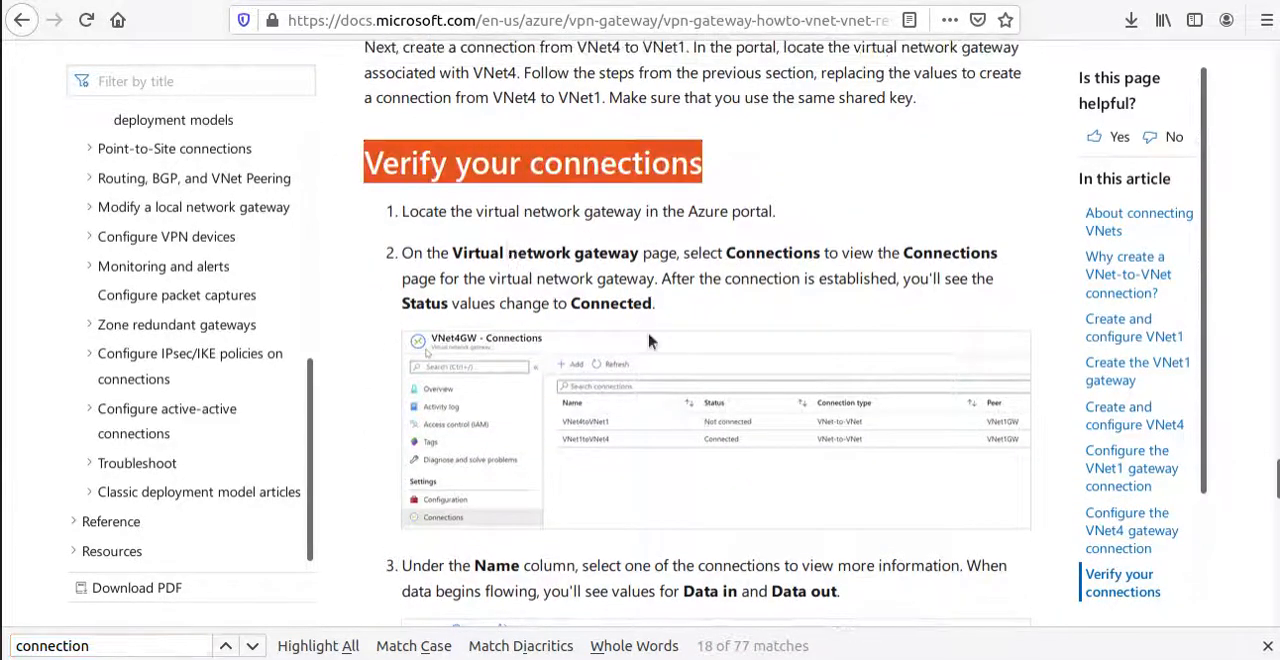
{"action": "scroll", "coordinate": [650, 338], "scroll_direction": "up", "scroll_amount": 2}
{"action": "scroll", "coordinate": [648, 335], "scroll_direction": "up", "scroll_amount": 5}
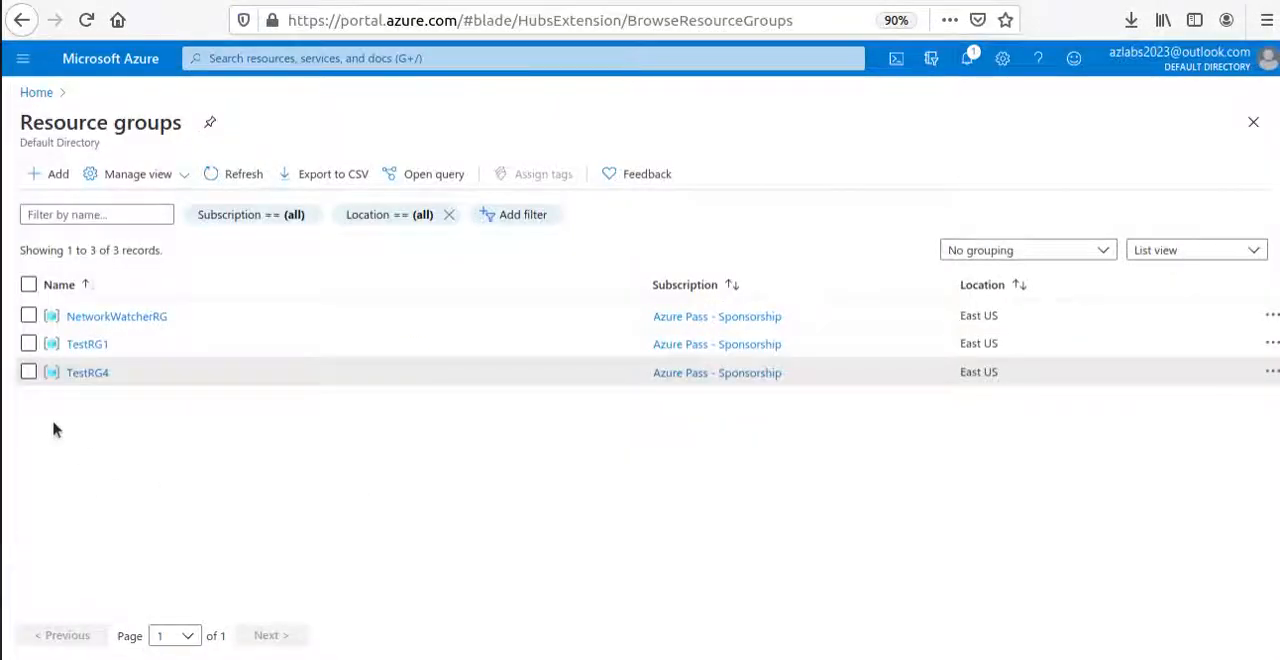
In the Azure portal, open the VNet1GW gateway from the TestRG1 resource group and show its connections.
{"action": "left_click", "coordinate": [88, 346]}
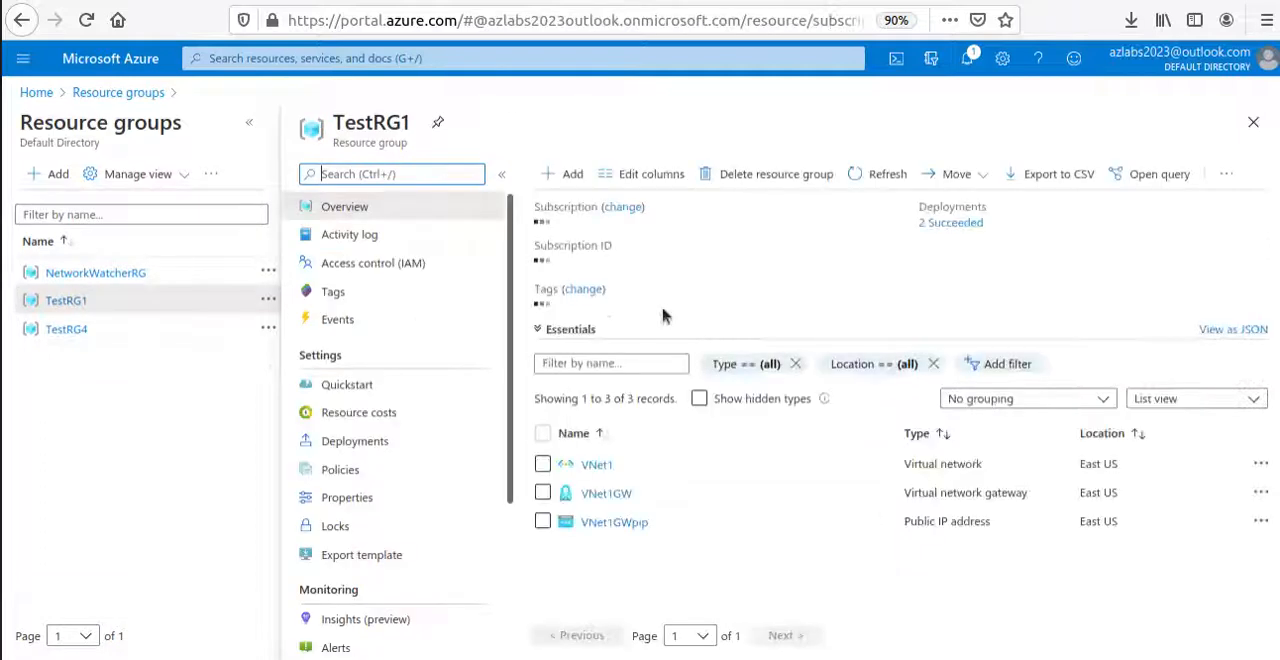
{"action": "left_click", "coordinate": [615, 490]}
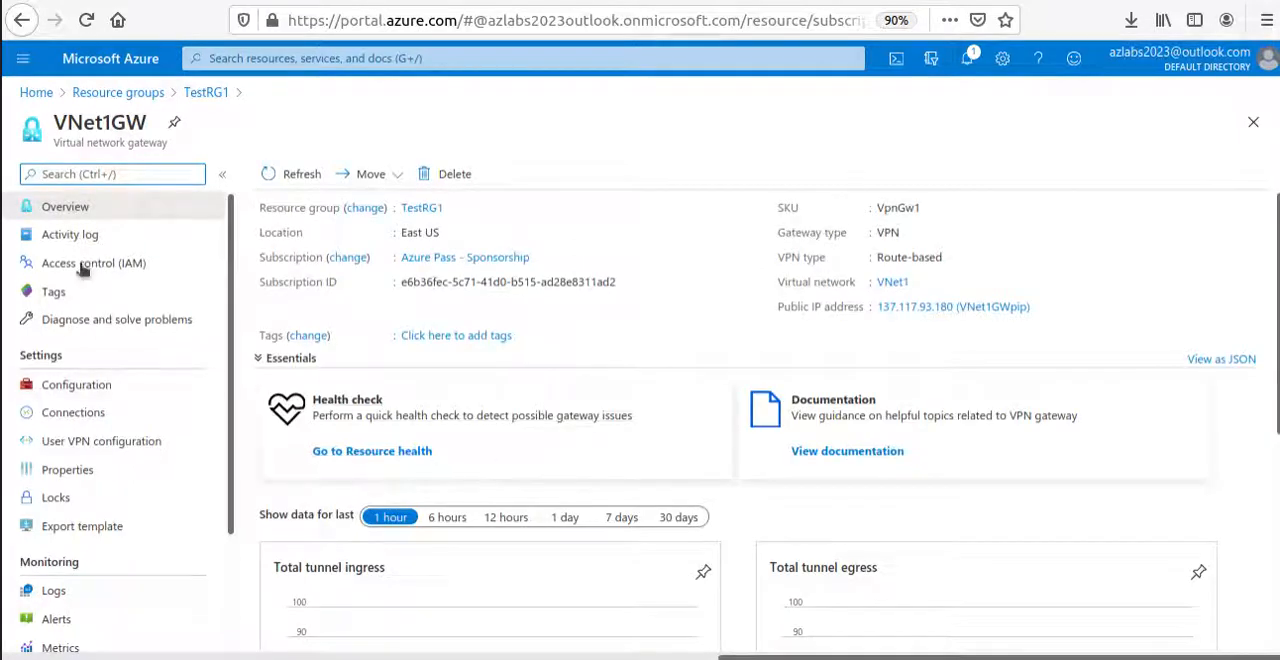
{"action": "left_click_drag", "start_coordinate": [33, 124], "coordinate": [157, 131]}
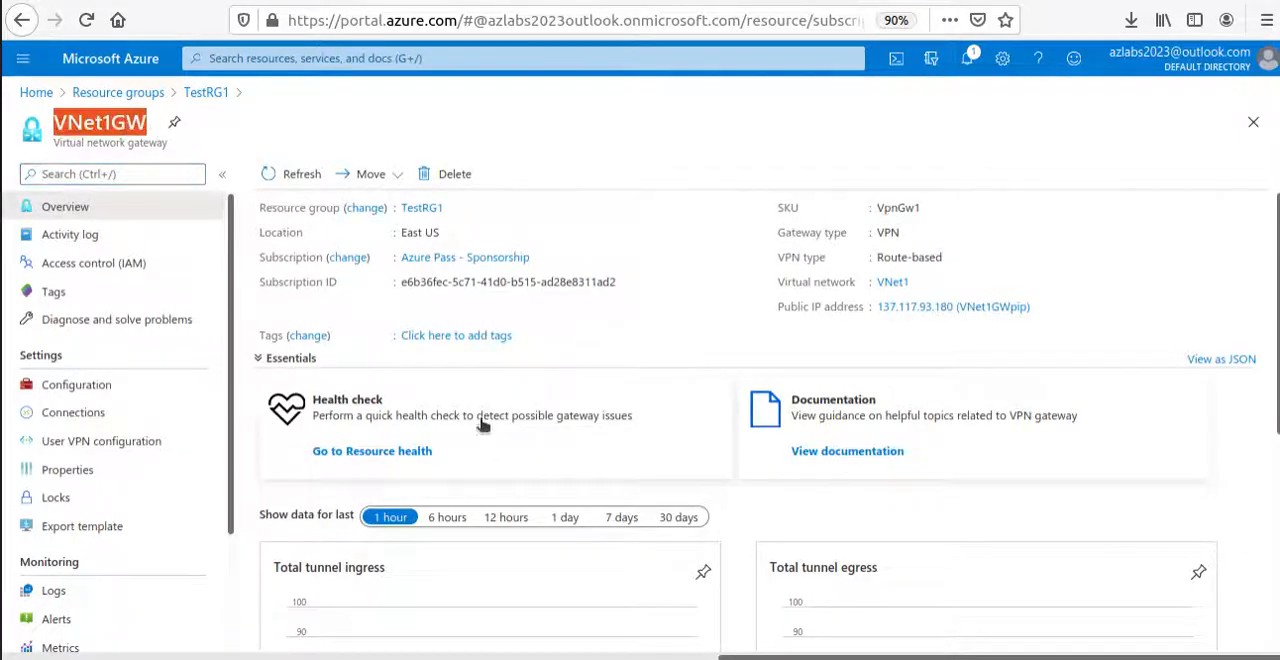
{"action": "scroll", "coordinate": [480, 425], "scroll_direction": "down", "scroll_amount": 3}
{"action": "left_click", "coordinate": [109, 394]}
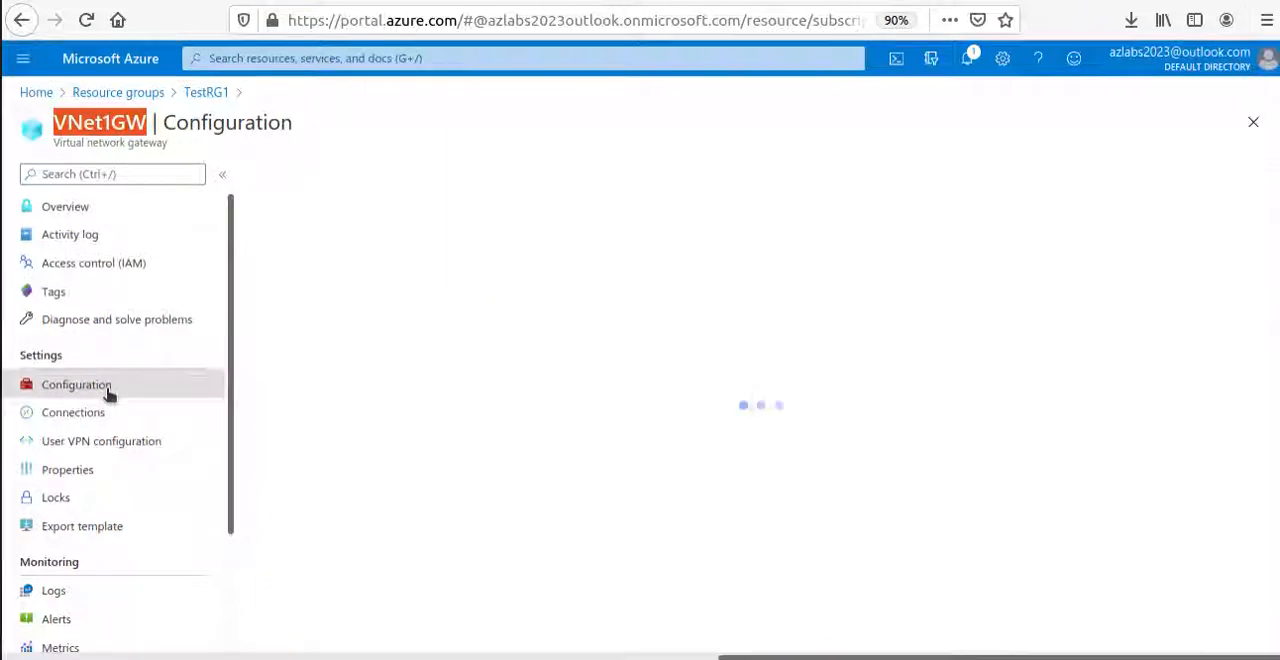
{"action": "left_click", "coordinate": [93, 418]}
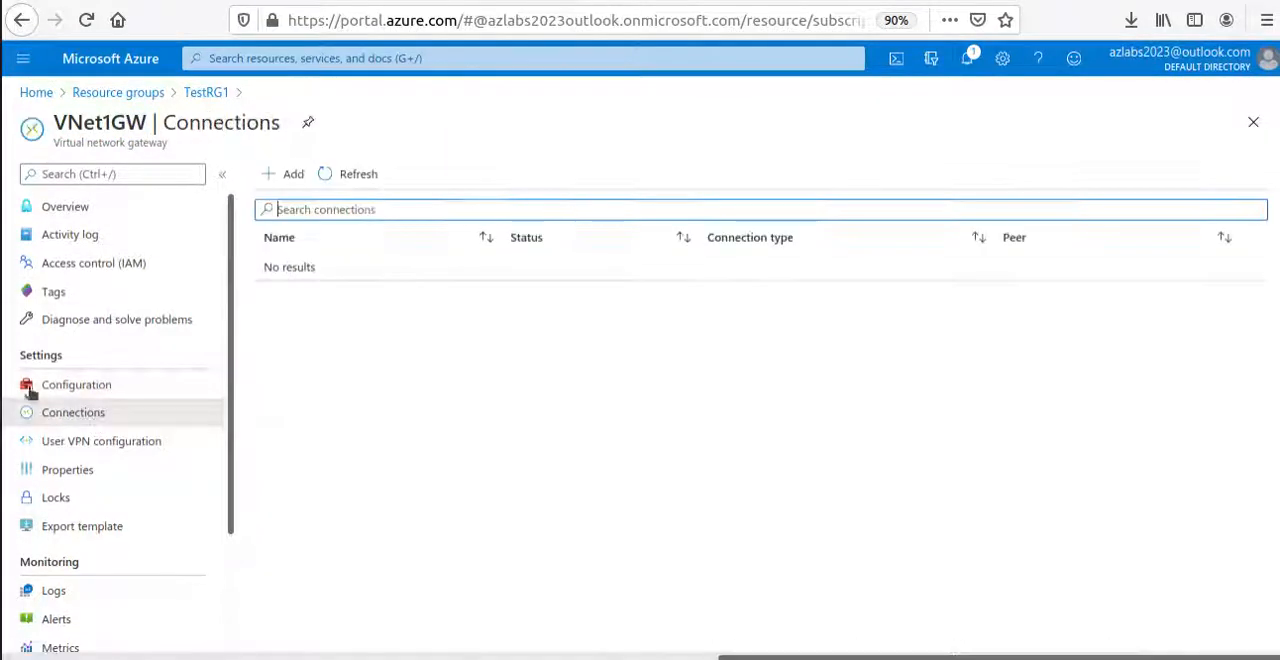
Start a new connection on VNet1GW named Vnet1toVnet4 with the connection type VNet-to-VNet.
{"action": "left_click", "coordinate": [285, 175]}
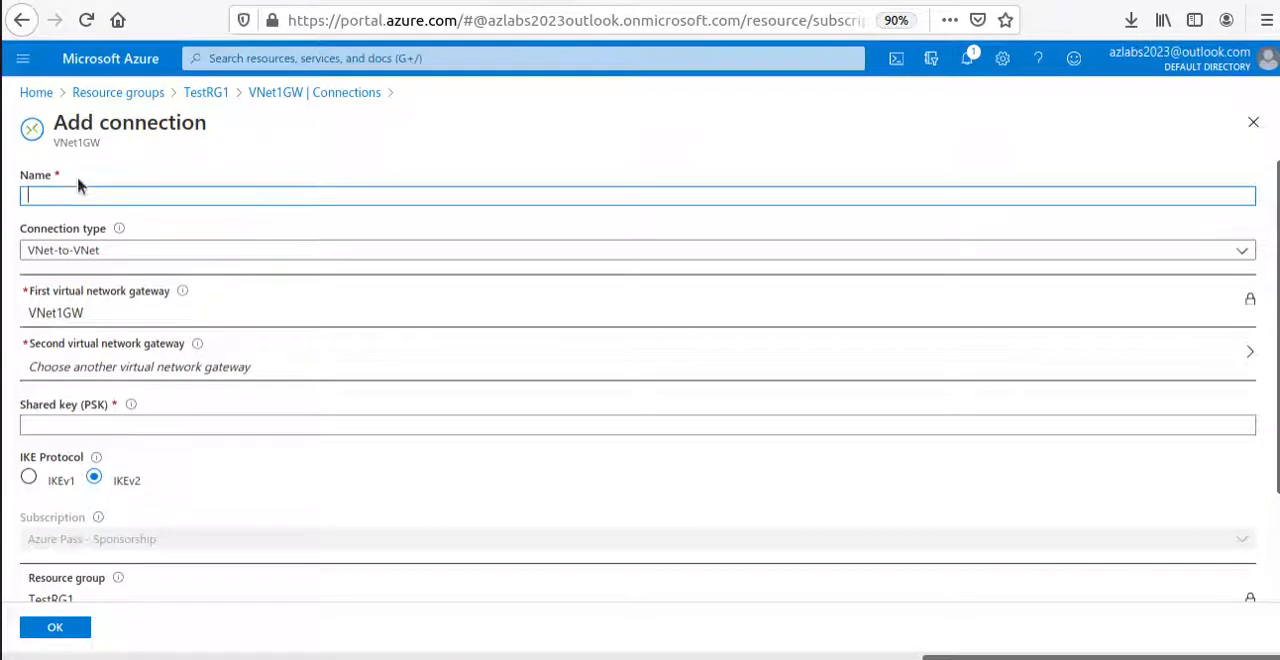
{"action": "type", "text": "Vnet1toVnet4"}
{"action": "left_click", "coordinate": [135, 258]}
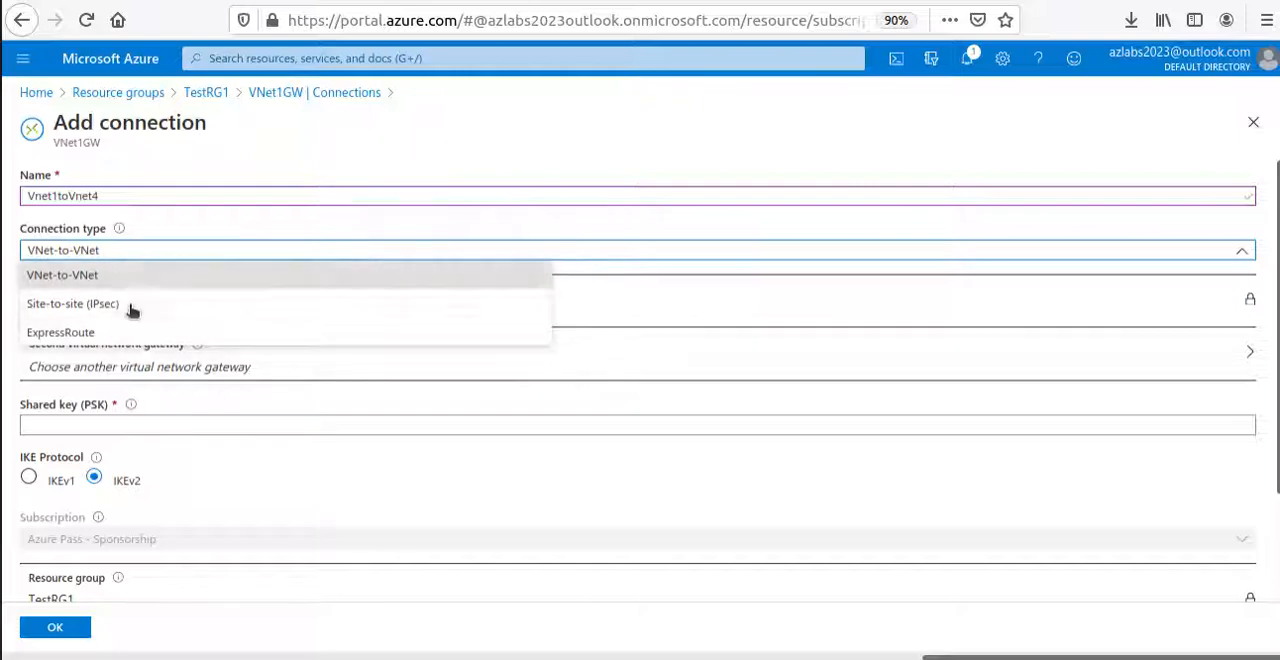
{"action": "left_click", "coordinate": [130, 274]}
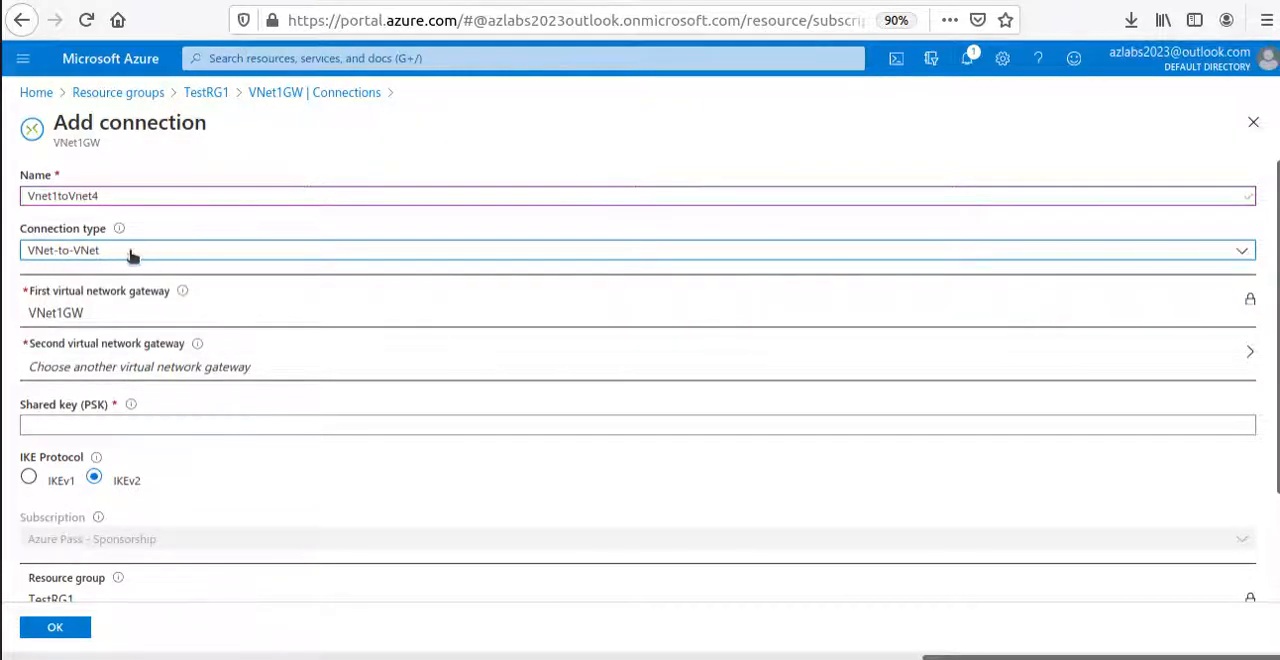
Choose VNet4GW in TestRG4 as the connection's second virtual network gateway.
{"action": "scroll", "coordinate": [135, 318], "scroll_direction": "down", "scroll_amount": 2}
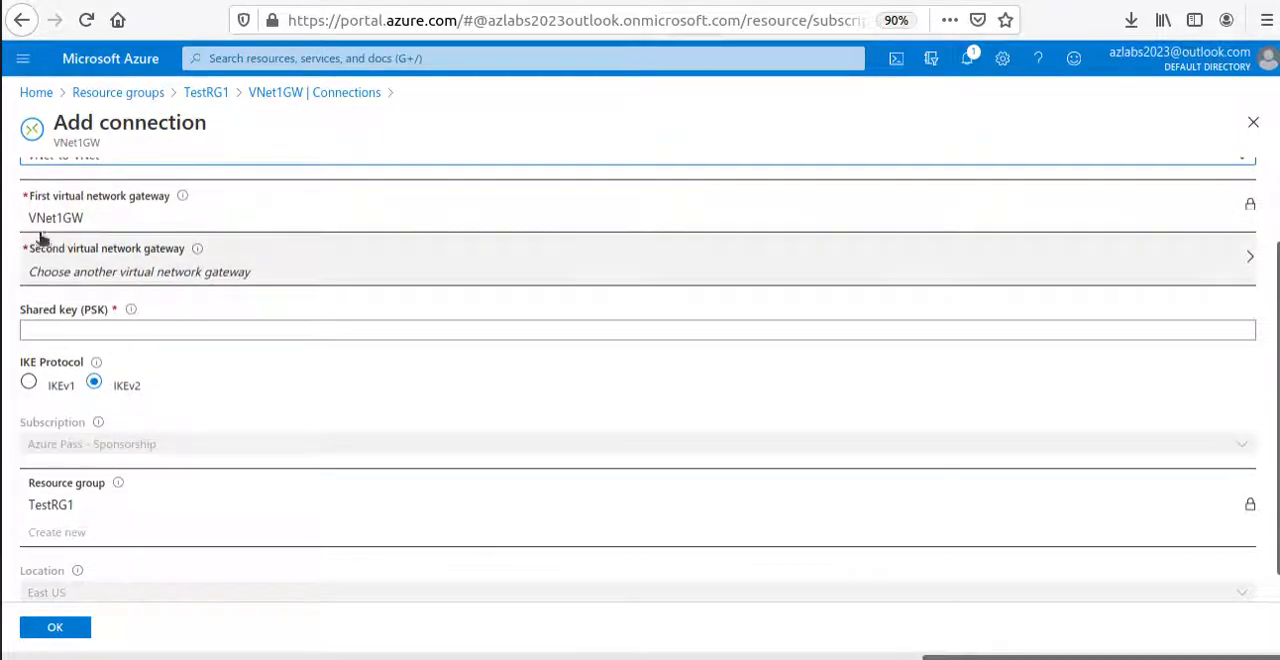
{"action": "left_click", "coordinate": [175, 276]}
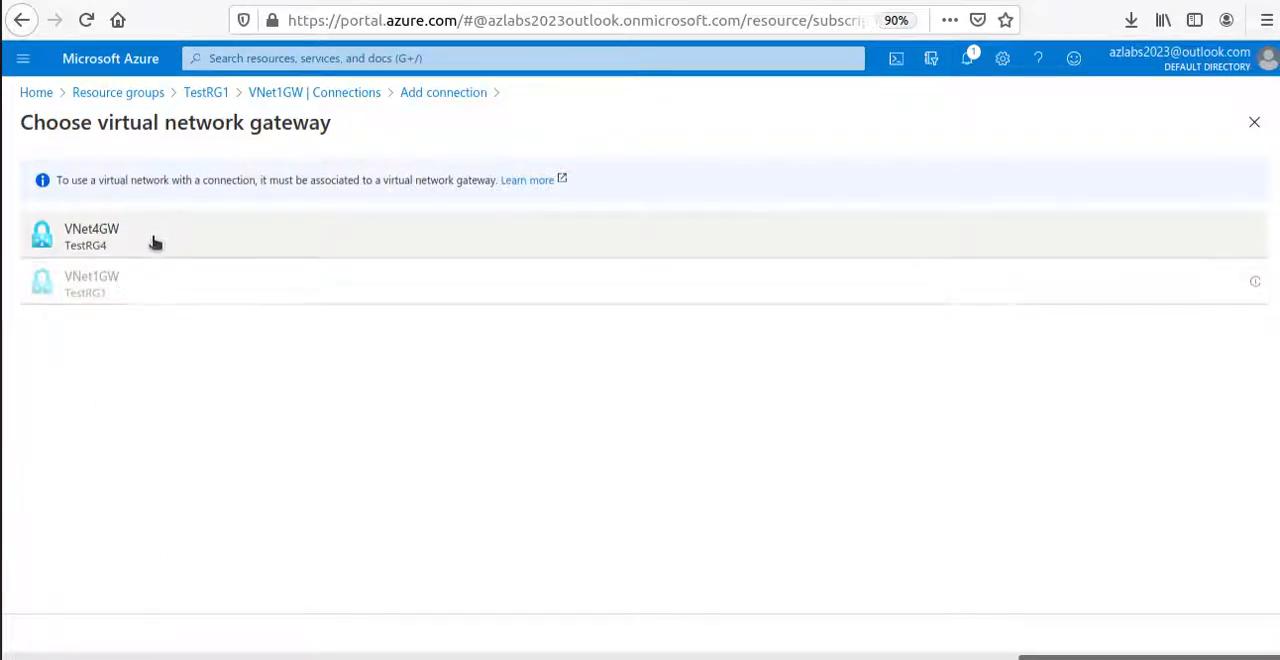
{"action": "left_click", "coordinate": [157, 243]}
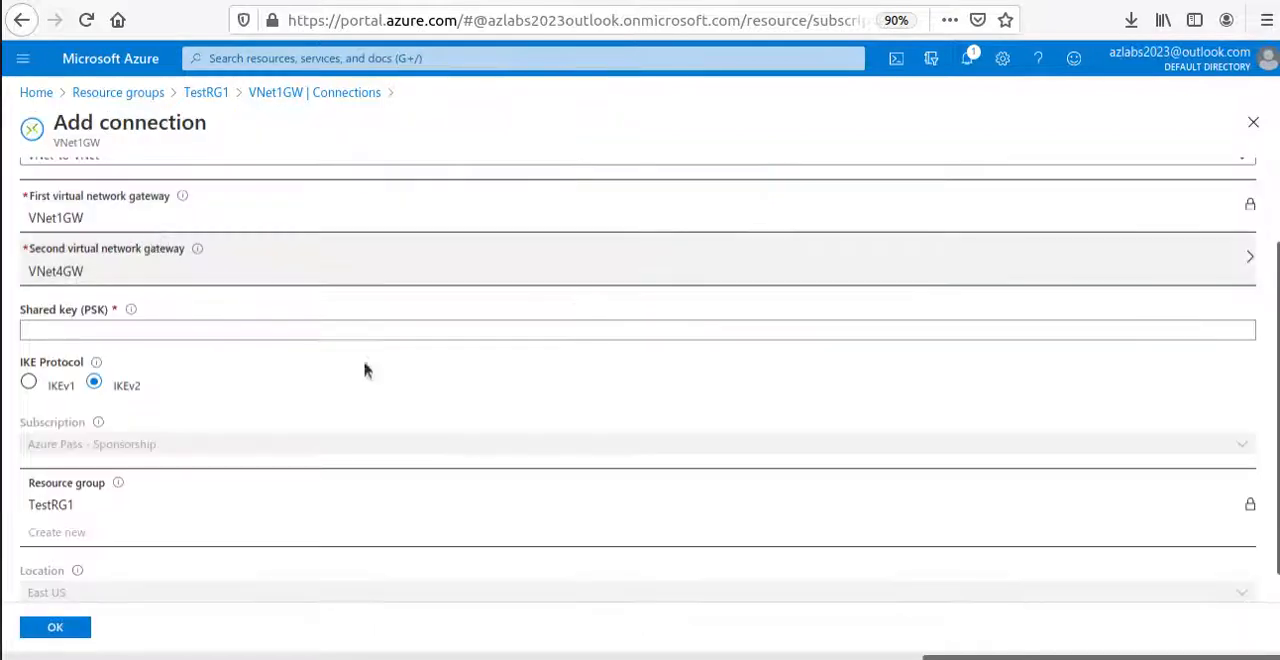
Enter the shared key (PSK), then create the VNet1GW connection and check its status in the connections list.
{"action": "left_click", "coordinate": [74, 323]}
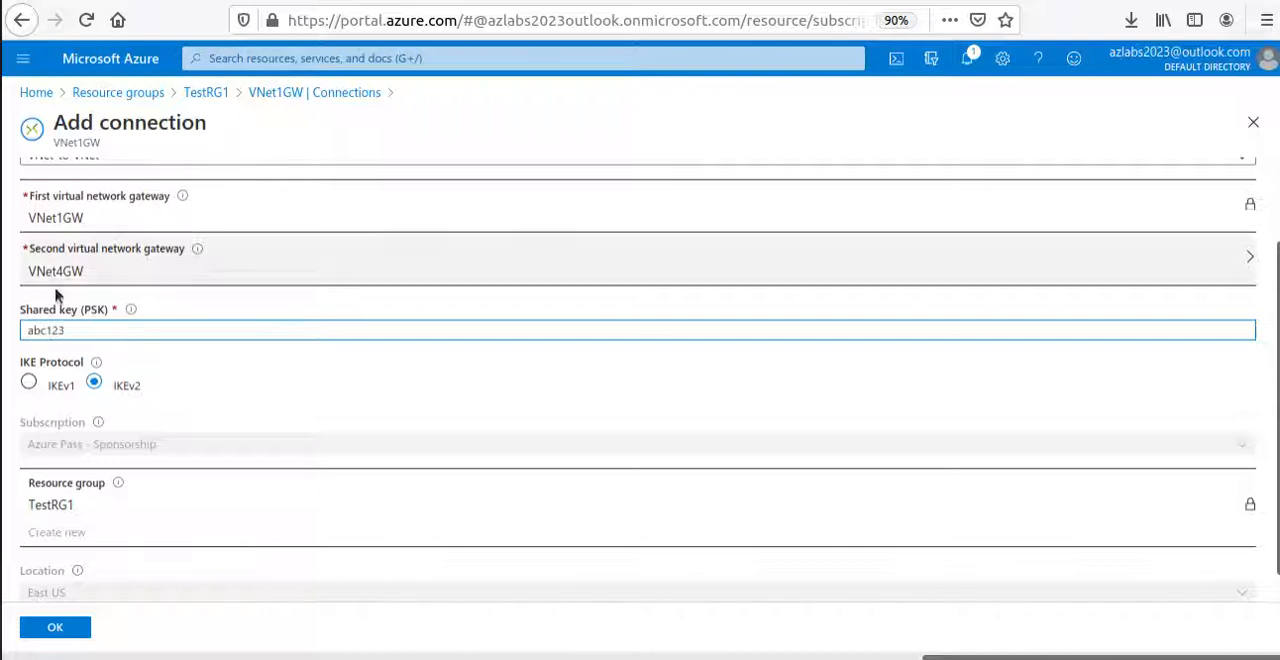
{"action": "scroll", "coordinate": [644, 446], "scroll_direction": "left", "scroll_amount": 2}
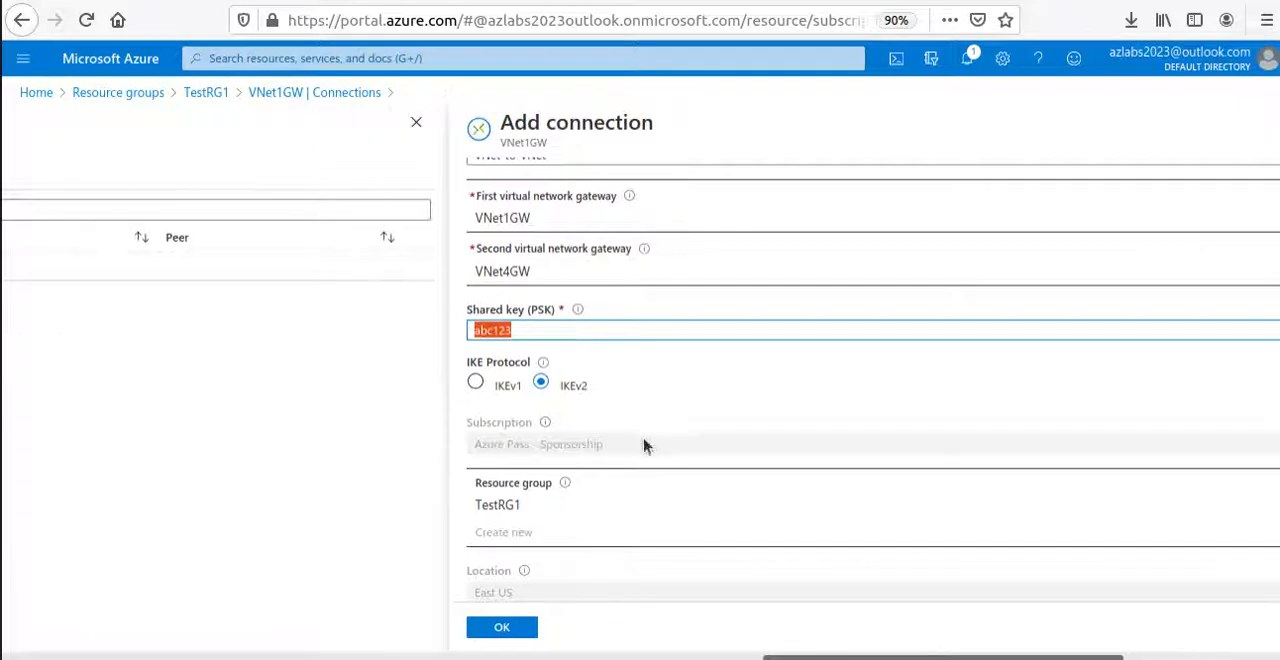
{"action": "scroll", "coordinate": [195, 393], "scroll_direction": "right", "scroll_amount": 8}
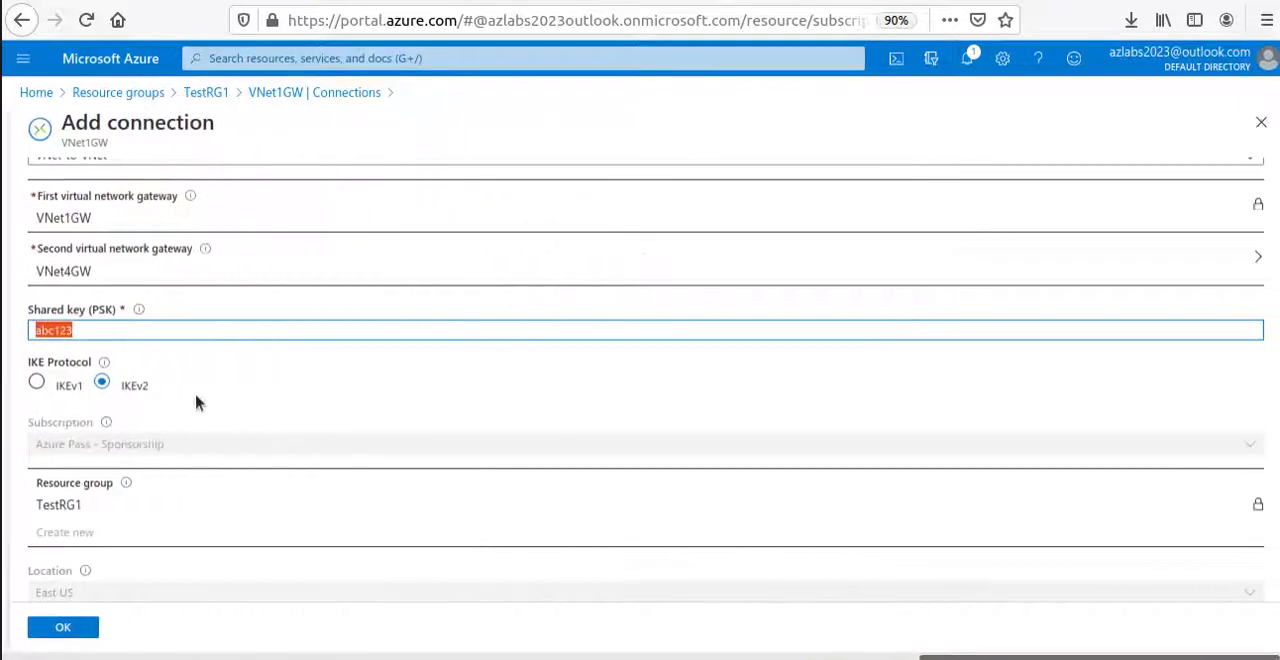
{"action": "scroll", "coordinate": [152, 383], "scroll_direction": "down", "scroll_amount": 1}
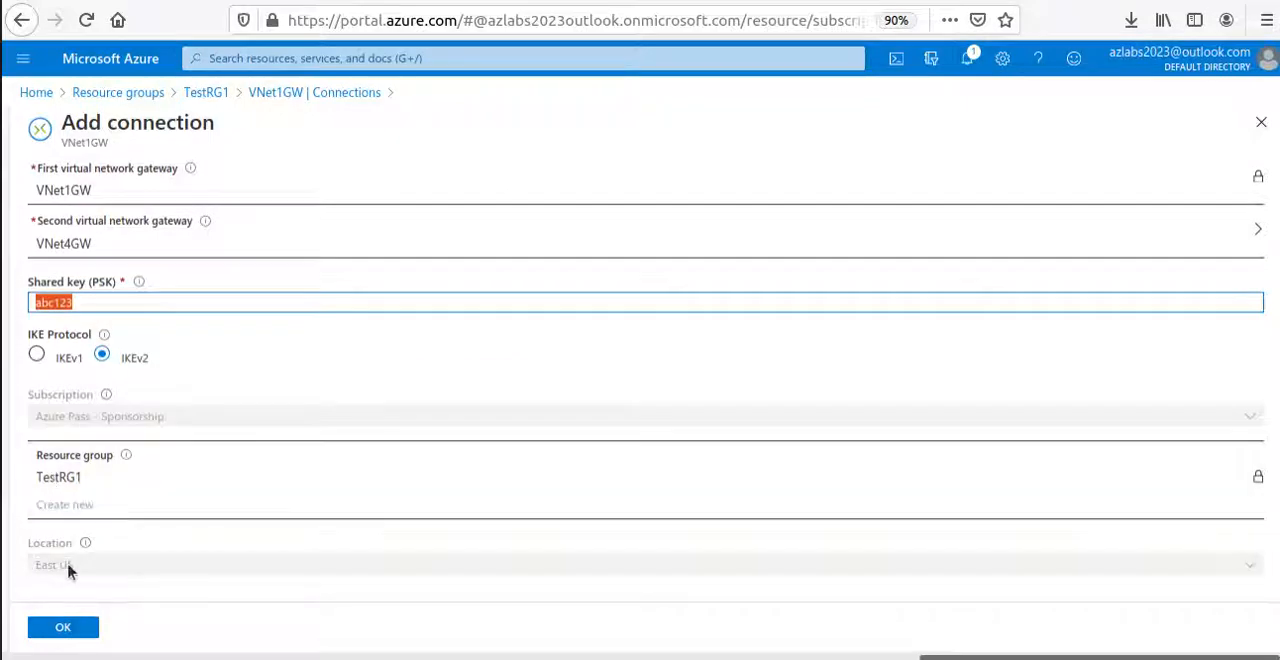
{"action": "left_click", "coordinate": [88, 628]}
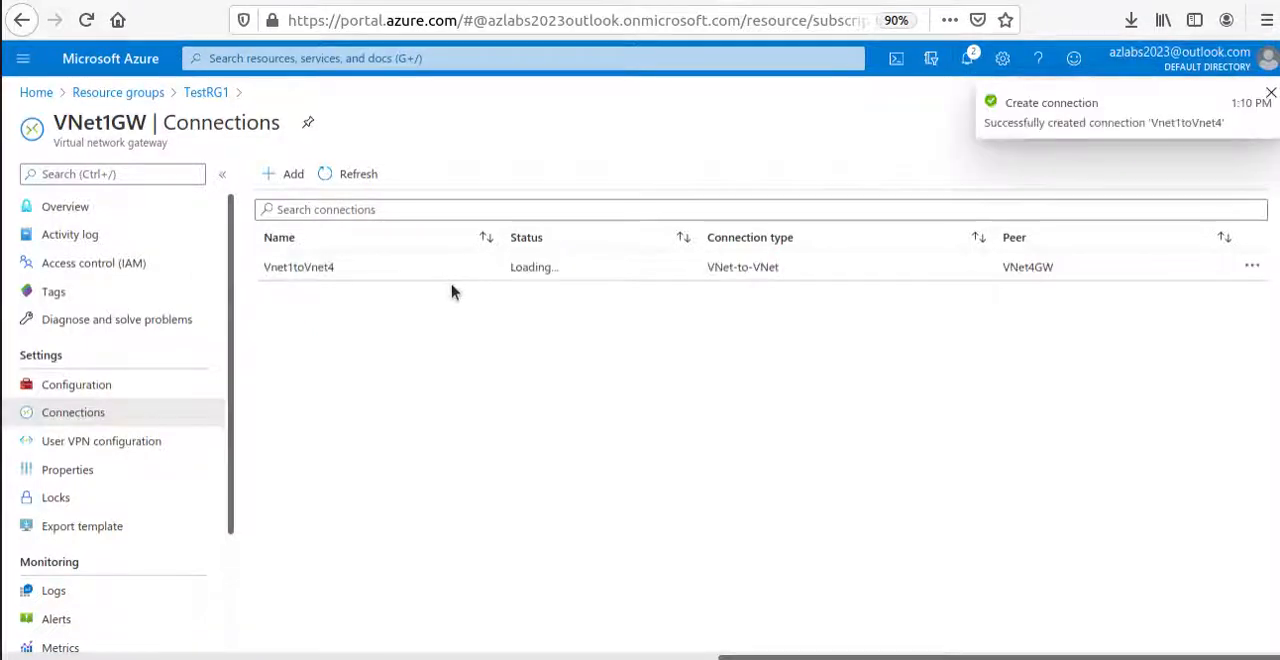
{"action": "left_click_drag", "start_coordinate": [557, 272], "coordinate": [497, 271]}
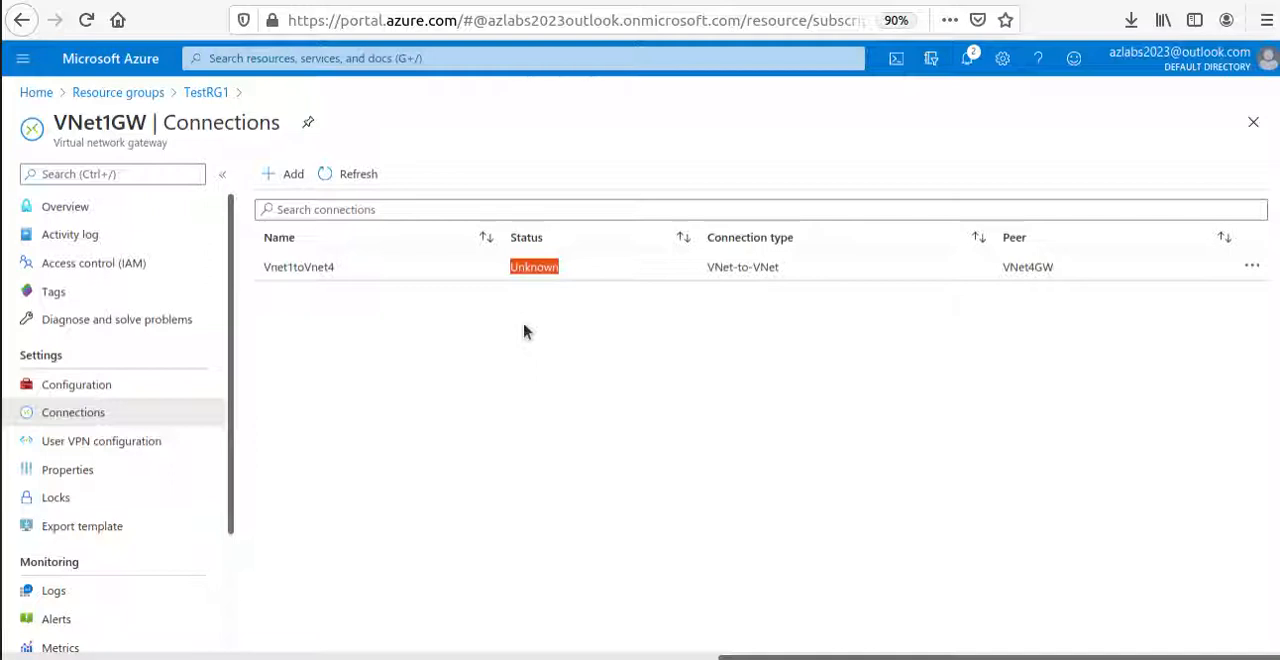
Open the VNet4GW gateway from the TestRG4 resource group and show its connections.
{"action": "left_click", "coordinate": [122, 96]}
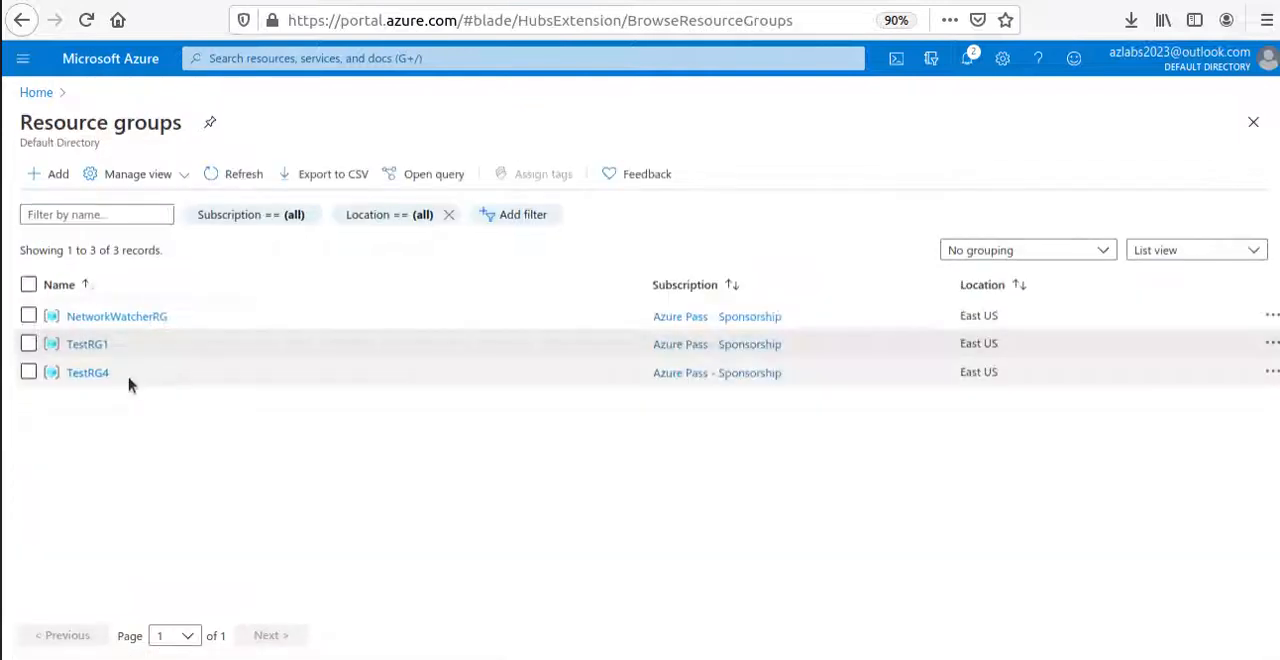
{"action": "left_click", "coordinate": [88, 374]}
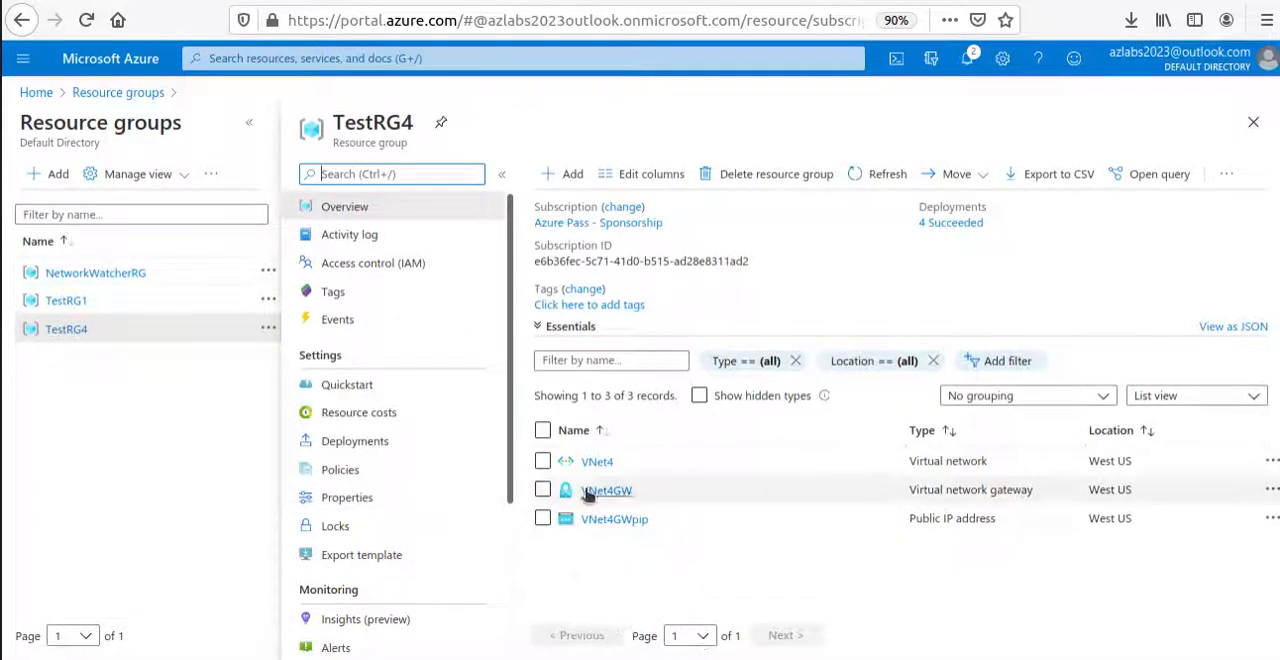
{"action": "left_click", "coordinate": [612, 490]}
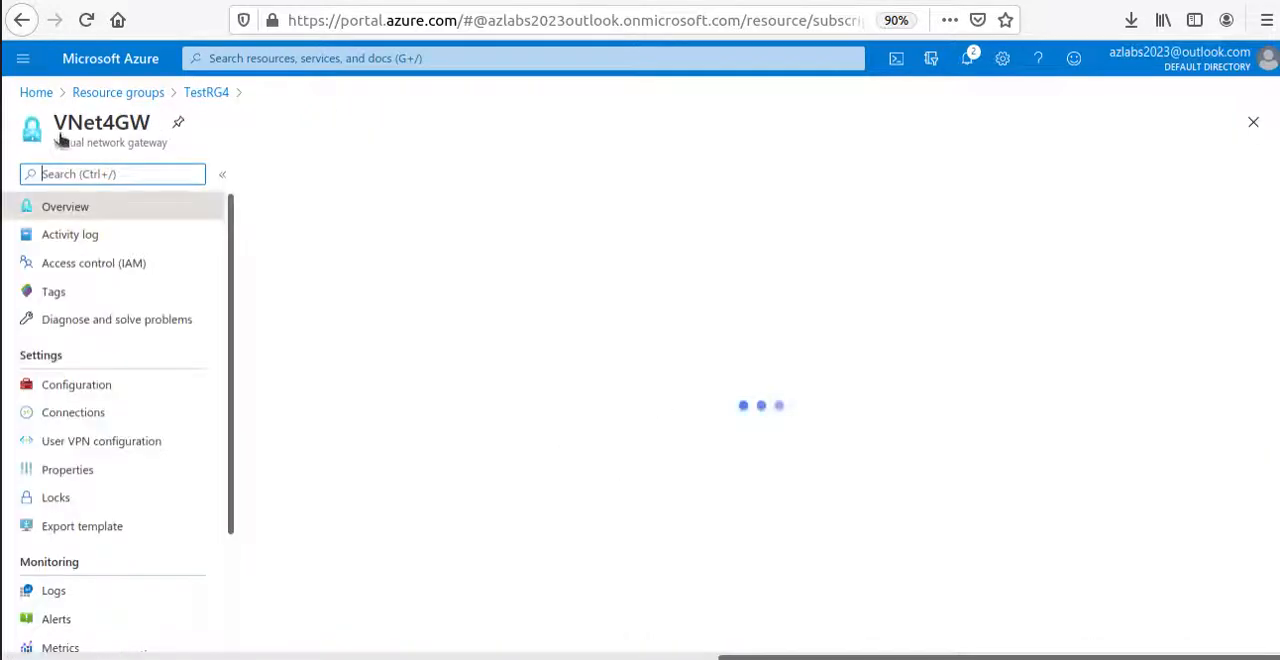
{"action": "left_click", "coordinate": [90, 422]}
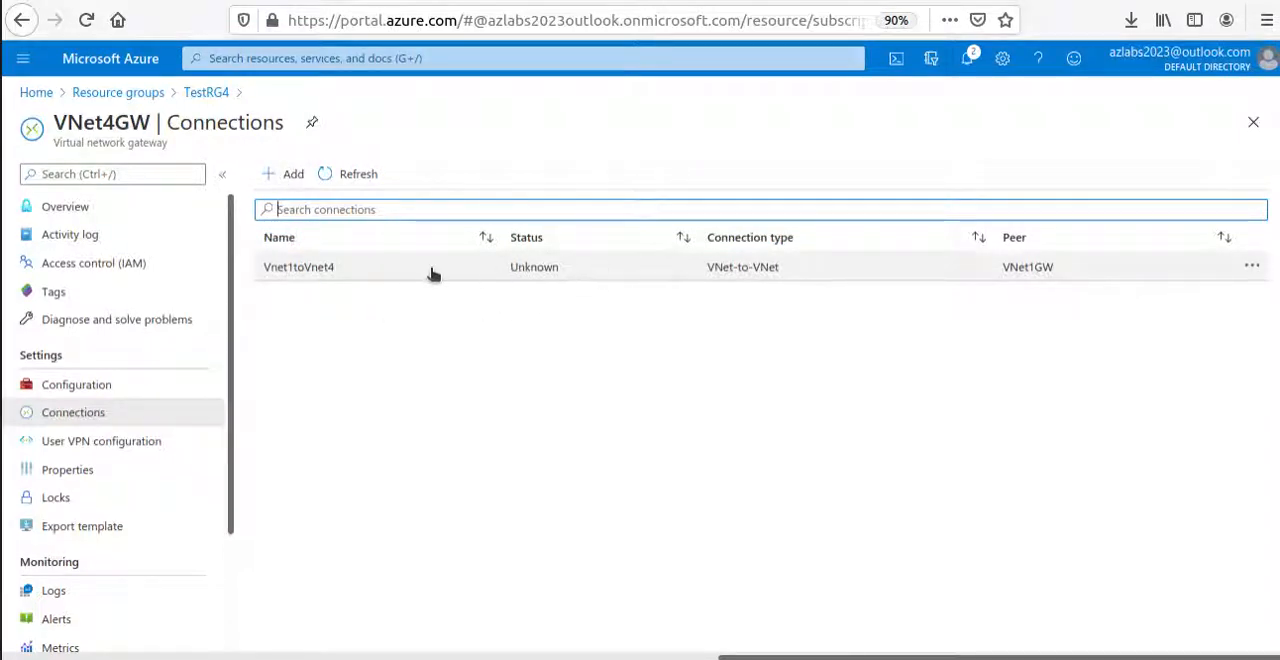
Start a VNet-to-VNet connection on VNet4GW named Vnet4toVnet1, with VNet1GW in TestRG1 as the second virtual network gateway.
{"action": "left_click", "coordinate": [293, 174]}
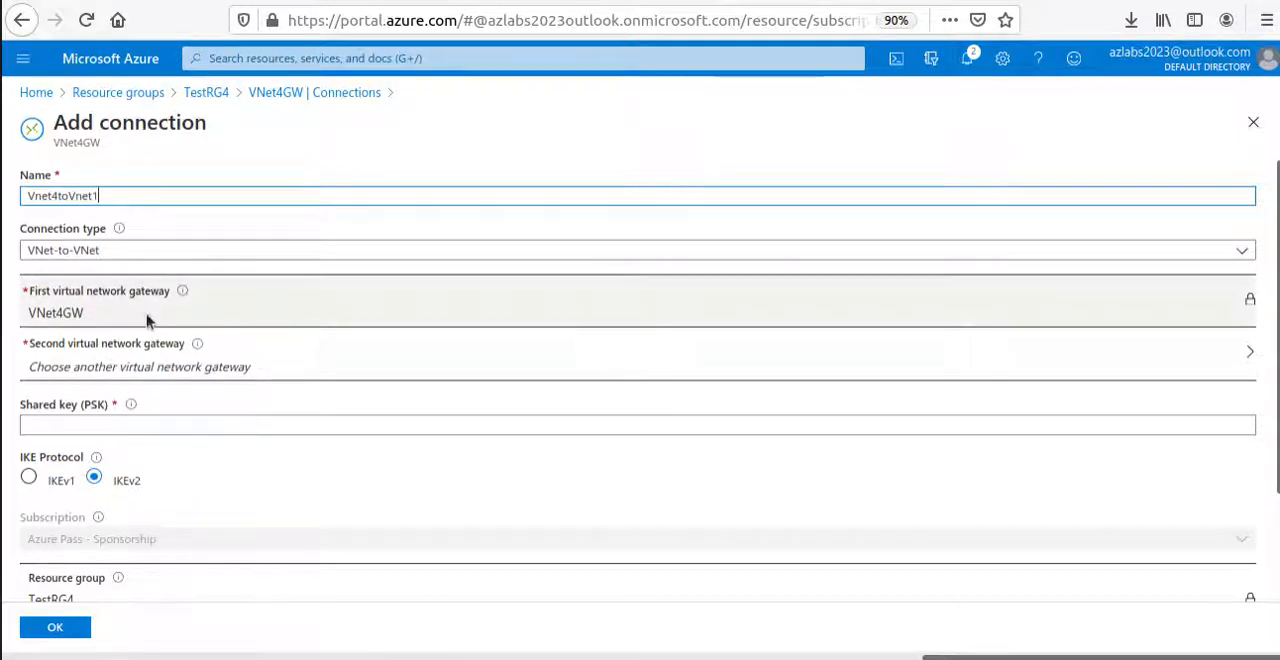
{"action": "scroll", "coordinate": [200, 326], "scroll_direction": "down", "scroll_amount": 2}
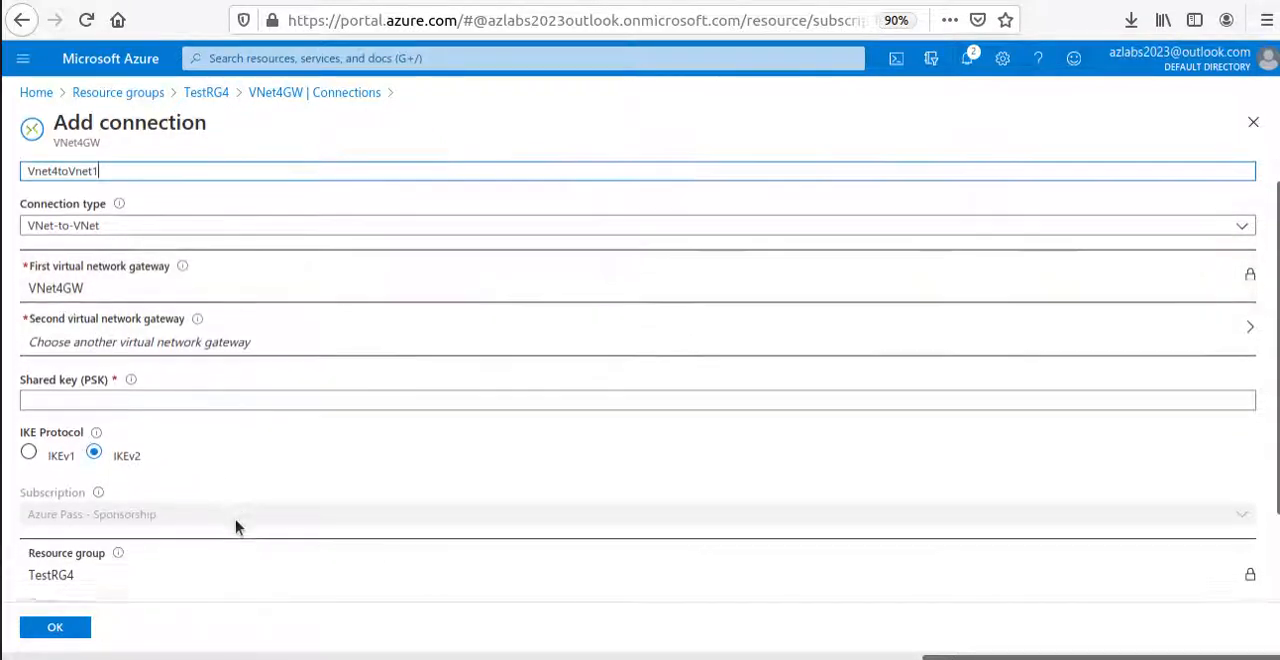
{"action": "left_click", "coordinate": [198, 277]}
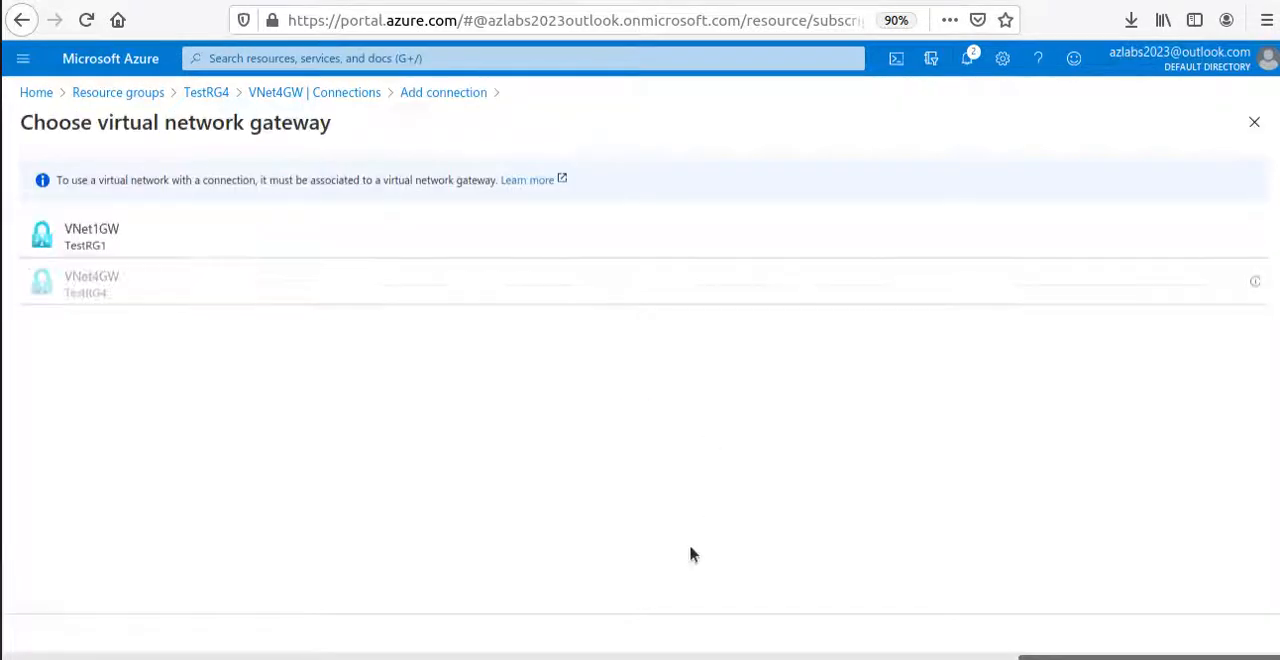
{"action": "left_click", "coordinate": [120, 248]}
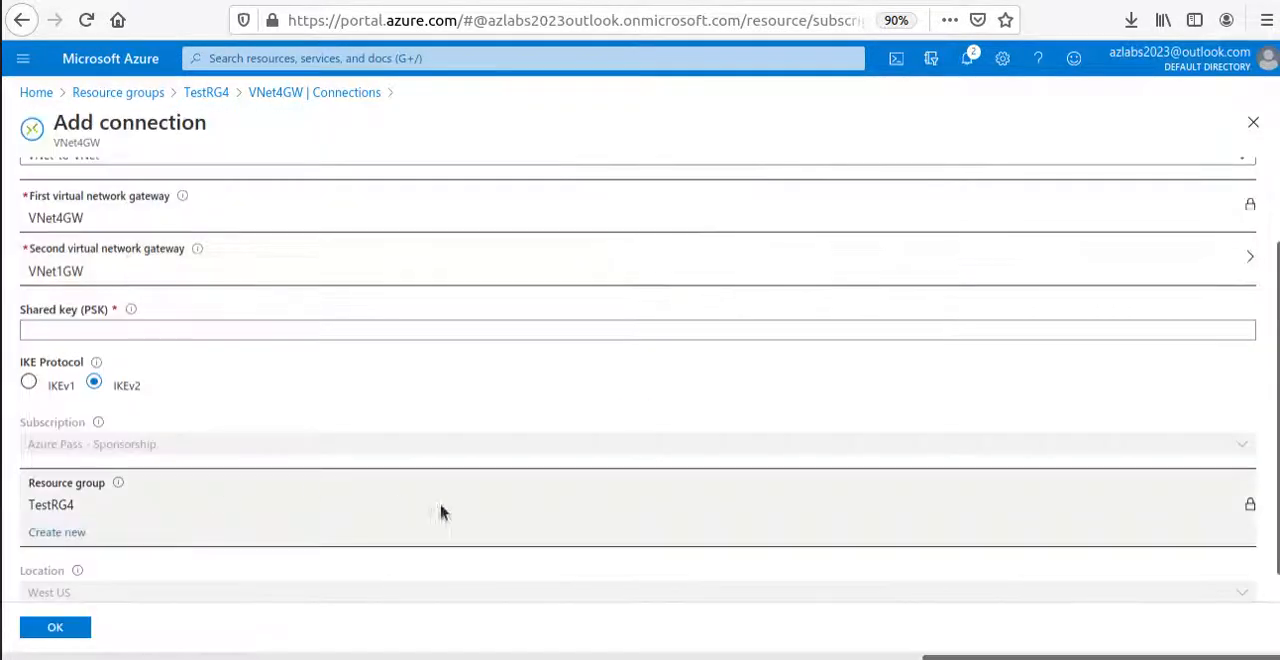
Enter the shared key (PSK), then create the VNet4GW connection and refresh the connections list to check its status.
{"action": "left_click", "coordinate": [24, 331]}
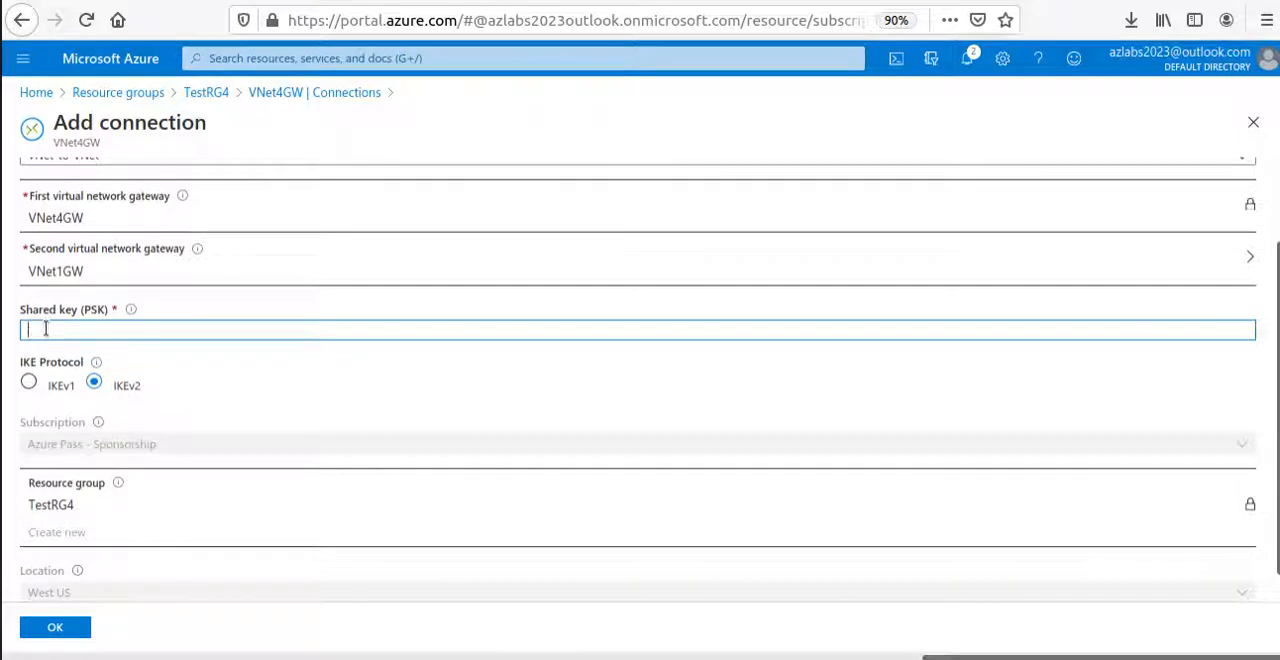
{"action": "type", "text": "abc123"}
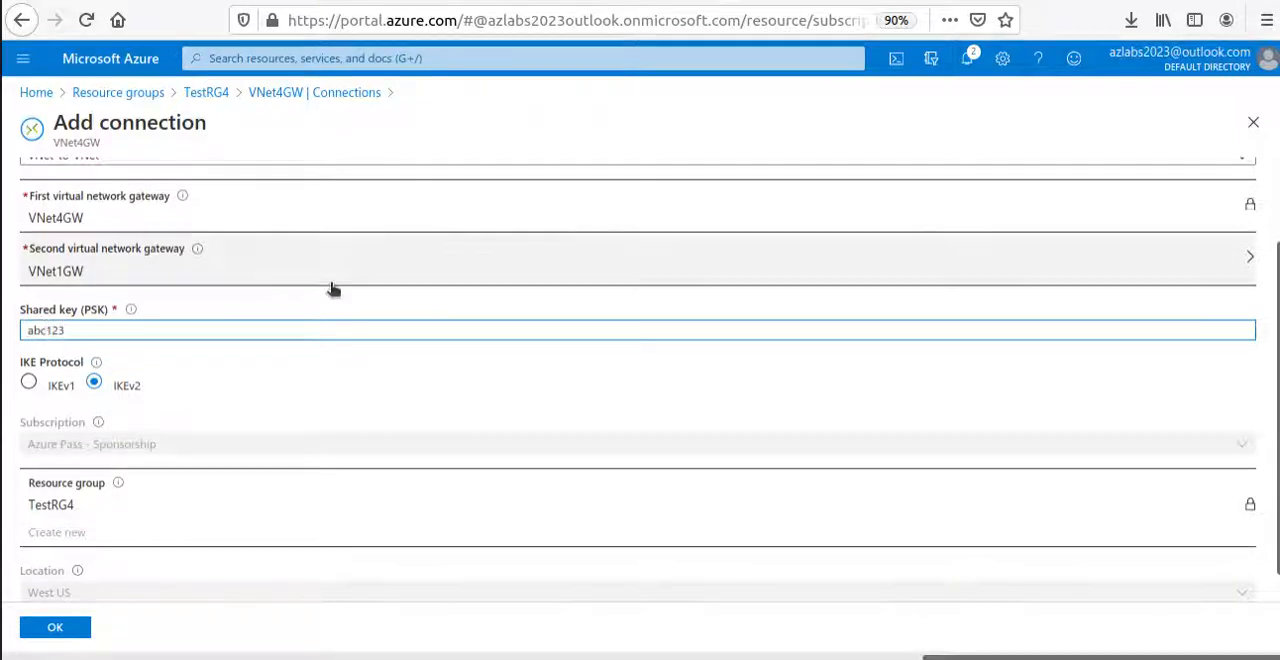
{"action": "scroll", "coordinate": [134, 509], "scroll_direction": "down", "scroll_amount": 1}
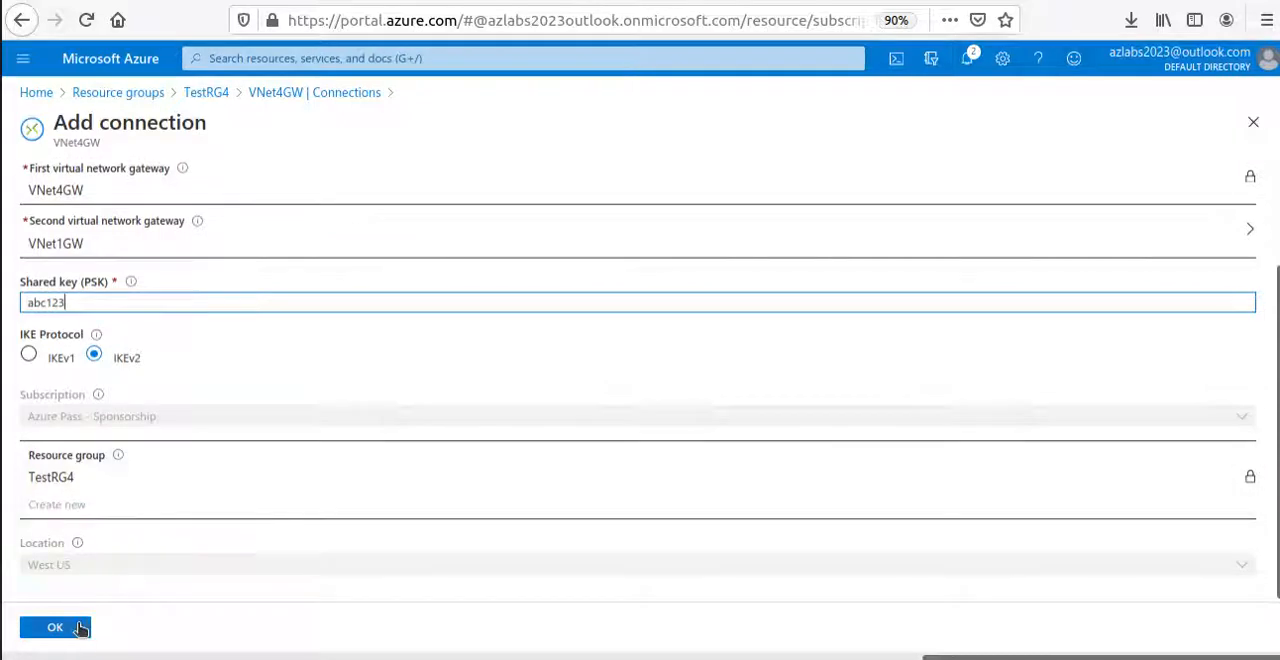
{"action": "left_click", "coordinate": [80, 627]}
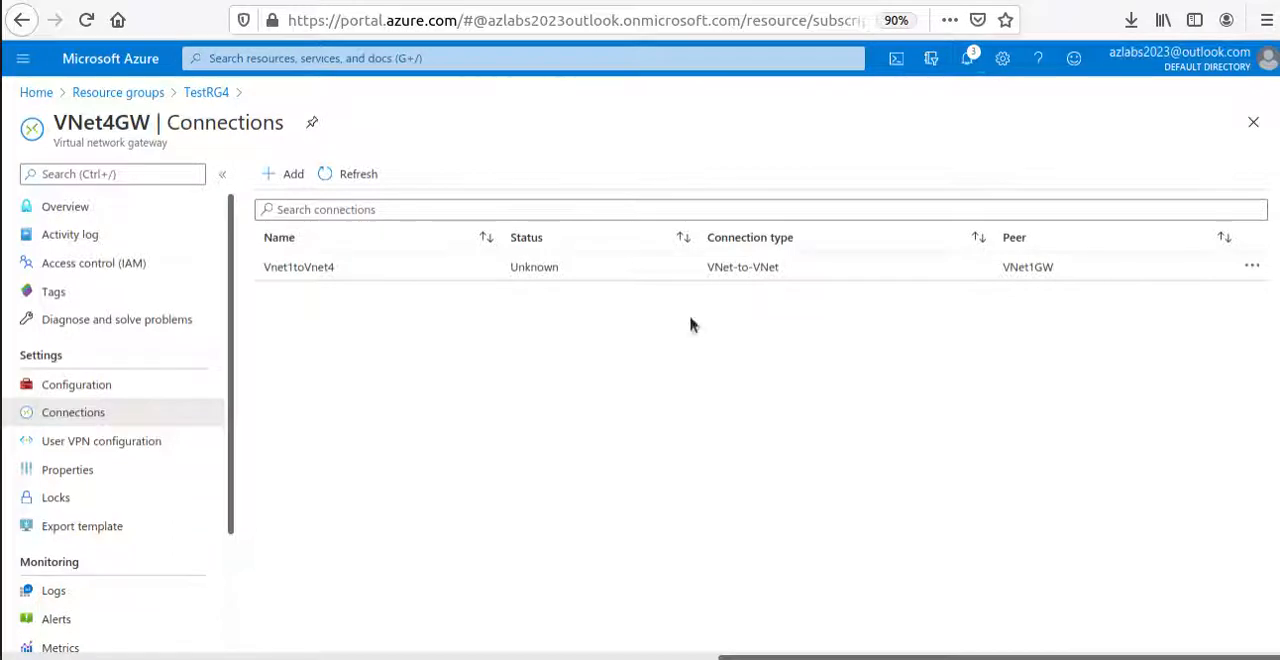
{"action": "left_click", "coordinate": [360, 175]}
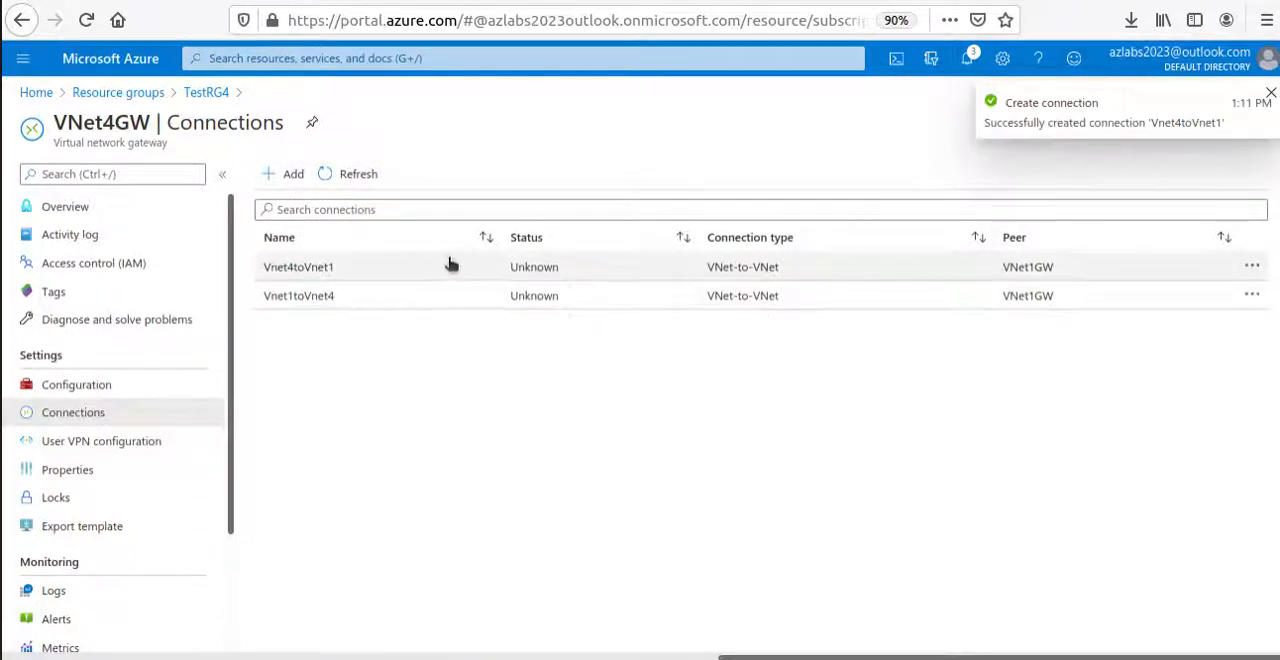
{"action": "left_click_drag", "start_coordinate": [509, 269], "coordinate": [565, 272]}
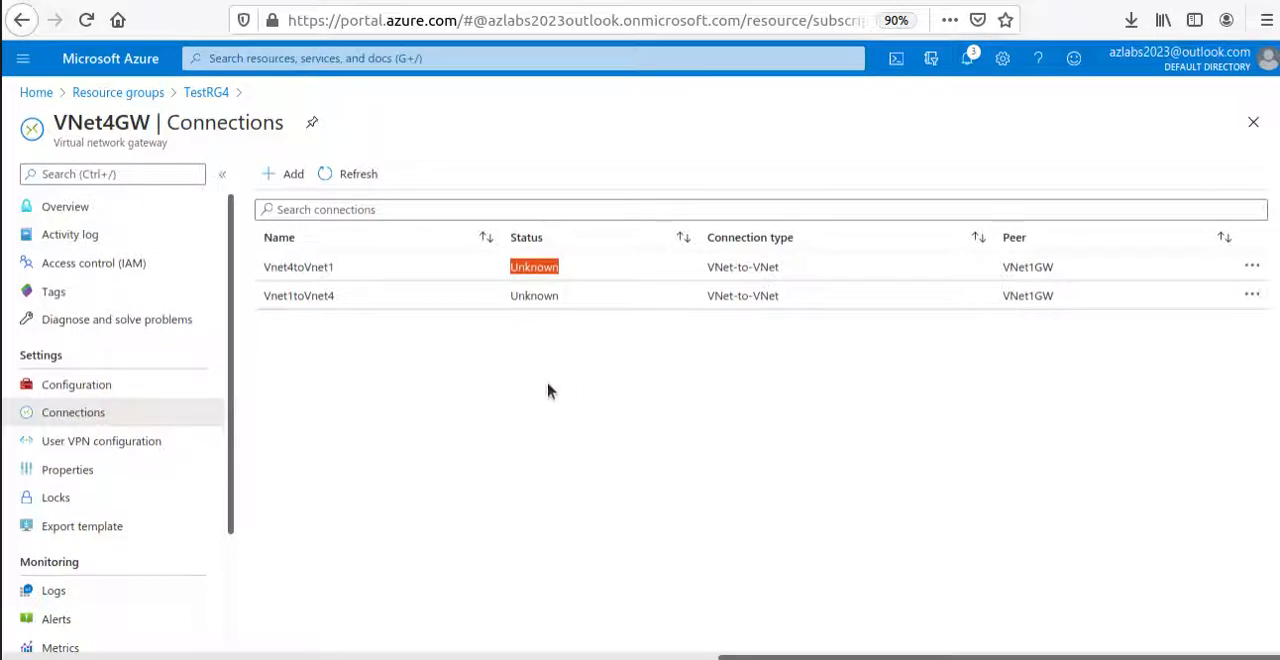
{"action": "left_click", "coordinate": [352, 179]}
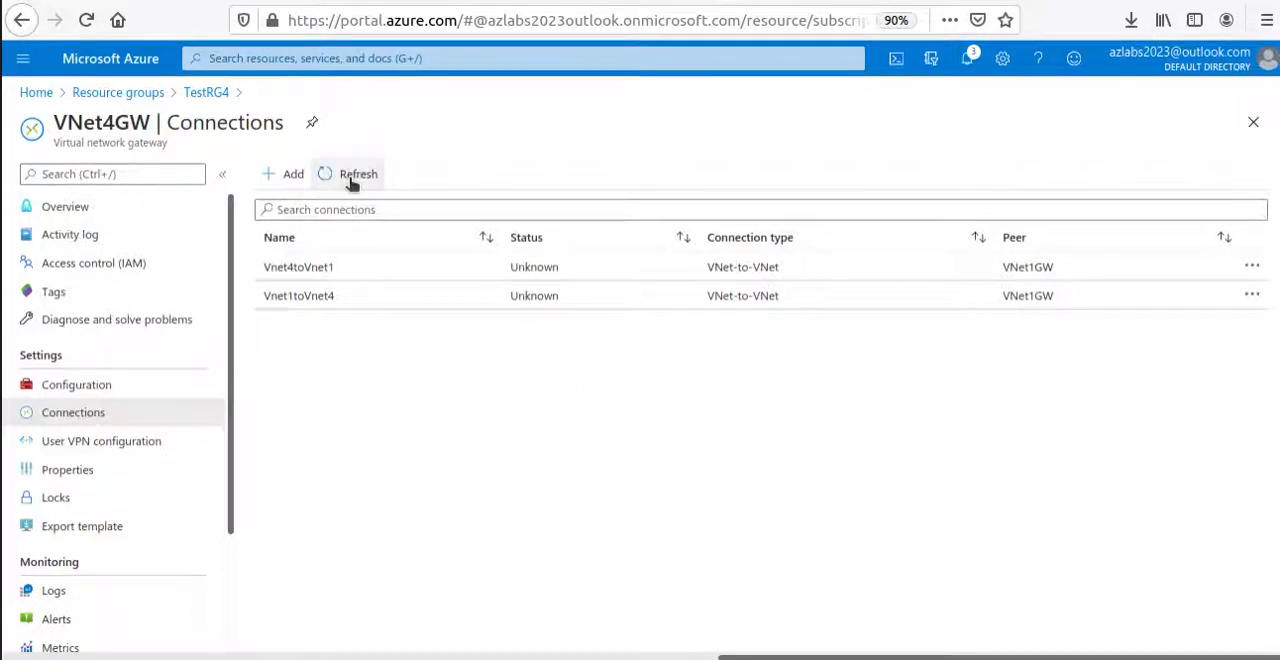
Open the VNet1GW gateway from the TestRG1 resource group and check the status of its connections.
{"action": "left_click", "coordinate": [118, 92]}
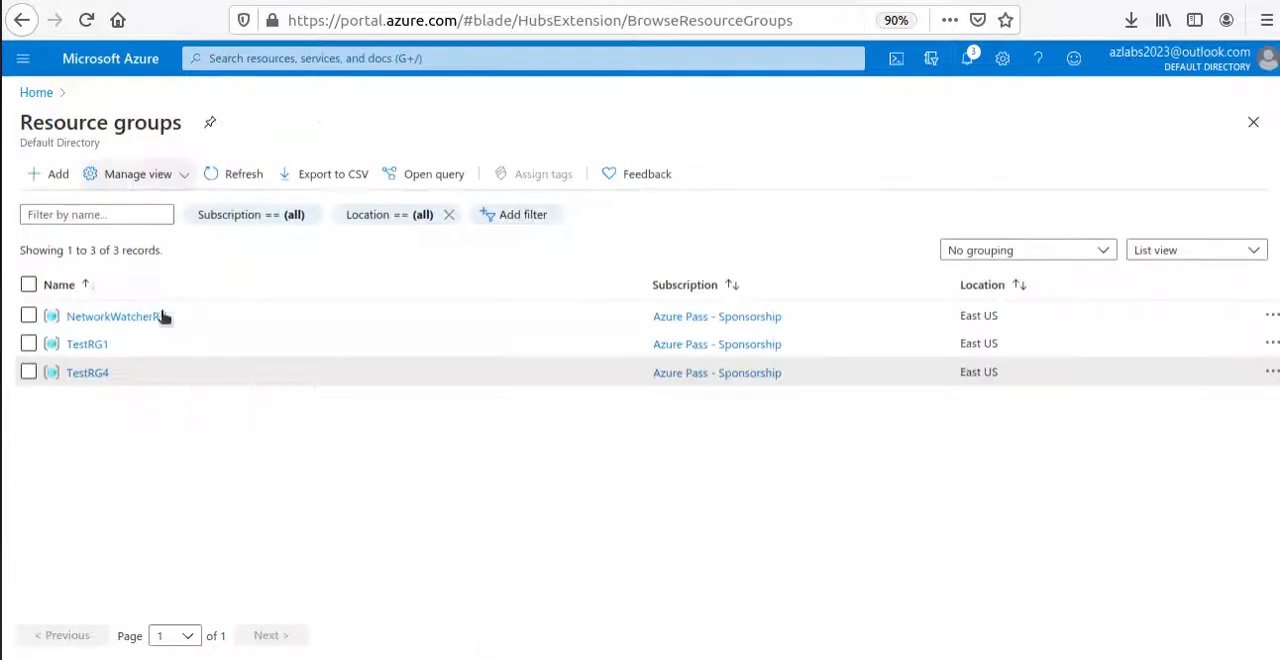
{"action": "left_click", "coordinate": [88, 344]}
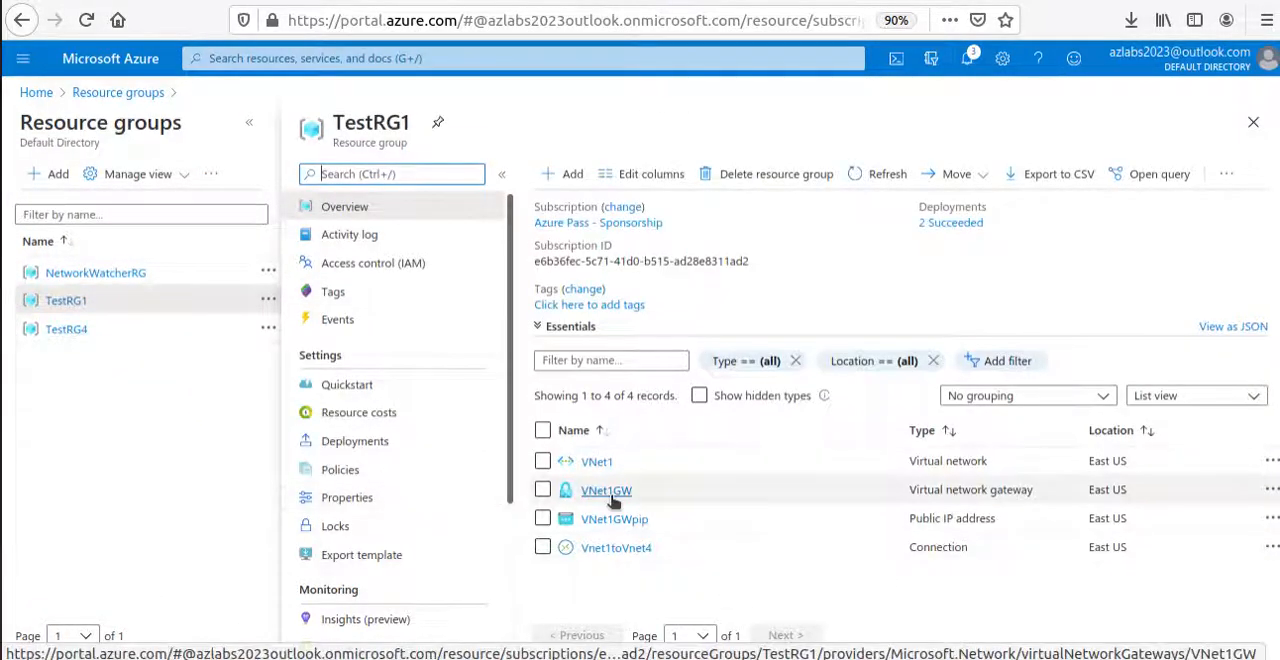
{"action": "left_click", "coordinate": [612, 492]}
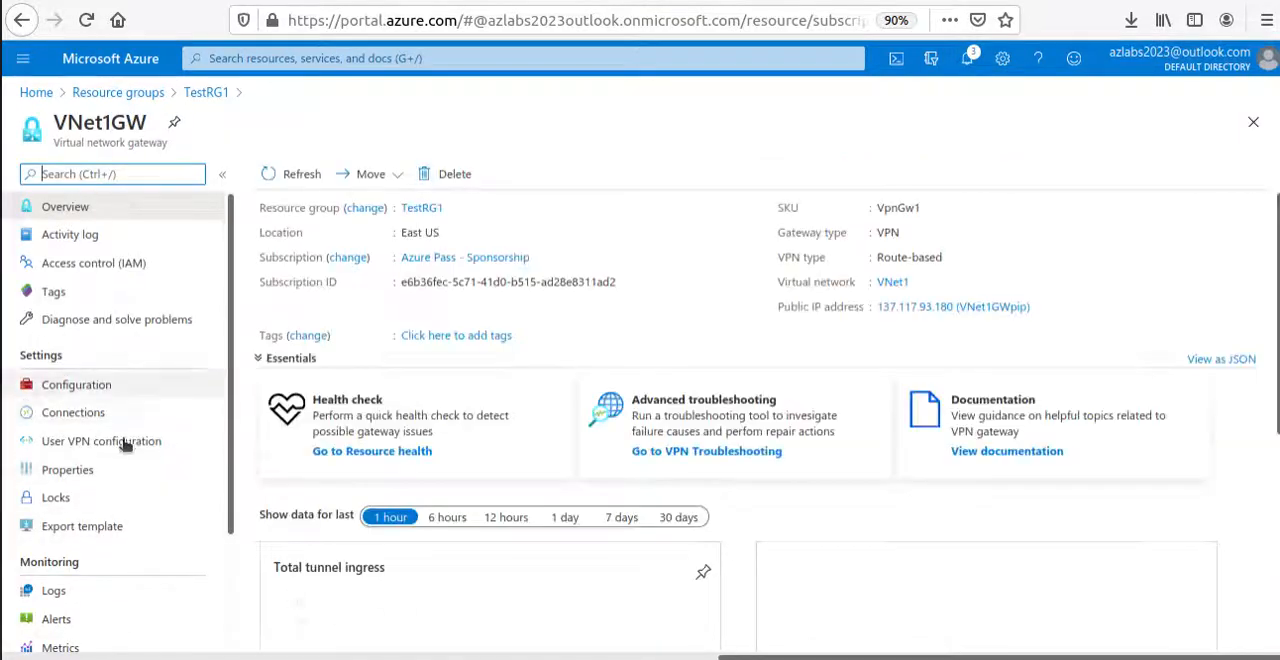
{"action": "left_click", "coordinate": [93, 415]}
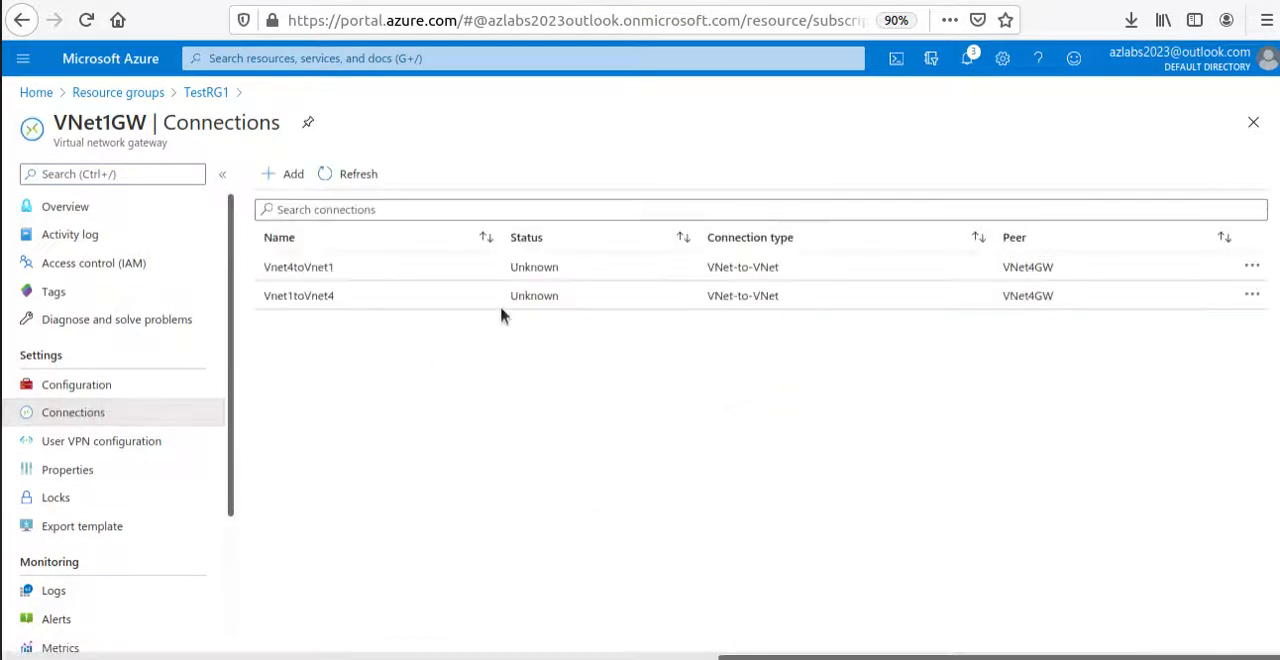
{"action": "left_click", "coordinate": [1253, 266]}
{"action": "left_click", "coordinate": [1038, 526]}
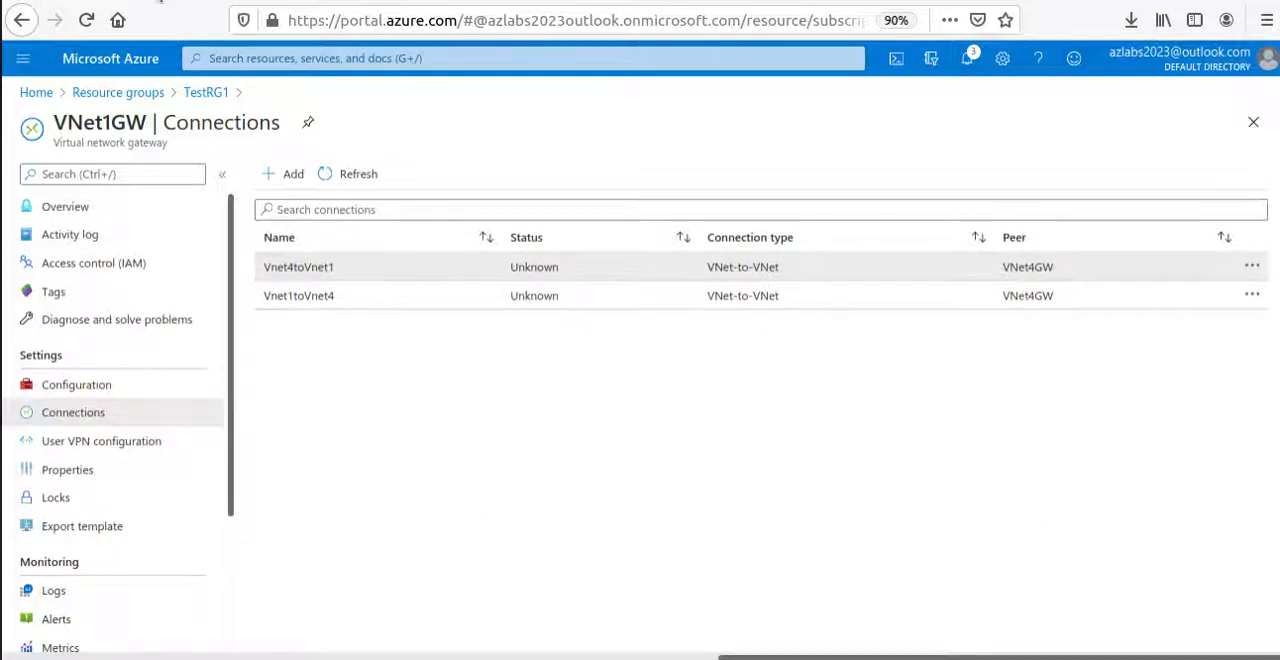
Switch to the Microsoft Docs article and read how to verify the connections, including the expected status values.
{"action": "left_click", "coordinate": [545, 1]}
{"action": "scroll", "coordinate": [815, 480], "scroll_direction": "down", "scroll_amount": 12}
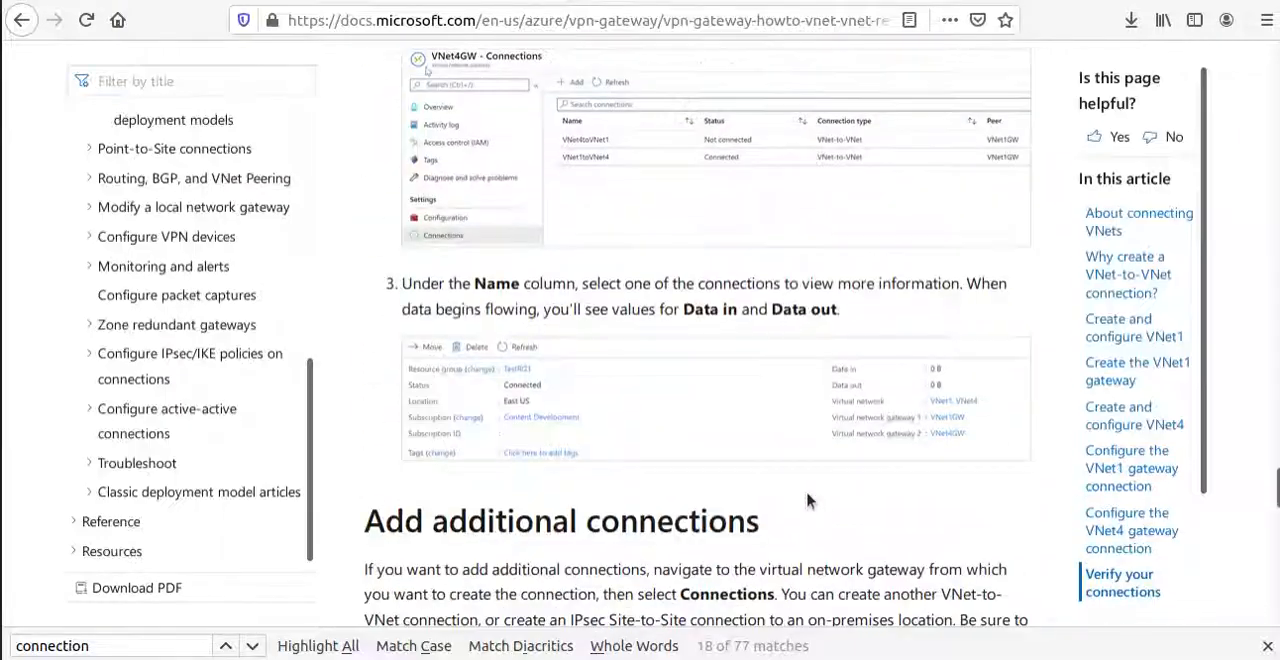
{"action": "scroll", "coordinate": [760, 500], "scroll_direction": "down", "scroll_amount": 6}
{"action": "scroll", "coordinate": [760, 505], "scroll_direction": "up", "scroll_amount": 15}
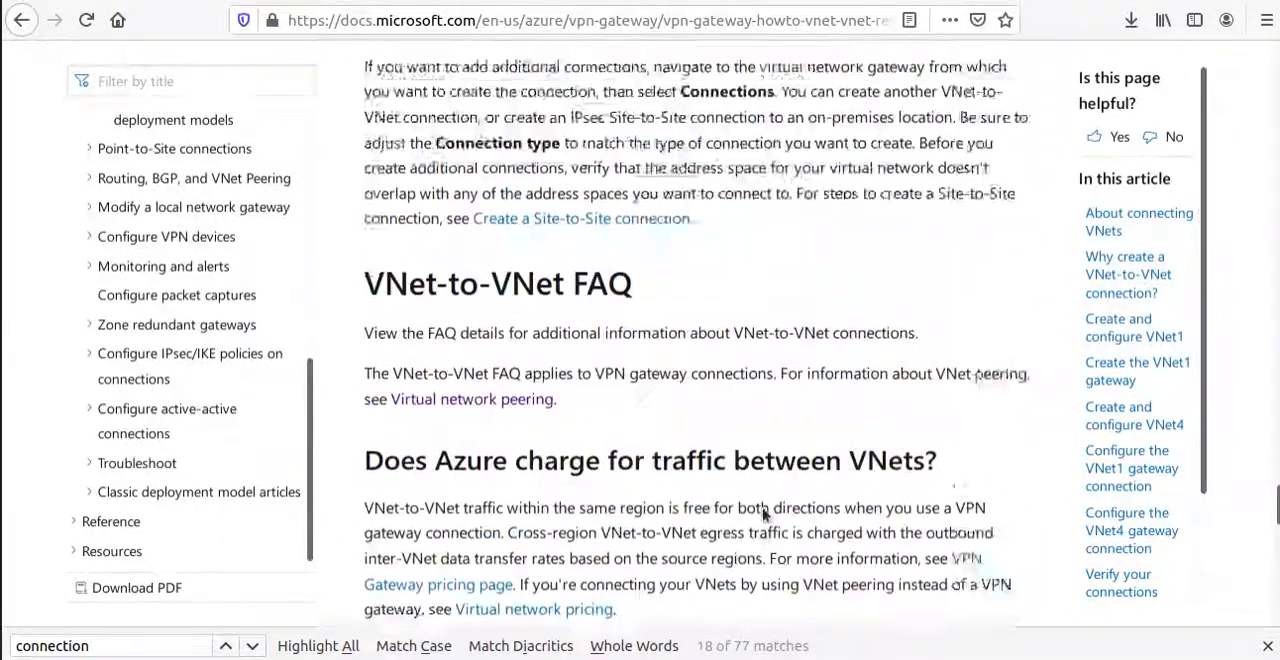
{"action": "scroll", "coordinate": [760, 508], "scroll_direction": "up", "scroll_amount": 3}
{"action": "scroll", "coordinate": [700, 515], "scroll_direction": "down", "scroll_amount": 3}
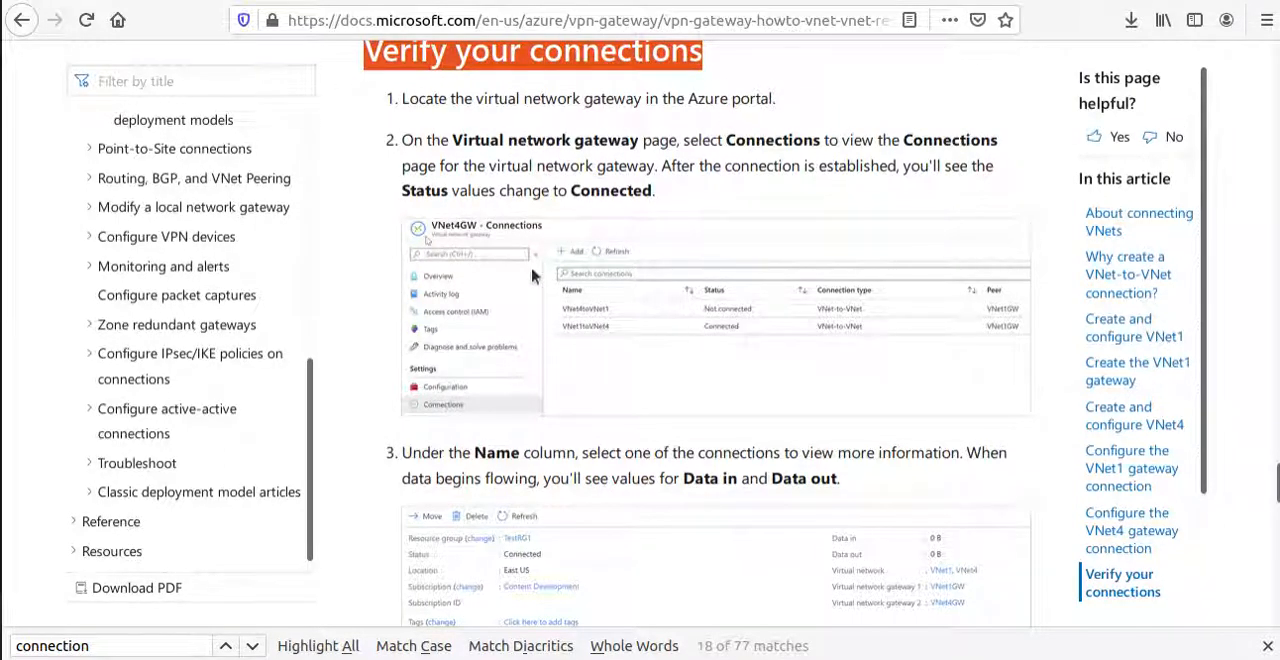
{"action": "left_click_drag", "start_coordinate": [733, 145], "coordinate": [724, 167]}
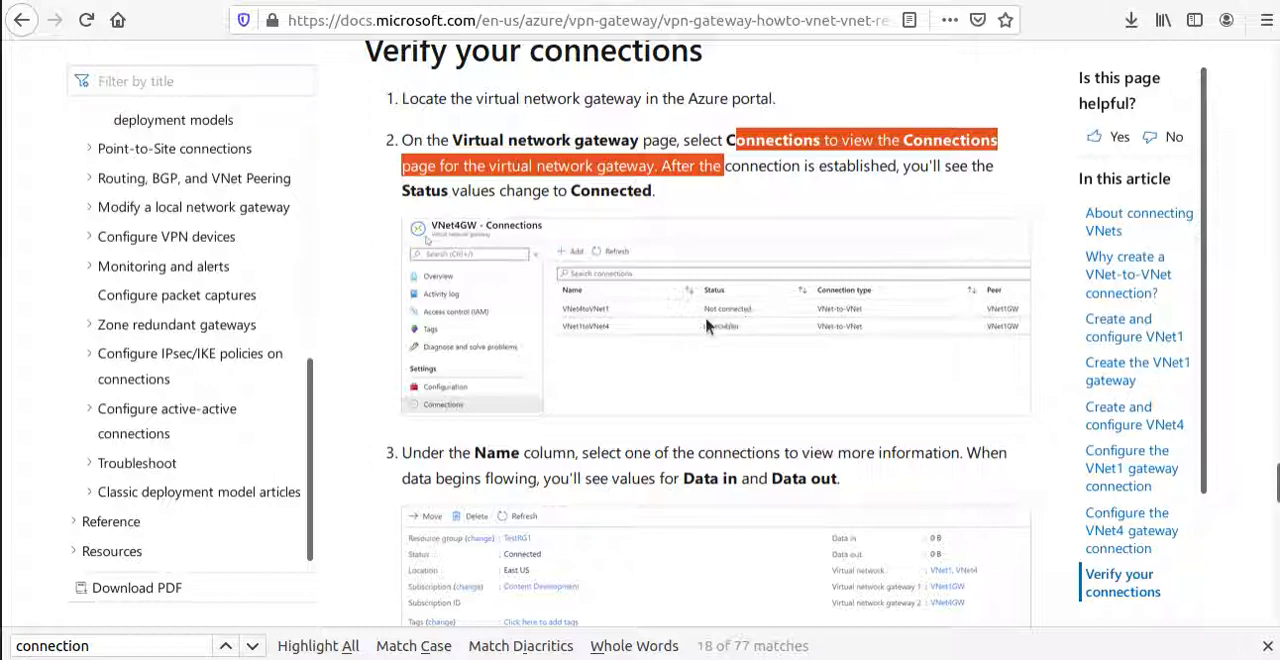
{"action": "scroll", "coordinate": [684, 342], "scroll_direction": "down", "scroll_amount": 3}
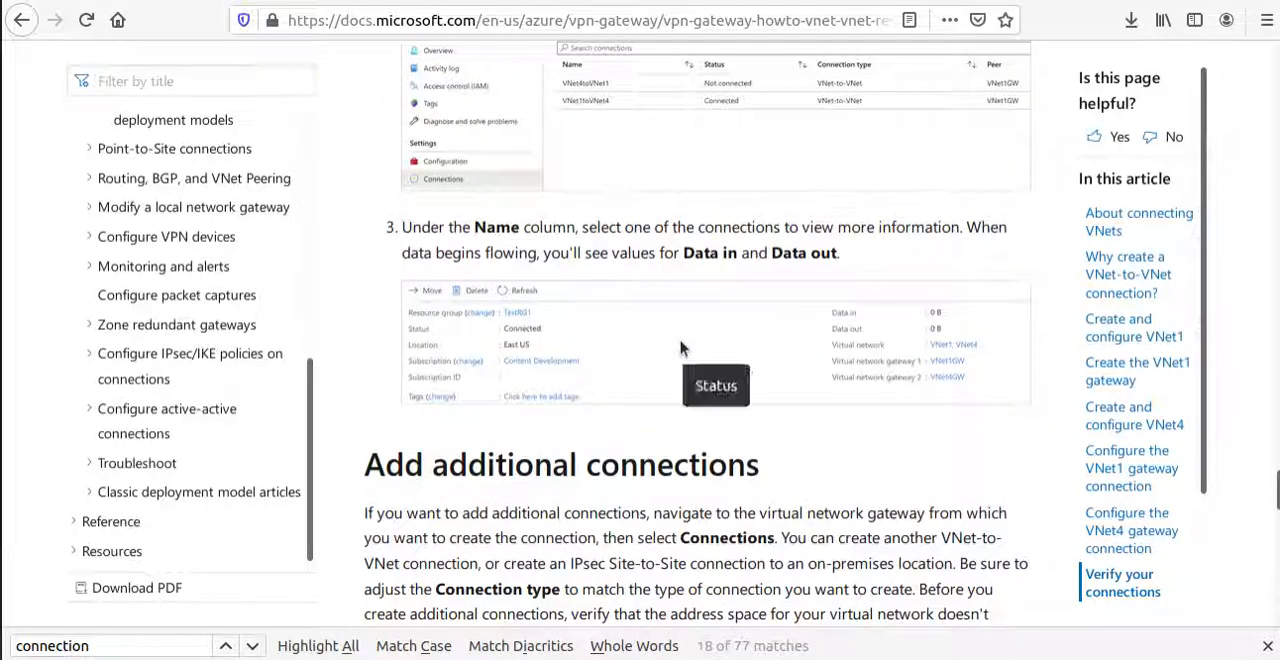
{"action": "scroll", "coordinate": [686, 341], "scroll_direction": "up", "scroll_amount": 2}
Read the documentation on adding additional connections and look through the VNet-to-VNet FAQ.
{"action": "scroll", "coordinate": [734, 297], "scroll_direction": "down", "scroll_amount": 5}
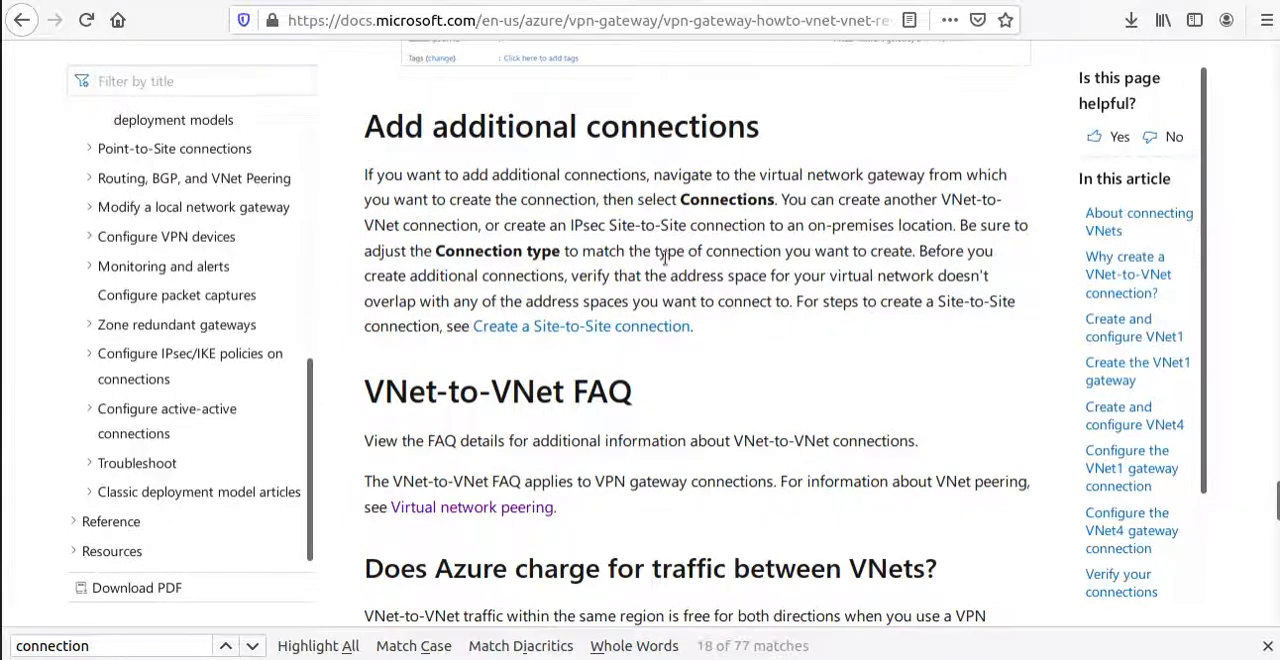
{"action": "left_click_drag", "start_coordinate": [698, 322], "coordinate": [319, 105]}
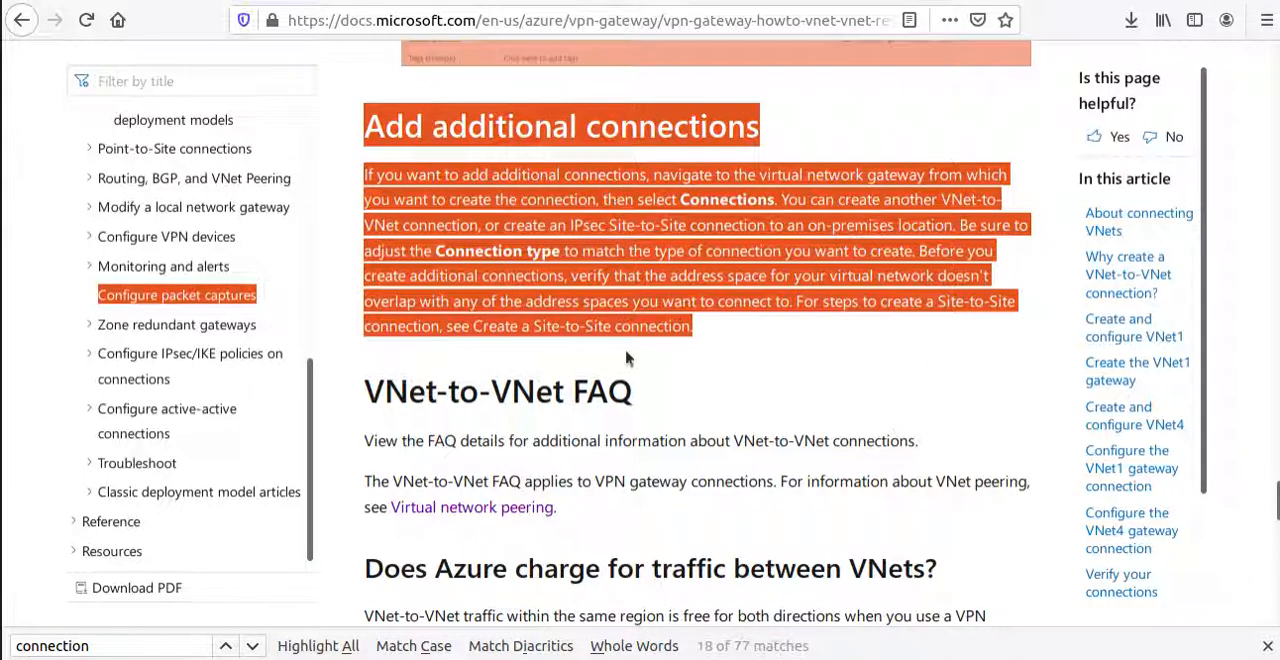
{"action": "scroll", "coordinate": [910, 360], "scroll_direction": "down", "scroll_amount": 3}
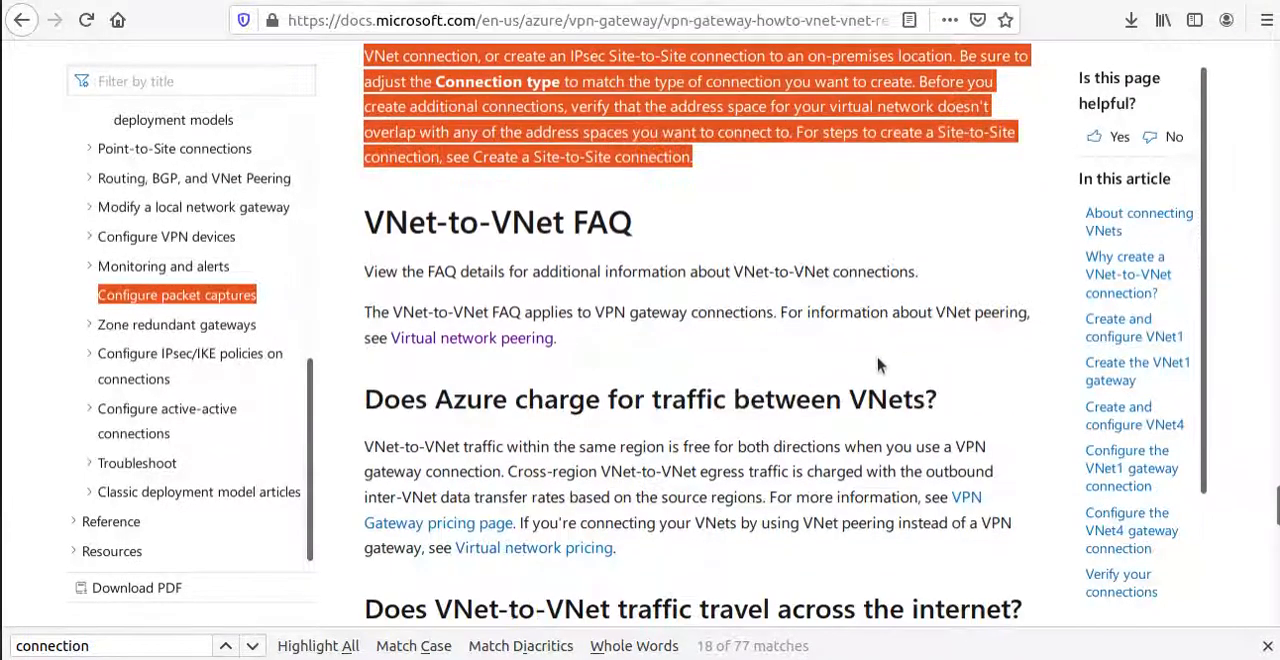
{"action": "scroll", "coordinate": [878, 366], "scroll_direction": "down", "scroll_amount": 15}
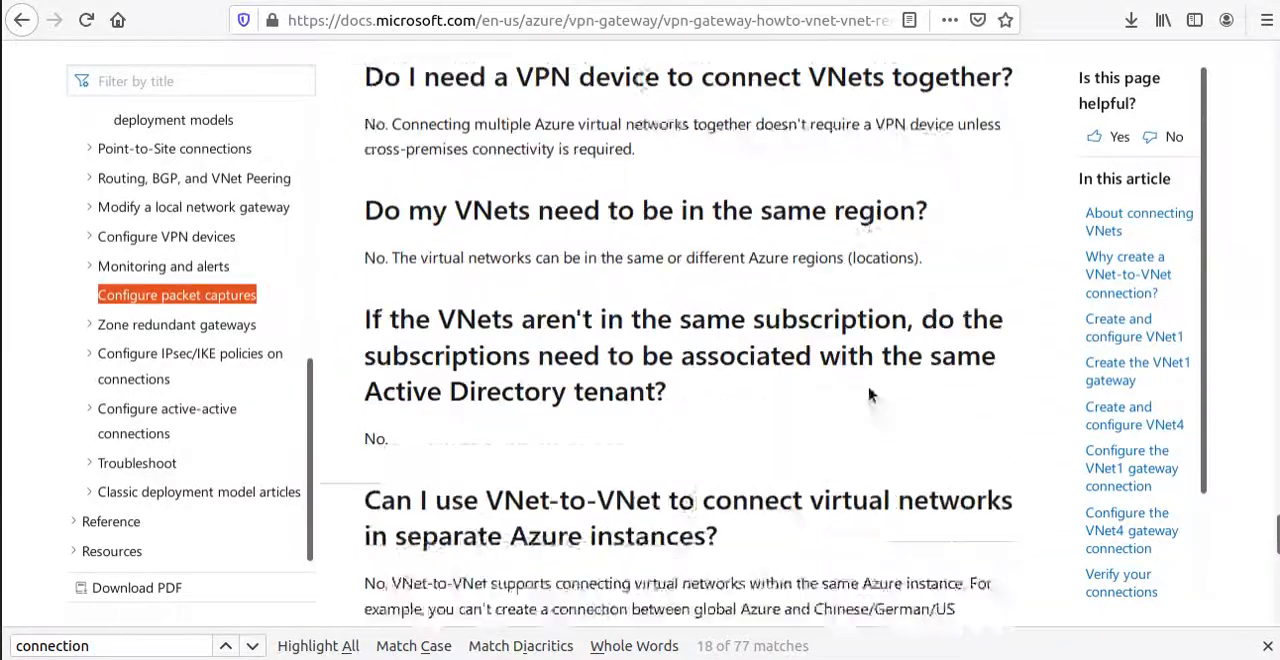
{"action": "scroll", "coordinate": [869, 395], "scroll_direction": "down", "scroll_amount": 15}
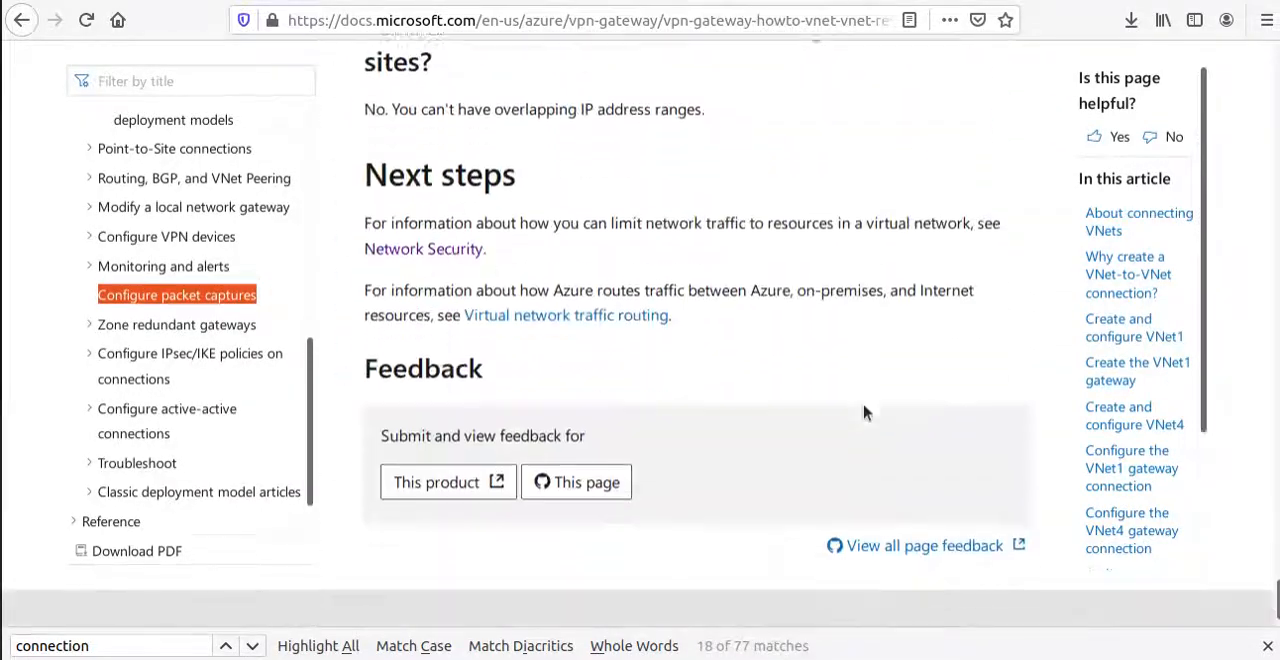
{"action": "scroll", "coordinate": [866, 412], "scroll_direction": "down", "scroll_amount": 2}
{"action": "scroll", "coordinate": [843, 394], "scroll_direction": "up", "scroll_amount": 15}
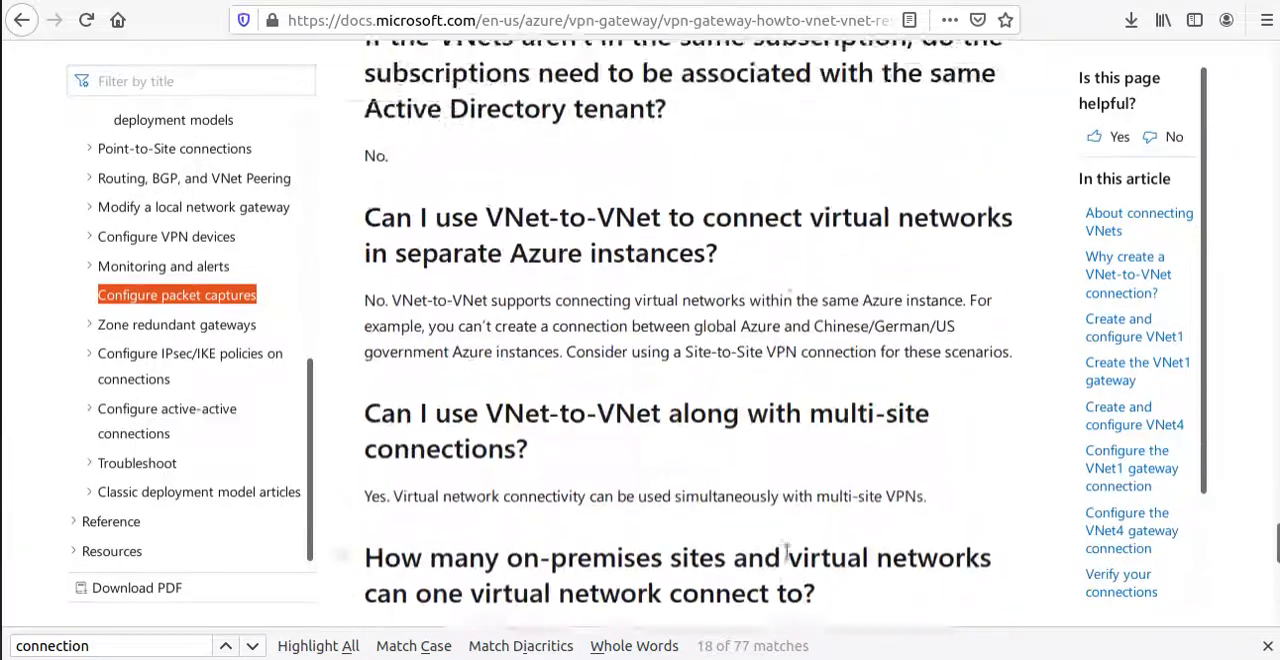
{"action": "scroll", "coordinate": [787, 550], "scroll_direction": "up", "scroll_amount": 10}
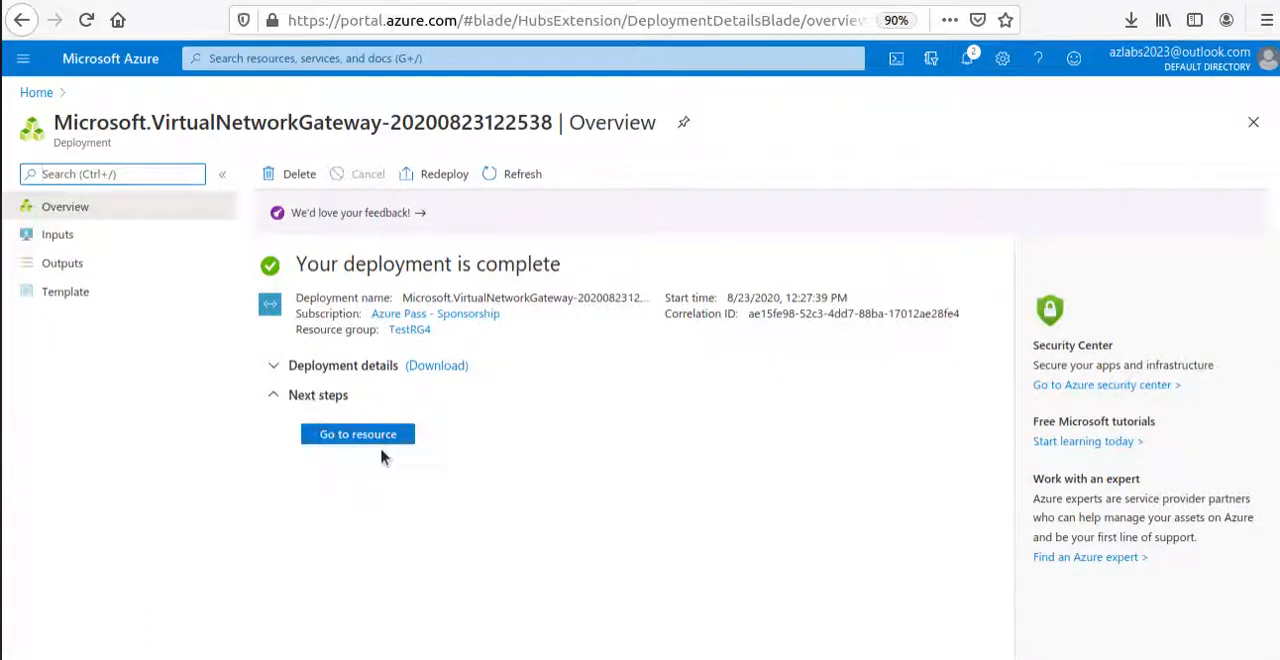
In the Azure portal, open VNet1's connected gateway VNet1GW from the virtual networks list and check its connection statuses.
{"action": "left_click", "coordinate": [36, 92]}
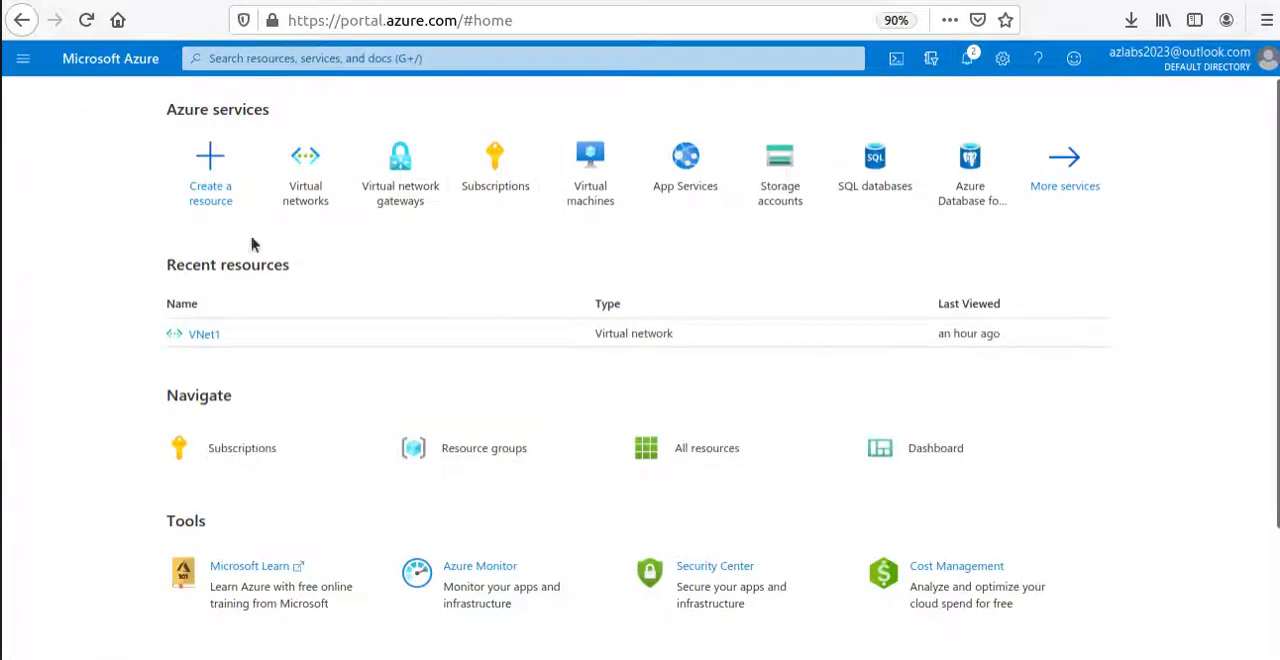
{"action": "left_click", "coordinate": [318, 191]}
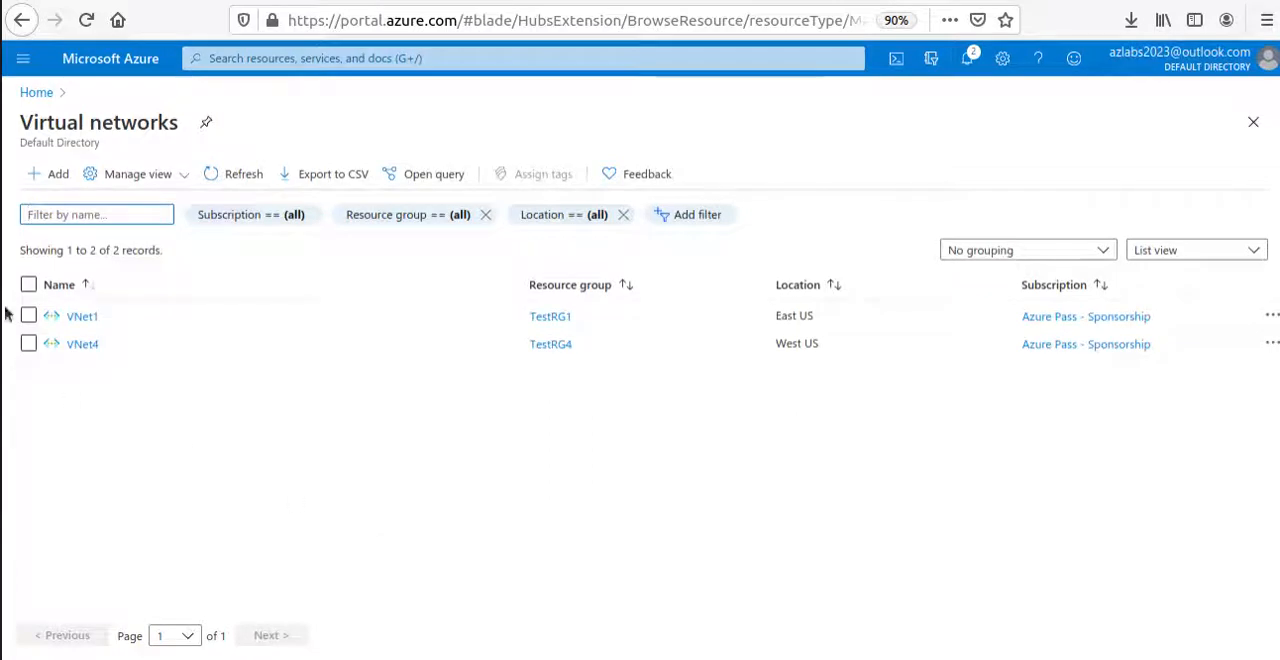
{"action": "left_click", "coordinate": [81, 317]}
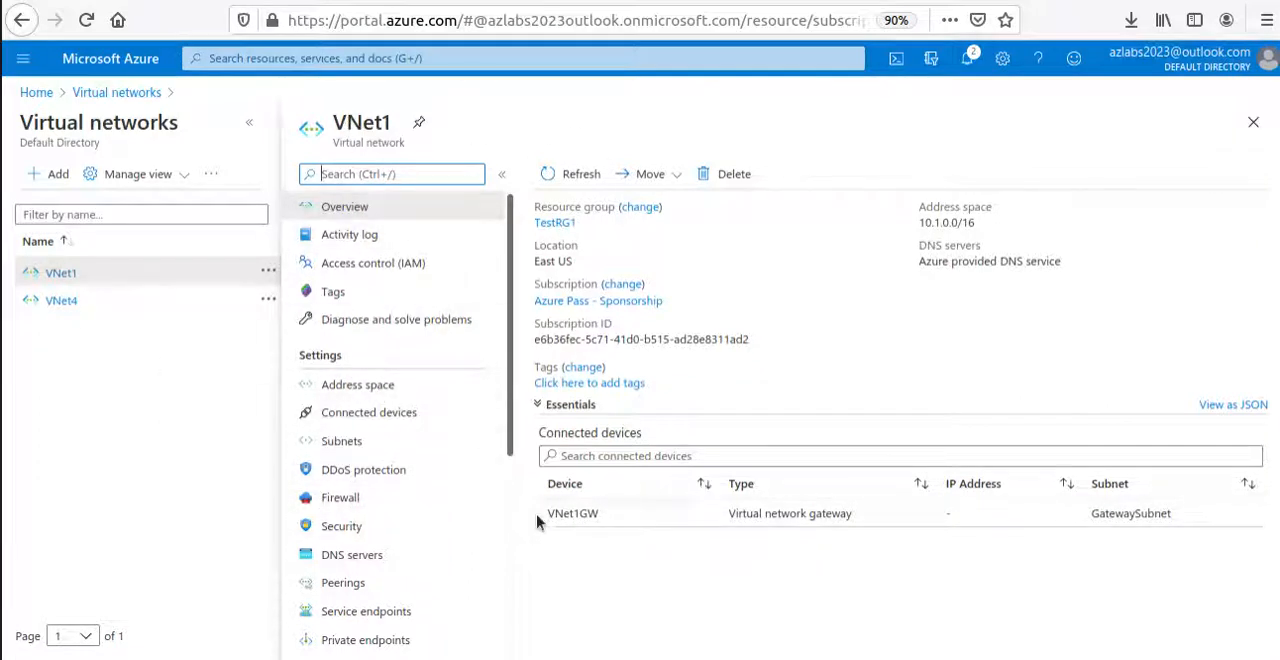
{"action": "left_click", "coordinate": [572, 513]}
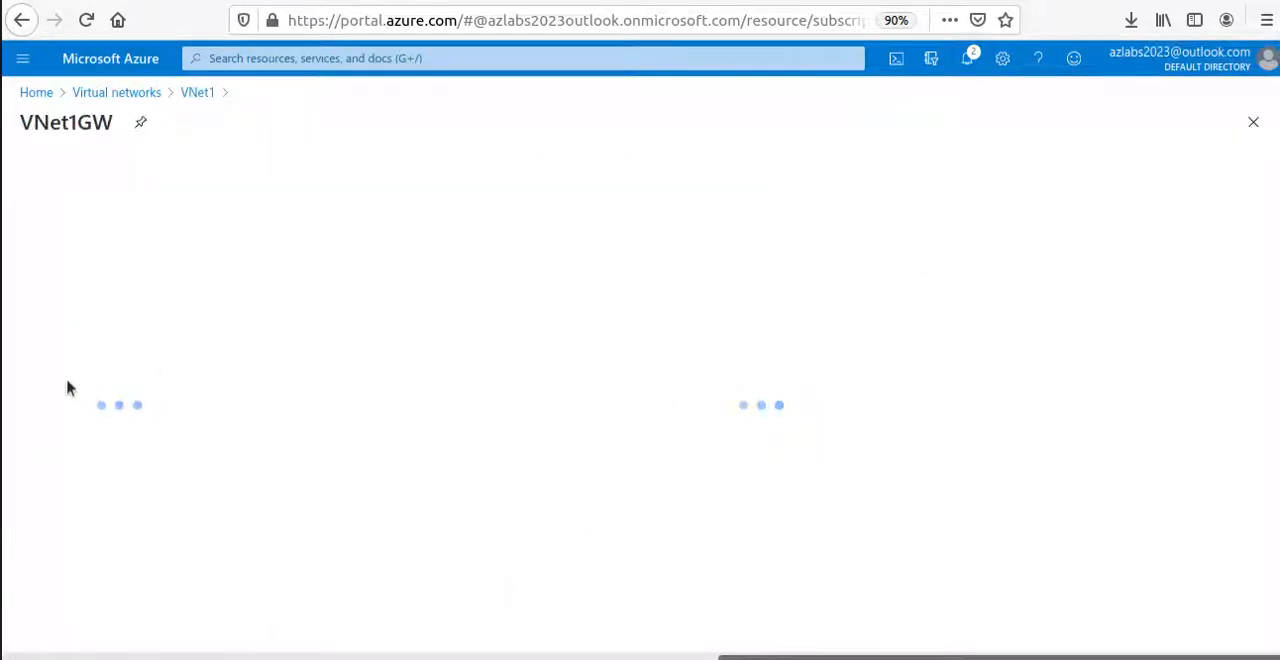
{"action": "left_click", "coordinate": [83, 420]}
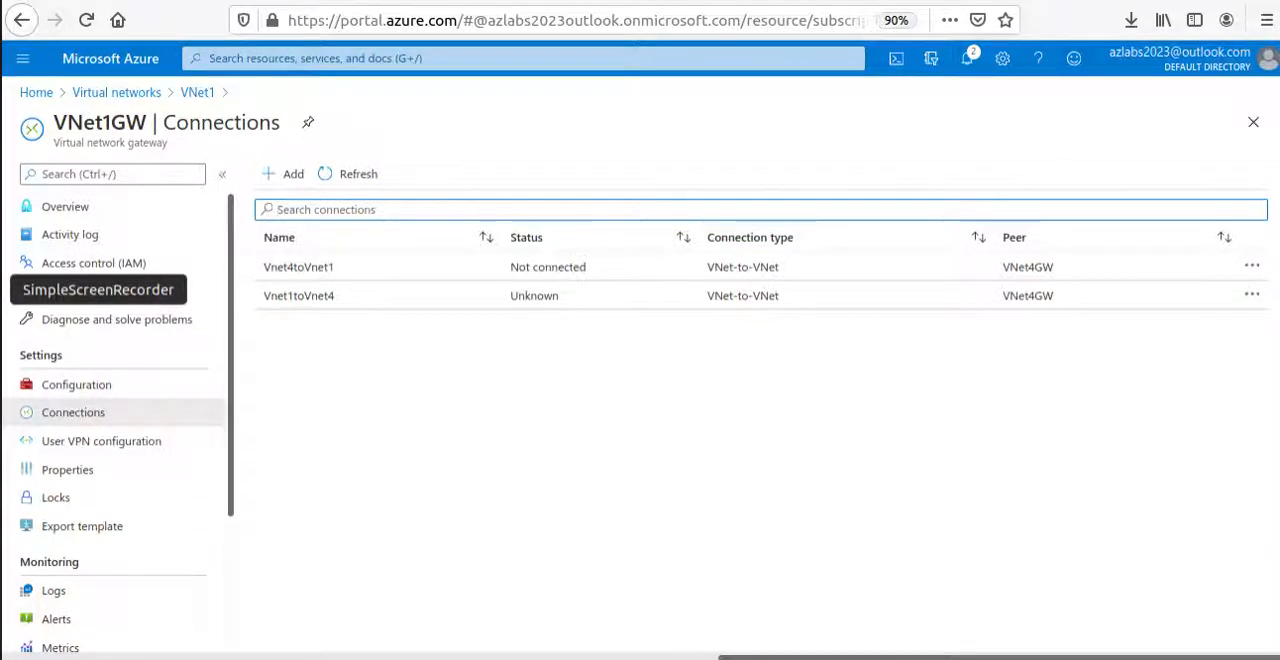
{"action": "left_click", "coordinate": [0, 290]}
{"action": "left_click", "coordinate": [947, 27]}
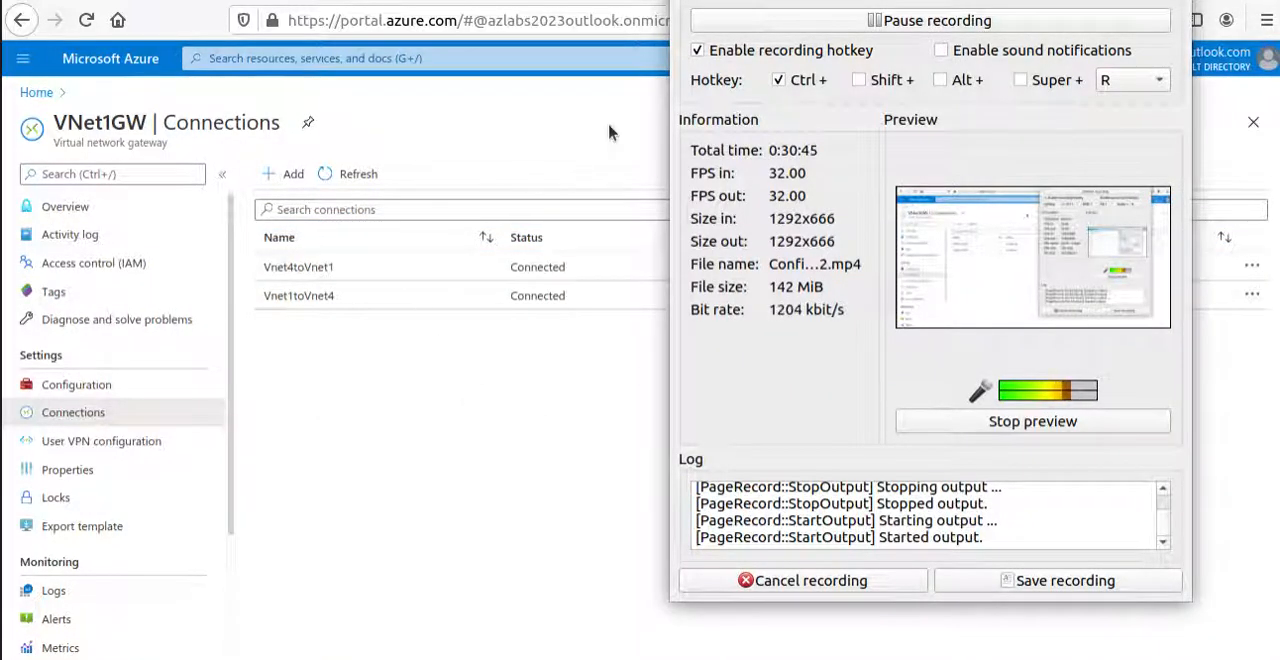
{"action": "left_click", "coordinate": [1118, 0]}
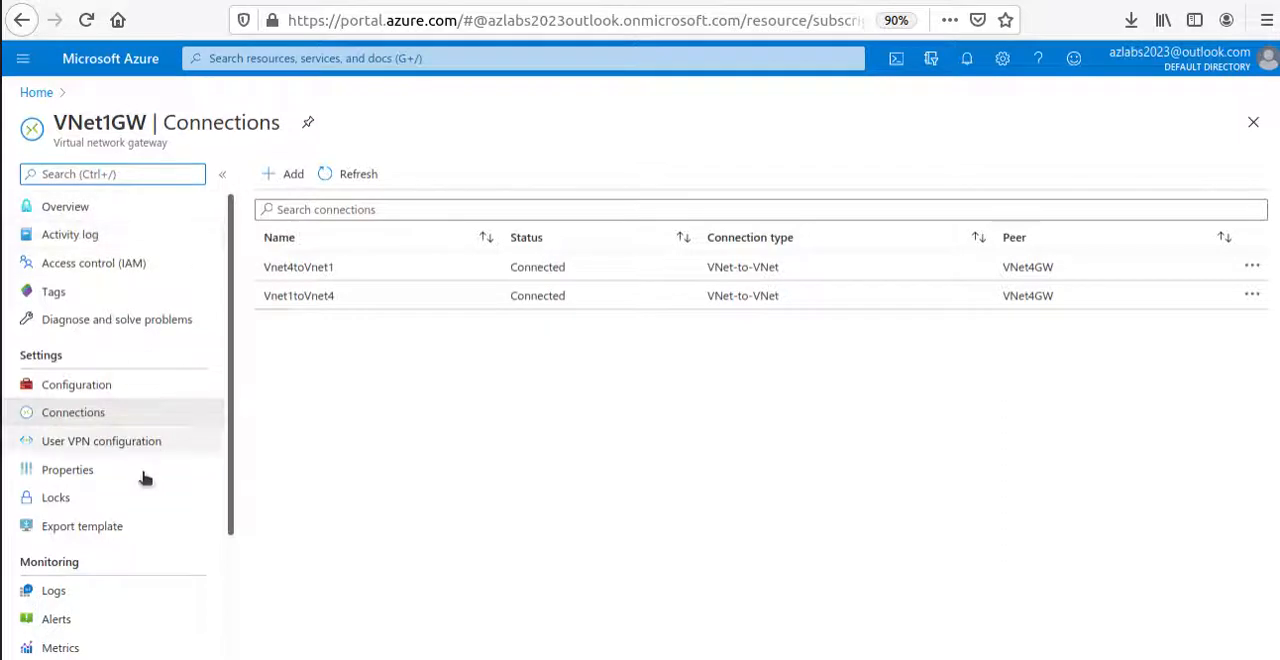
Return to the Azure portal's home page from VNet1GW's connections.
{"action": "left_click", "coordinate": [38, 92]}
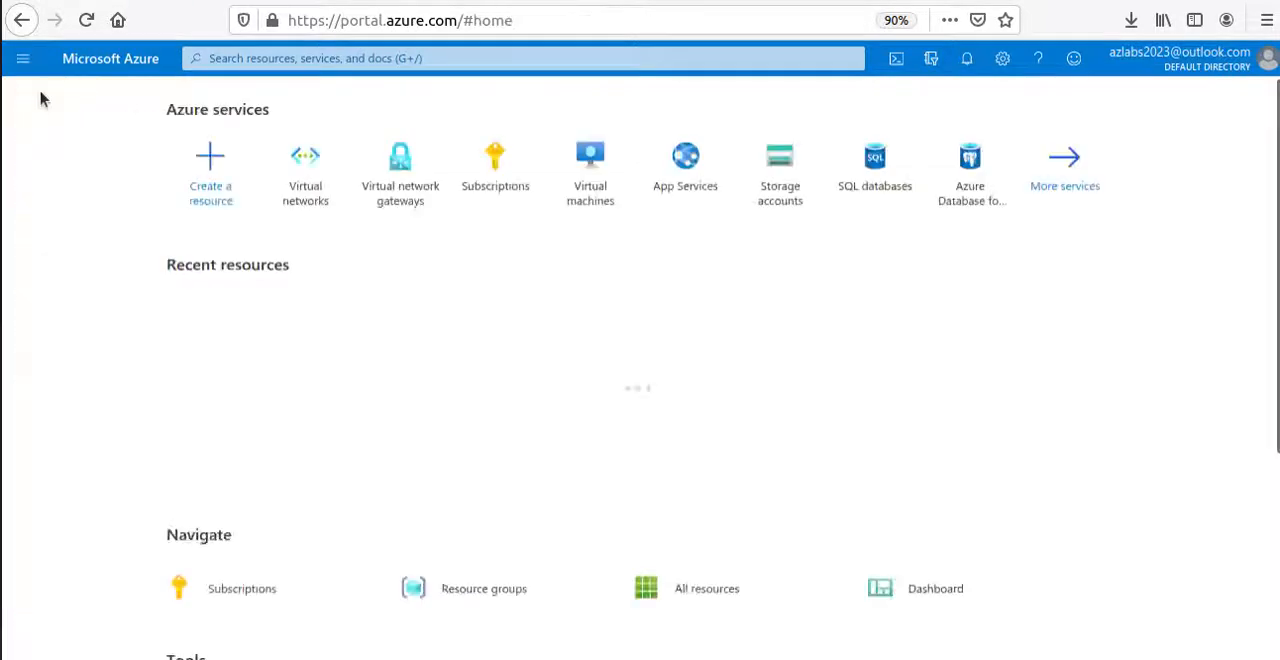